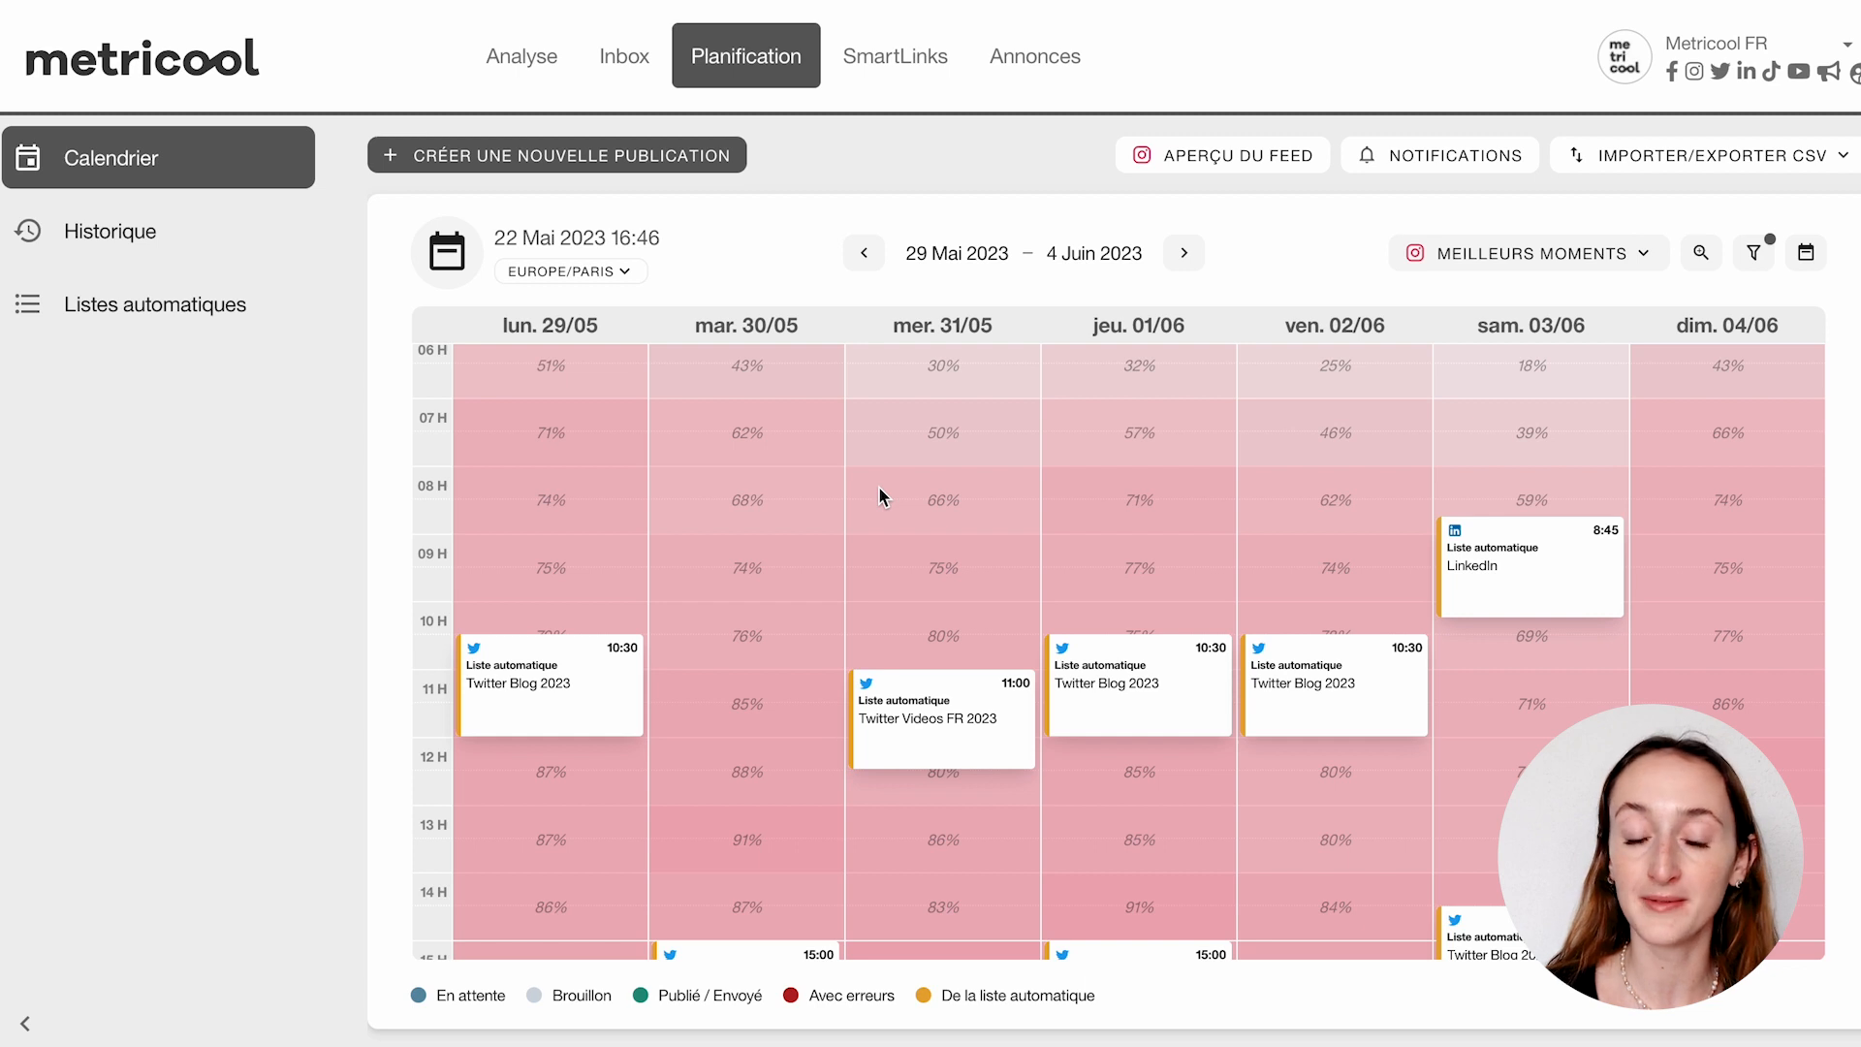
Start a new Instagram publication for 30 May 2023 at 13:00 and open the AI text generator.
{"action": "scroll", "coordinate": [787, 706], "scroll_direction": "down", "scroll_amount": 1}
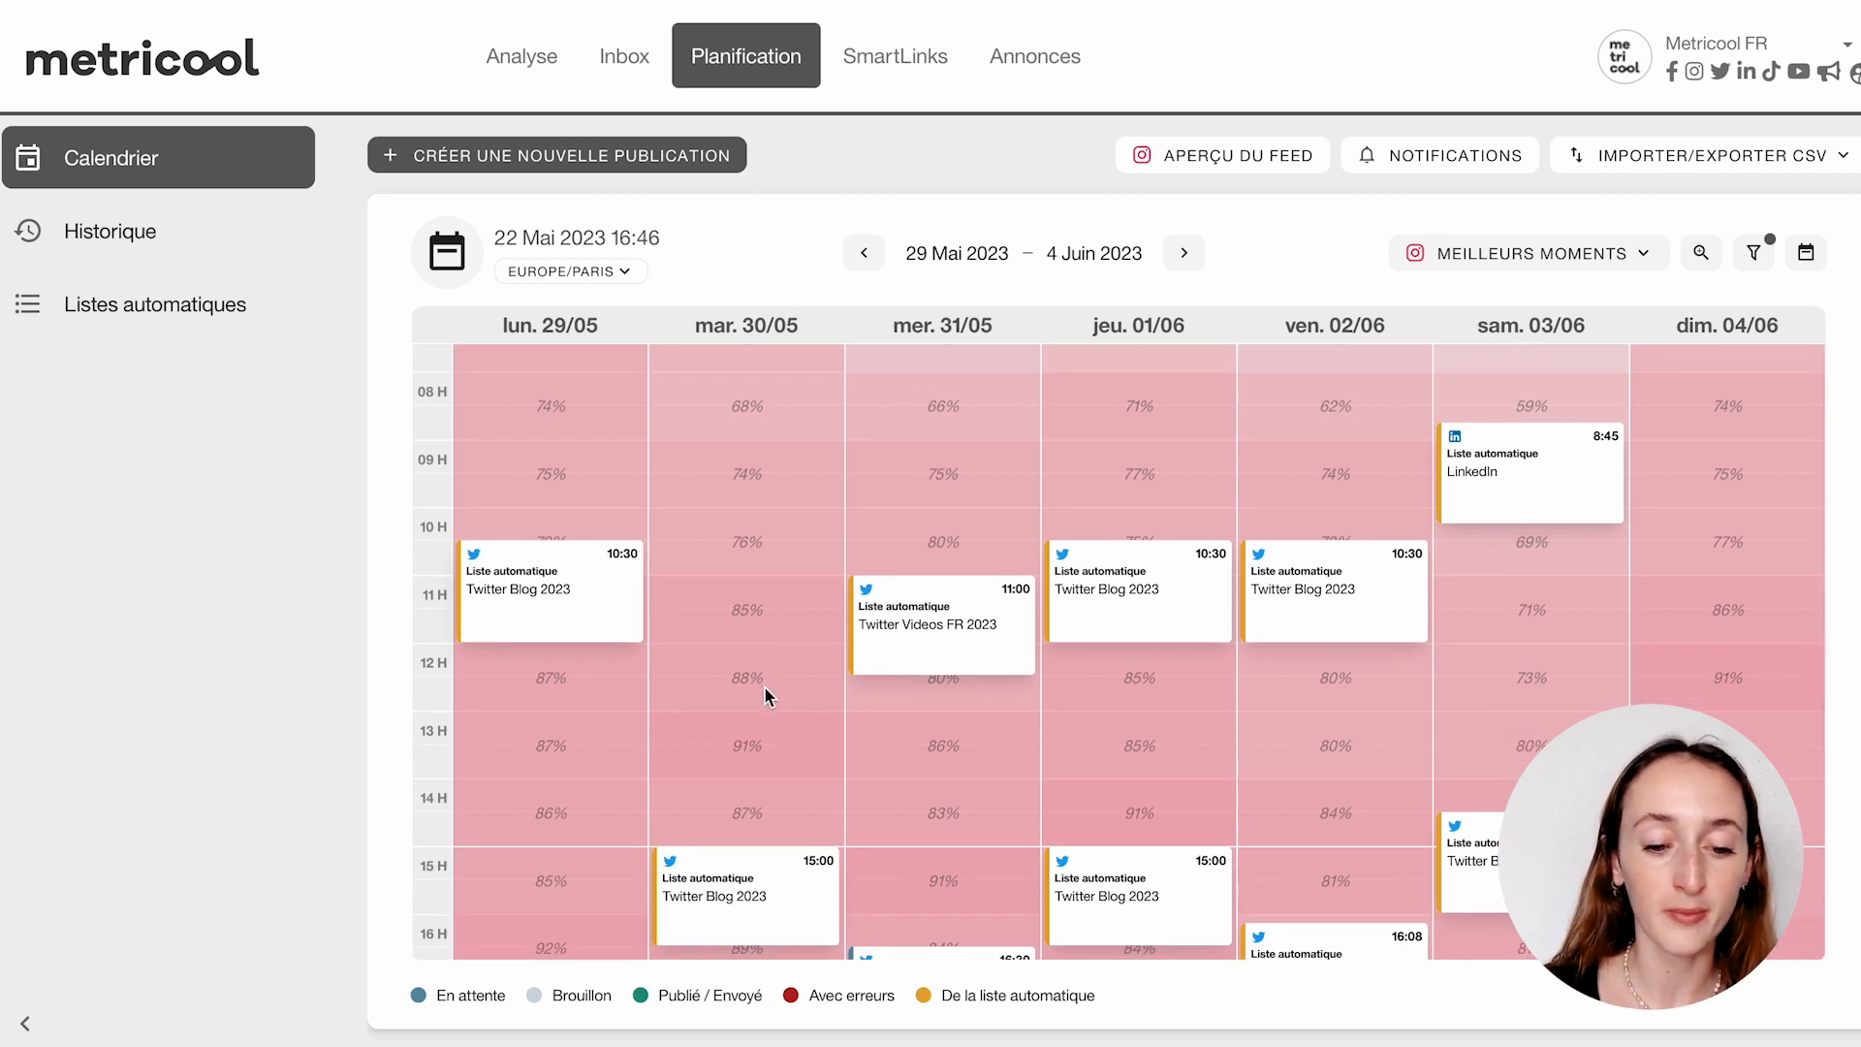
{"action": "left_click", "coordinate": [679, 729]}
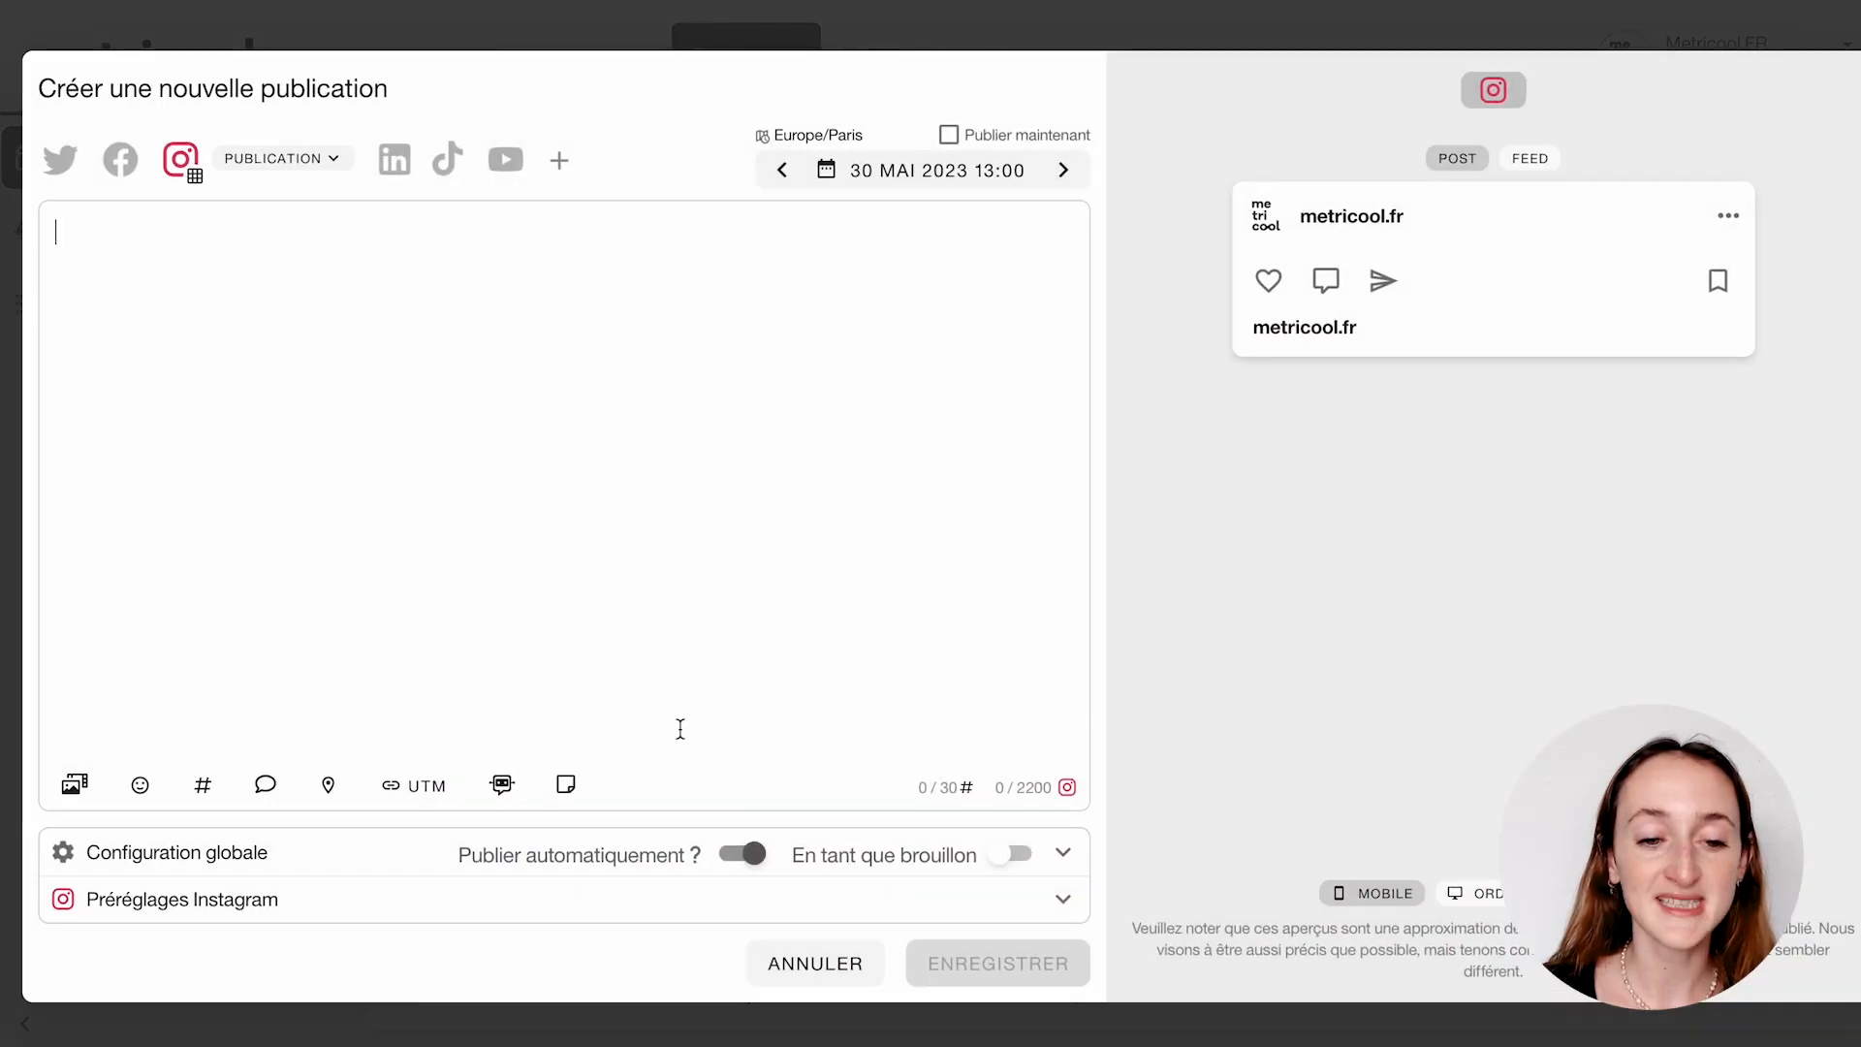
{"action": "left_click", "coordinate": [499, 798]}
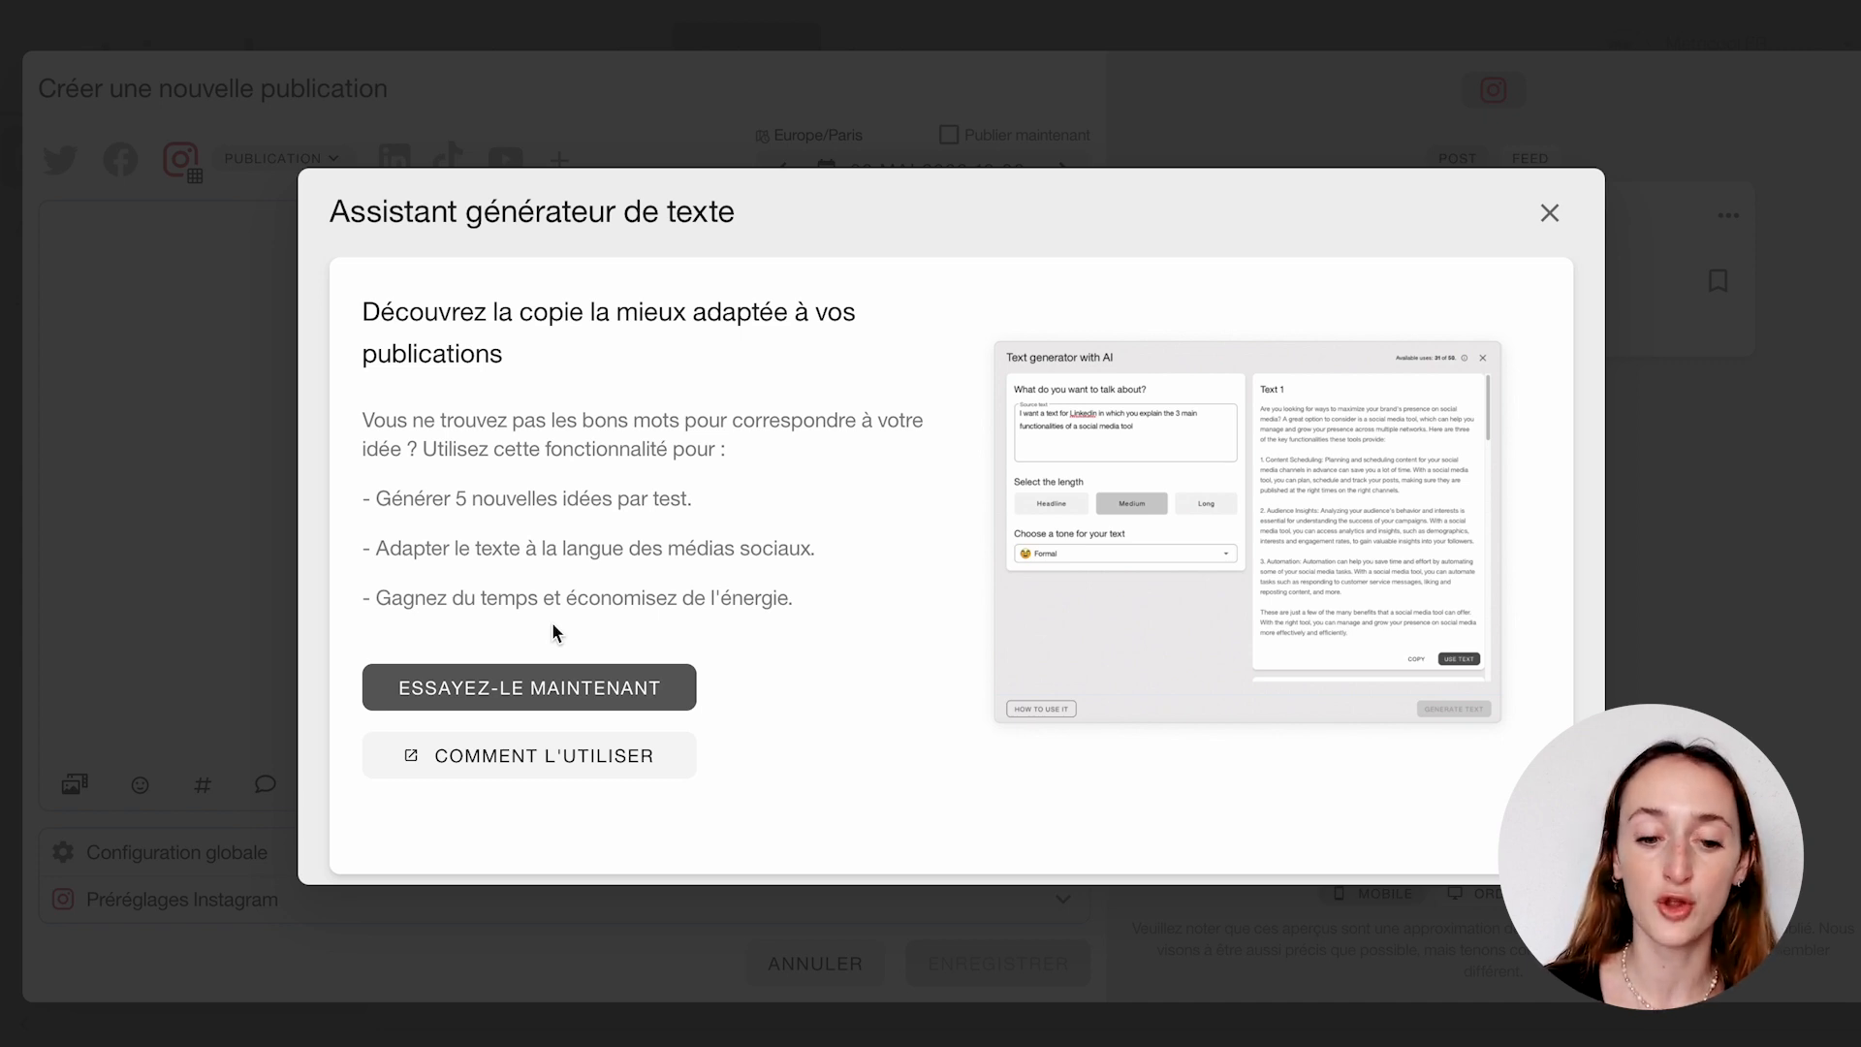
{"action": "left_click", "coordinate": [539, 691]}
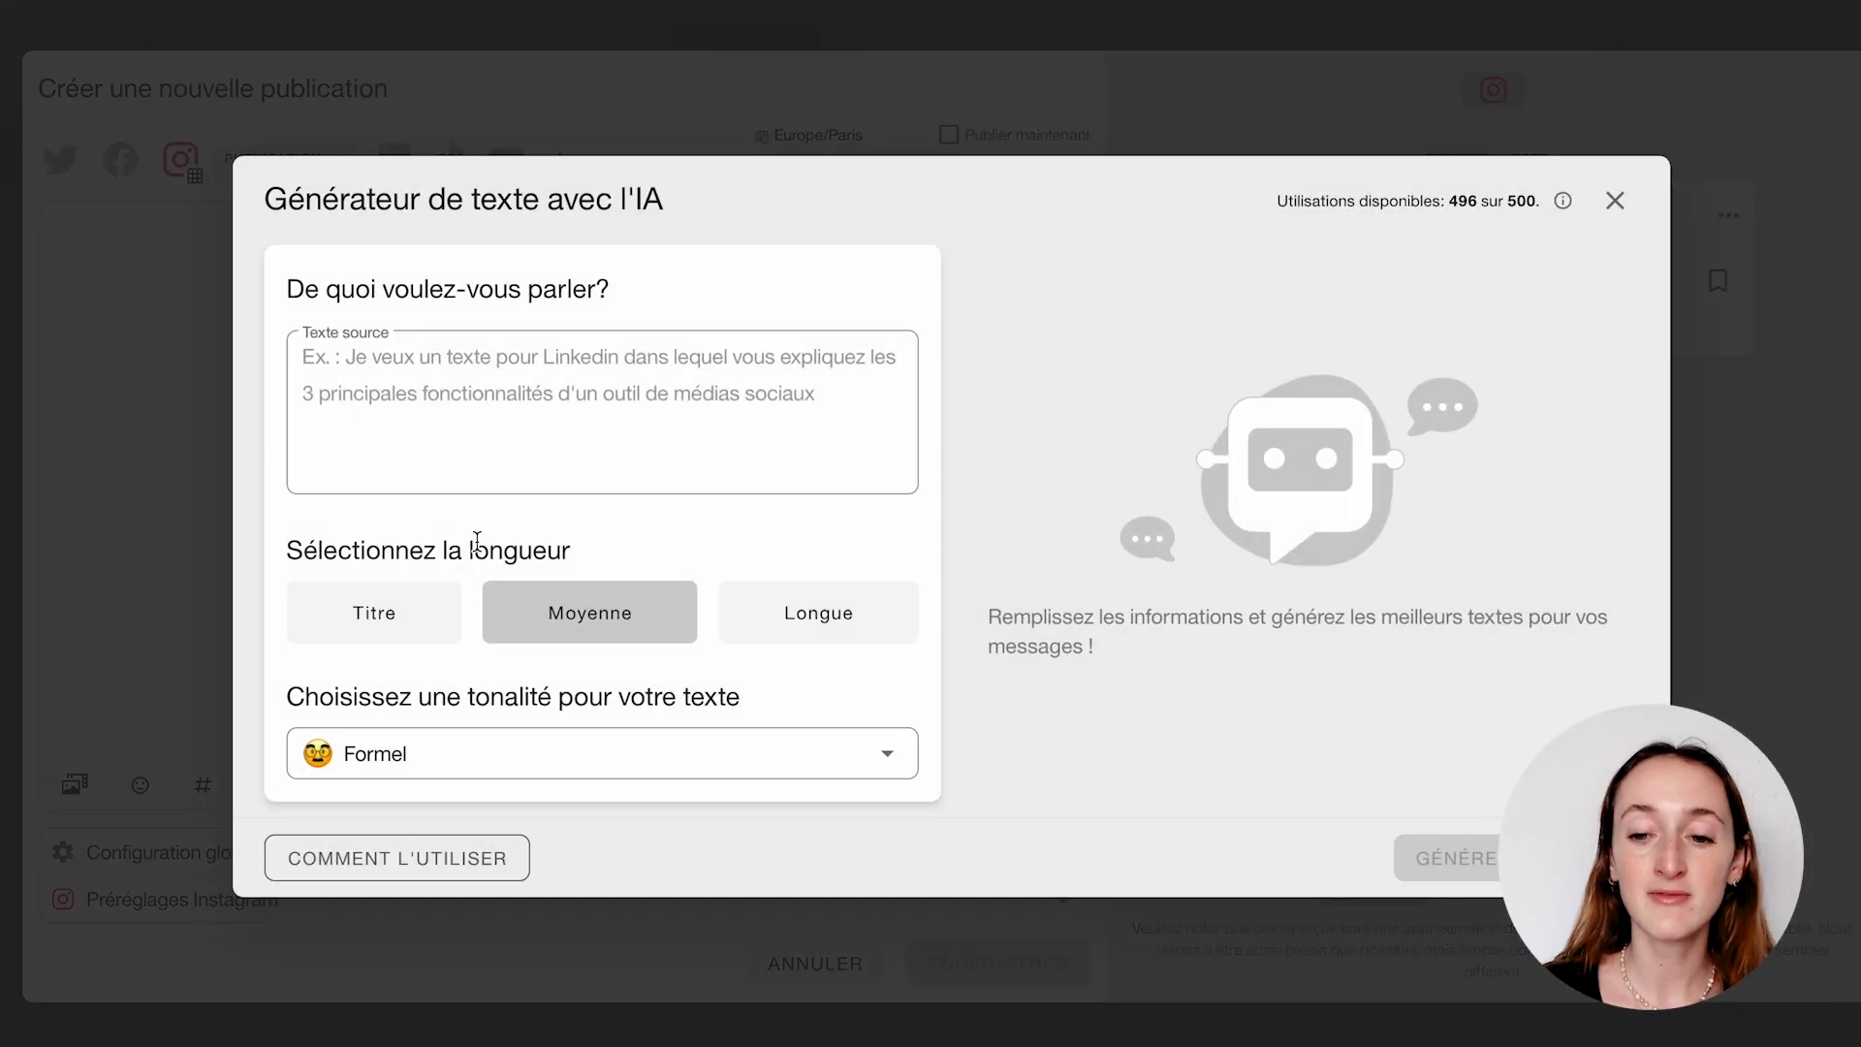
{"action": "left_click", "coordinate": [392, 404]}
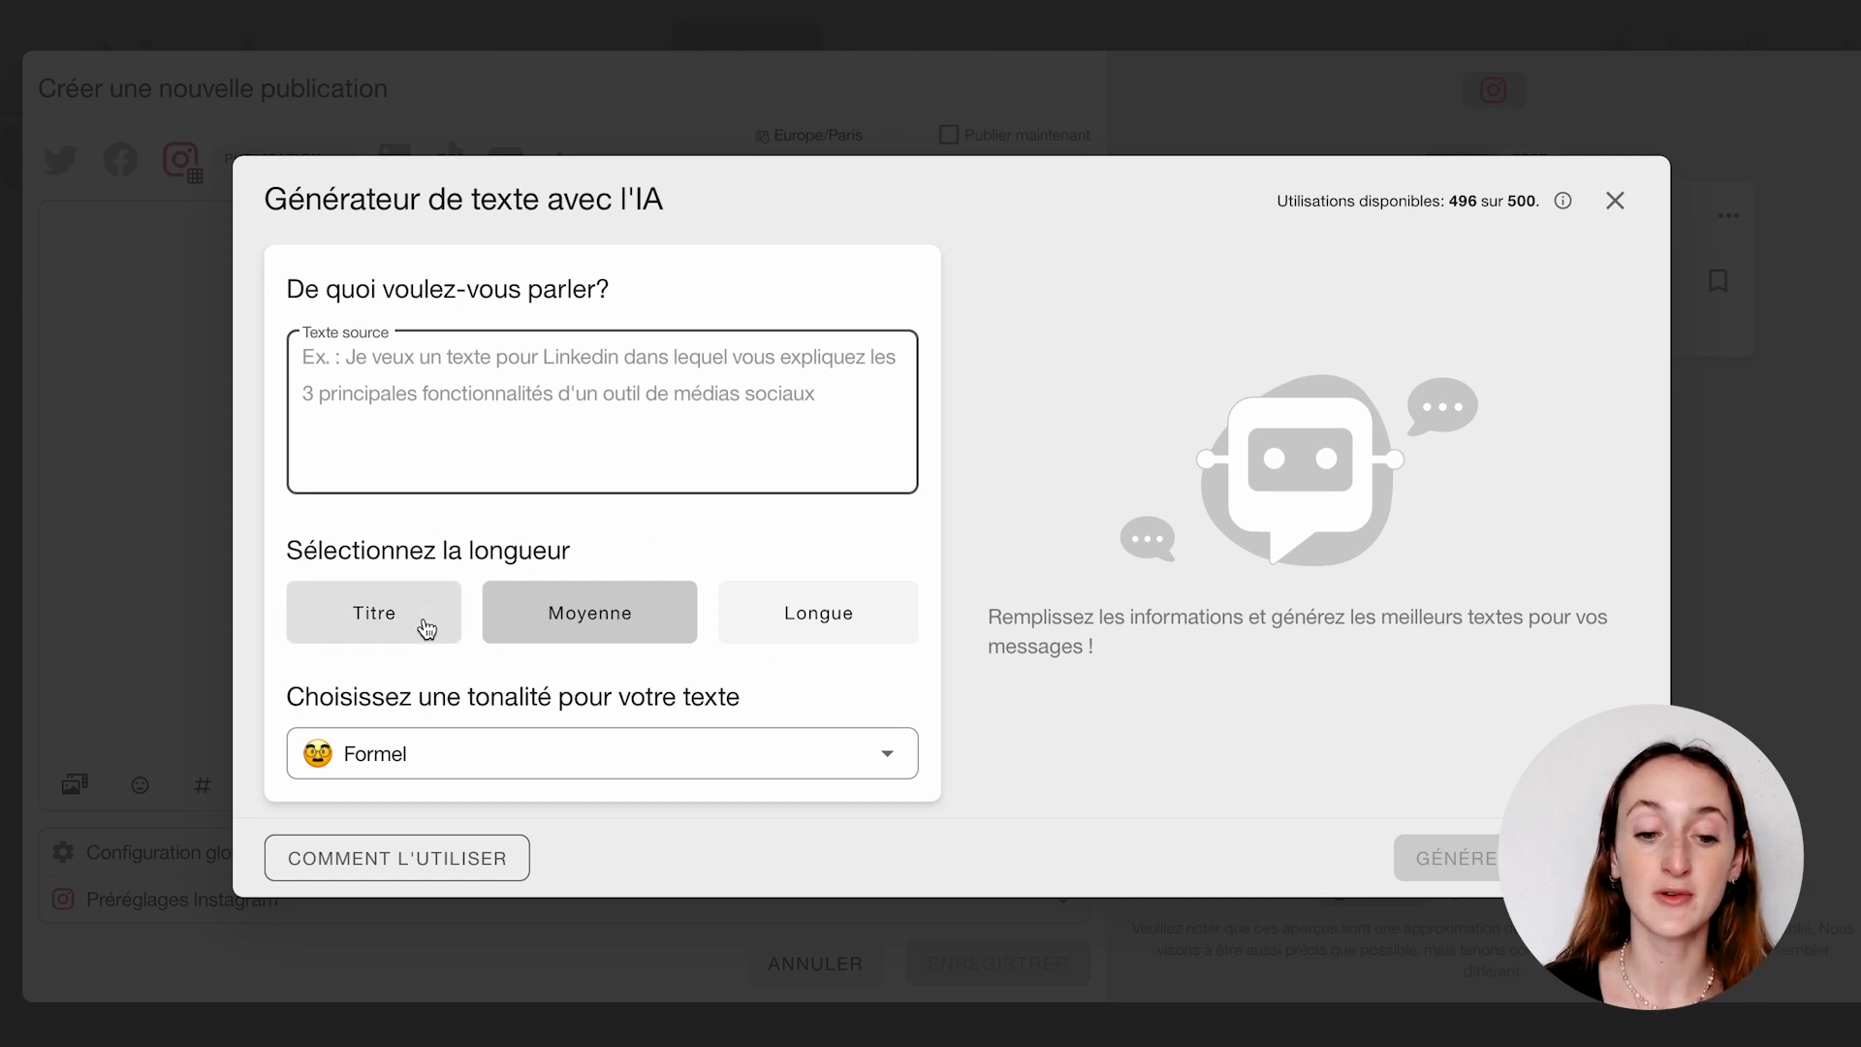
Look through the tones offered for the generated text without changing the selected one.
{"action": "left_click", "coordinate": [418, 768]}
{"action": "scroll", "coordinate": [419, 767], "scroll_direction": "down", "scroll_amount": 5}
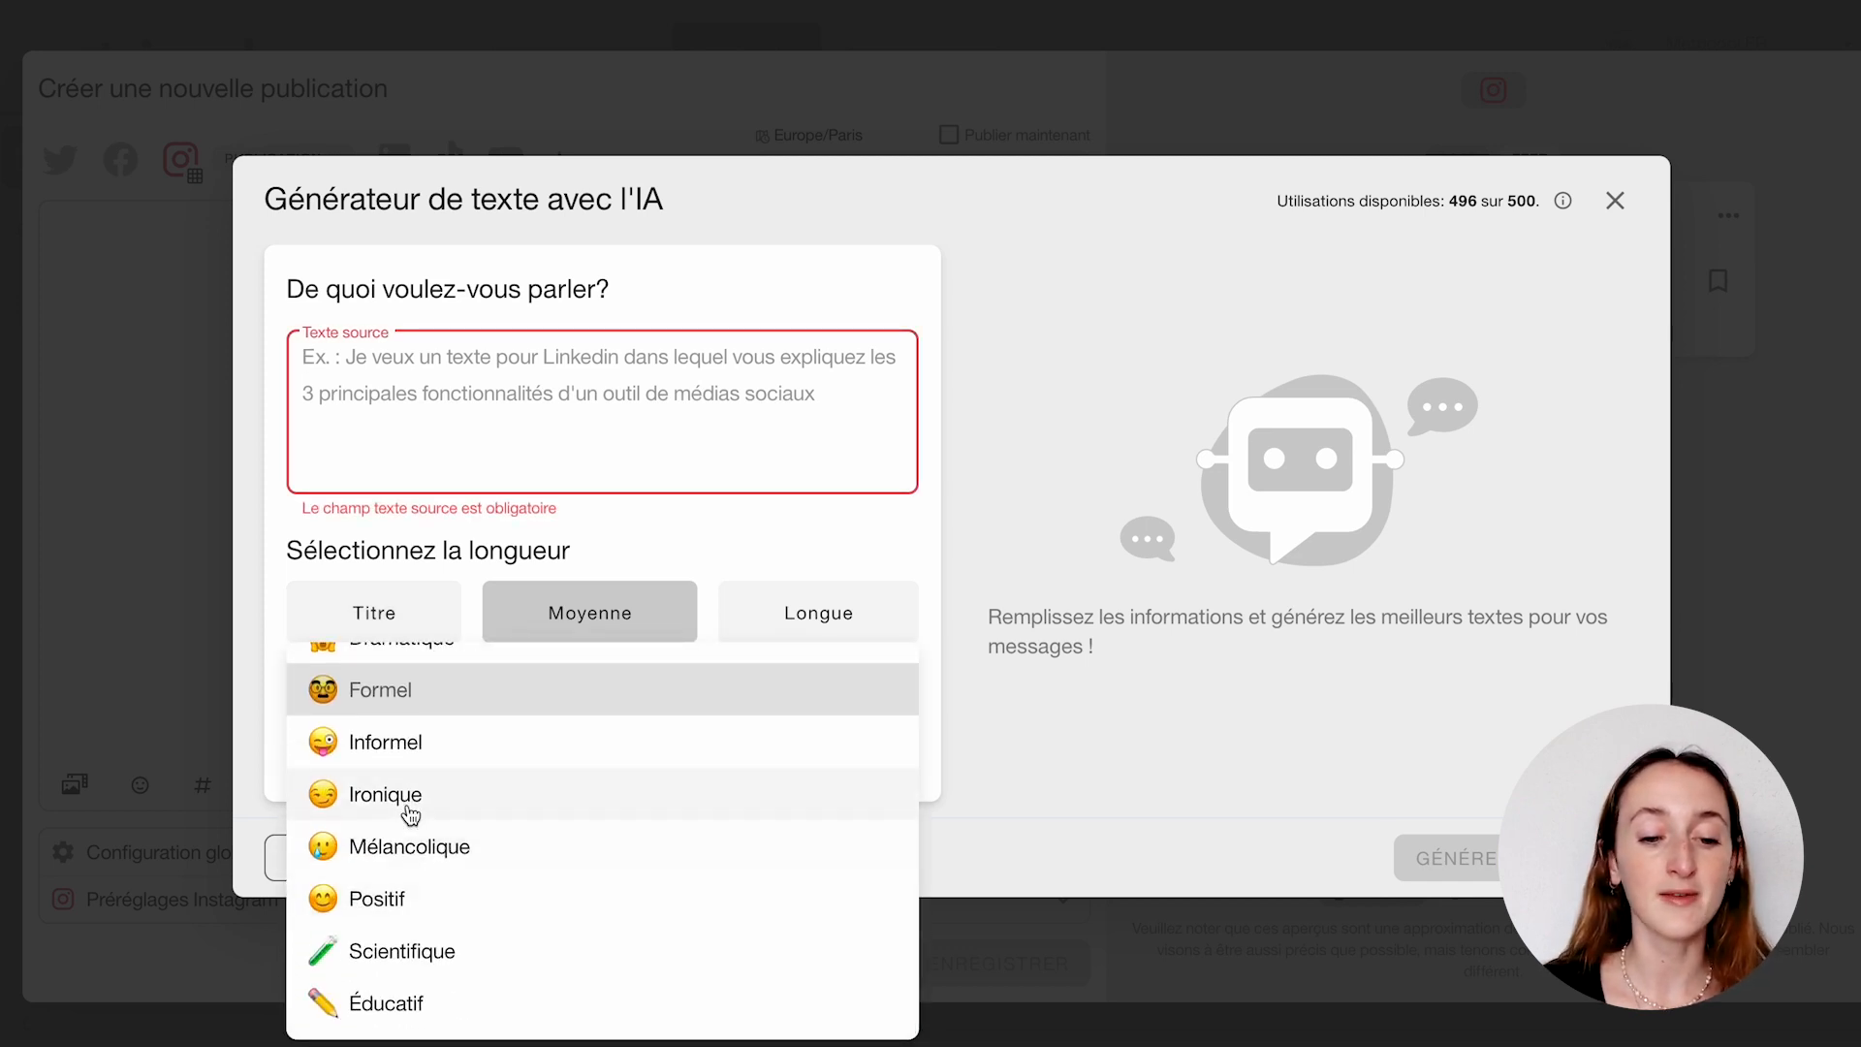
{"action": "scroll", "coordinate": [404, 824], "scroll_direction": "up", "scroll_amount": 5}
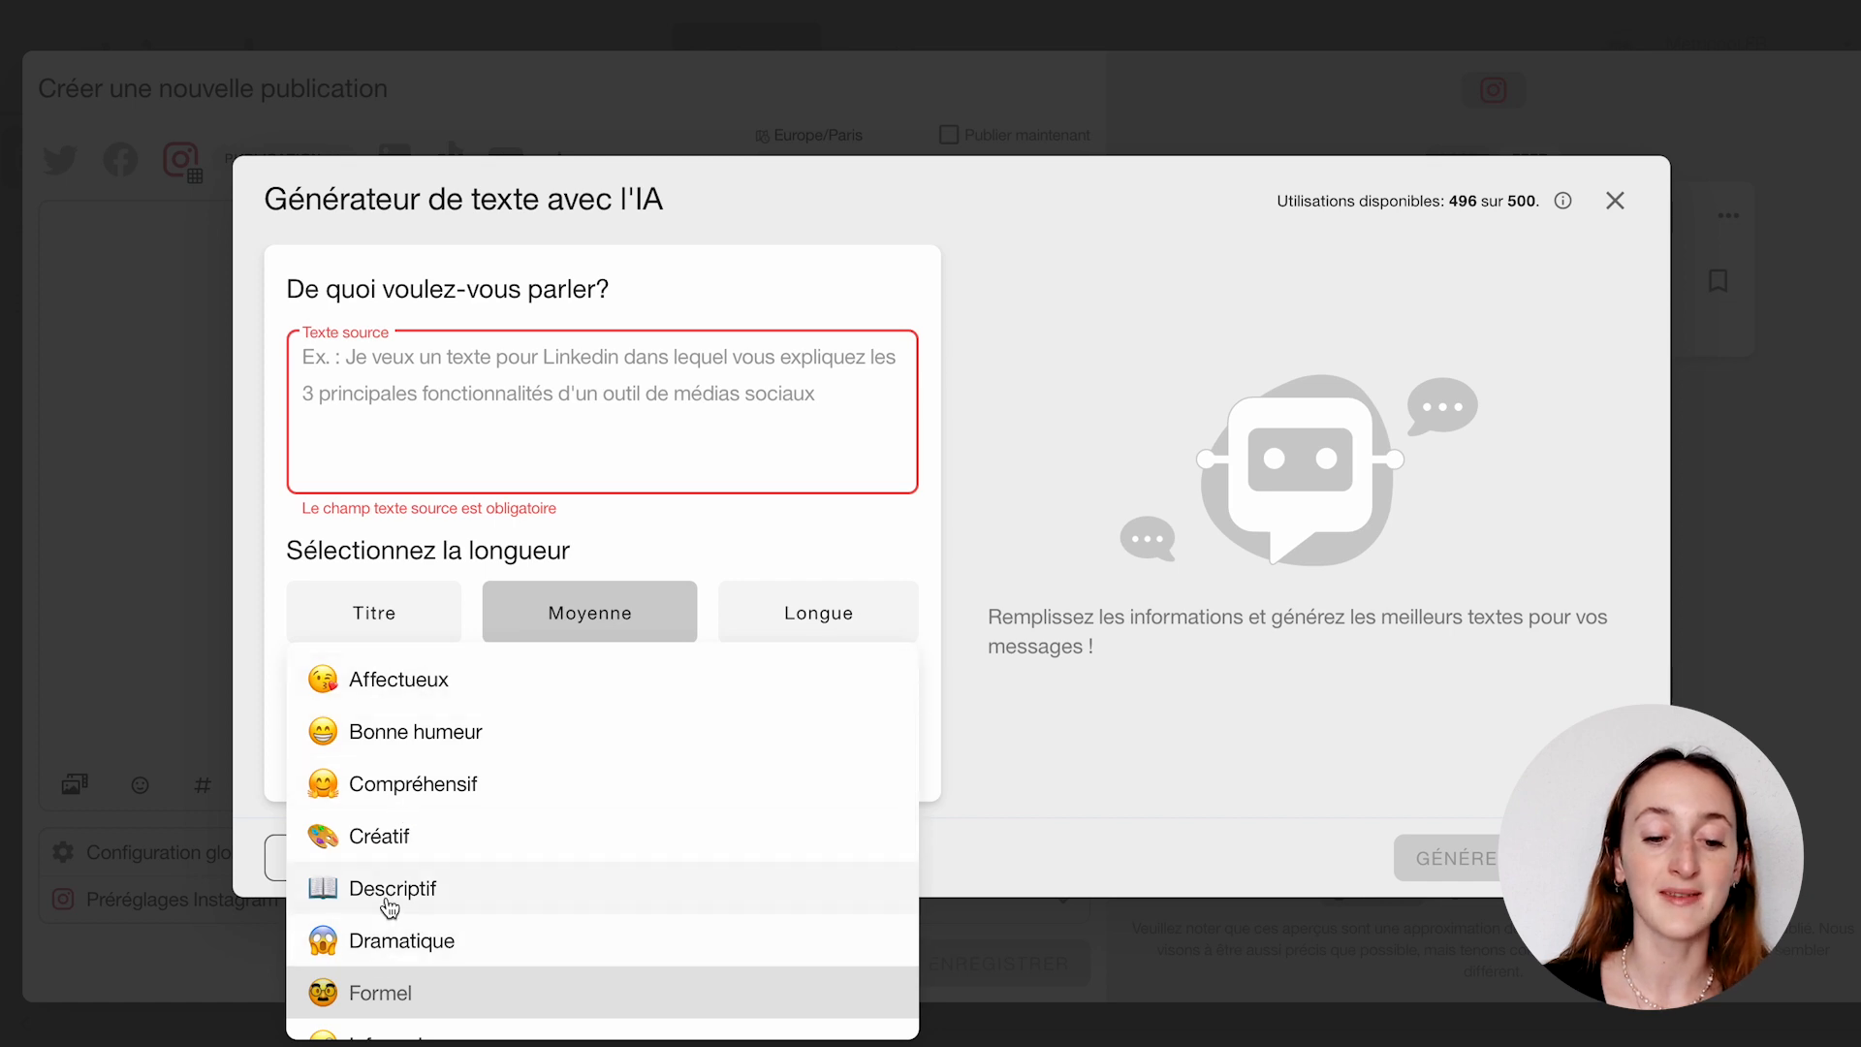
{"action": "left_click", "coordinate": [581, 374]}
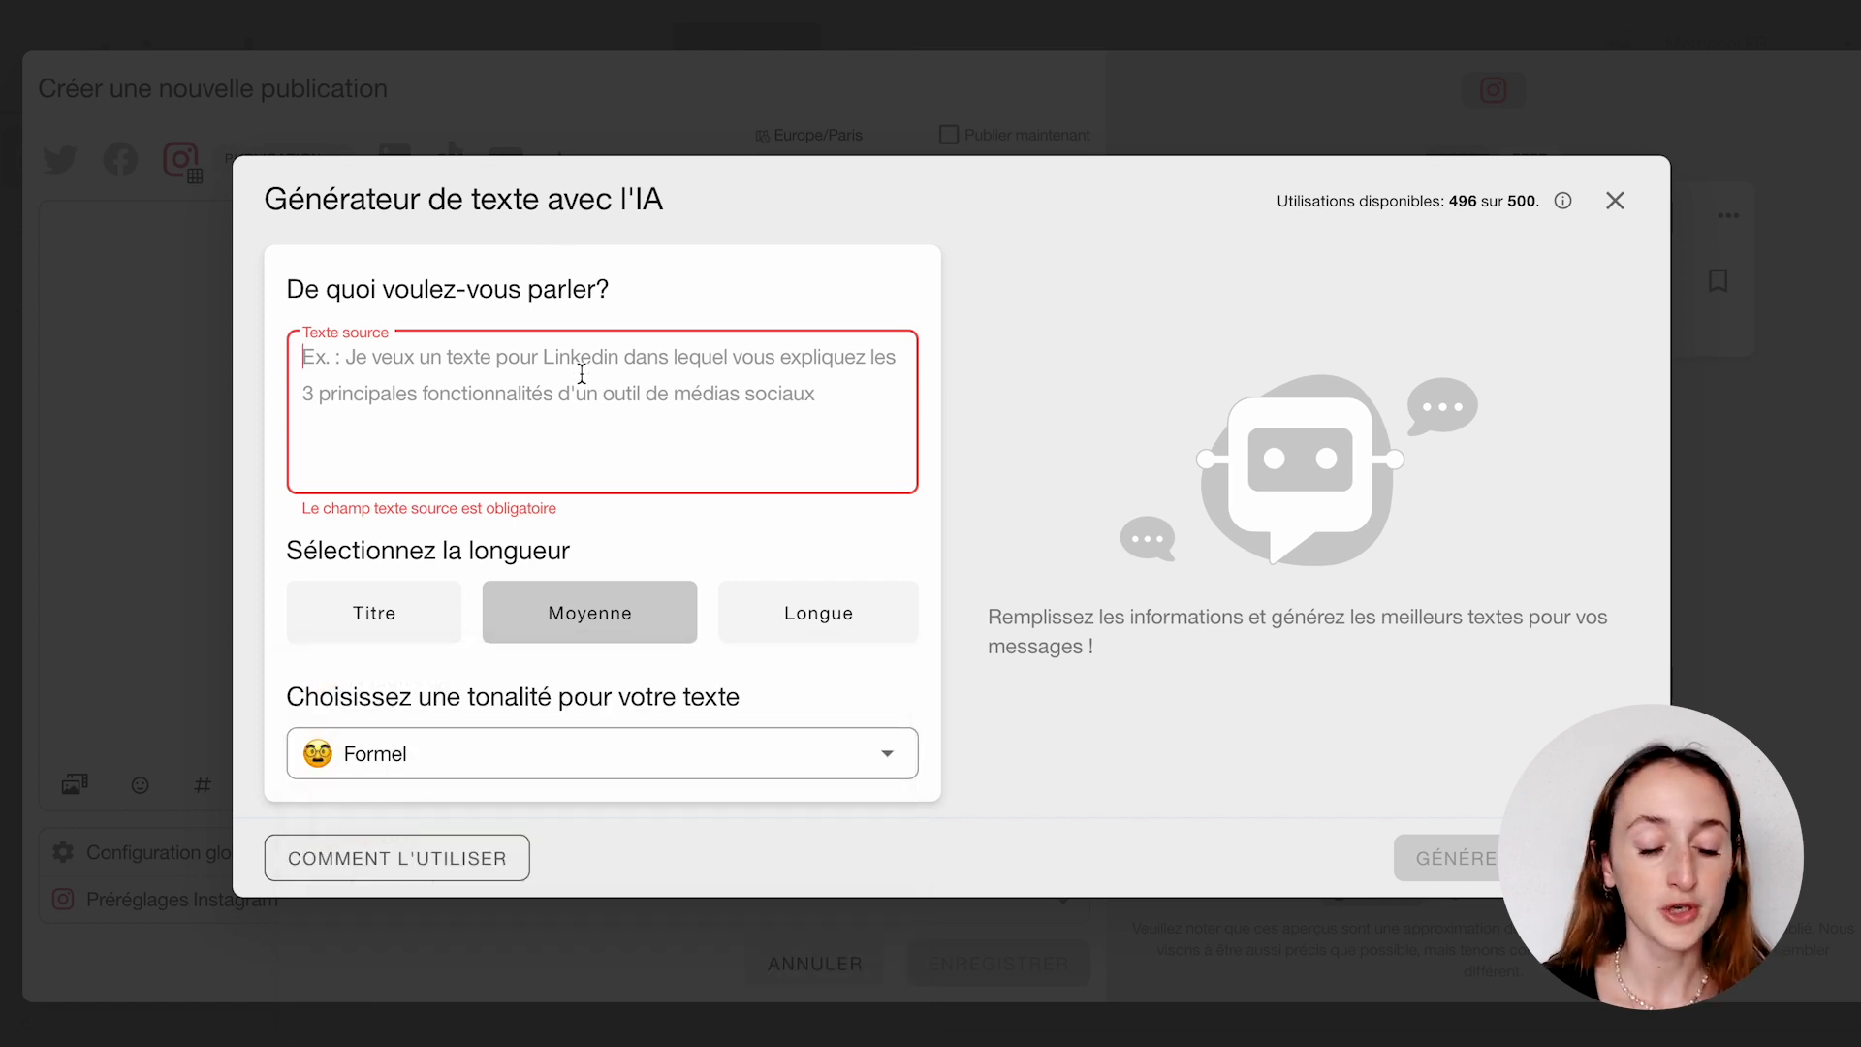
{"action": "type", "text": "Jev"}
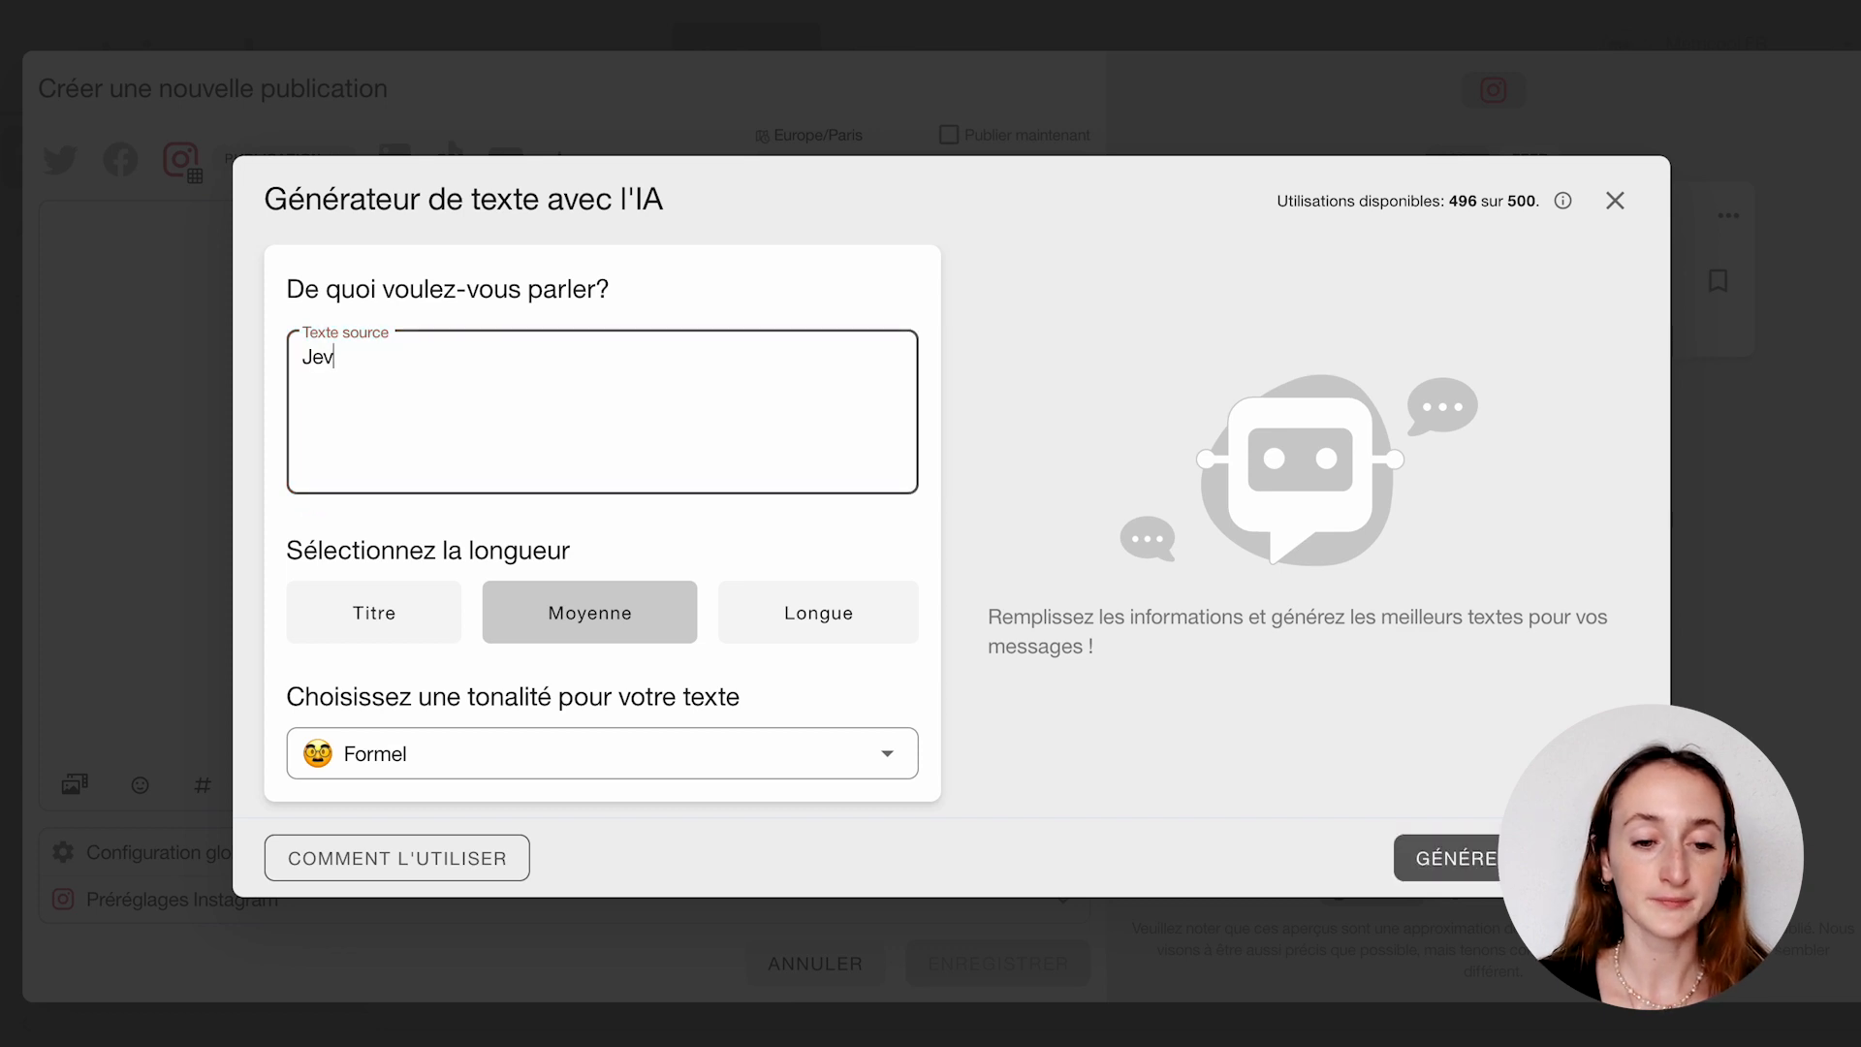
{"action": "key", "text": "BackSpace"}
{"action": "key", "text": "BackSpace"}
{"action": "key", "text": "BackSpace"}
{"action": "key", "text": "BackSpace"}
{"action": "type", "text": "R"}
{"action": "key", "text": "BackSpace"}
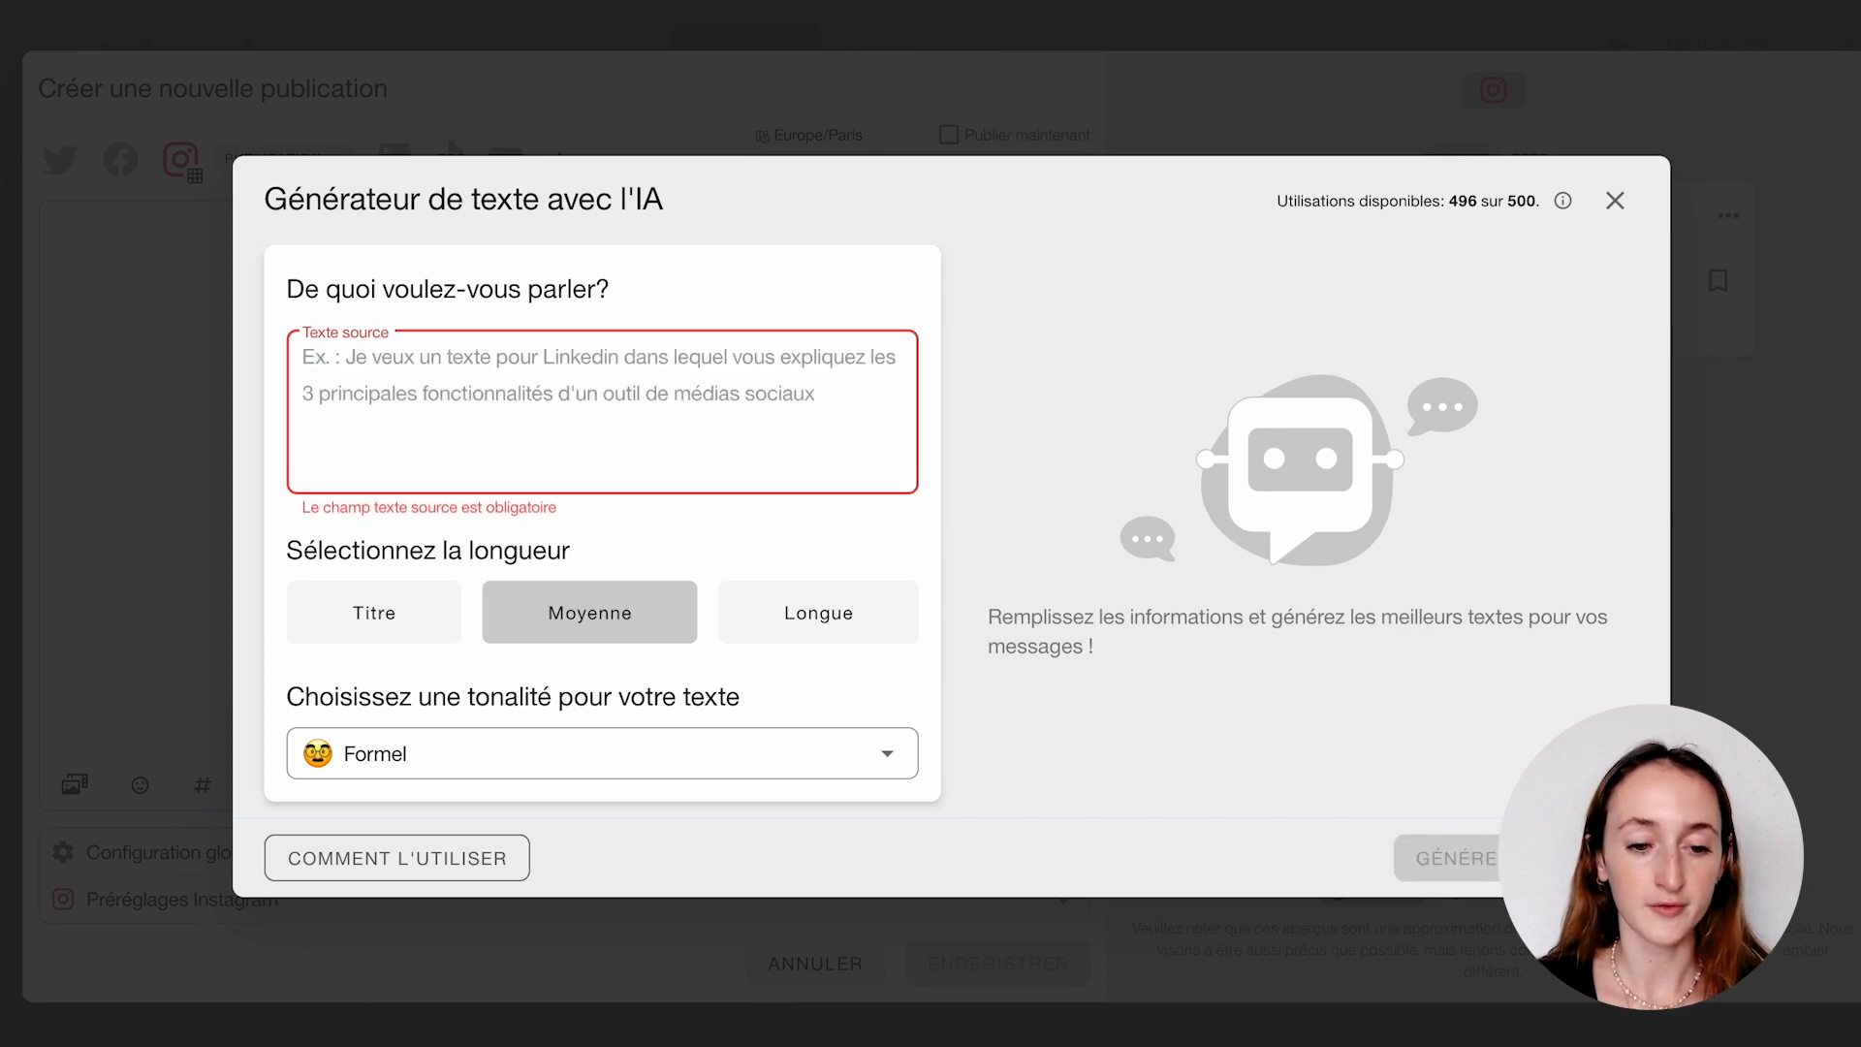
Enter the source text "Je veux une publication instagram qui parle de l'efficacité en télétravail. Donne trois exemple.".
{"action": "type", "text": "Je veux une publ"}
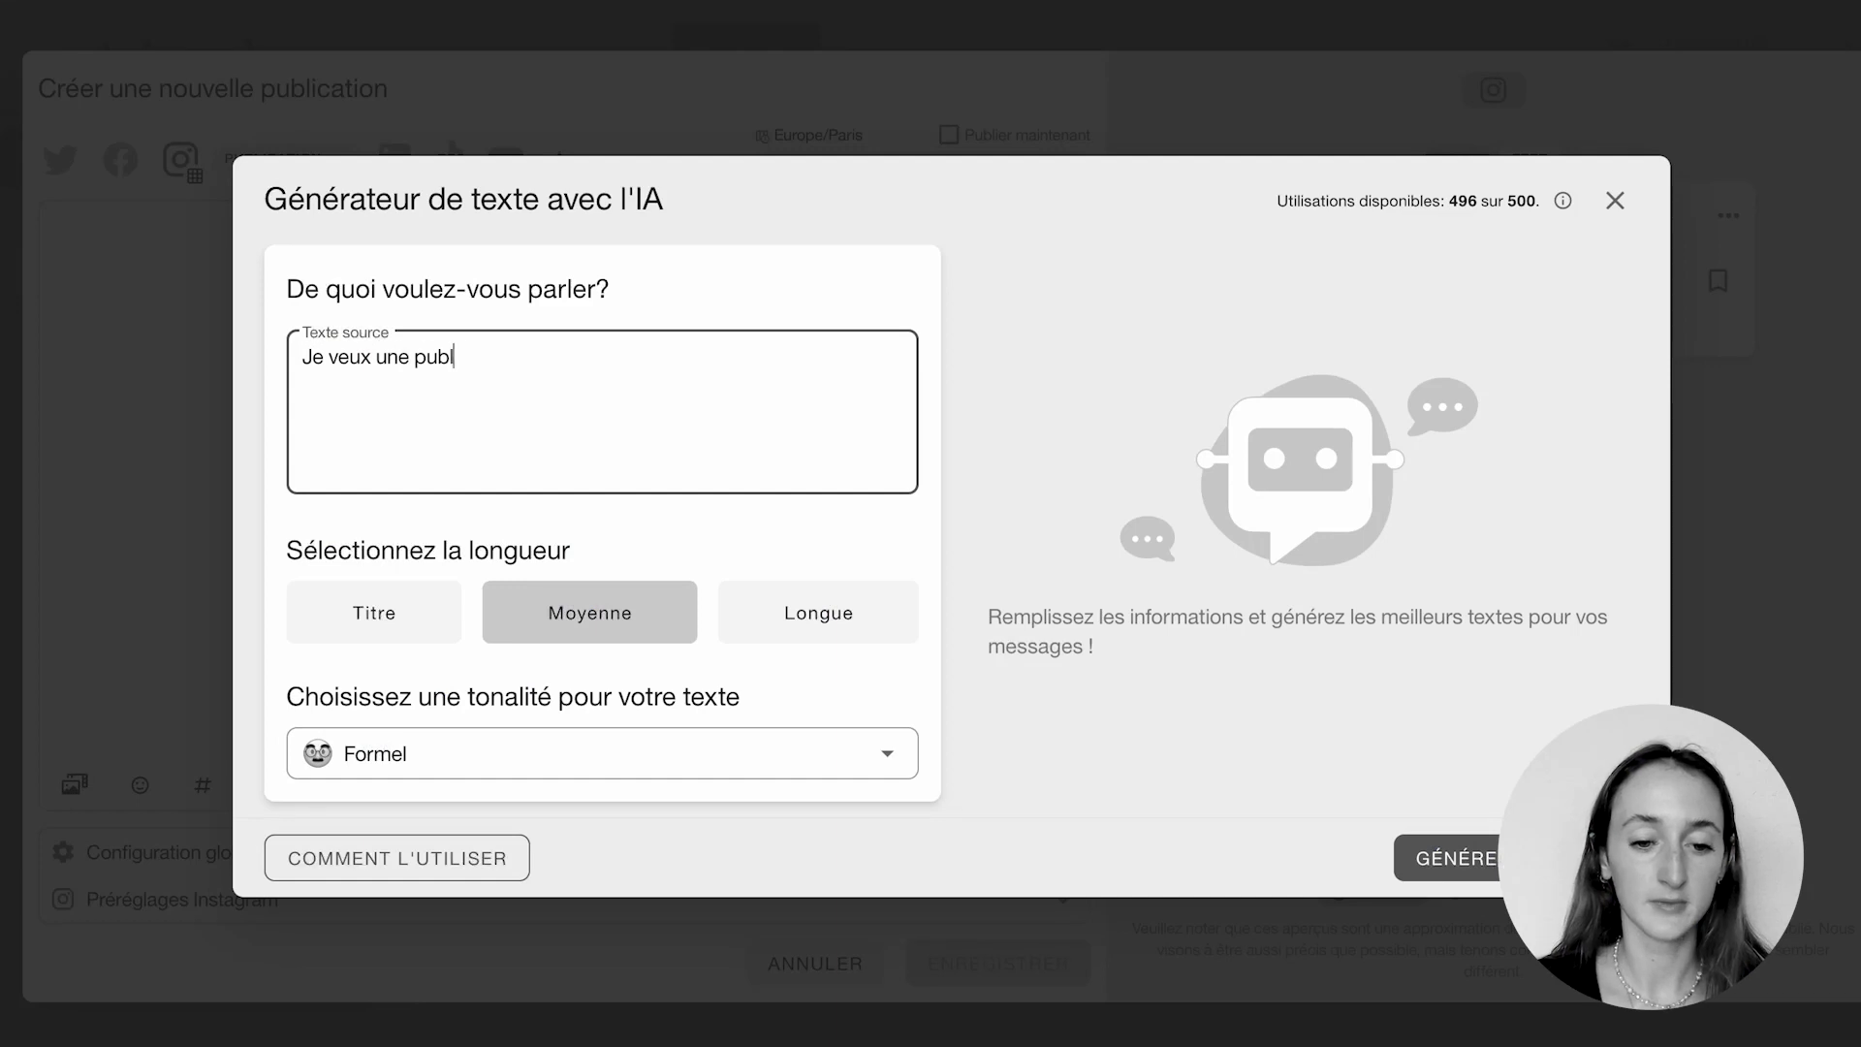
{"action": "type", "text": "ication instagram qui parle de"}
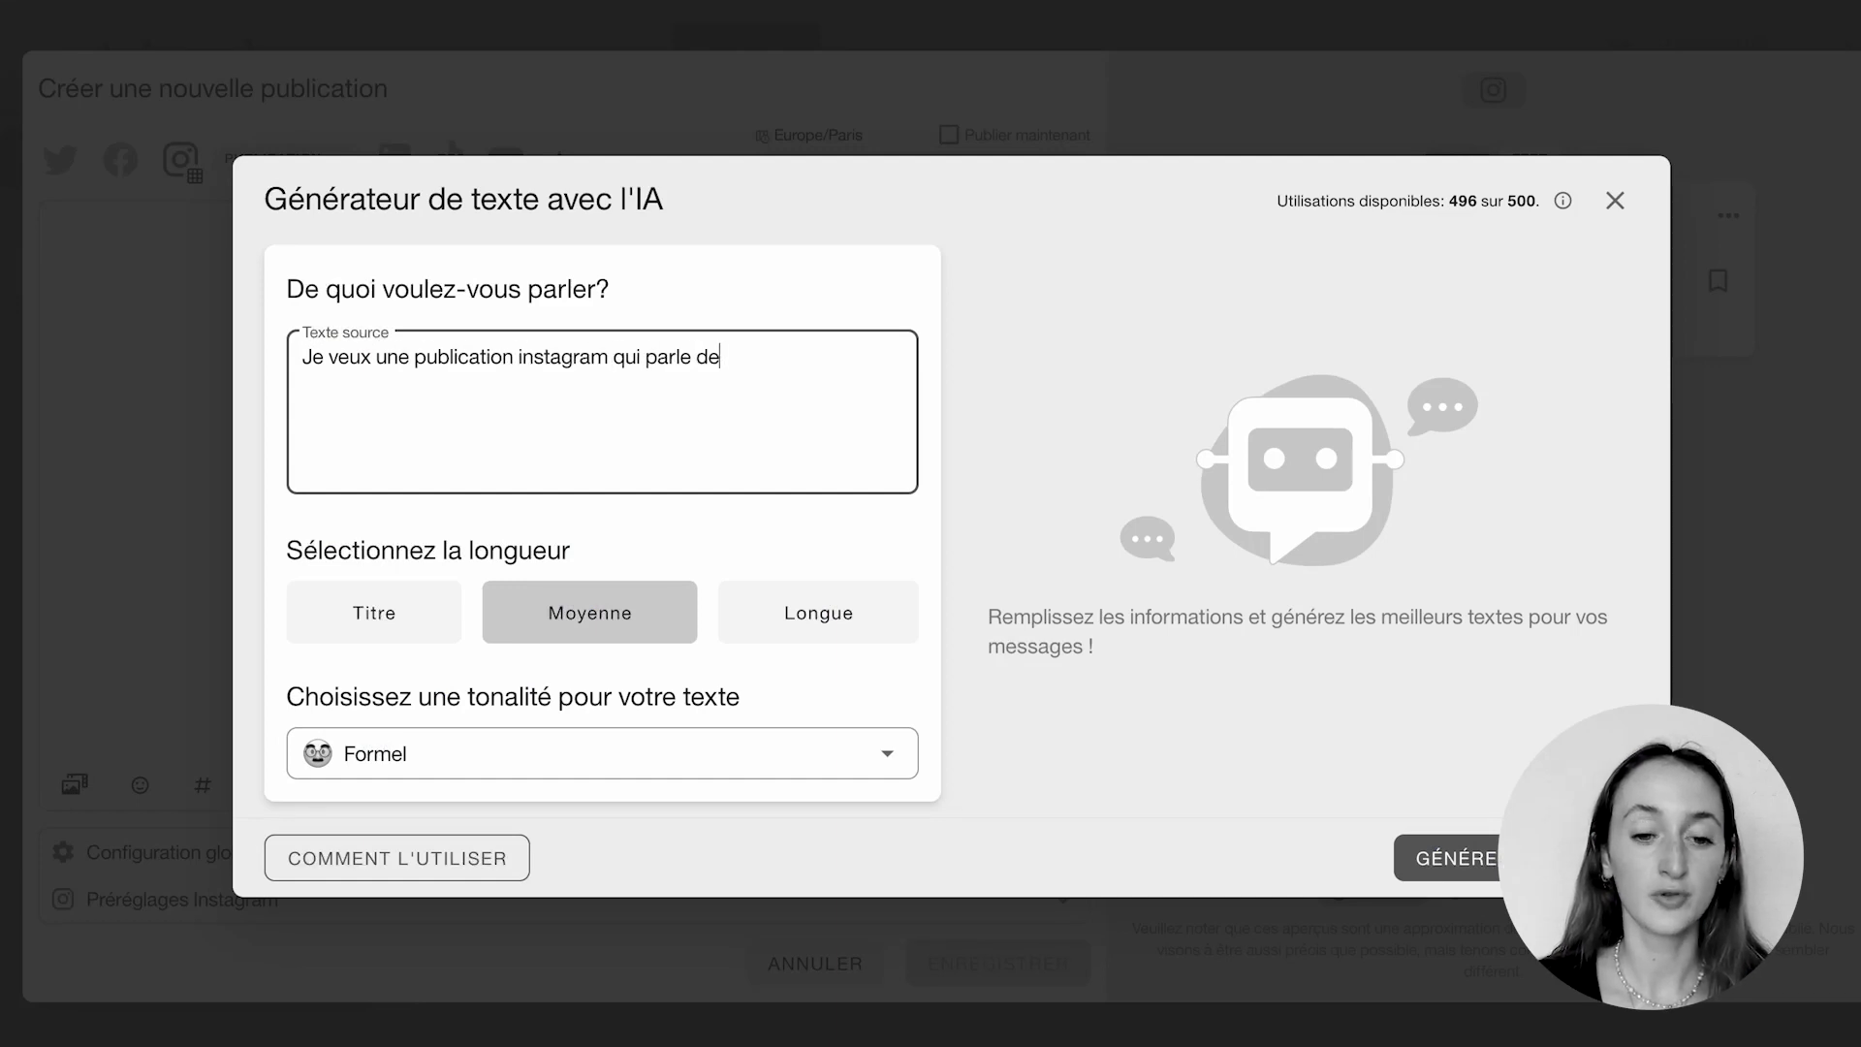
{"action": "key", "text": "BackSpace"}
{"action": "type", "text": "e l'efficacité en télétravai"}
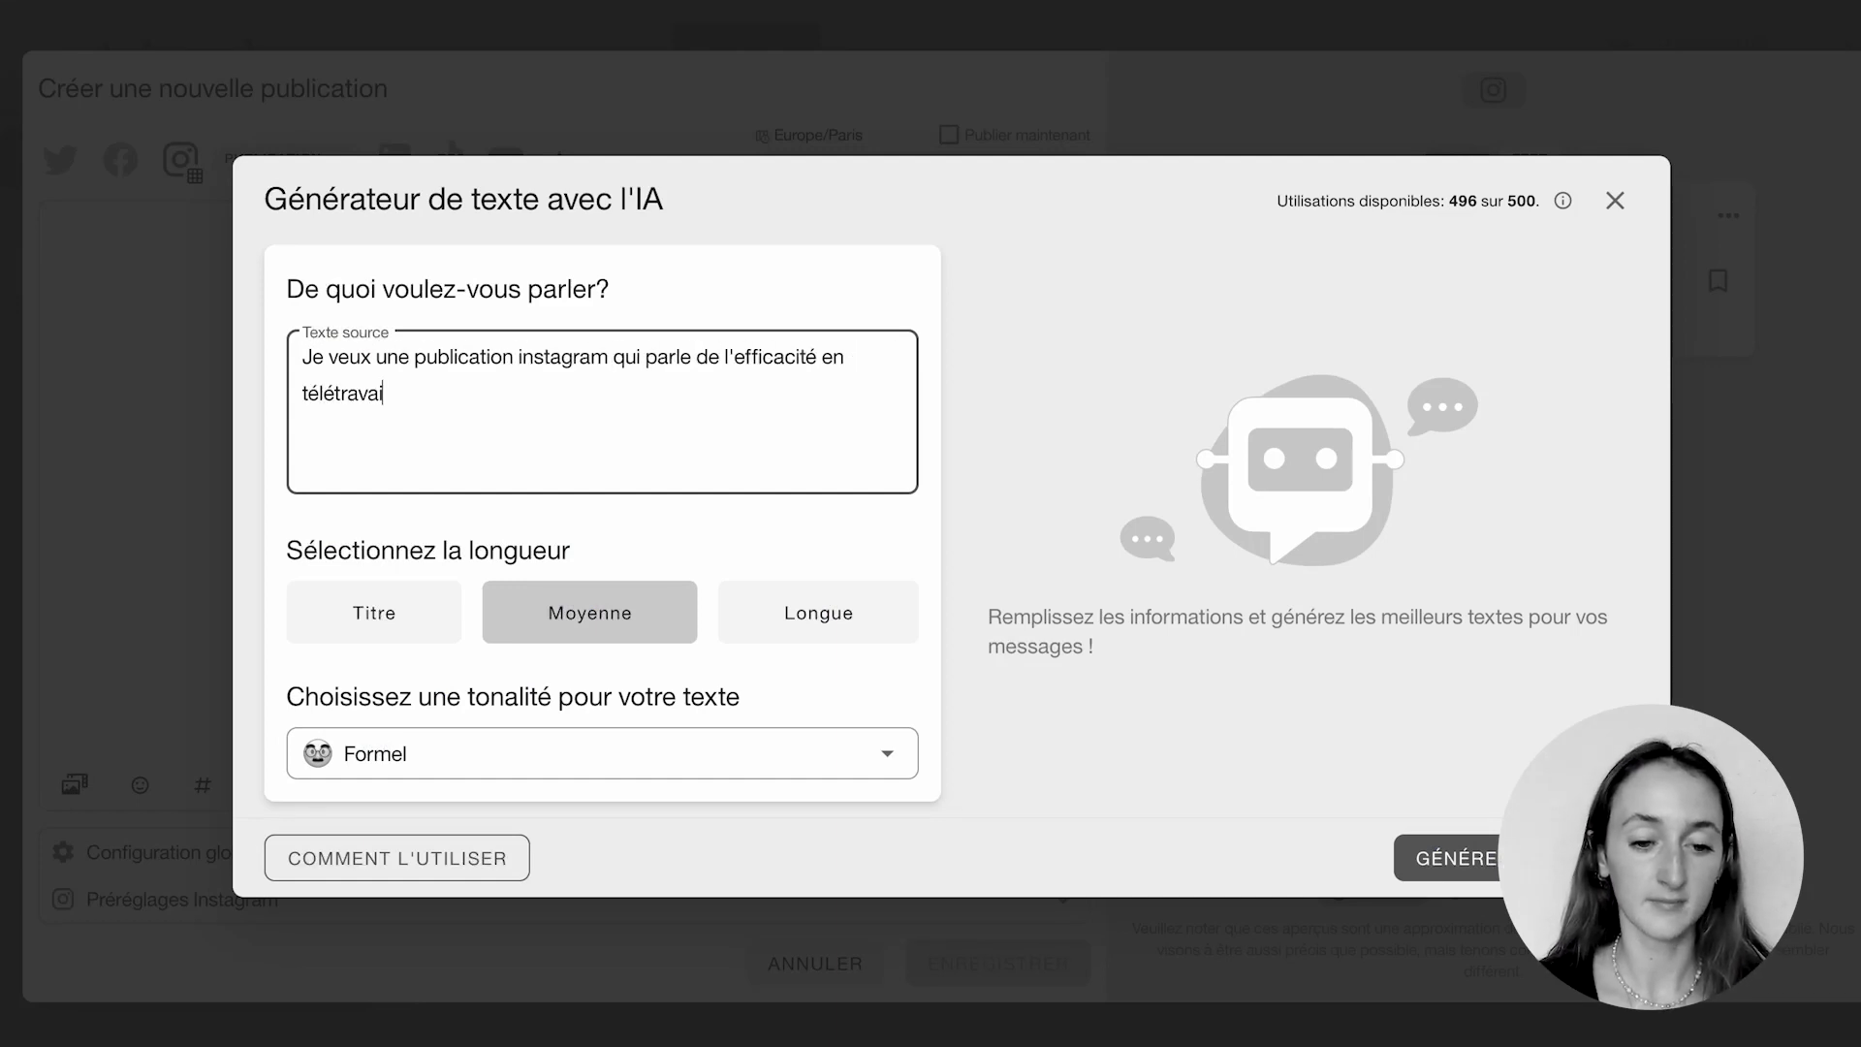
{"action": "type", "text": "l. Donne trois exemple."}
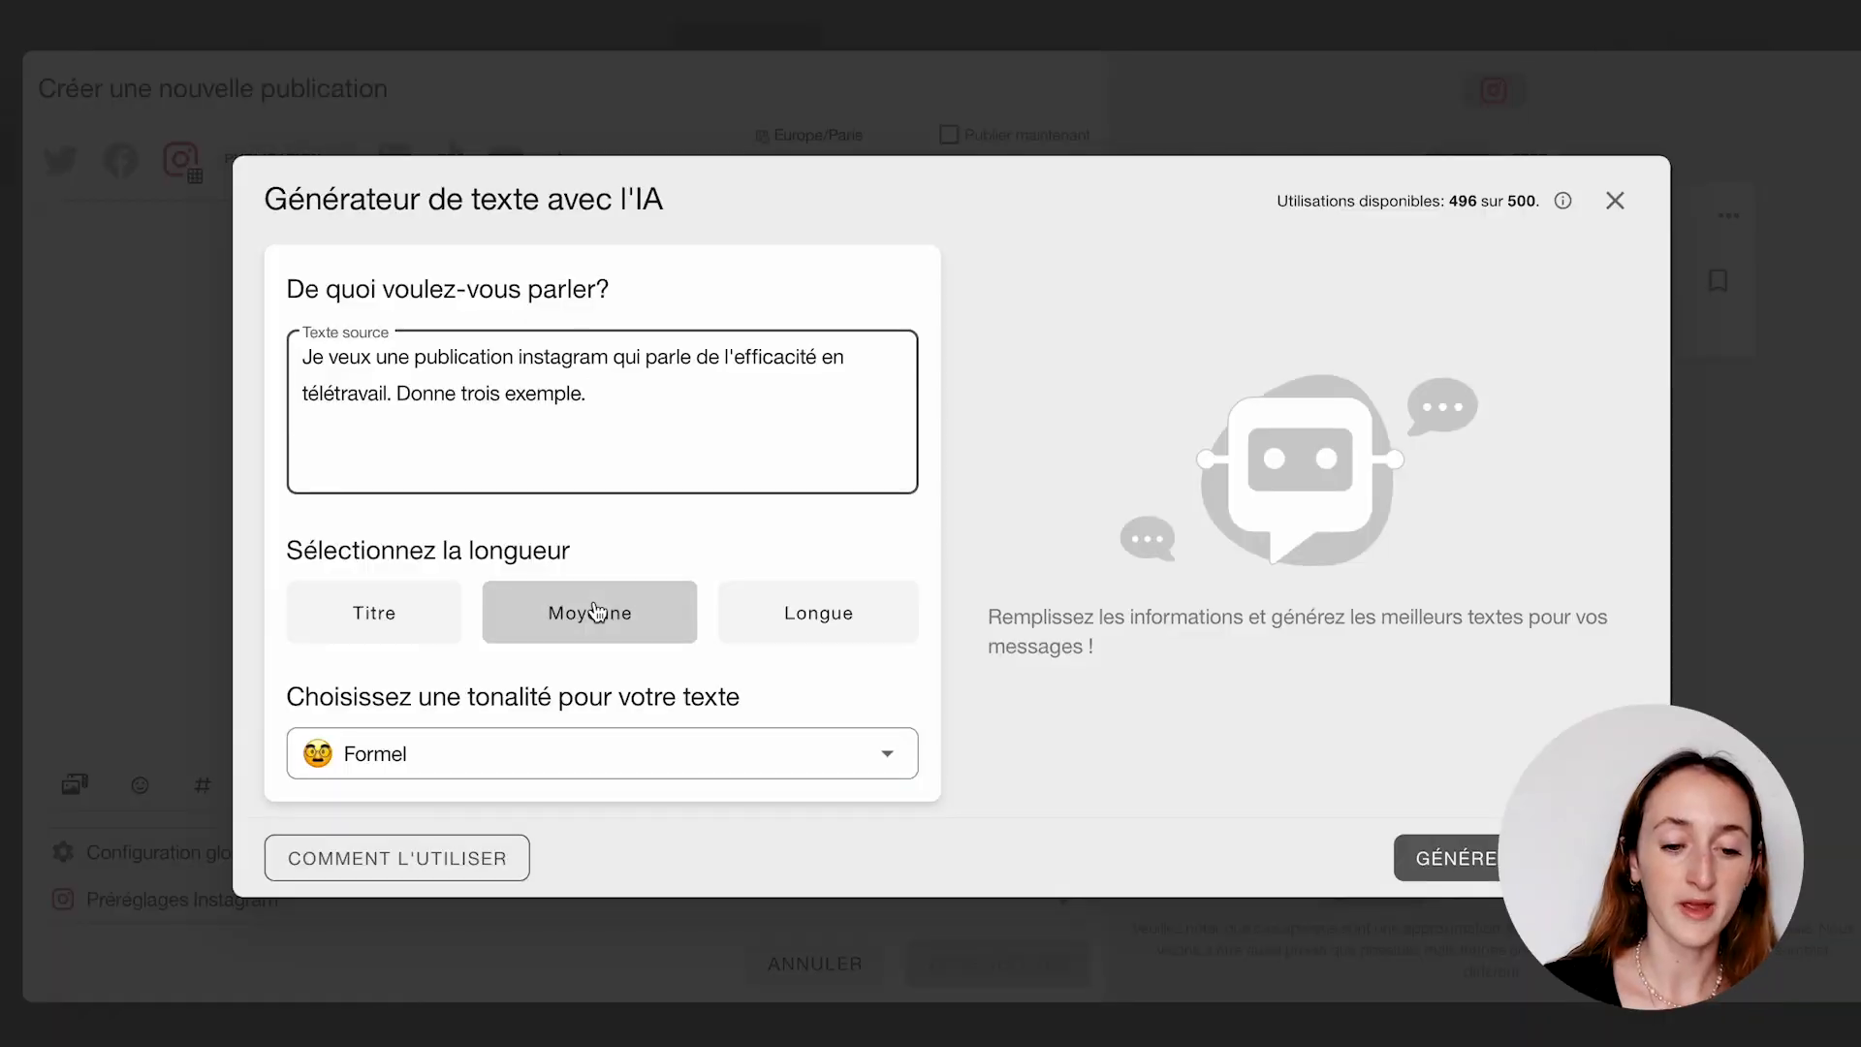
Generate the texts with the length Moyenne and the tone Créatif.
{"action": "left_click", "coordinate": [595, 611]}
{"action": "left_click", "coordinate": [540, 755]}
{"action": "scroll", "coordinate": [456, 843], "scroll_direction": "down", "scroll_amount": 2}
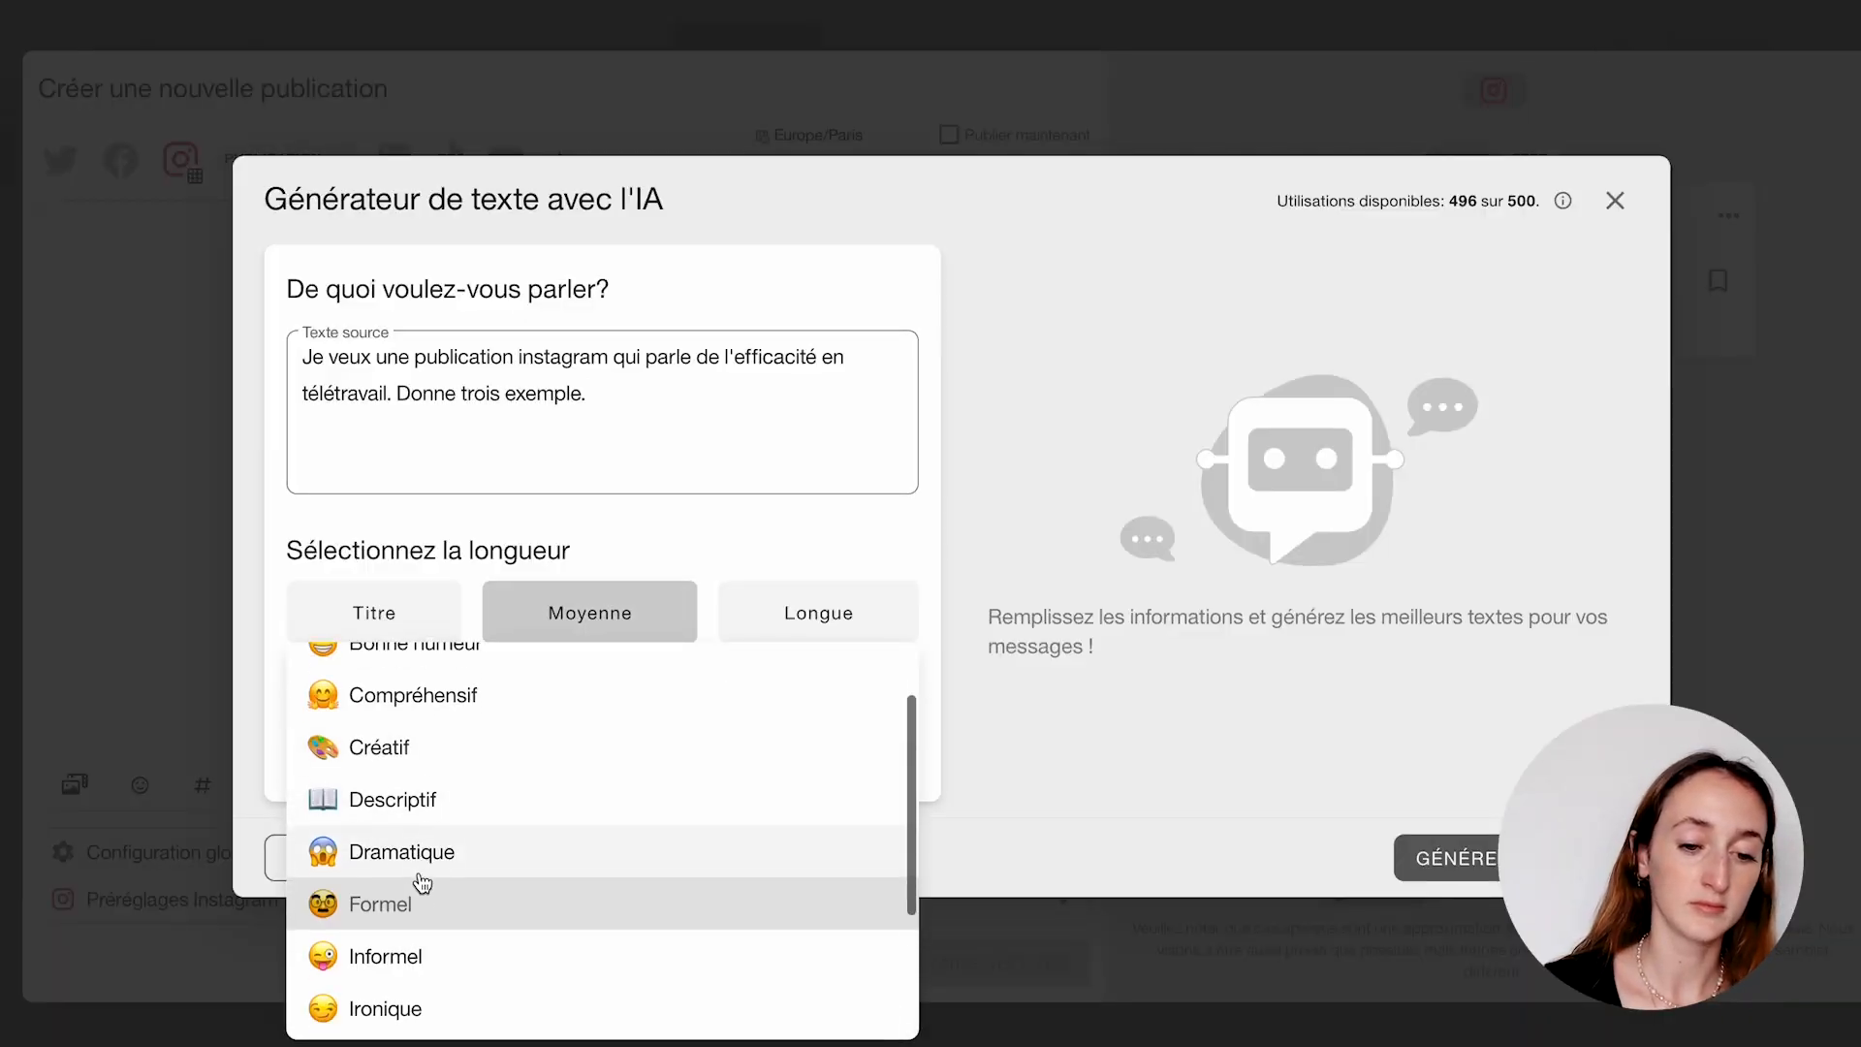
{"action": "scroll", "coordinate": [421, 882], "scroll_direction": "down", "scroll_amount": 1}
{"action": "scroll", "coordinate": [415, 872], "scroll_direction": "up", "scroll_amount": 1}
{"action": "left_click", "coordinate": [407, 714]}
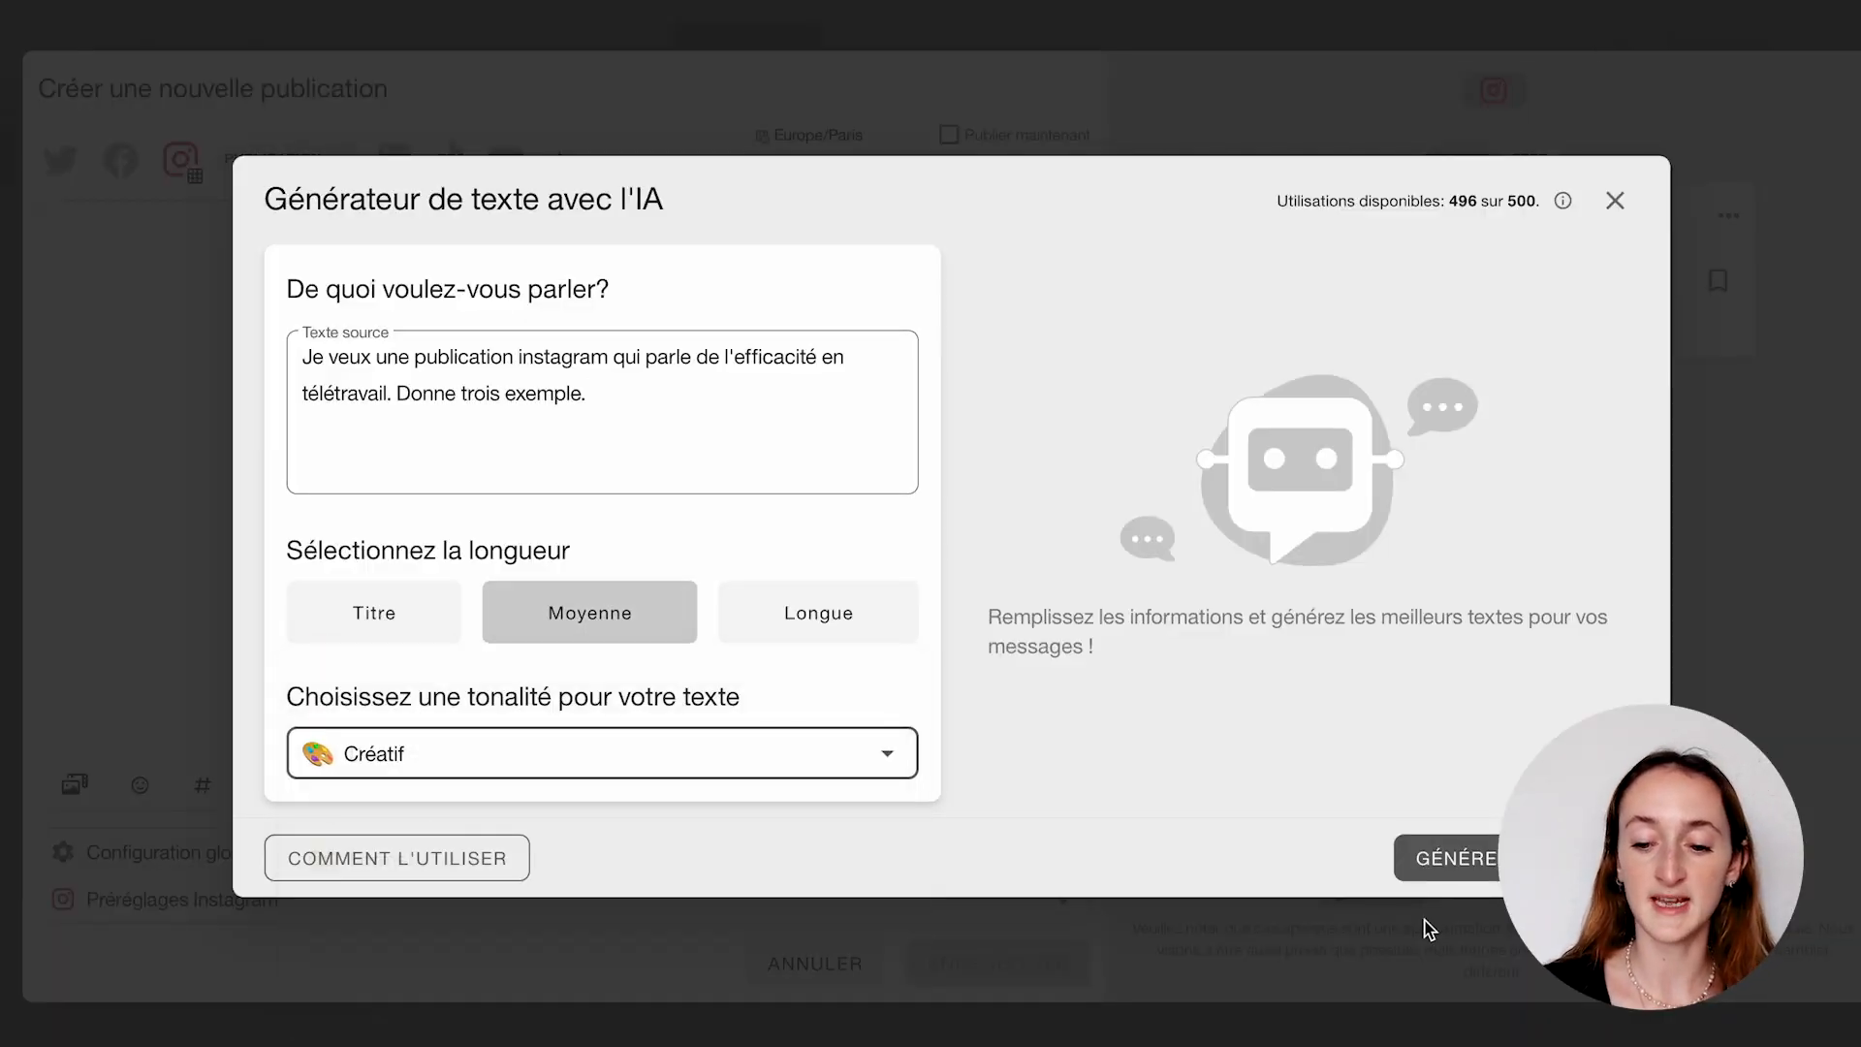
{"action": "left_click", "coordinate": [1456, 860]}
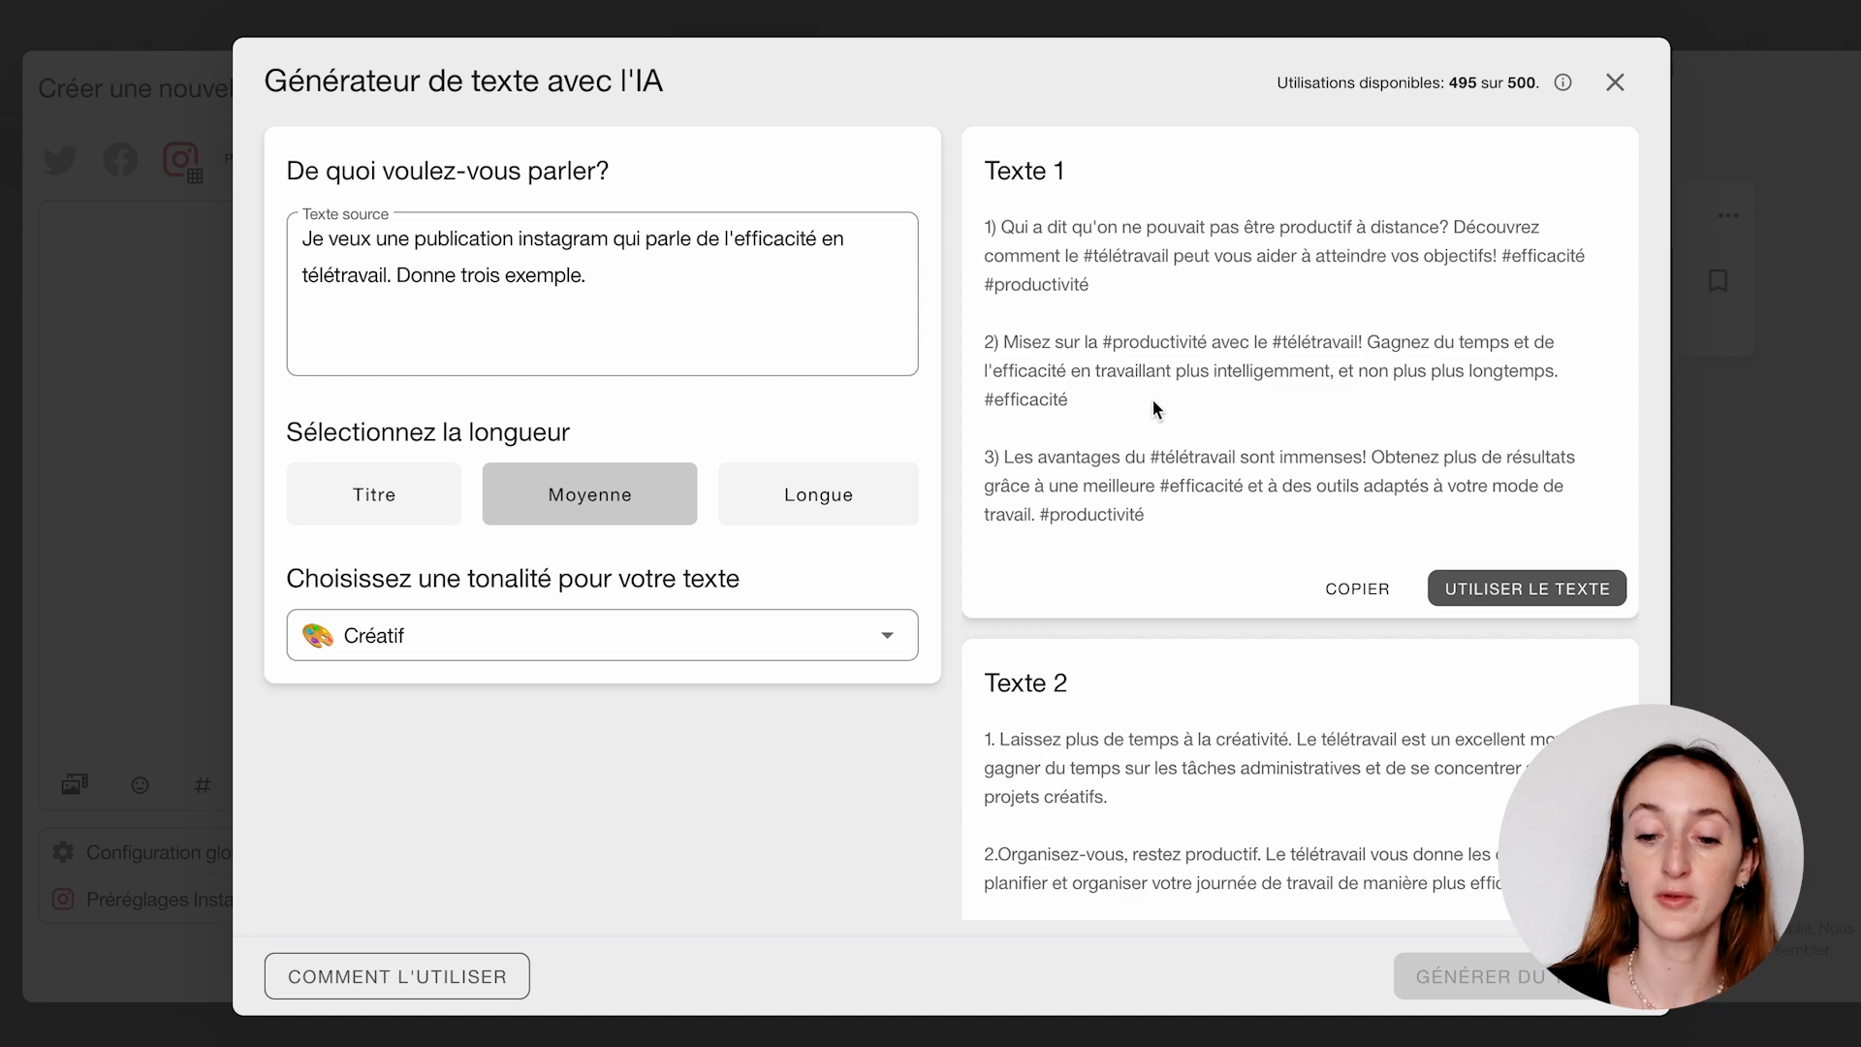
Review the generated proposals and use Texte 4 as the caption of the publication.
{"action": "scroll", "coordinate": [1153, 399], "scroll_direction": "down", "scroll_amount": 10}
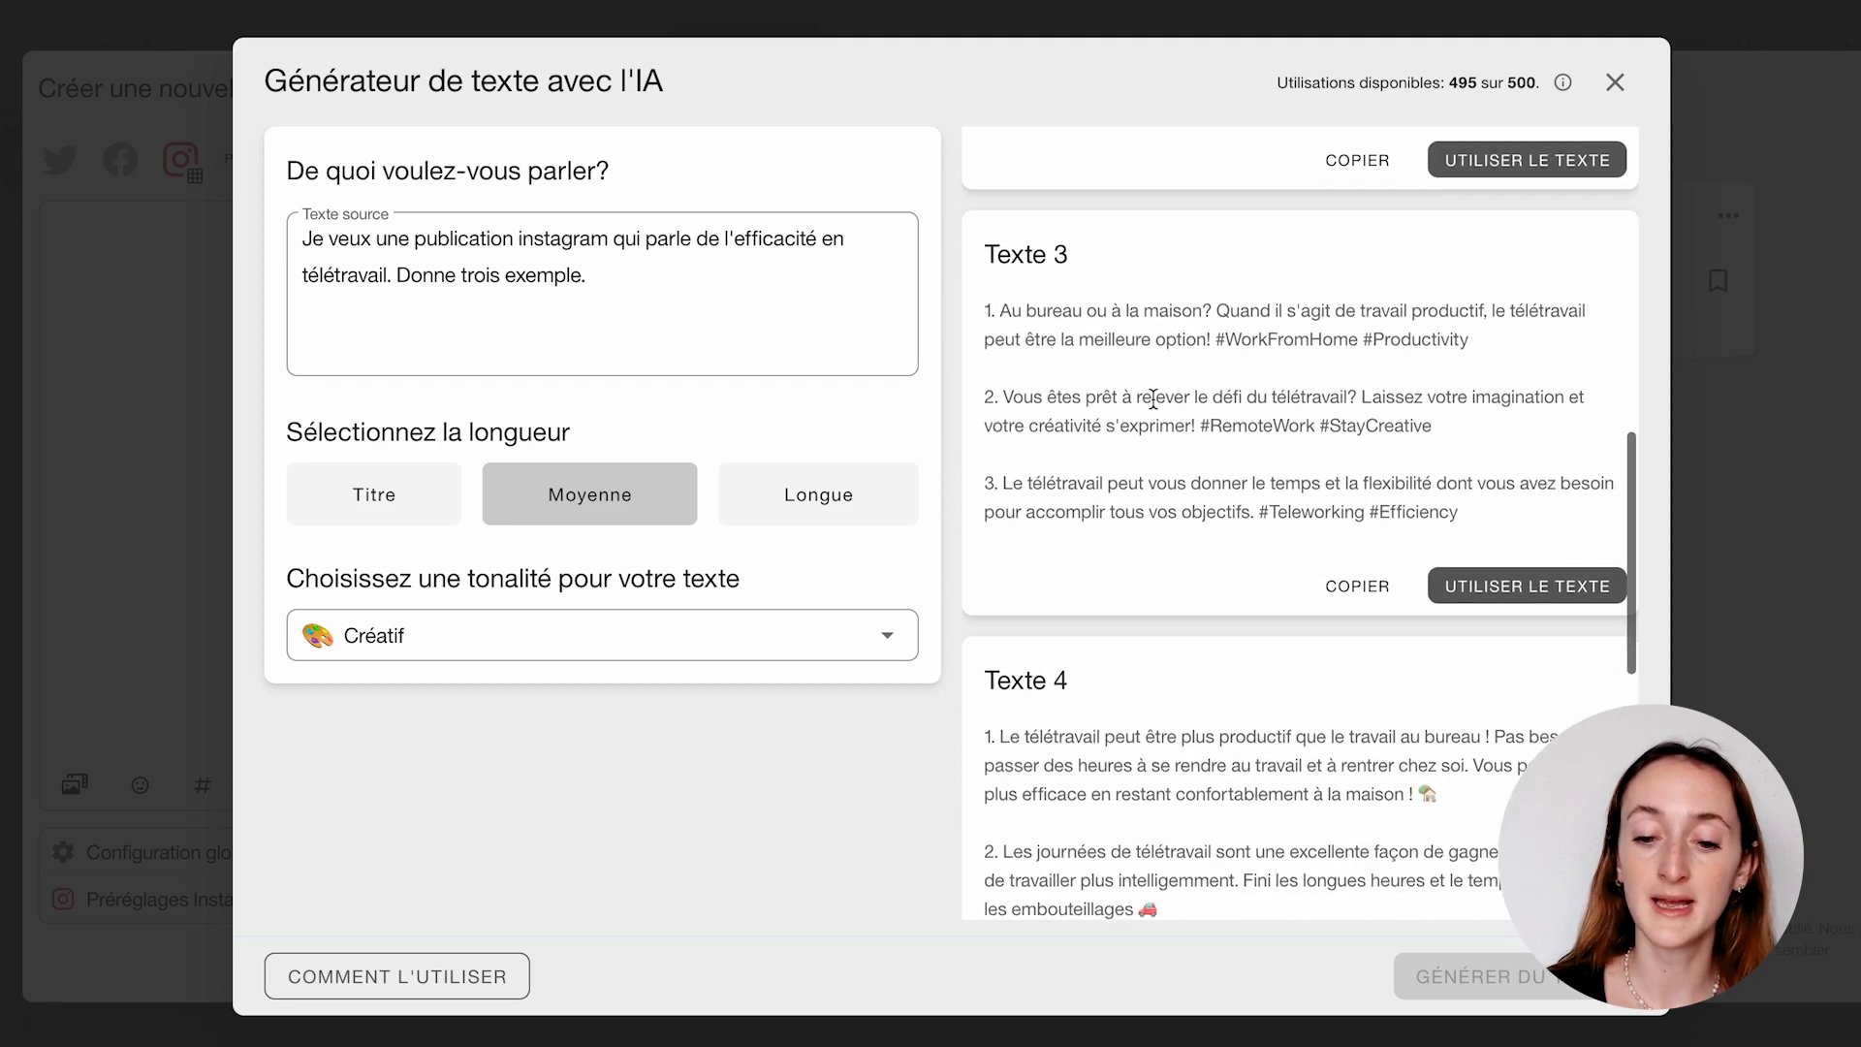
{"action": "scroll", "coordinate": [1153, 399], "scroll_direction": "down", "scroll_amount": 8}
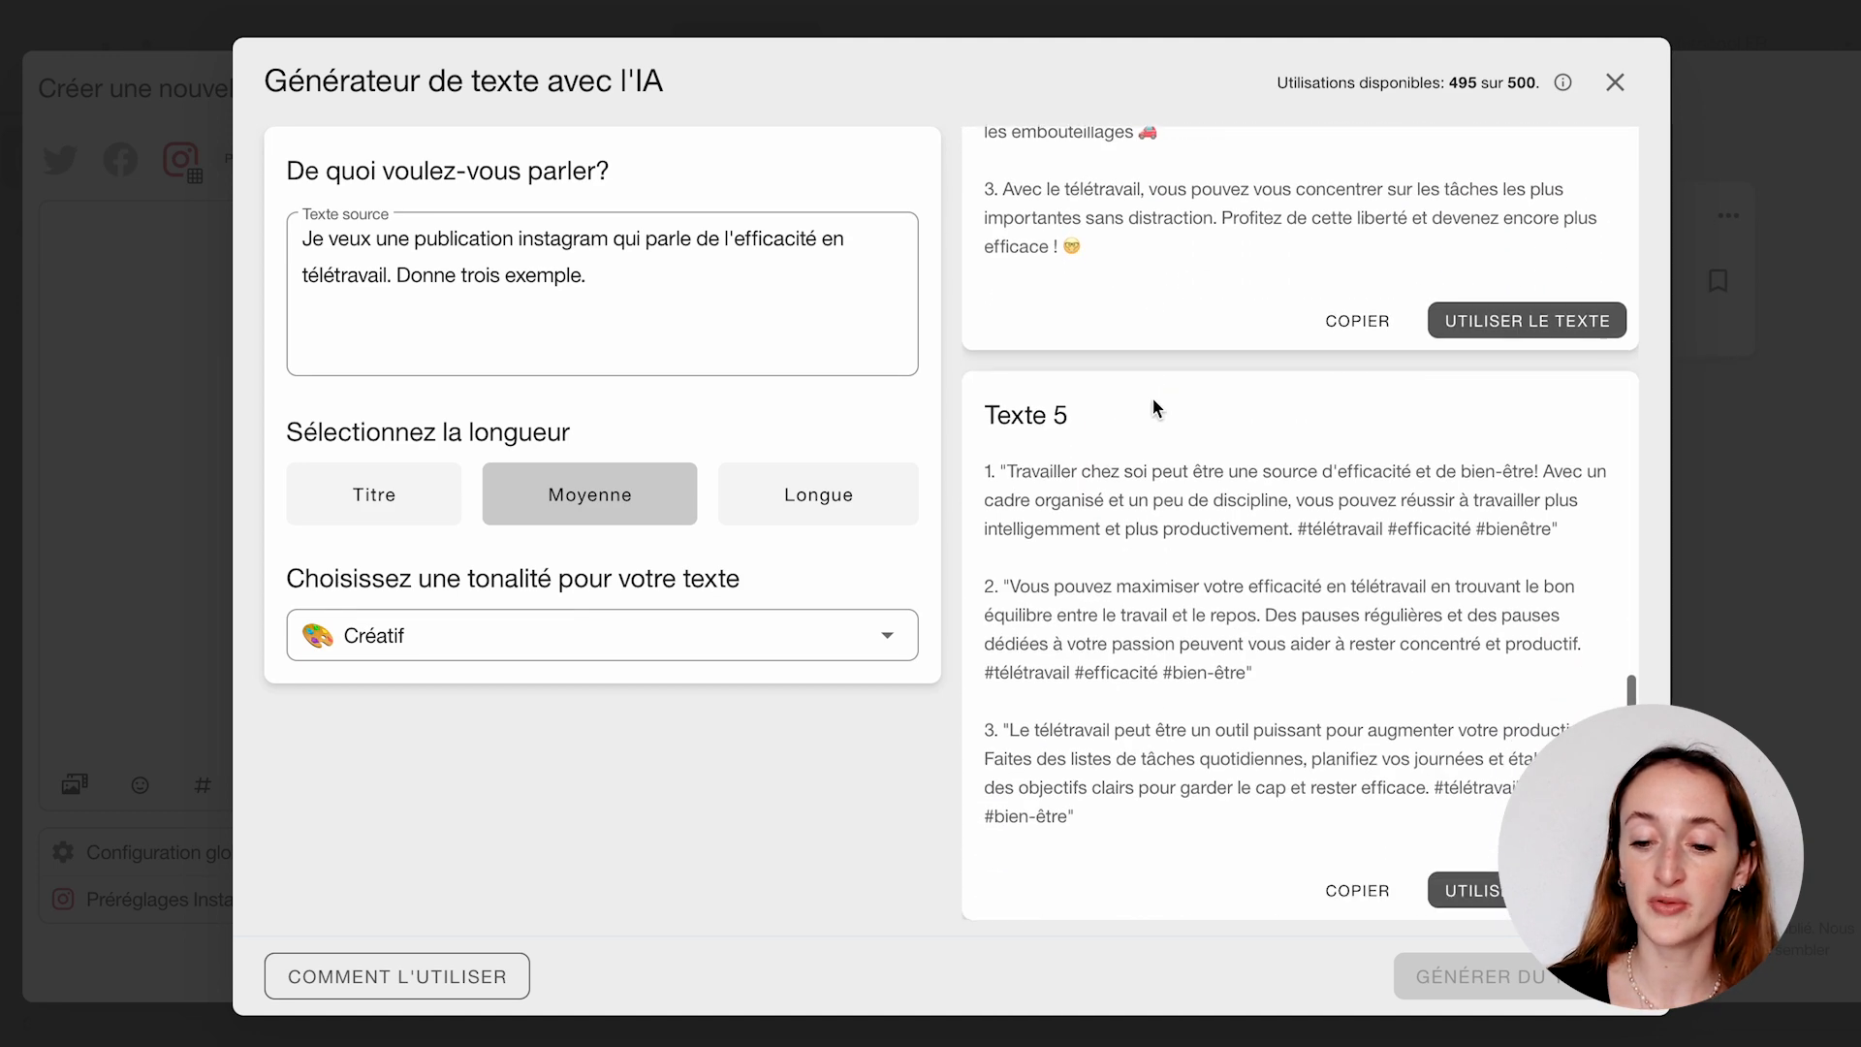
{"action": "scroll", "coordinate": [1153, 405], "scroll_direction": "up", "scroll_amount": 18}
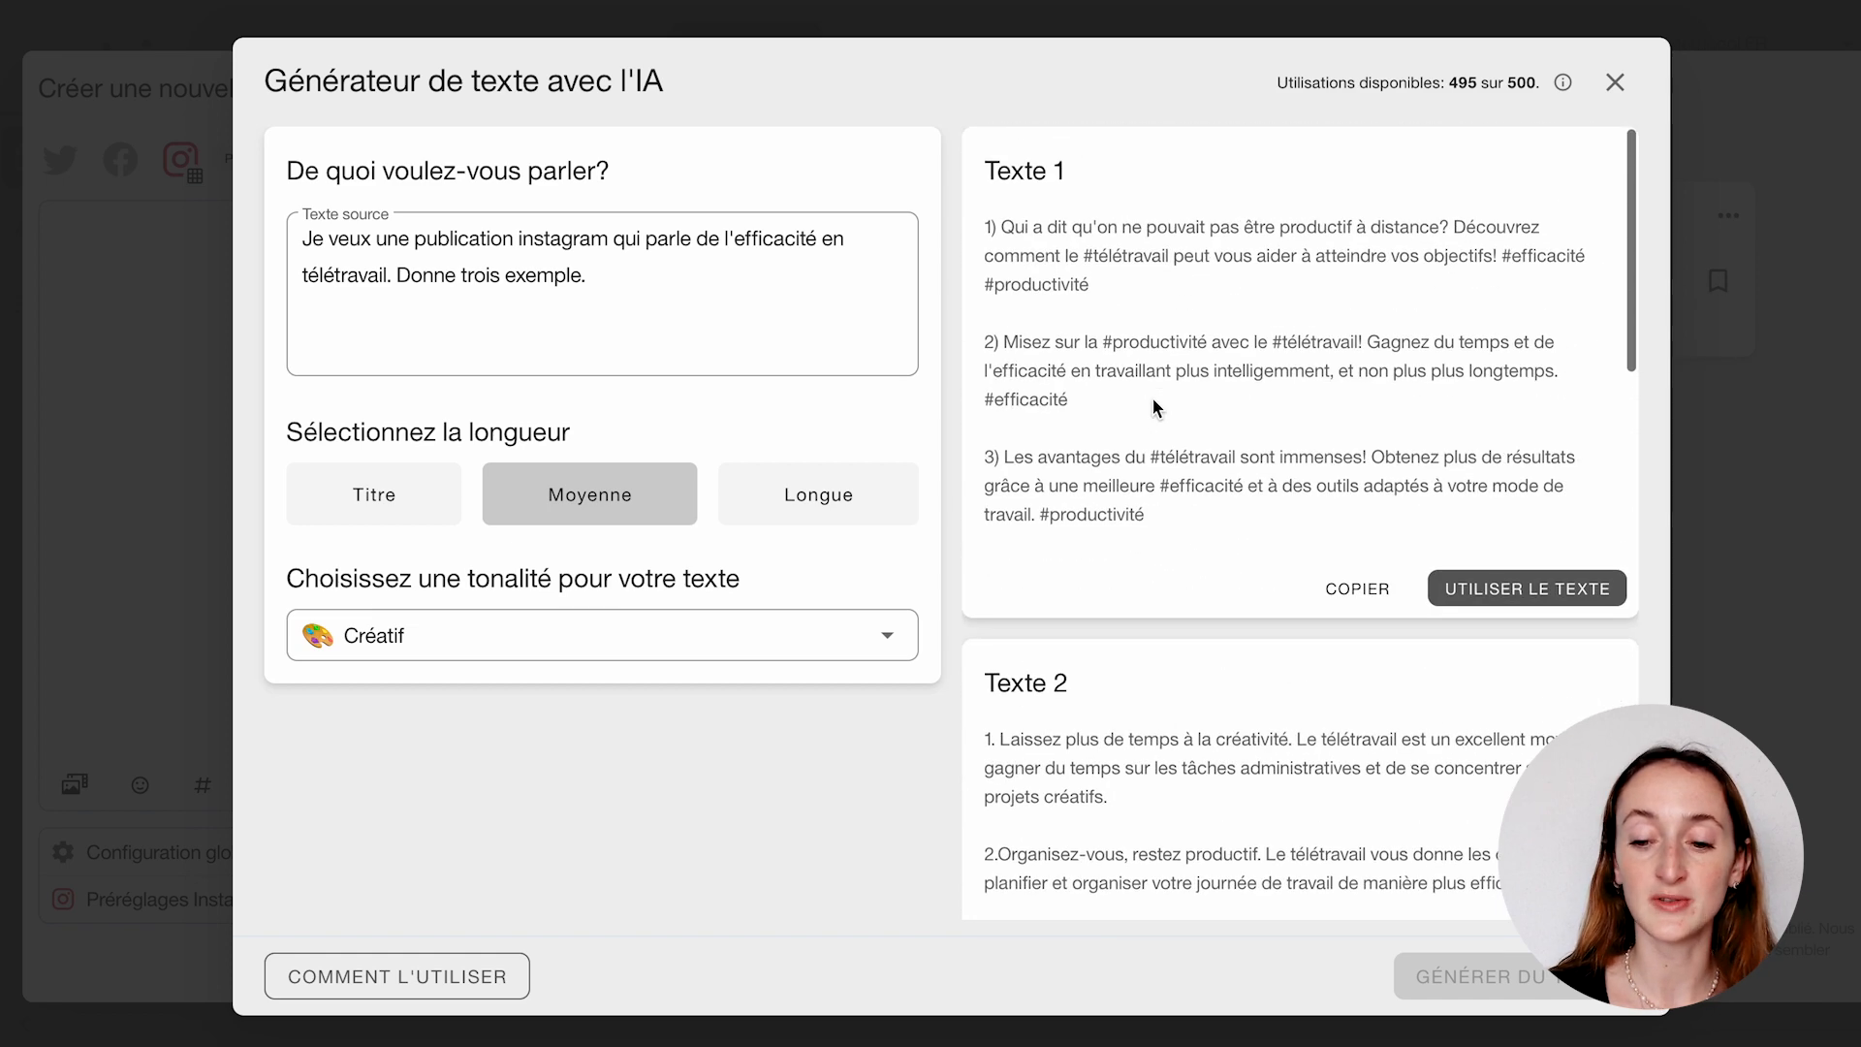
{"action": "scroll", "coordinate": [1391, 760], "scroll_direction": "down", "scroll_amount": 3}
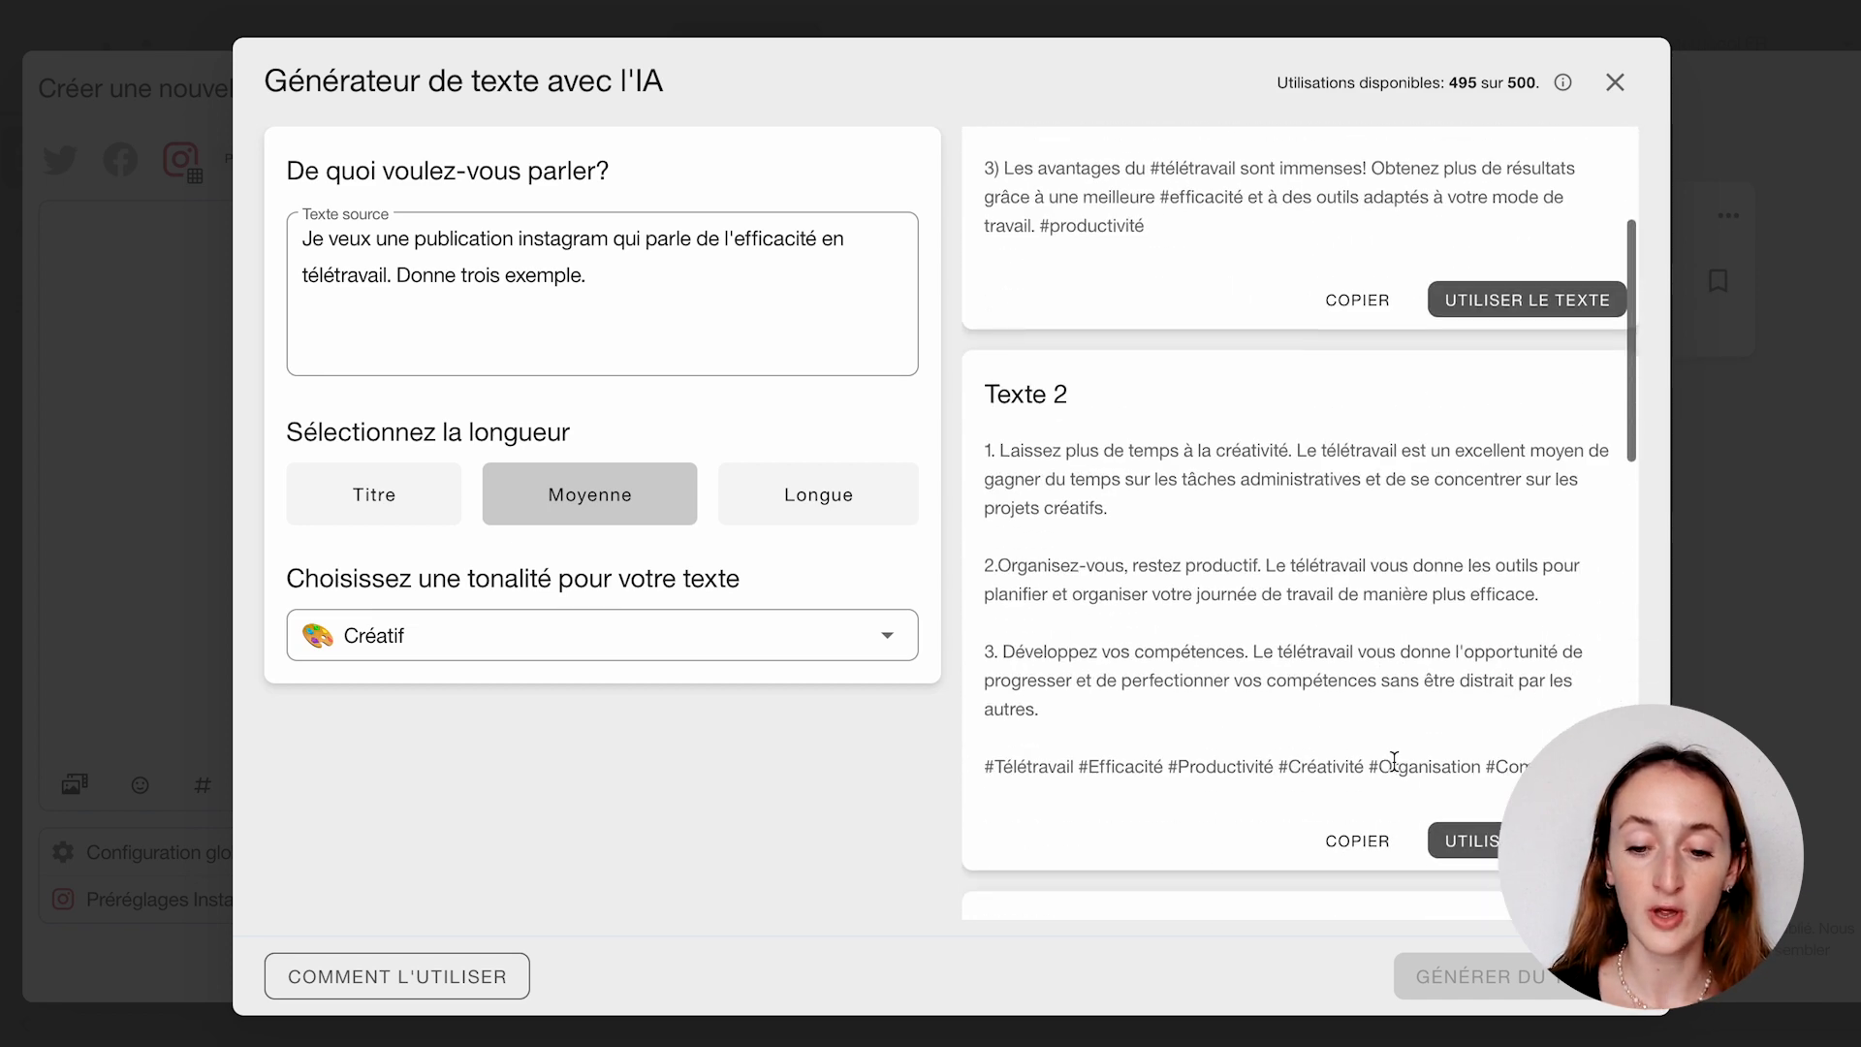
{"action": "scroll", "coordinate": [1393, 760], "scroll_direction": "down", "scroll_amount": 10}
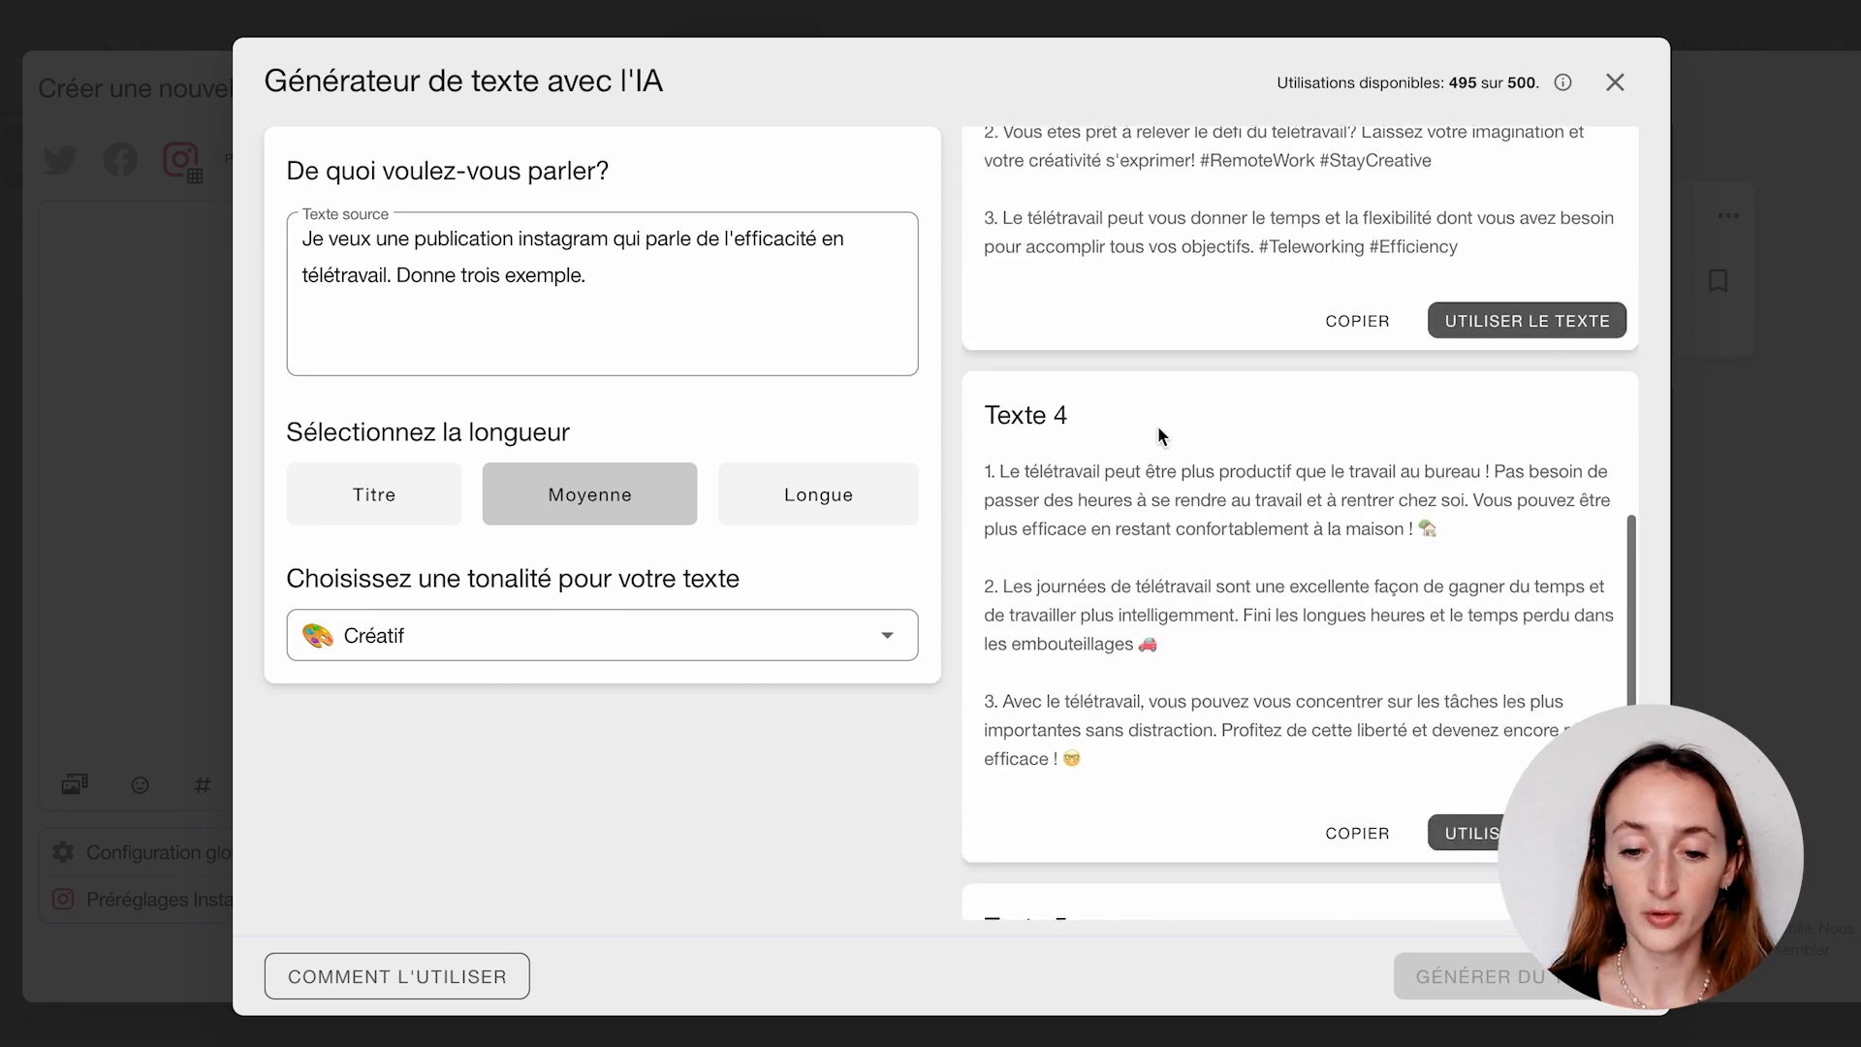
{"action": "scroll", "coordinate": [1157, 427], "scroll_direction": "down", "scroll_amount": 1}
{"action": "left_click", "coordinate": [1474, 797]}
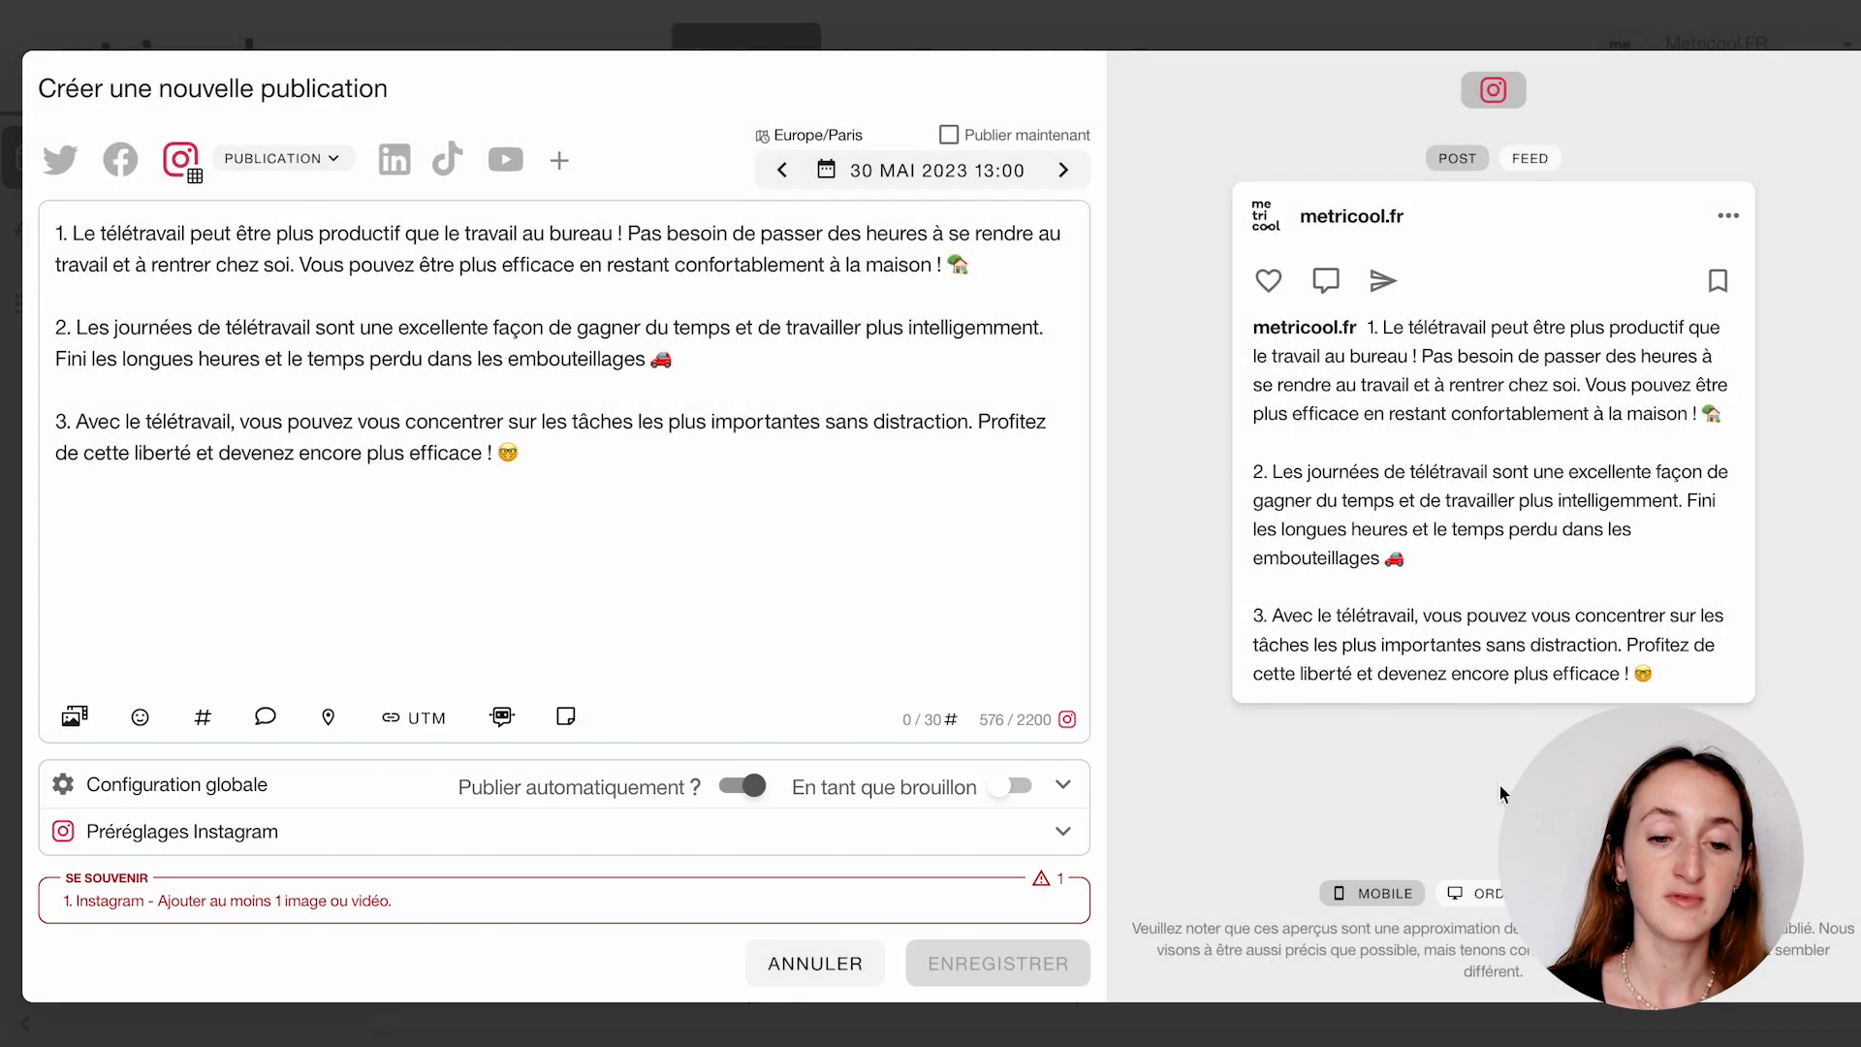
{"action": "left_click_drag", "start_coordinate": [395, 289], "coordinate": [528, 456]}
{"action": "left_click", "coordinate": [564, 572]}
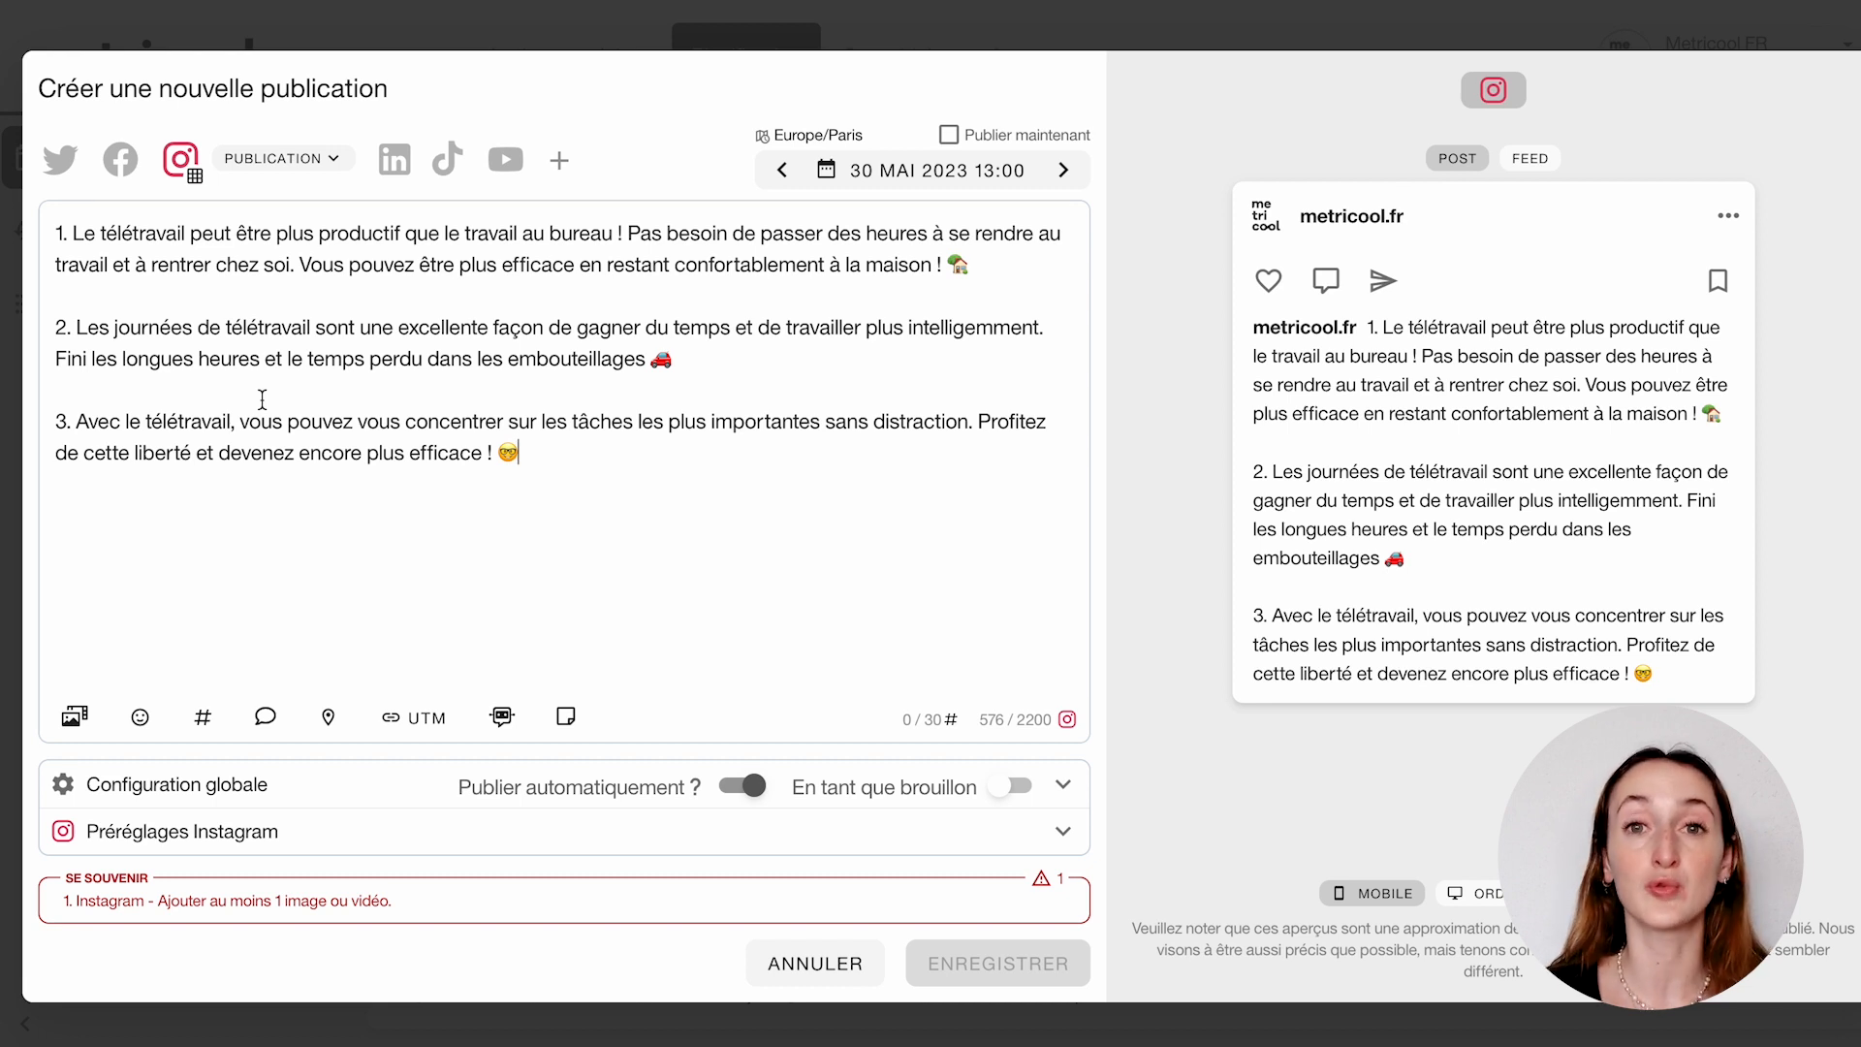
Open the stock image bank for the publication and search it for "télétravail".
{"action": "left_click", "coordinate": [61, 711]}
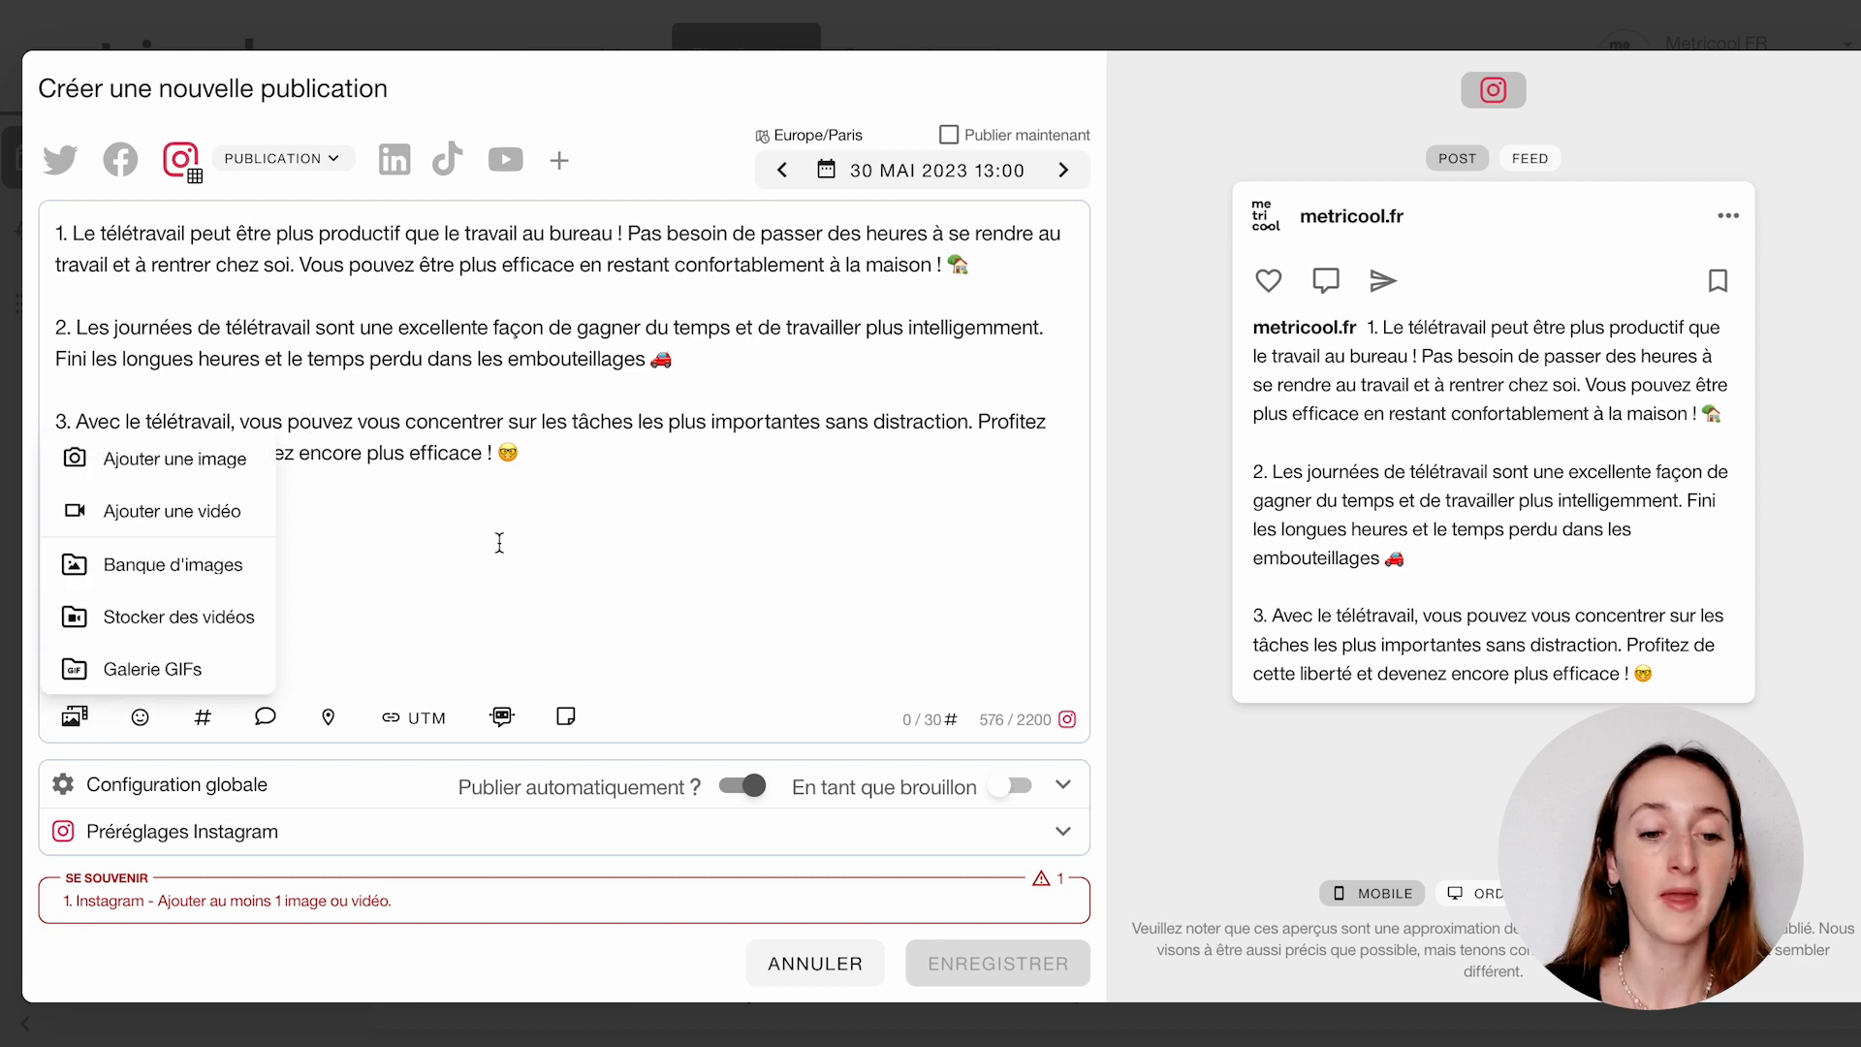
{"action": "left_click", "coordinate": [192, 461]}
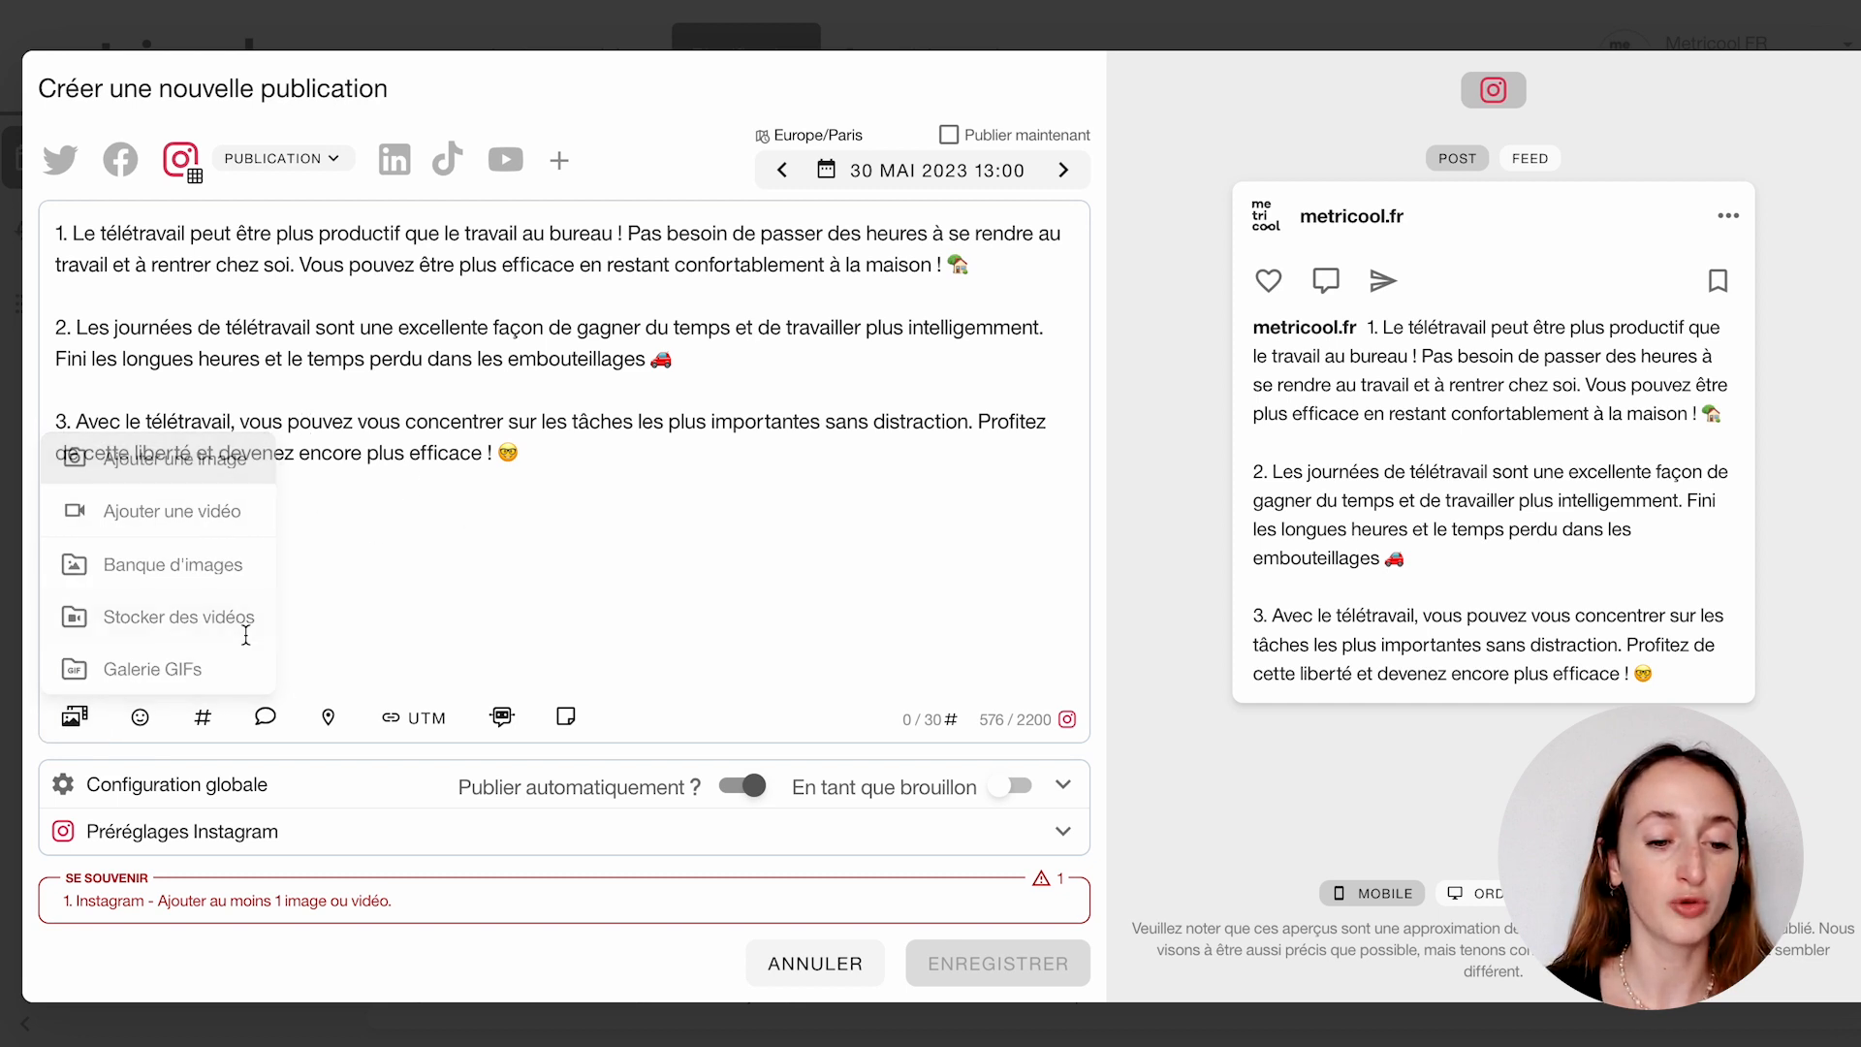
{"action": "left_click", "coordinate": [74, 717]}
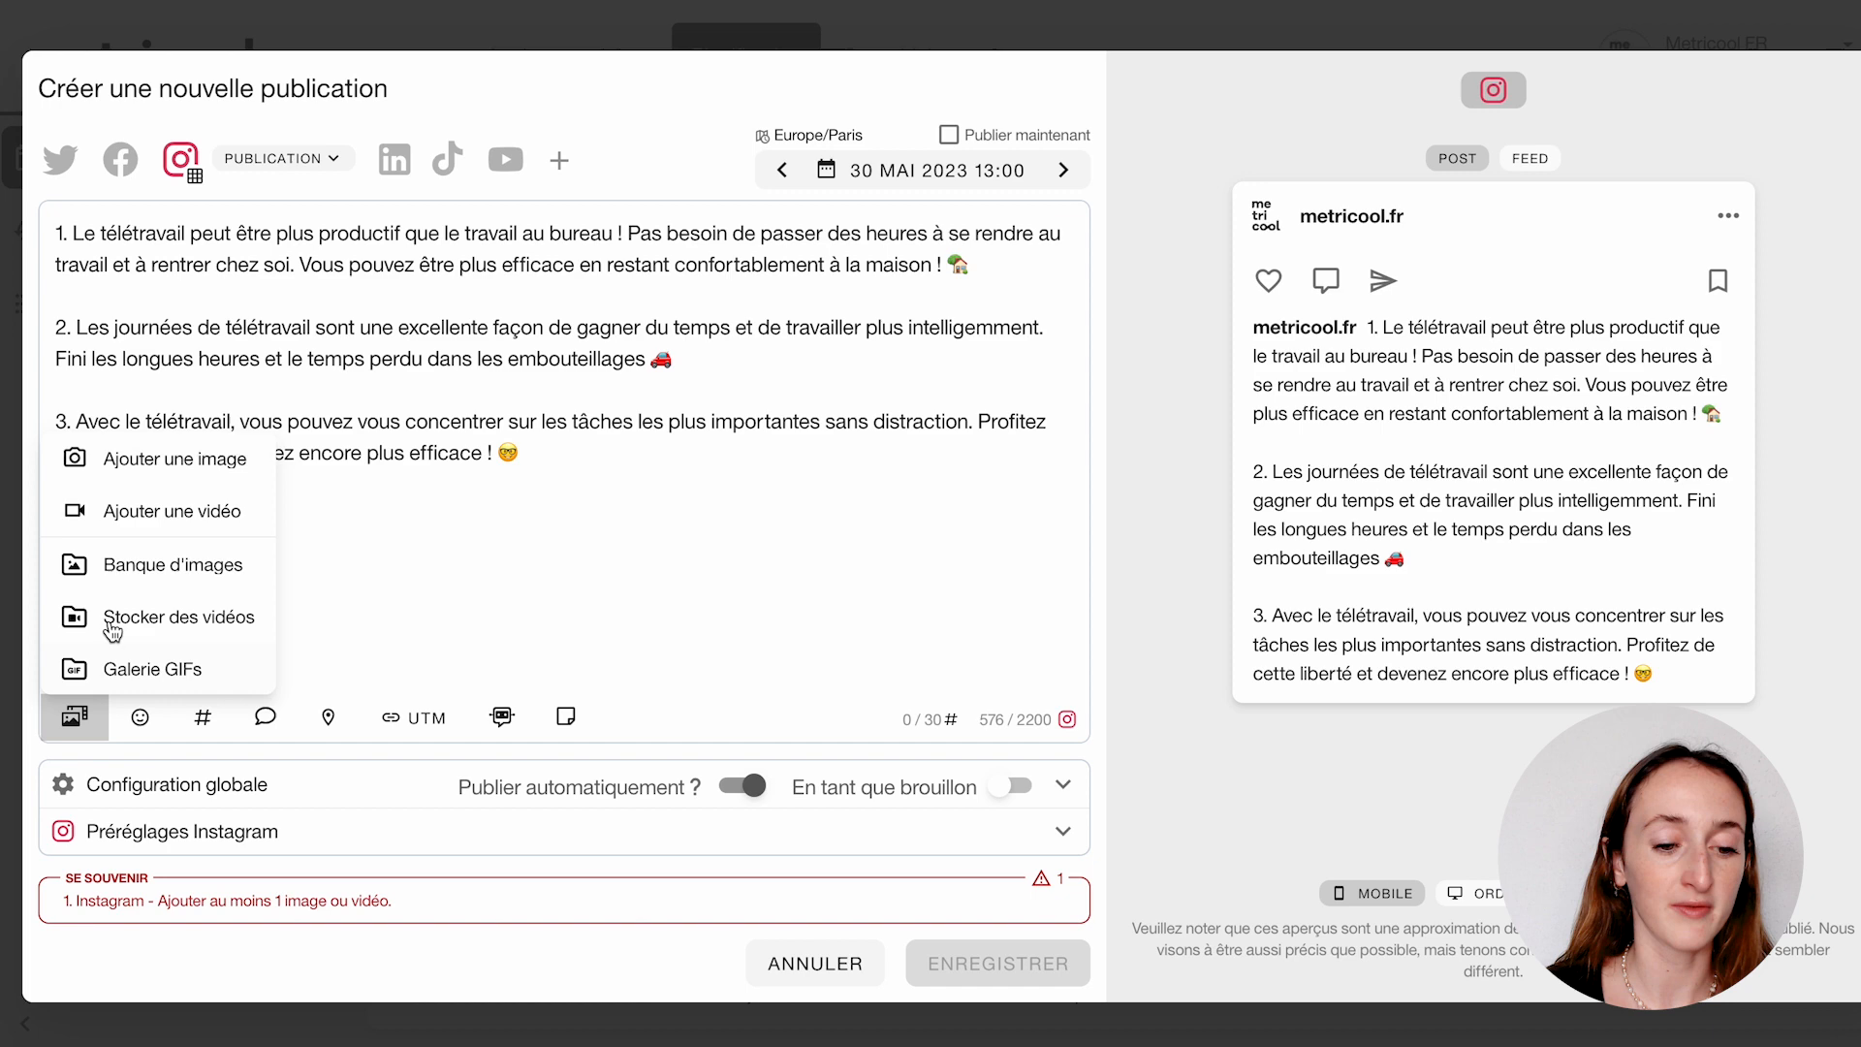
{"action": "left_click", "coordinate": [123, 566]}
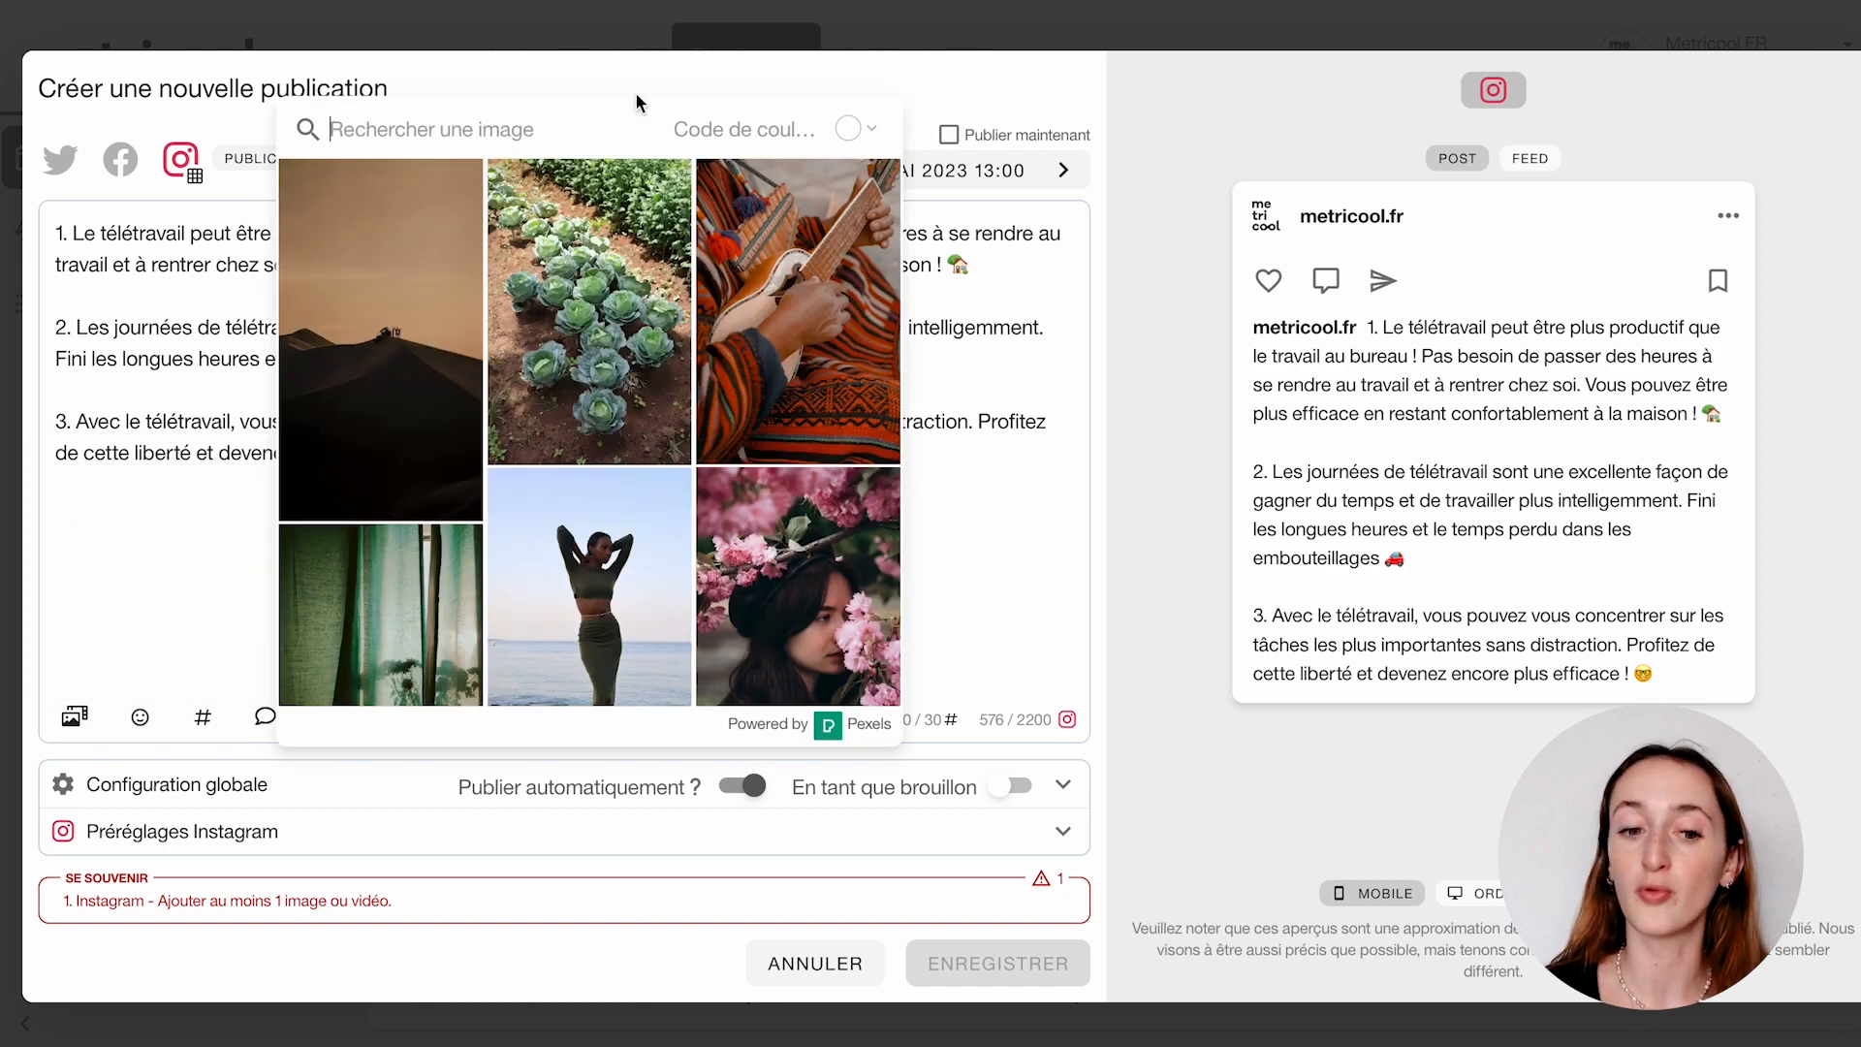
{"action": "type", "text": "té"}
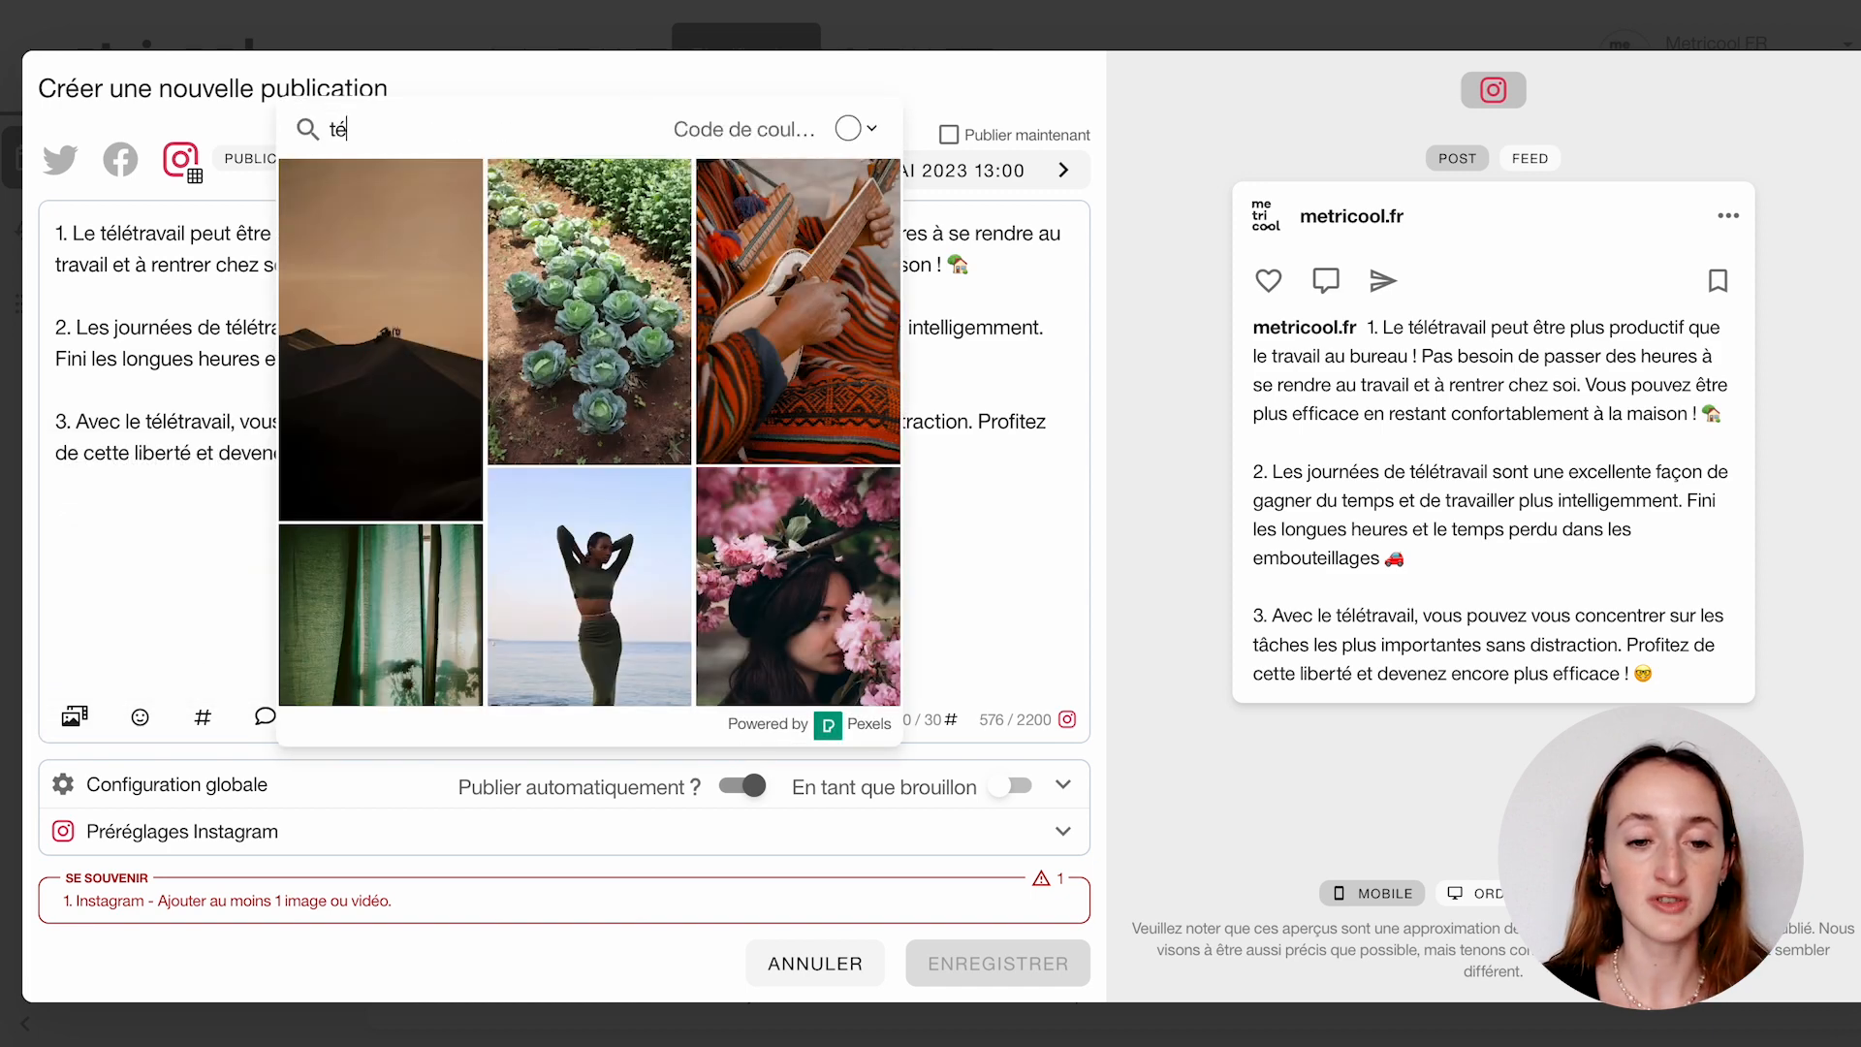
{"action": "type", "text": "létravail"}
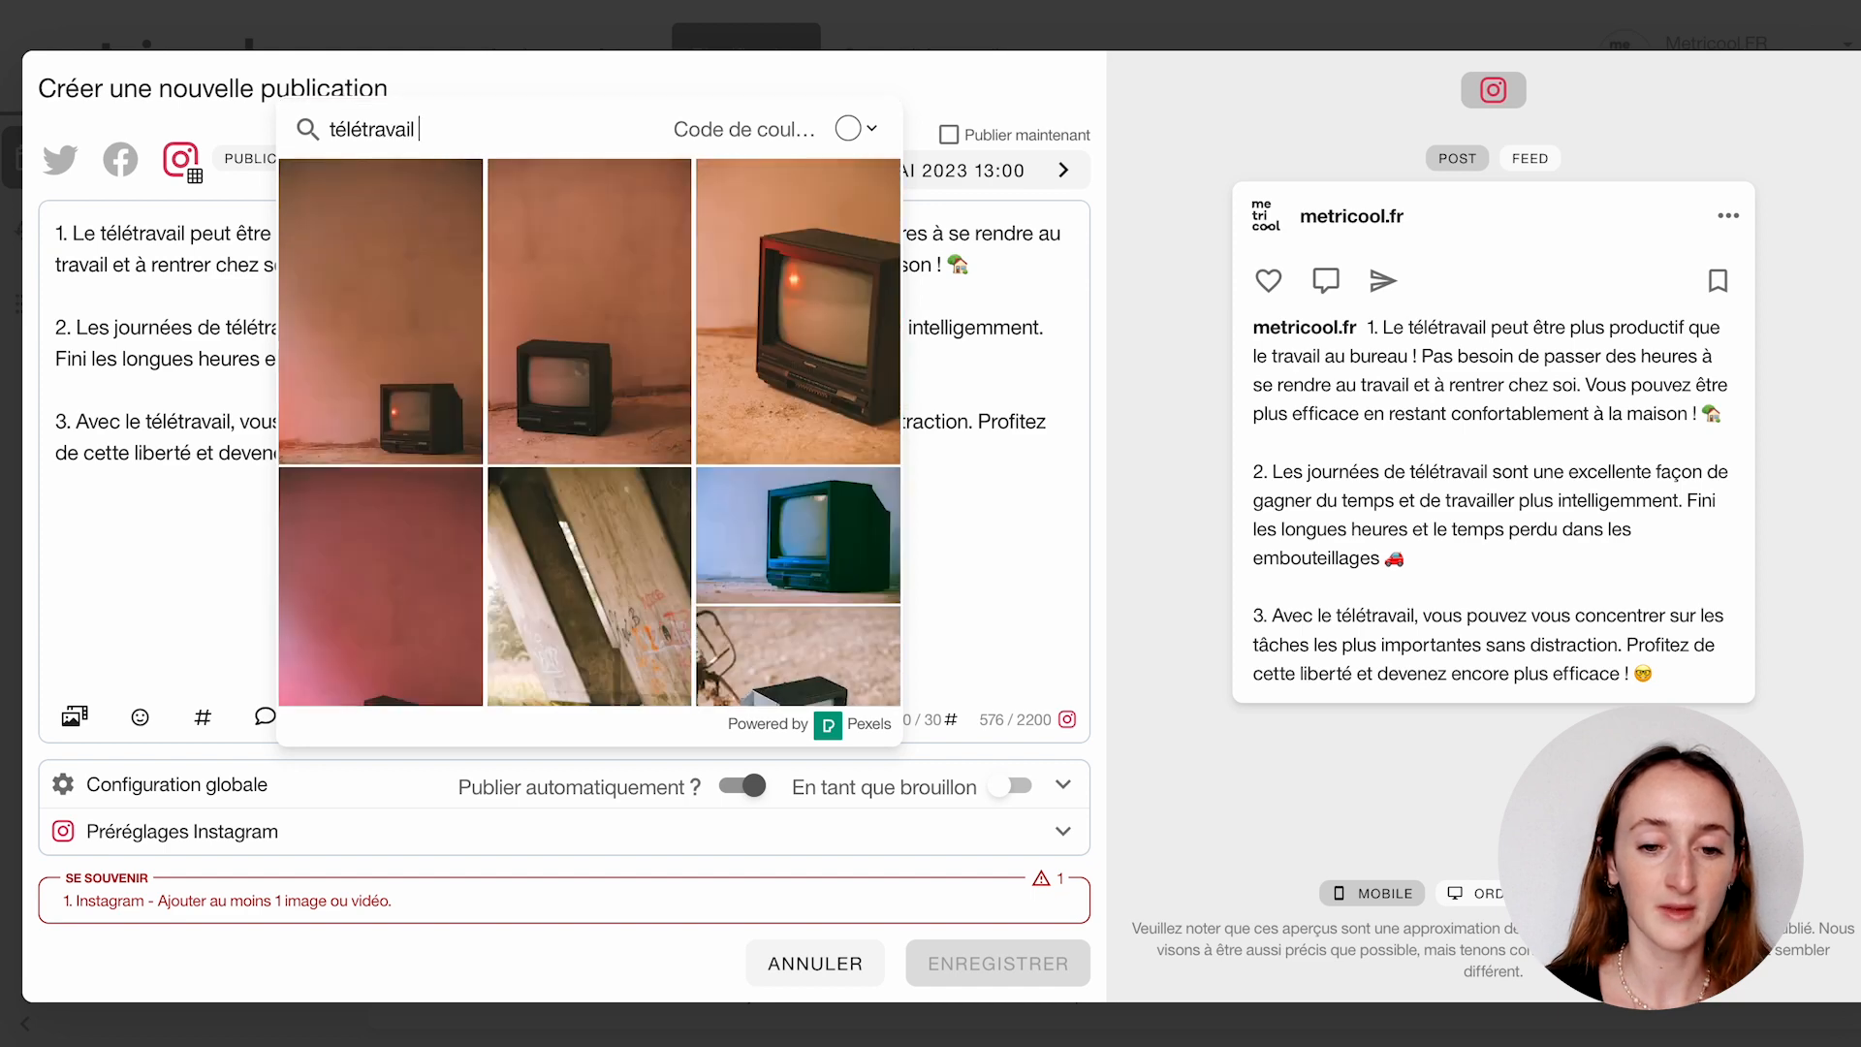
Filter the stock images by the blue colour #03A9F4 and add the photo of the woman sitting on the grass by the lake.
{"action": "left_click", "coordinate": [853, 132]}
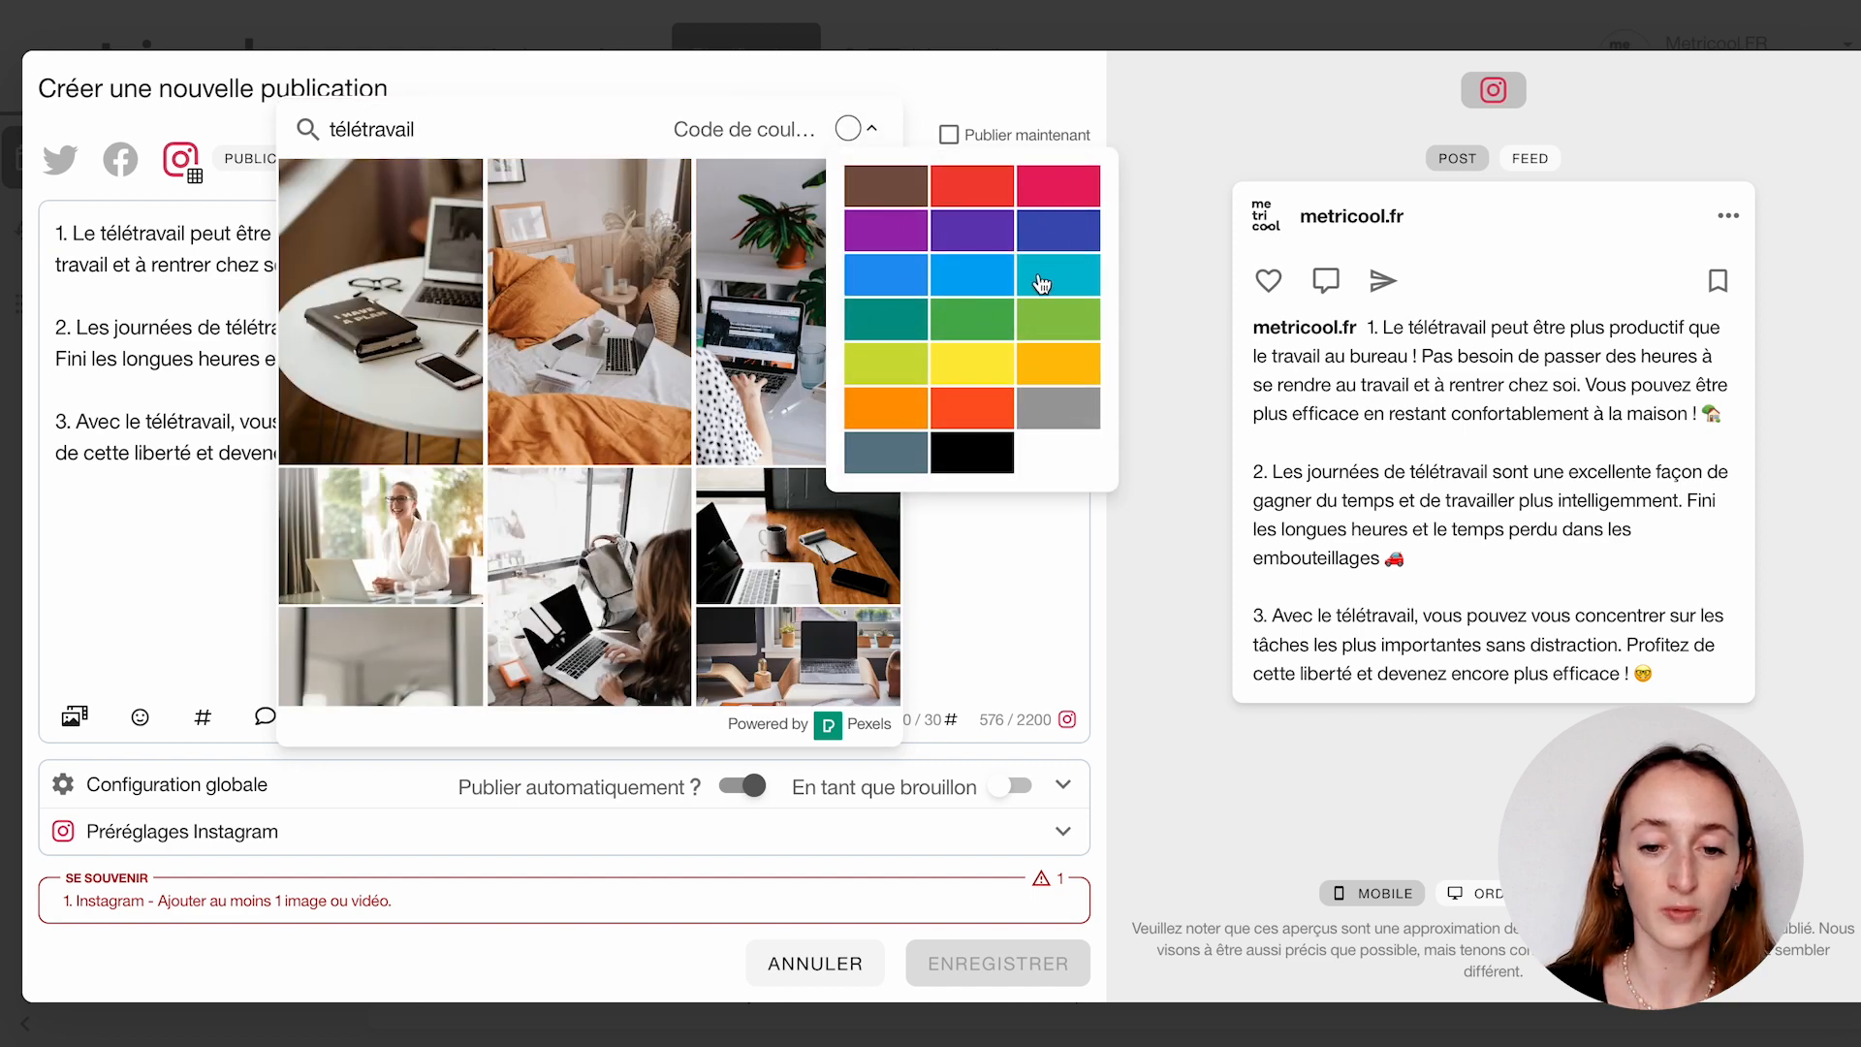
{"action": "left_click", "coordinate": [948, 291]}
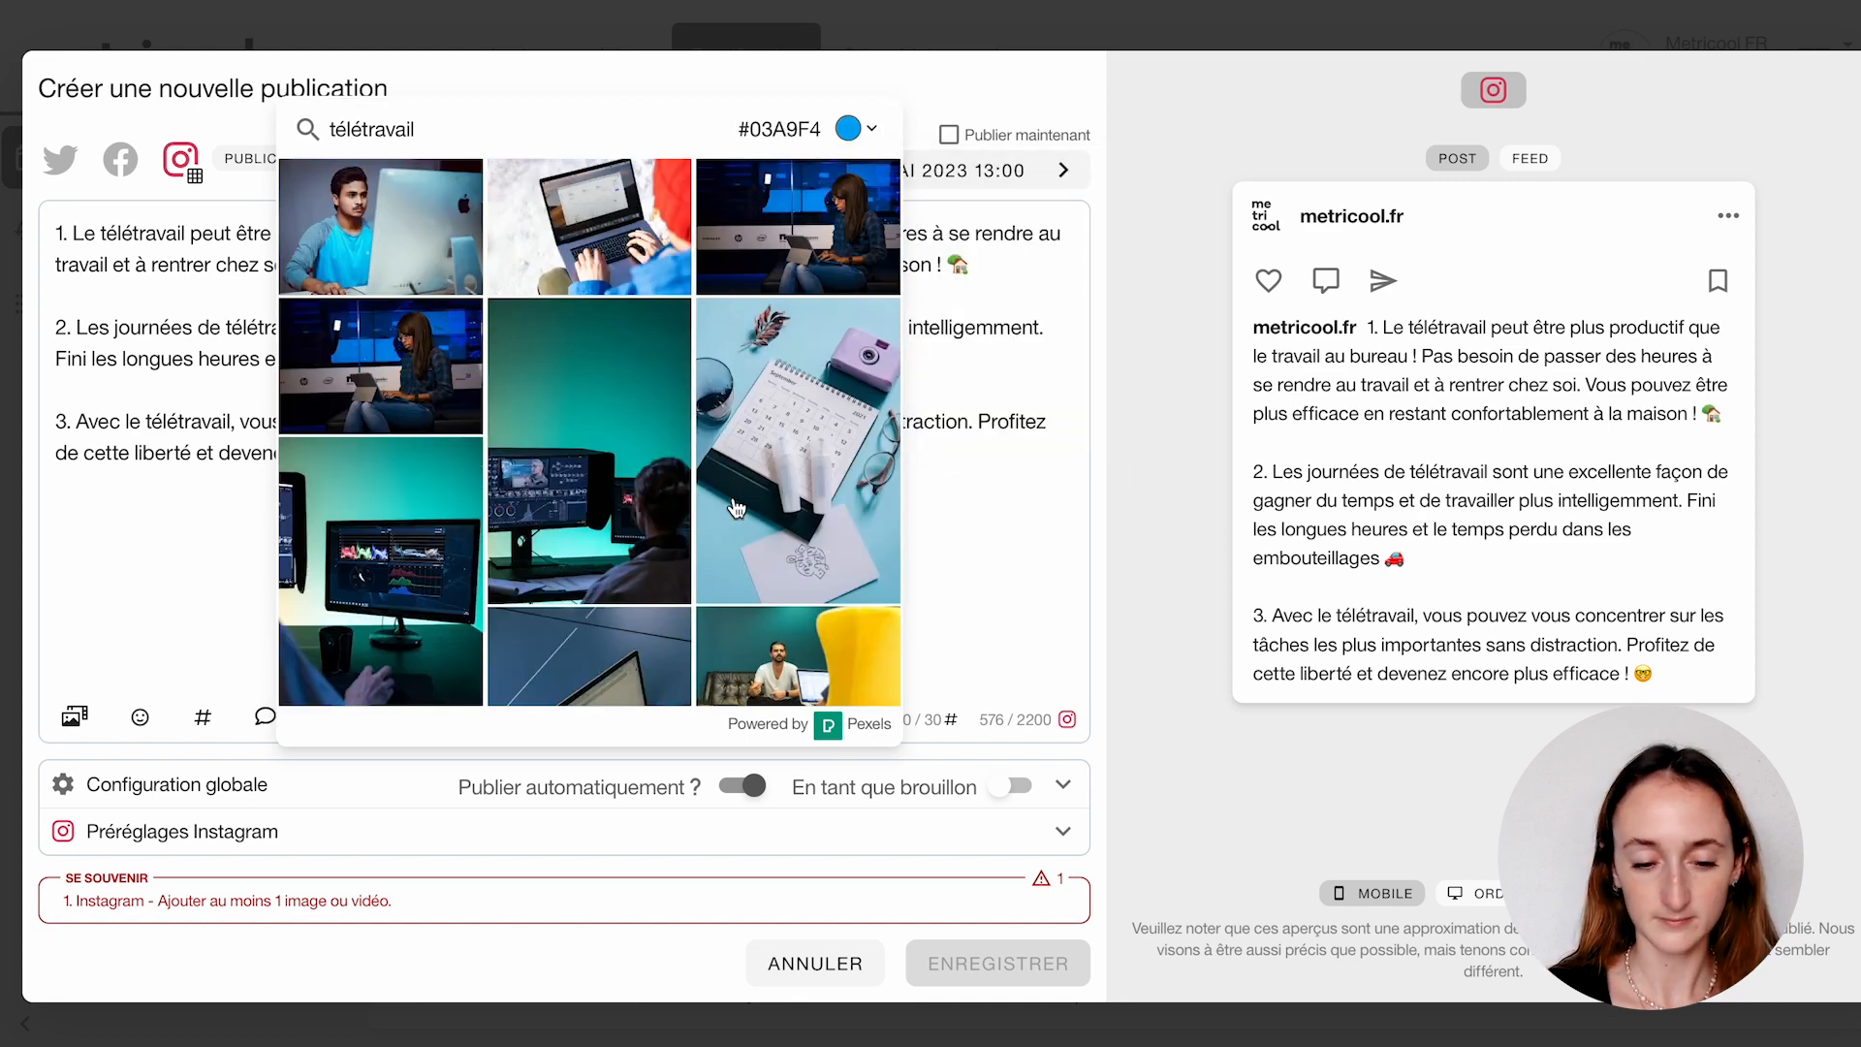
{"action": "scroll", "coordinate": [550, 454], "scroll_direction": "down", "scroll_amount": 1}
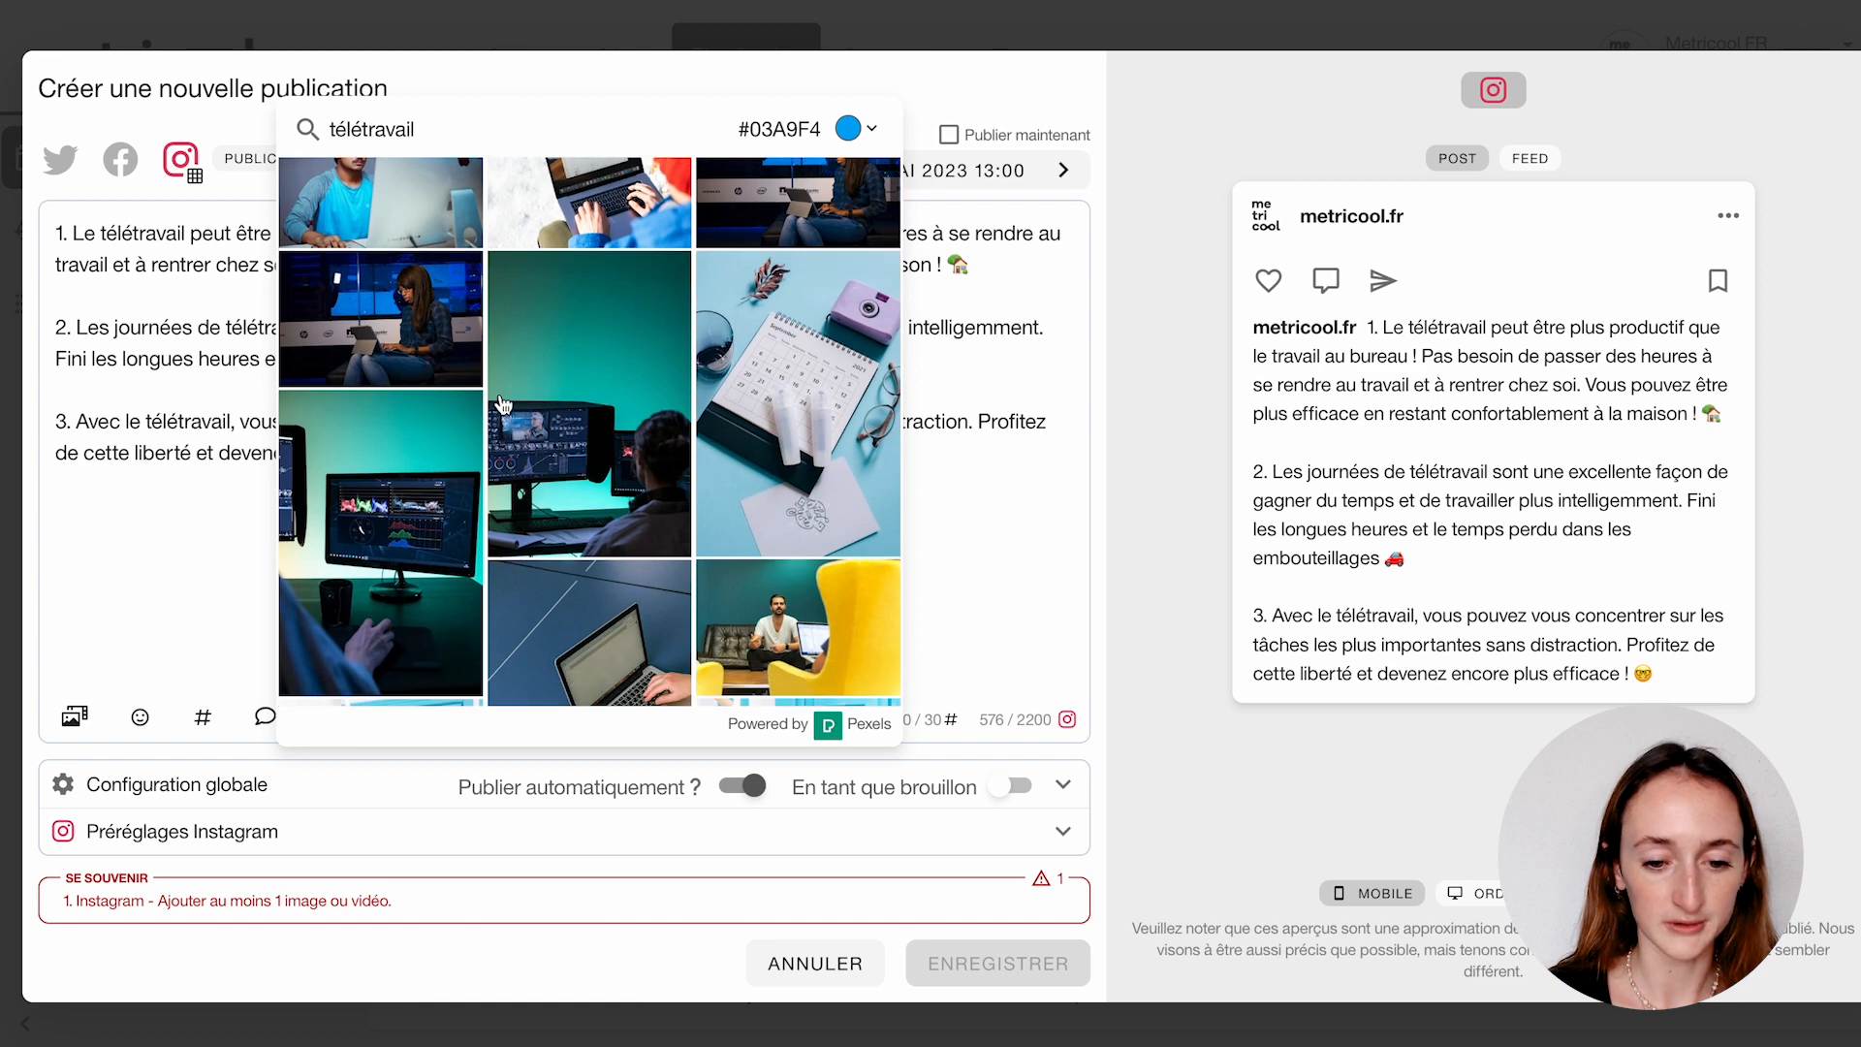
{"action": "scroll", "coordinate": [503, 404], "scroll_direction": "down", "scroll_amount": 8}
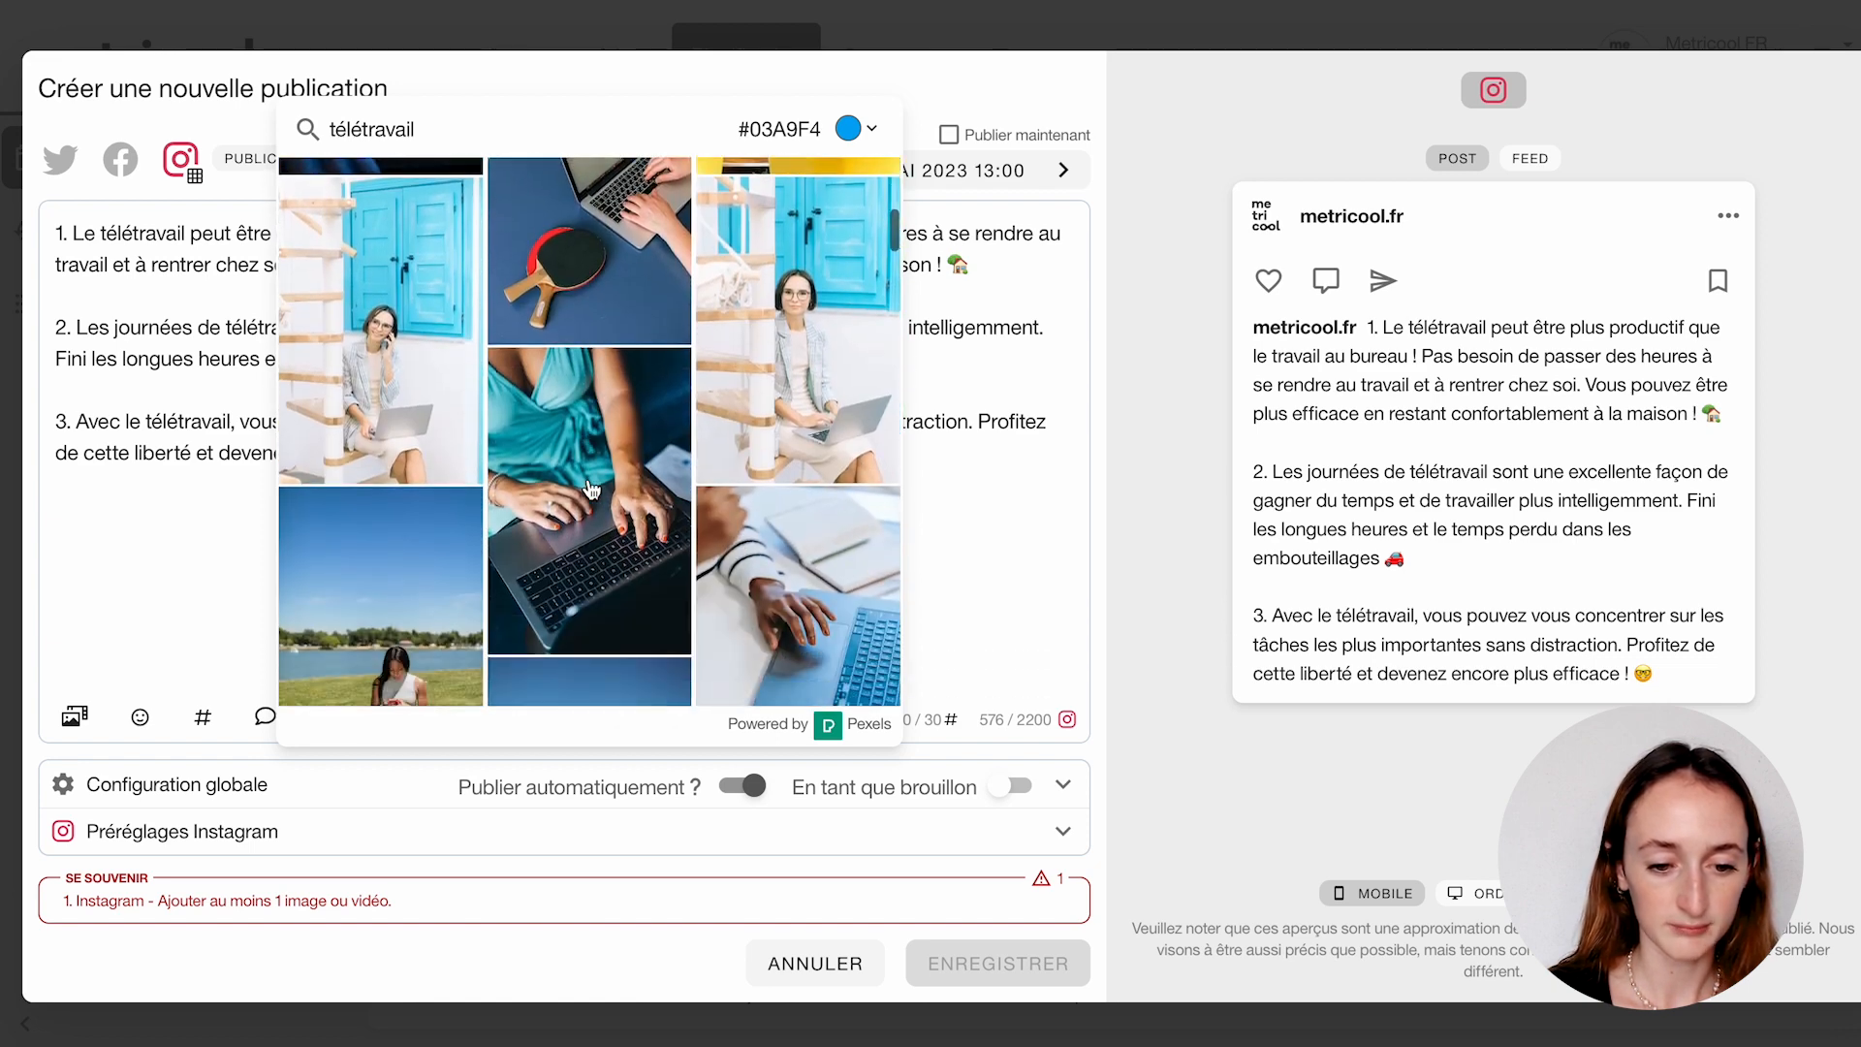
{"action": "scroll", "coordinate": [587, 490], "scroll_direction": "down", "scroll_amount": 5}
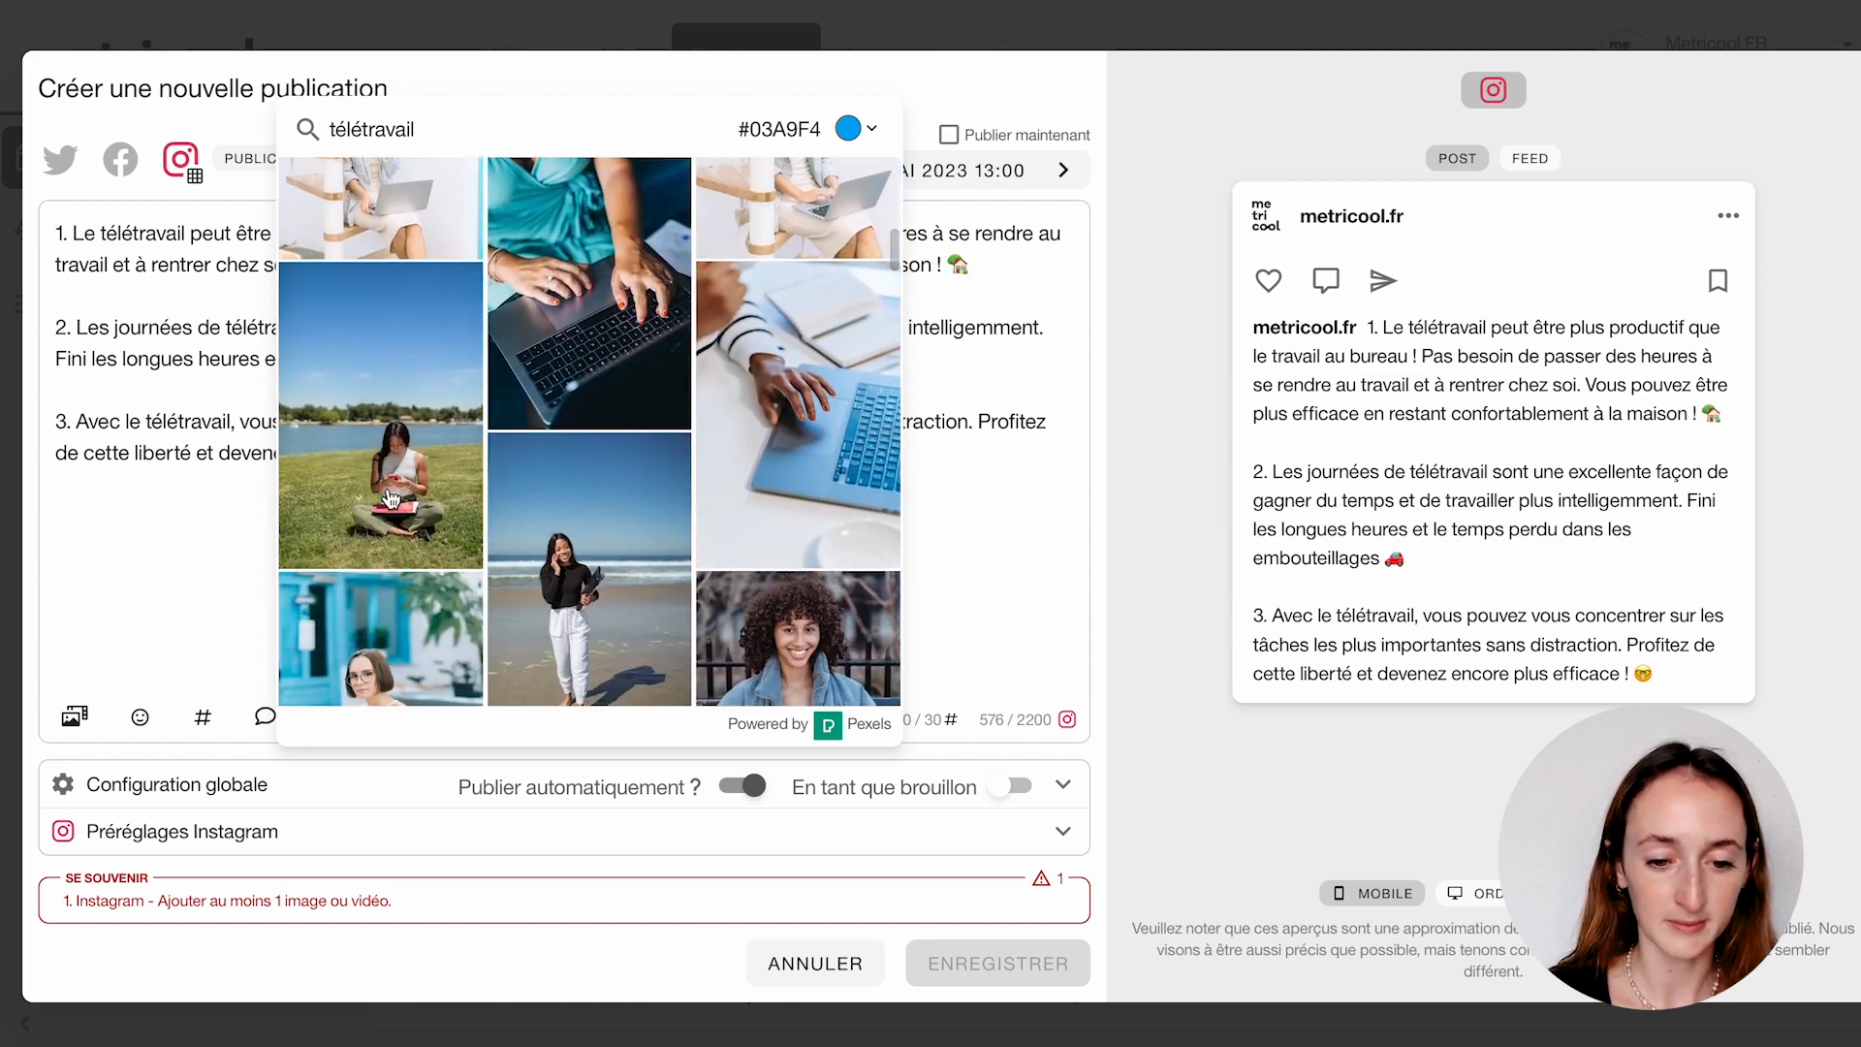
{"action": "left_click", "coordinate": [390, 498]}
Open the added photo in the image editor and crop away most of the sky to leave a nearly square frame.
{"action": "left_click", "coordinate": [127, 582]}
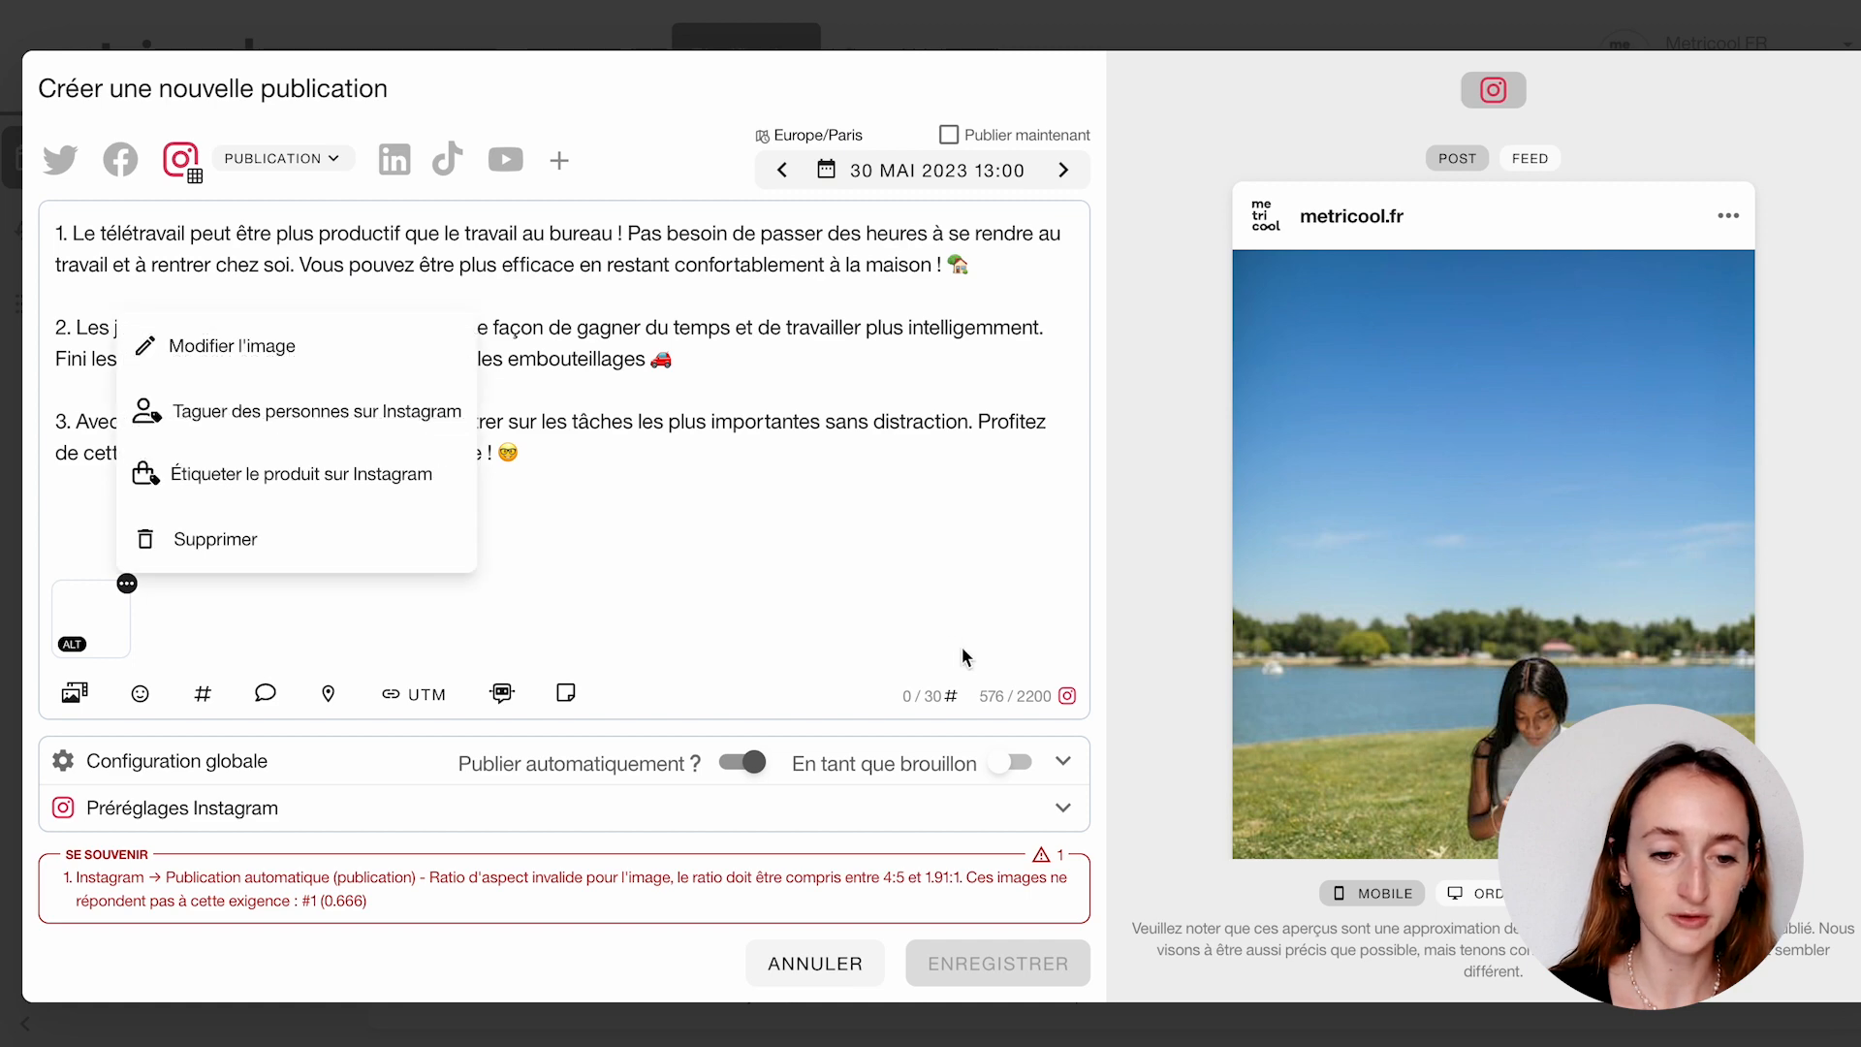
{"action": "left_click", "coordinate": [1359, 759]}
{"action": "scroll", "coordinate": [1359, 759], "scroll_direction": "down", "scroll_amount": 5}
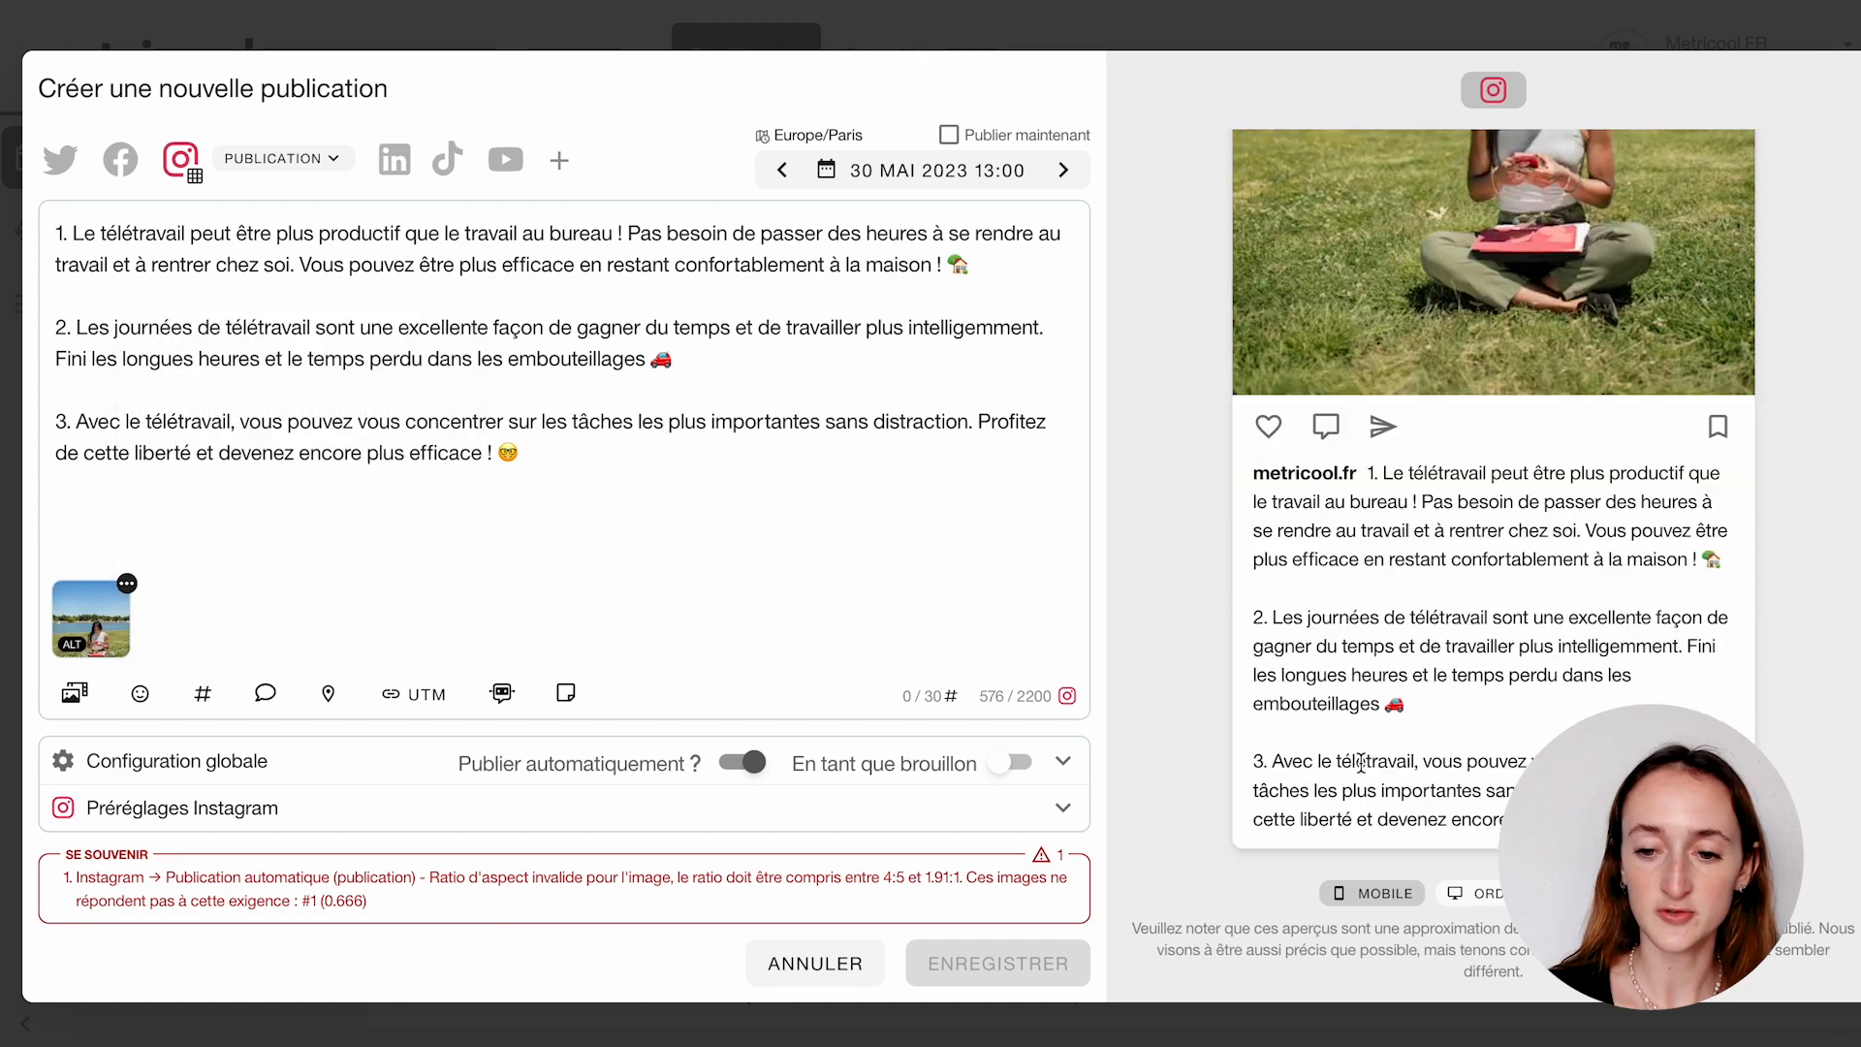
{"action": "scroll", "coordinate": [1376, 620], "scroll_direction": "up", "scroll_amount": 1}
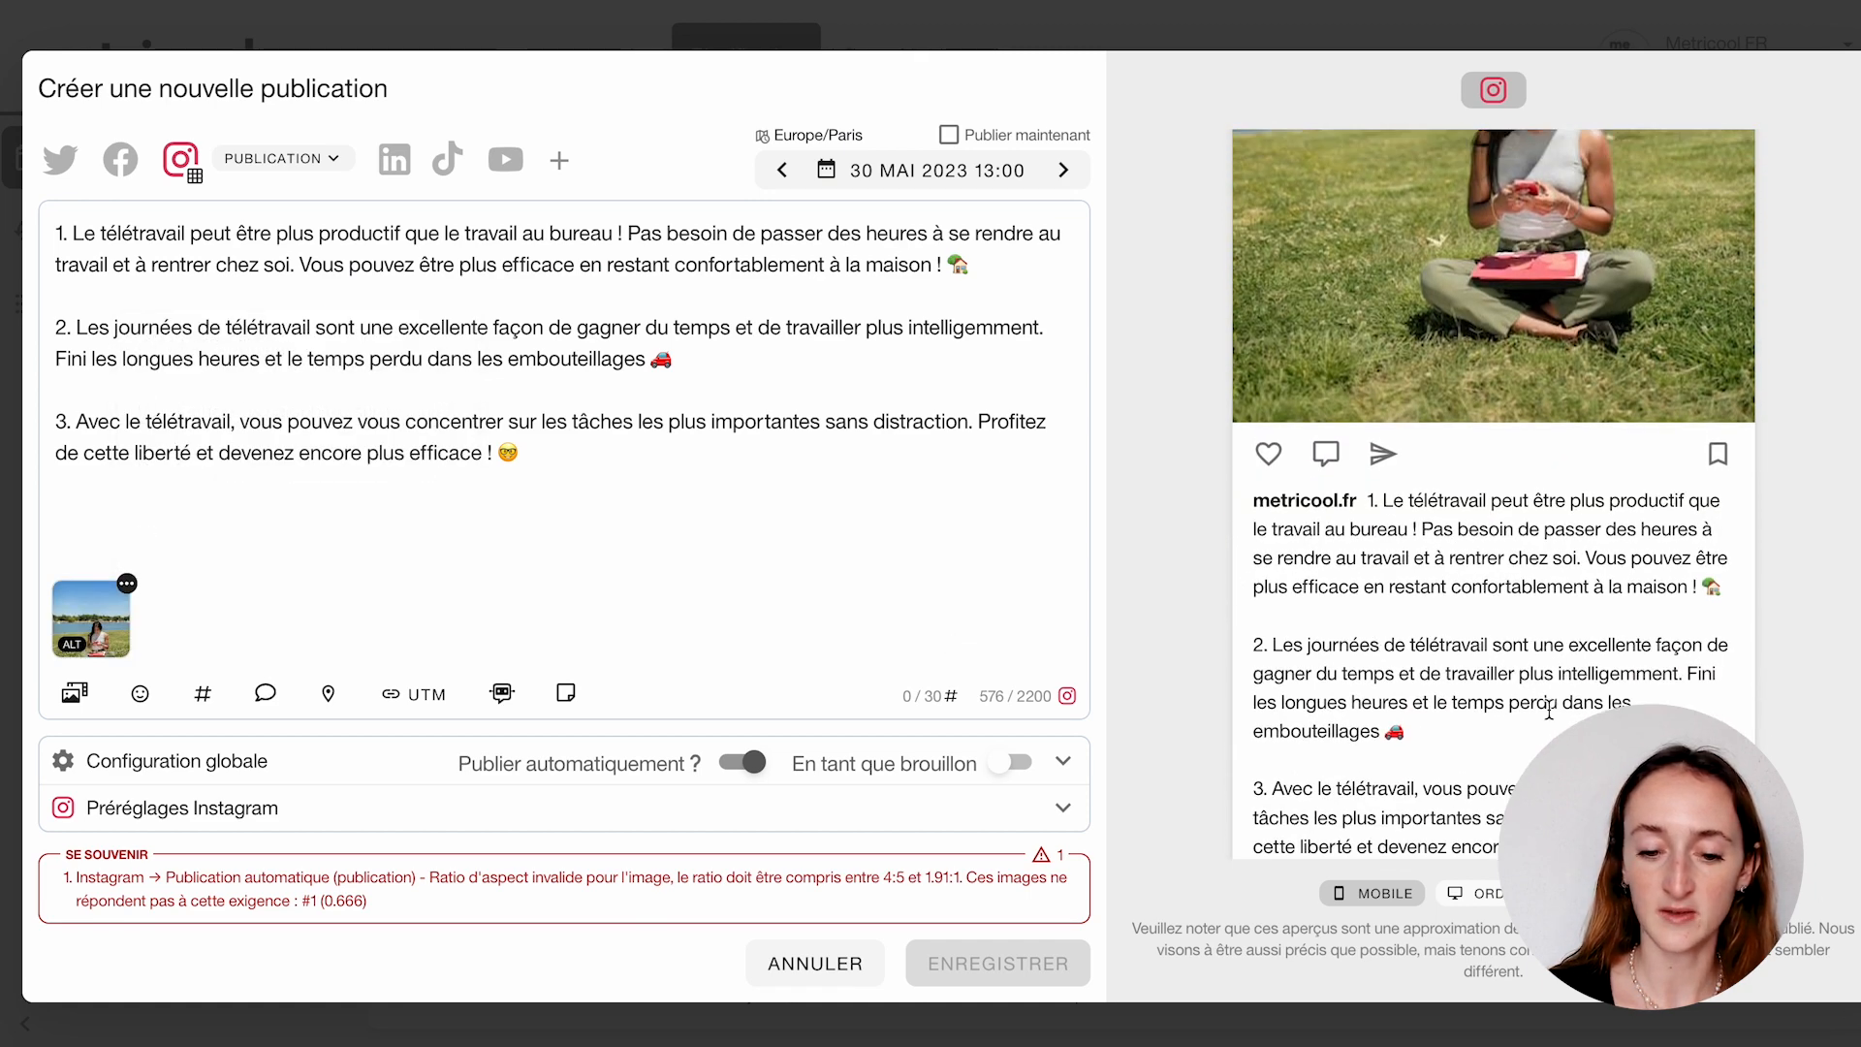
{"action": "left_click_drag", "start_coordinate": [1528, 504], "coordinate": [1529, 638]}
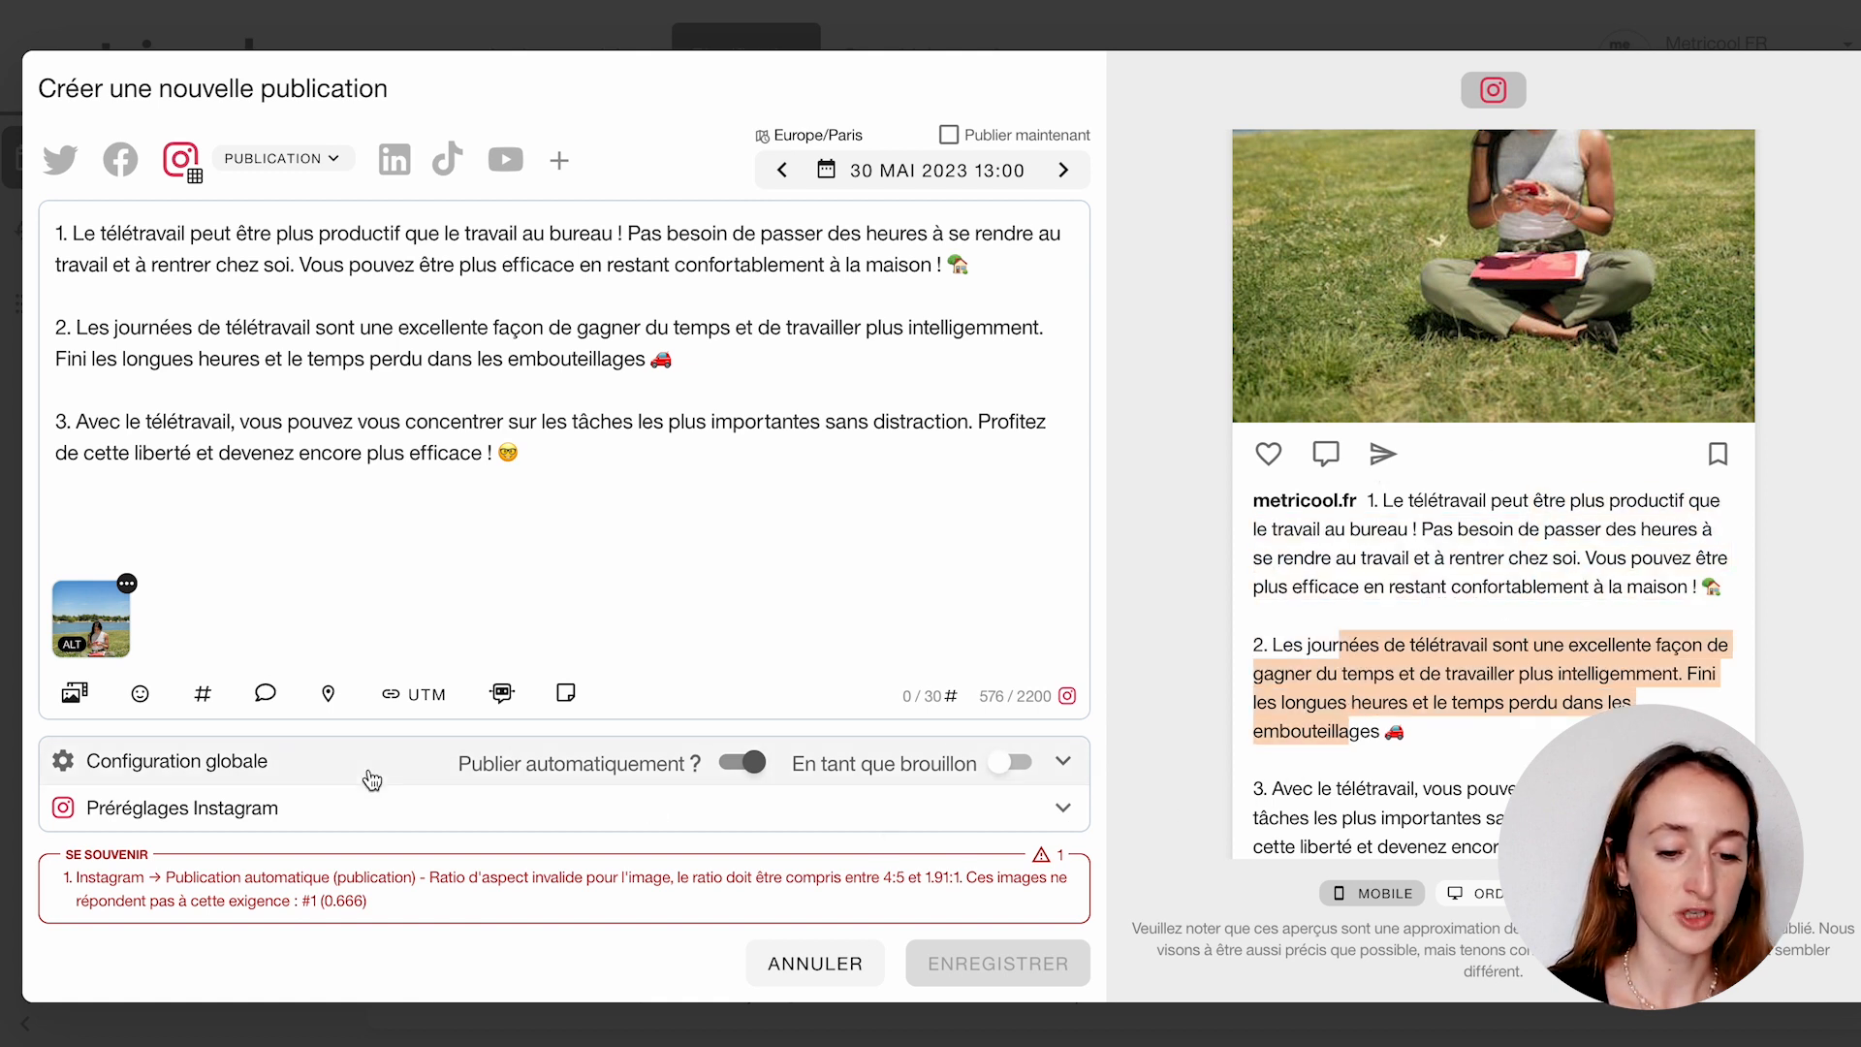
{"action": "left_click", "coordinate": [127, 582]}
{"action": "left_click", "coordinate": [242, 346]}
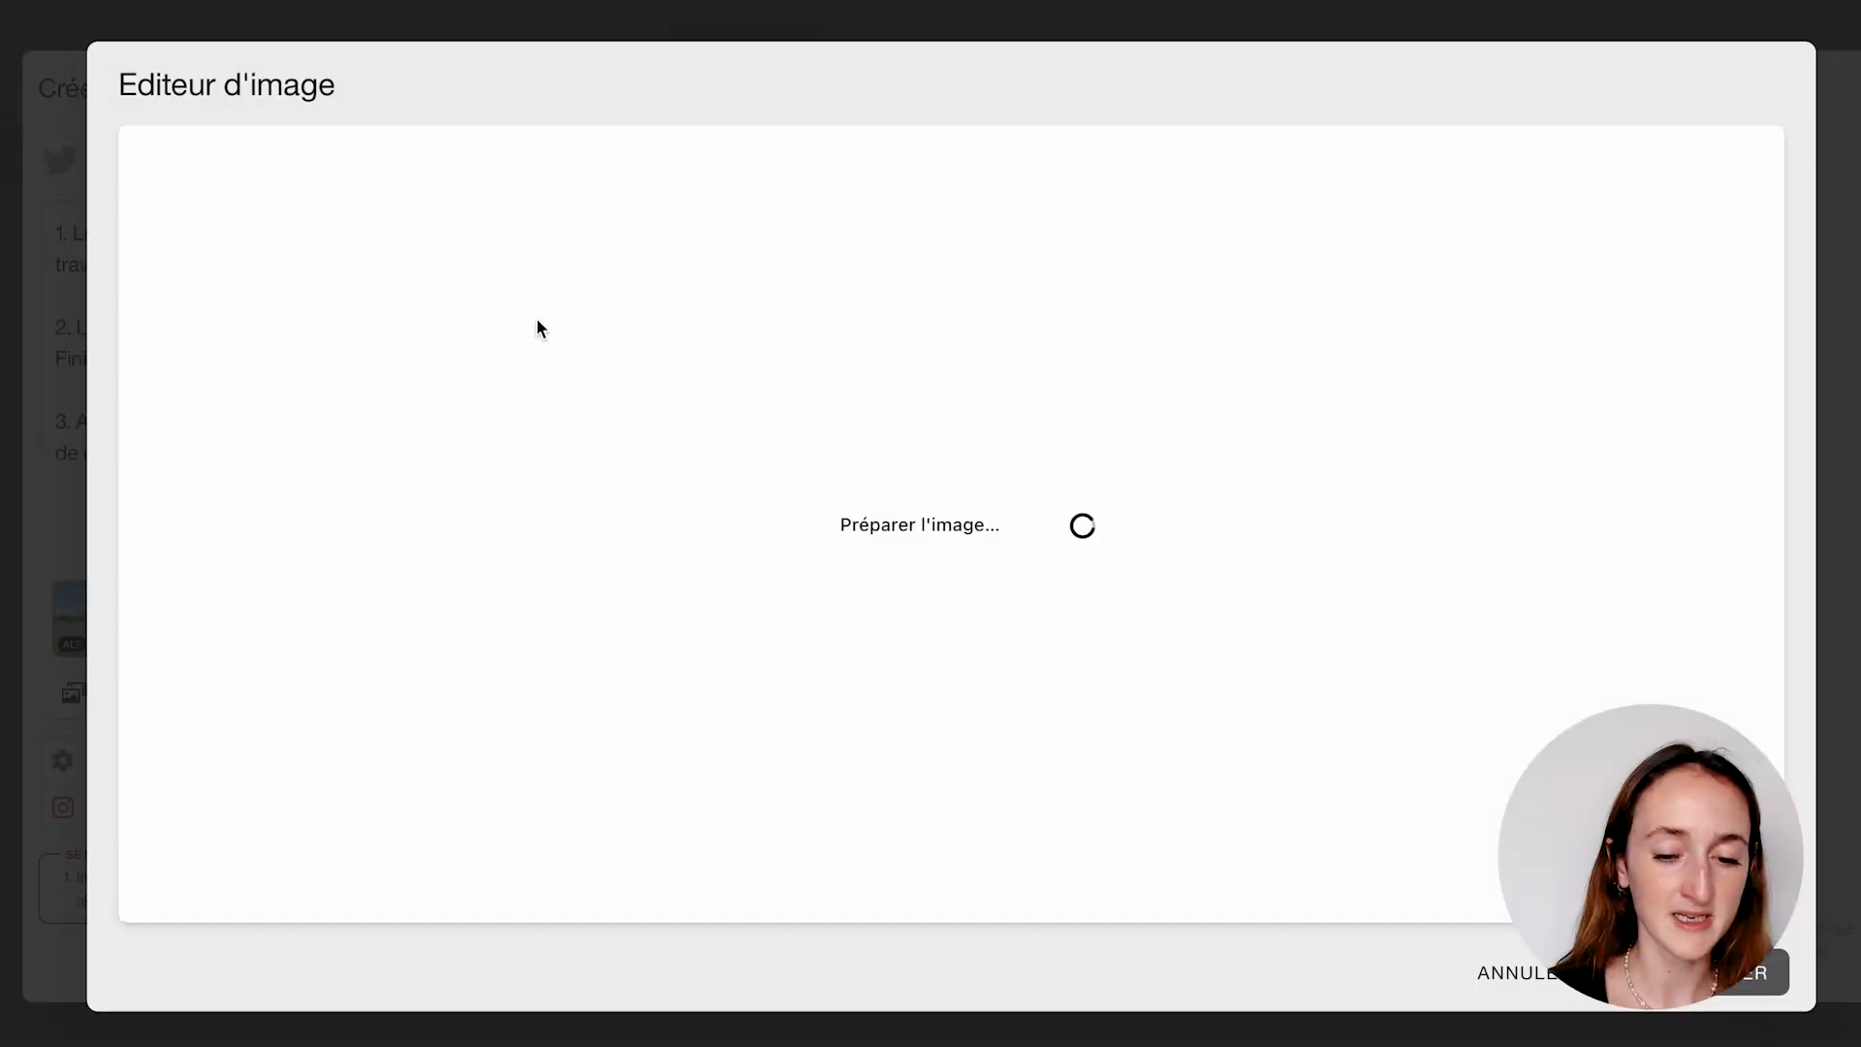
{"action": "left_click_drag", "start_coordinate": [839, 262], "coordinate": [828, 420]}
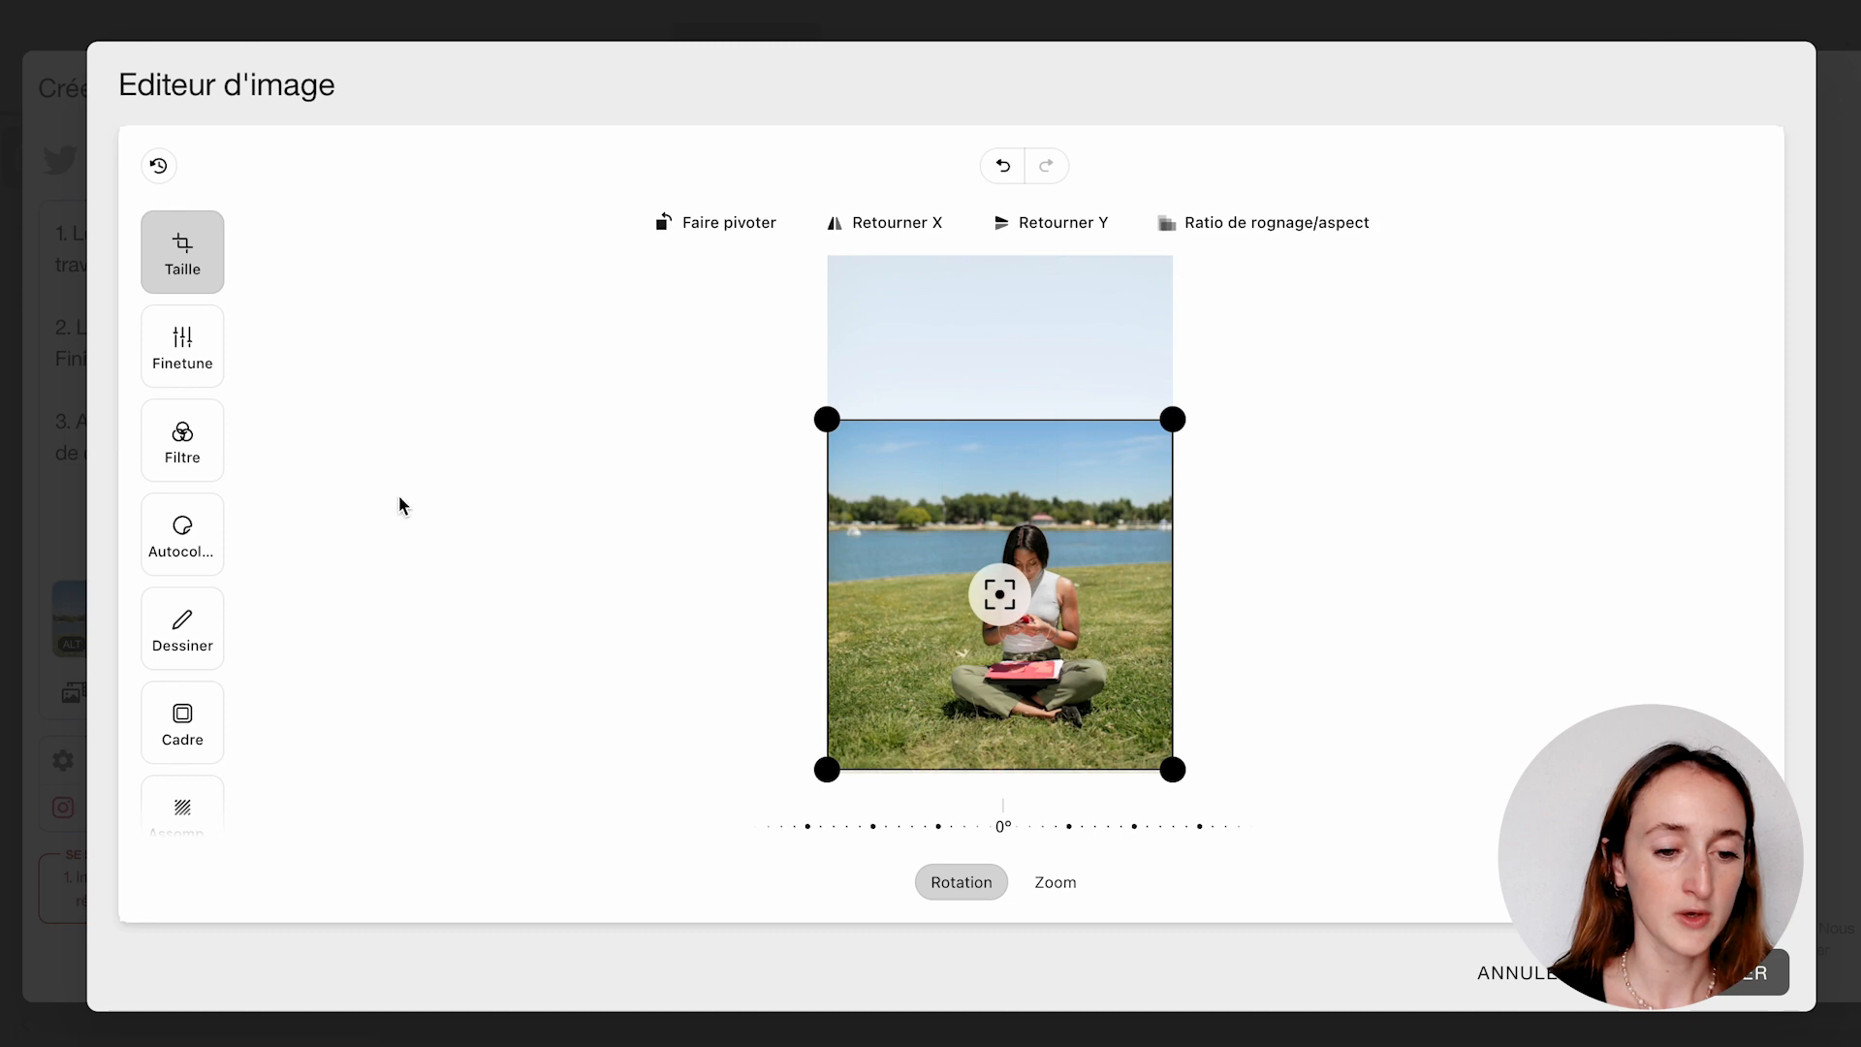
Apply a colour filter to the cropped photo and save the edited image to the publication.
{"action": "left_click", "coordinate": [190, 456]}
{"action": "left_click", "coordinate": [809, 837]}
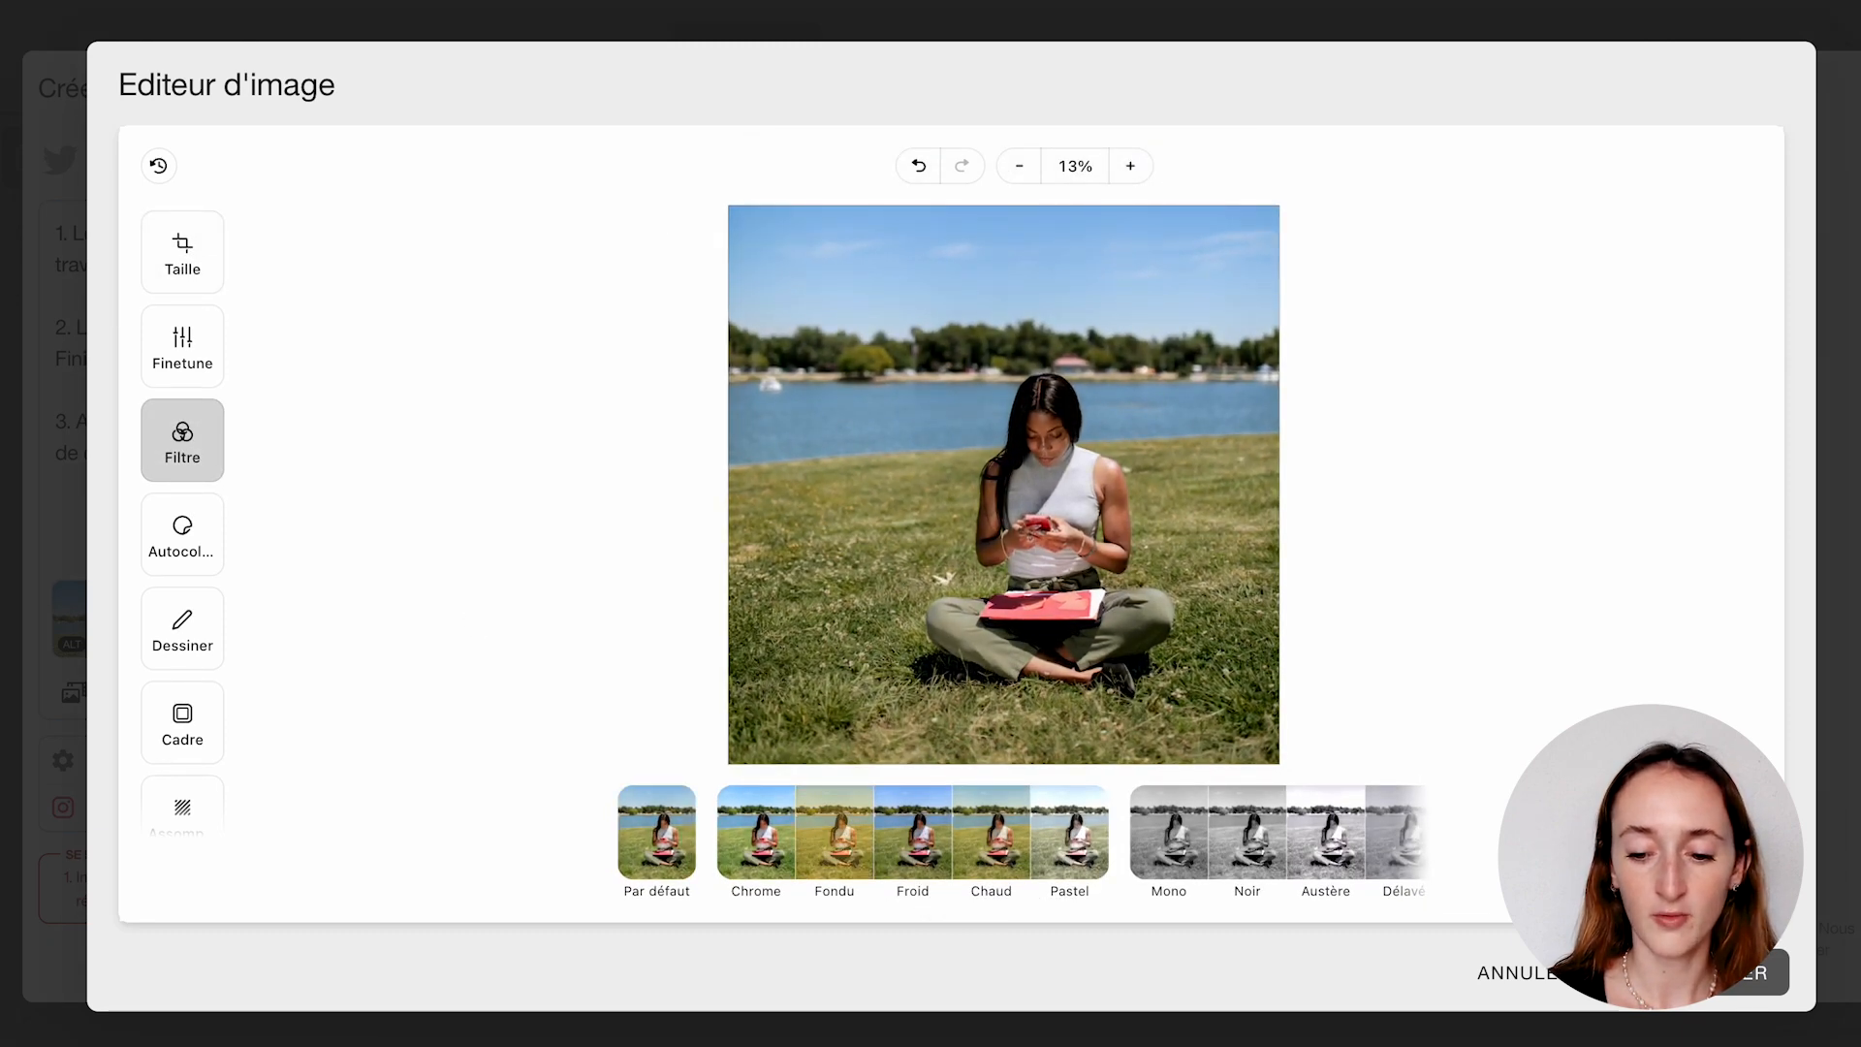
{"action": "left_click", "coordinate": [1711, 998]}
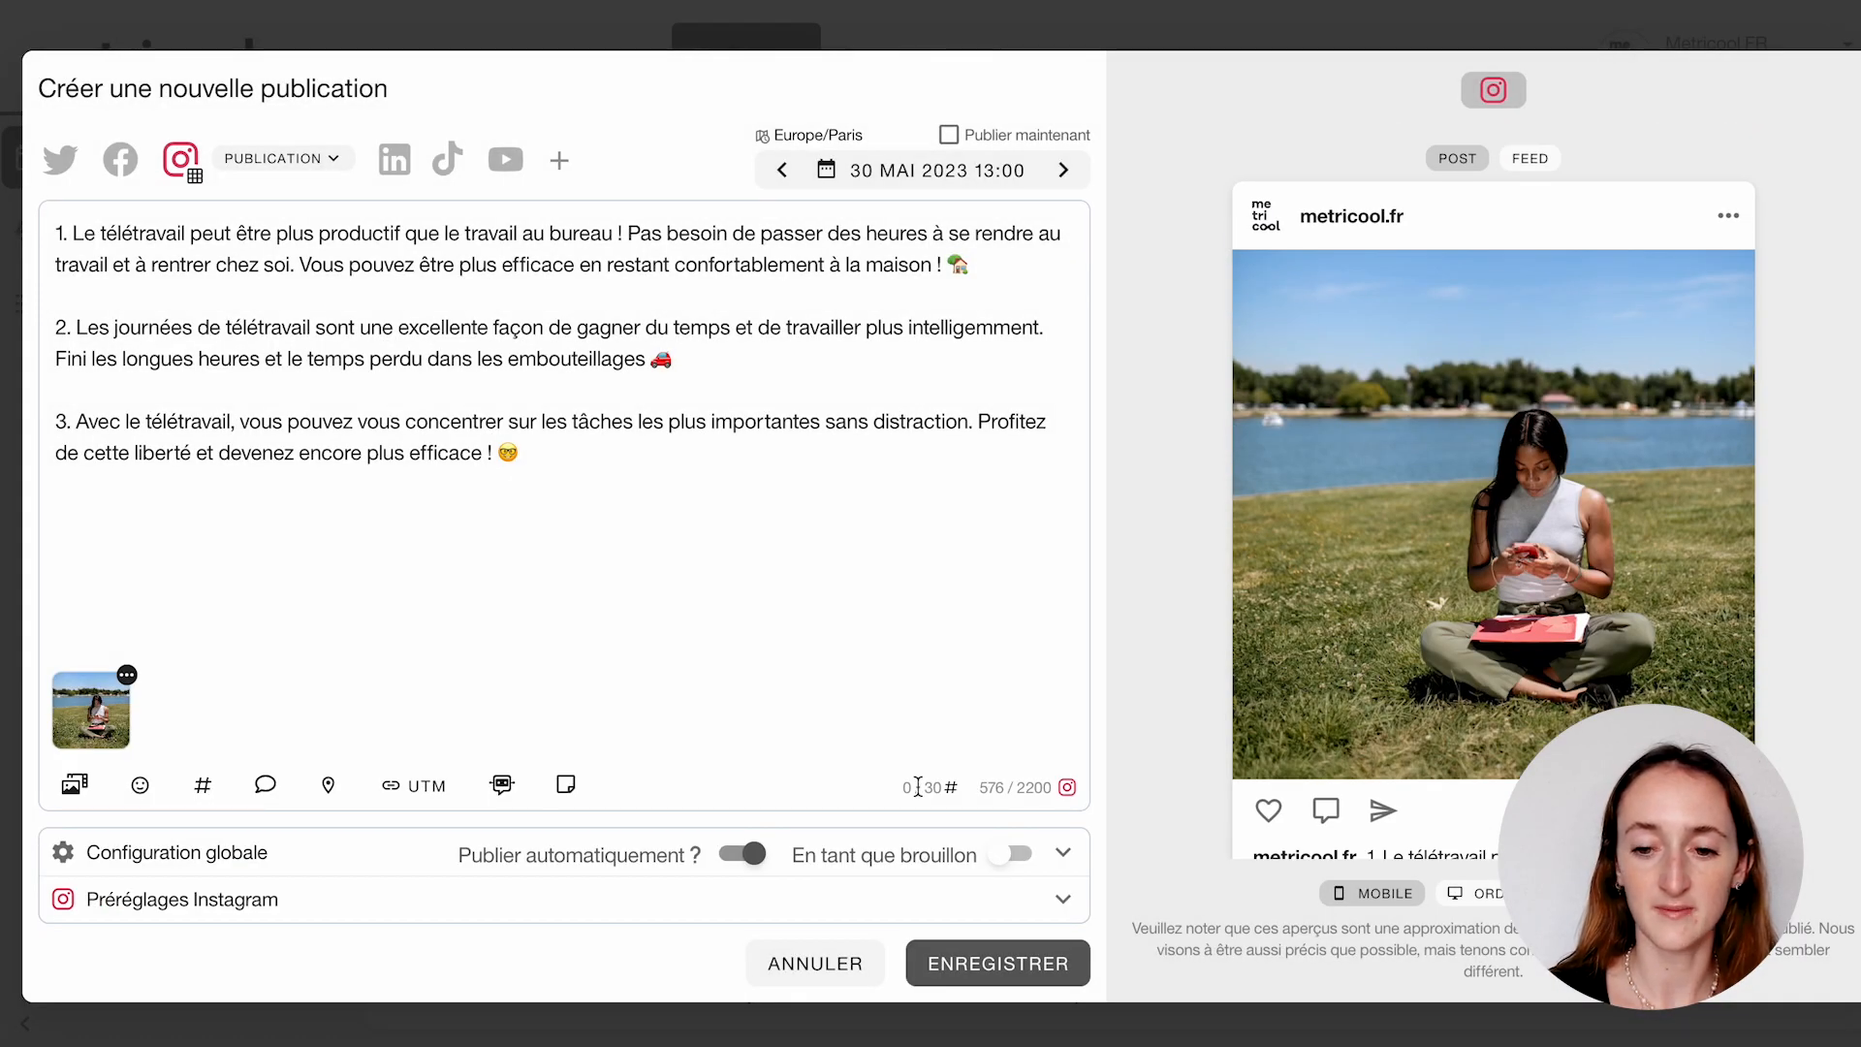
Check the publication preview and save the Instagram publication for 30 May 2023 at 13:00.
{"action": "scroll", "coordinate": [1358, 626], "scroll_direction": "down", "scroll_amount": 4}
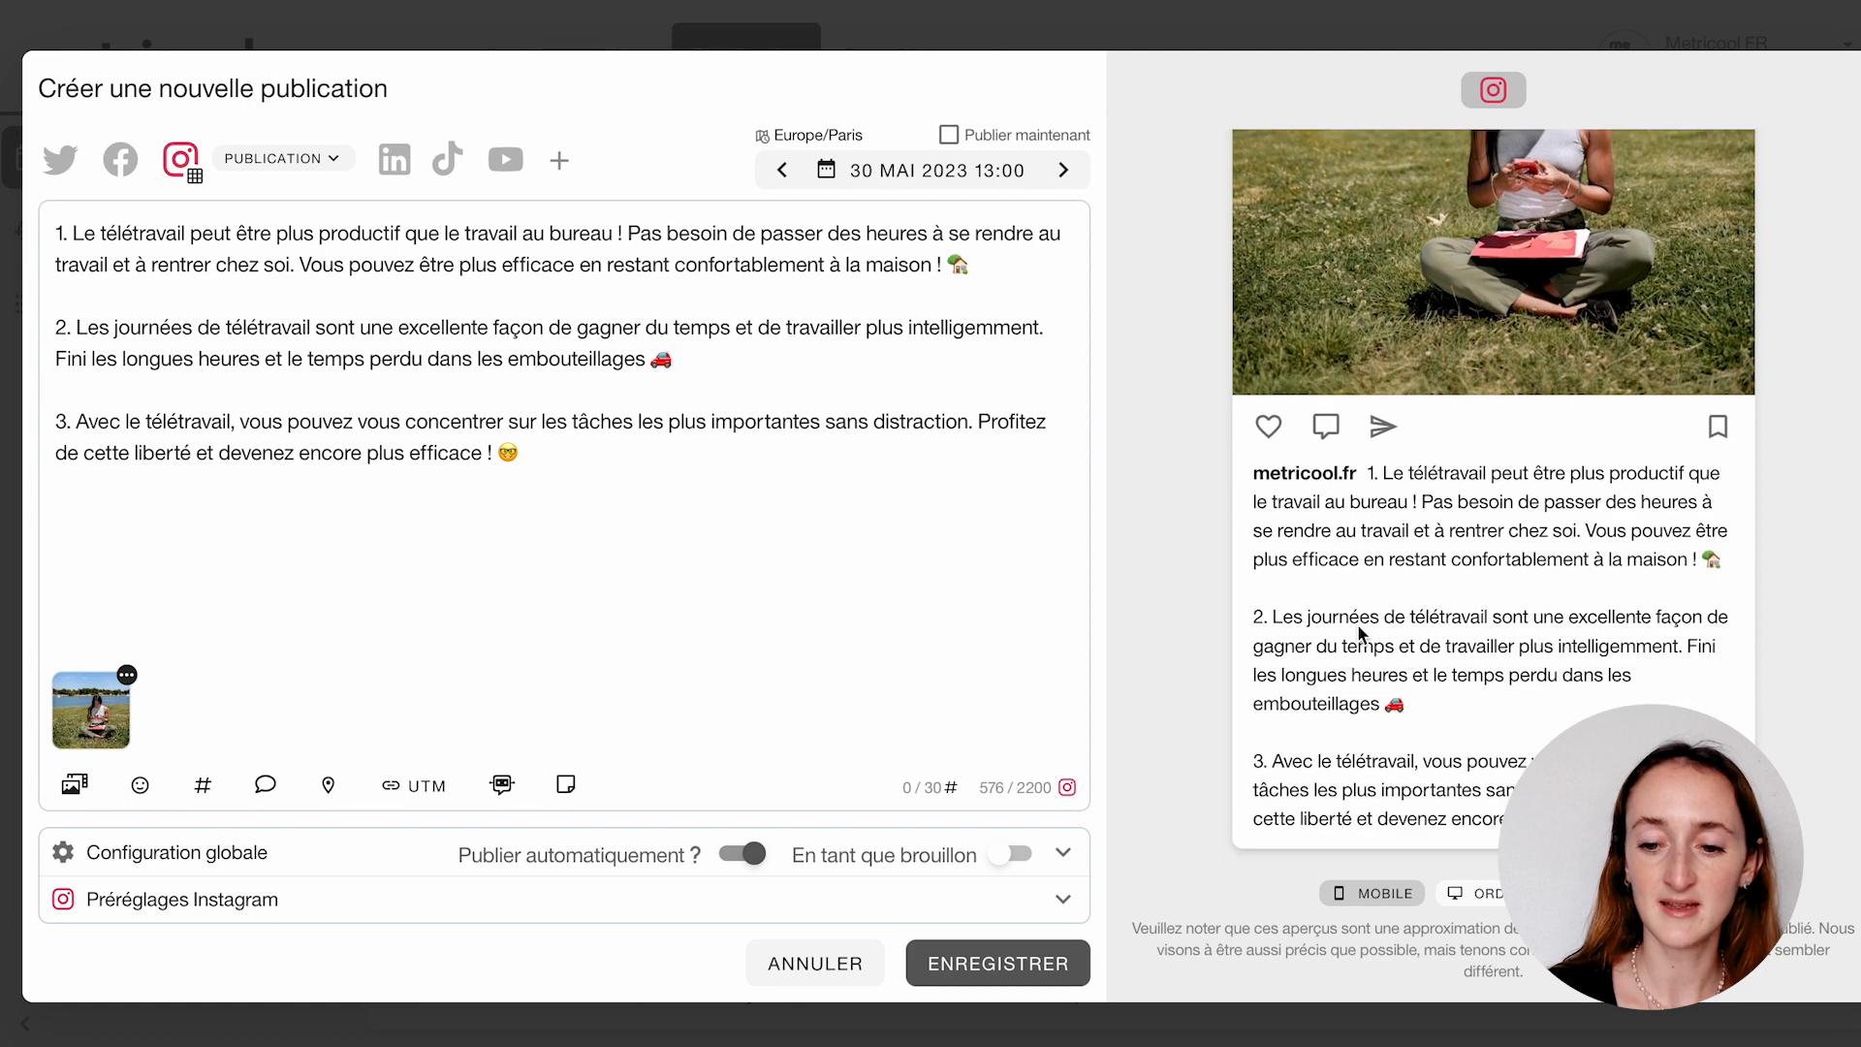
{"action": "scroll", "coordinate": [1340, 378], "scroll_direction": "up", "scroll_amount": 3}
{"action": "scroll", "coordinate": [1340, 378], "scroll_direction": "down", "scroll_amount": 3}
{"action": "scroll", "coordinate": [1339, 377], "scroll_direction": "up", "scroll_amount": 3}
{"action": "scroll", "coordinate": [1339, 378], "scroll_direction": "down", "scroll_amount": 3}
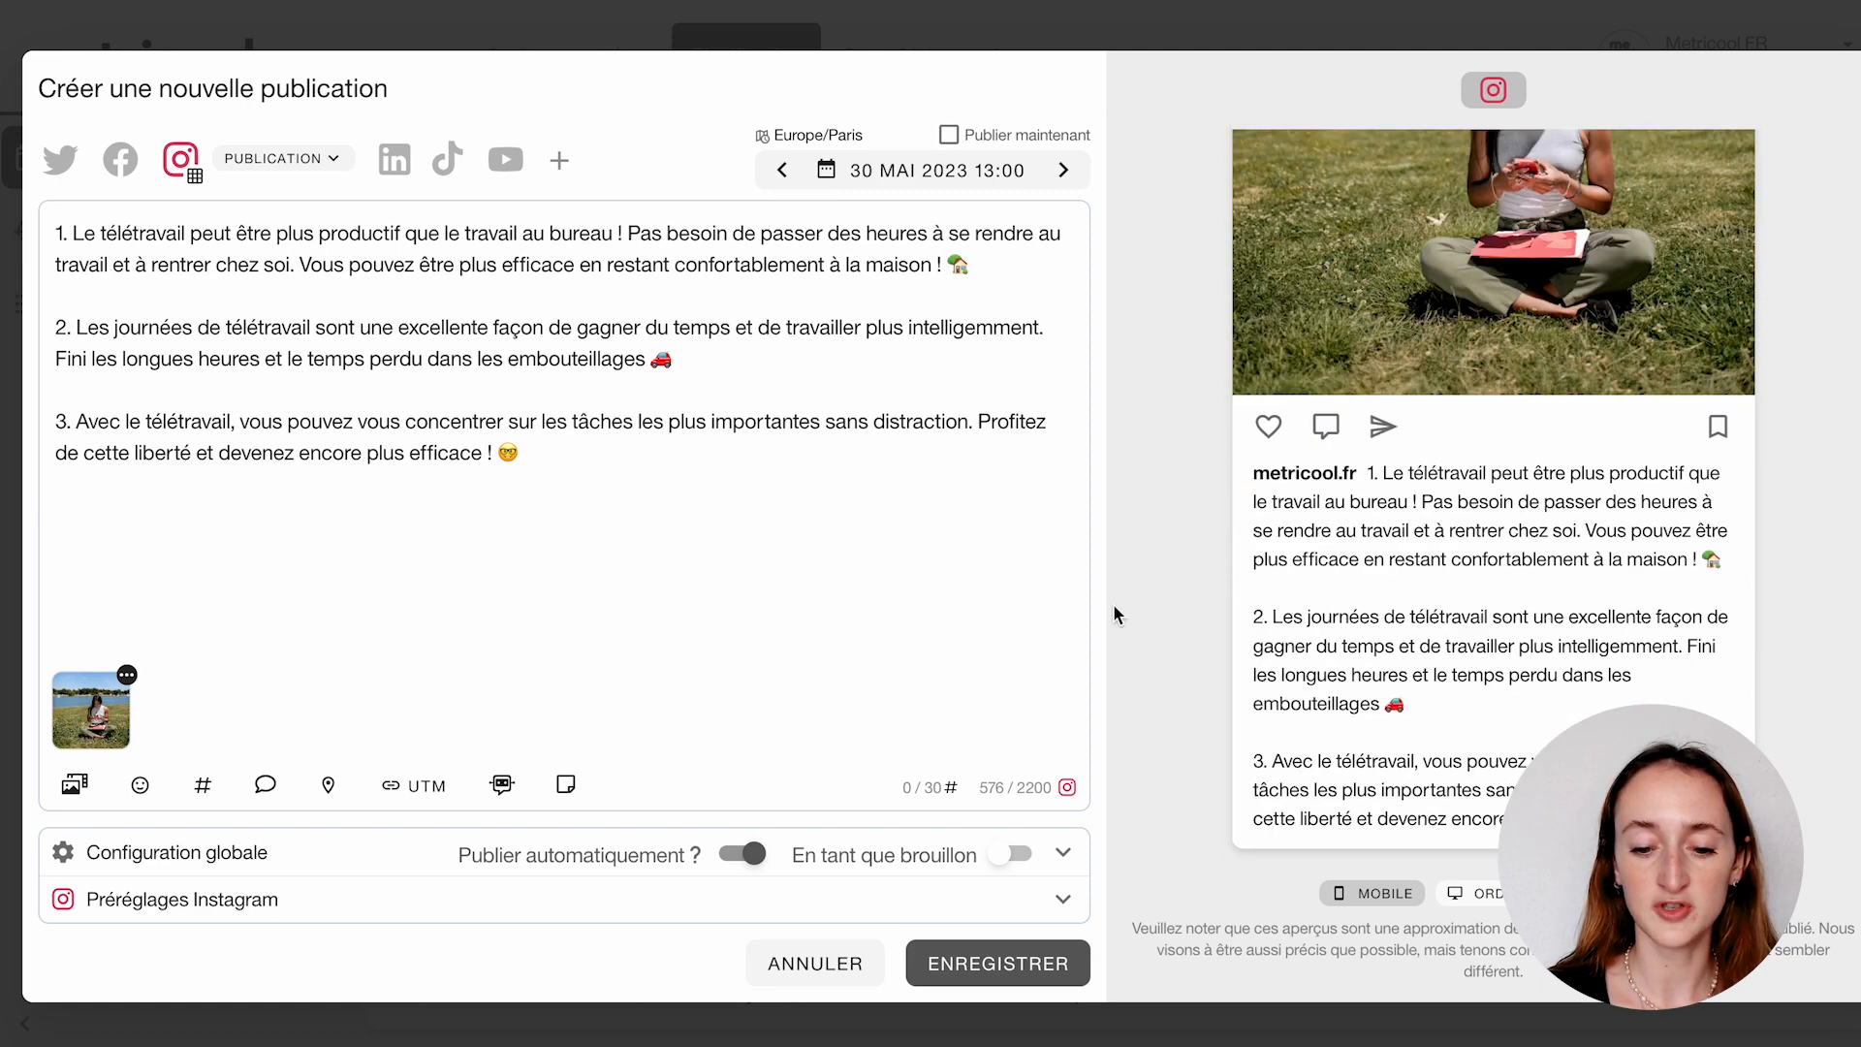
{"action": "left_click", "coordinate": [1002, 962]}
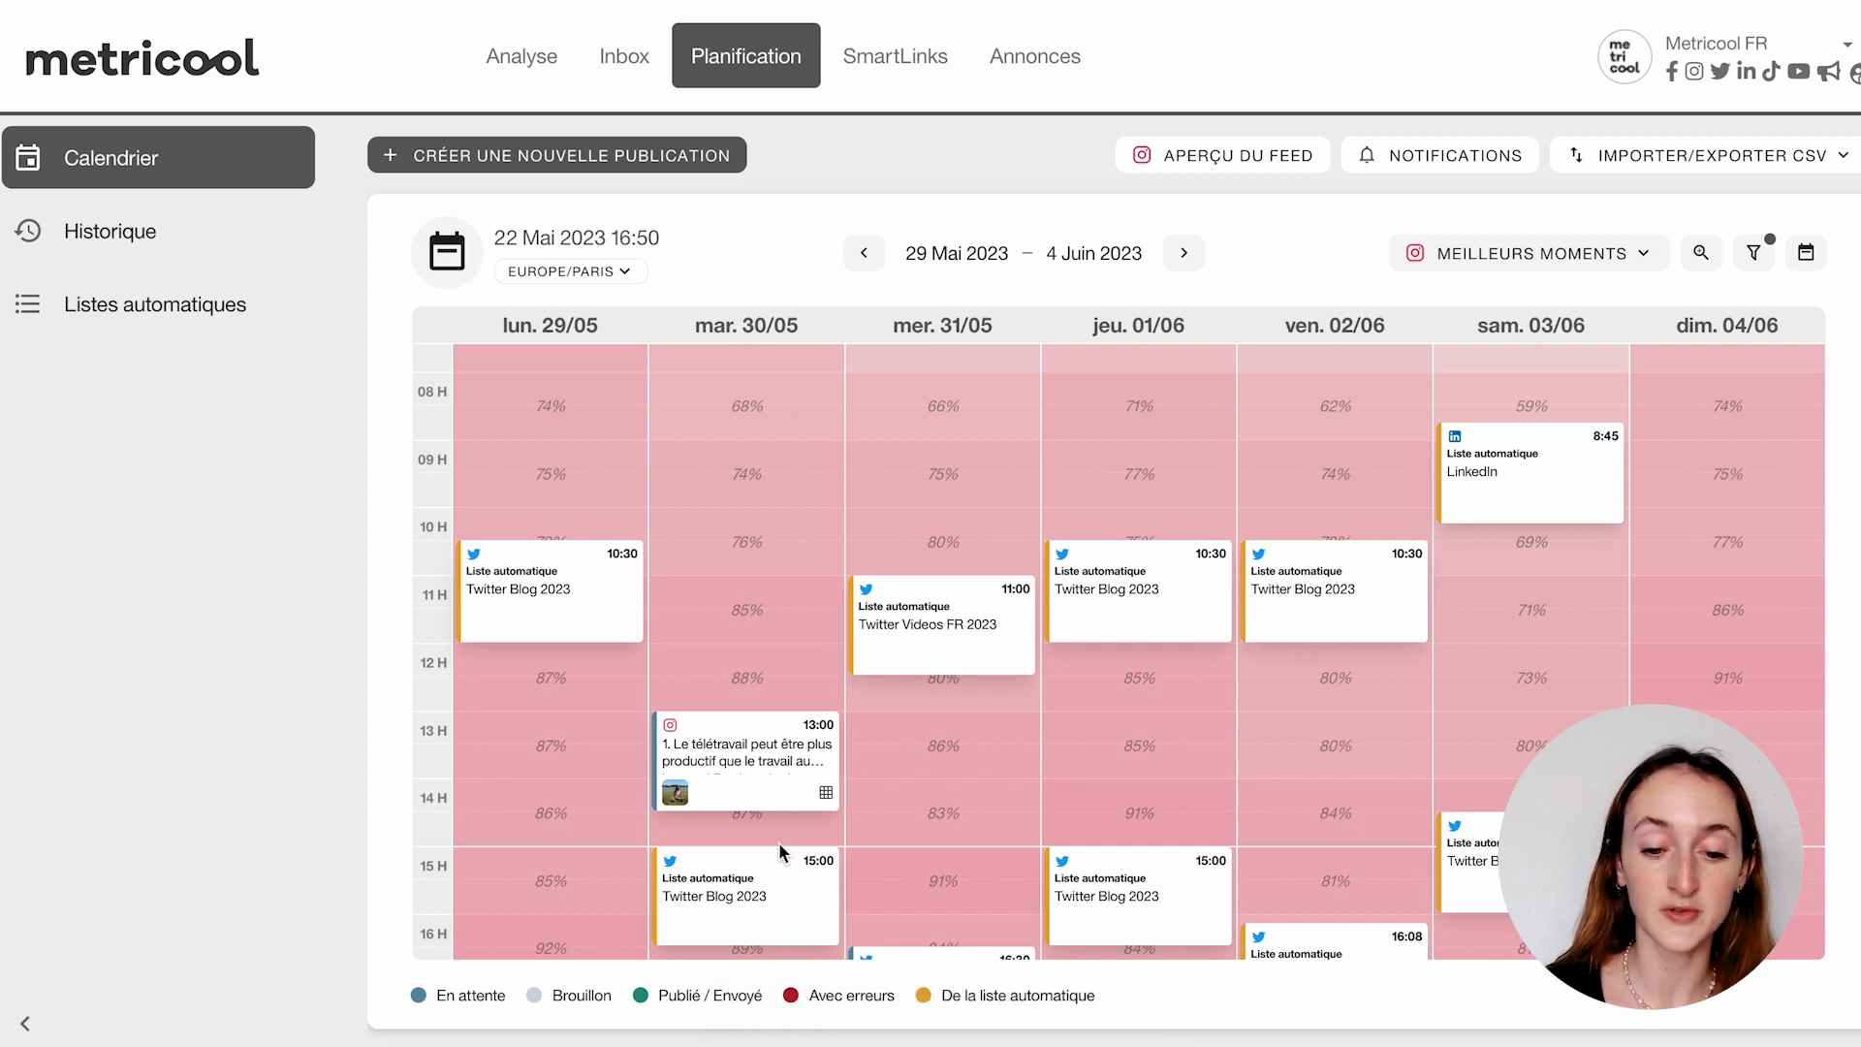
Create a new publication for 30 May 2023 at 12:30 with Twitter as its only network.
{"action": "left_click", "coordinate": [737, 681]}
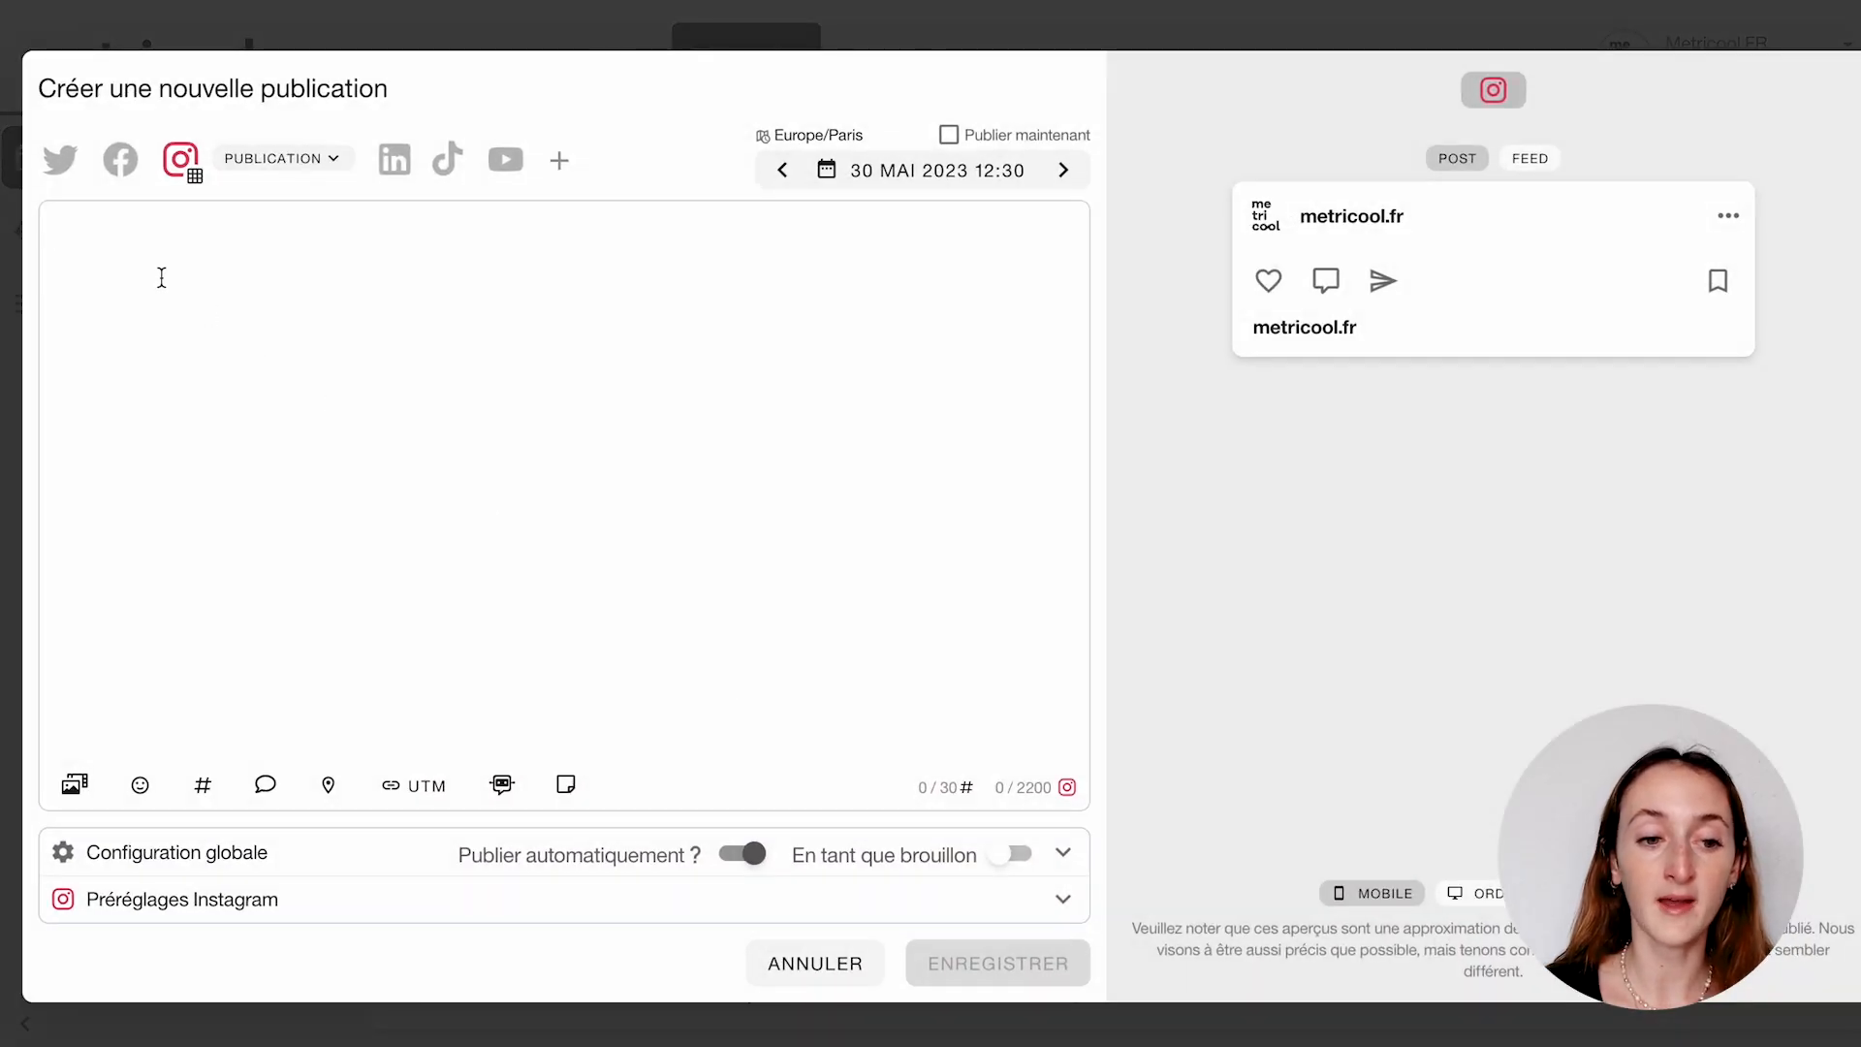
{"action": "left_click", "coordinate": [57, 178]}
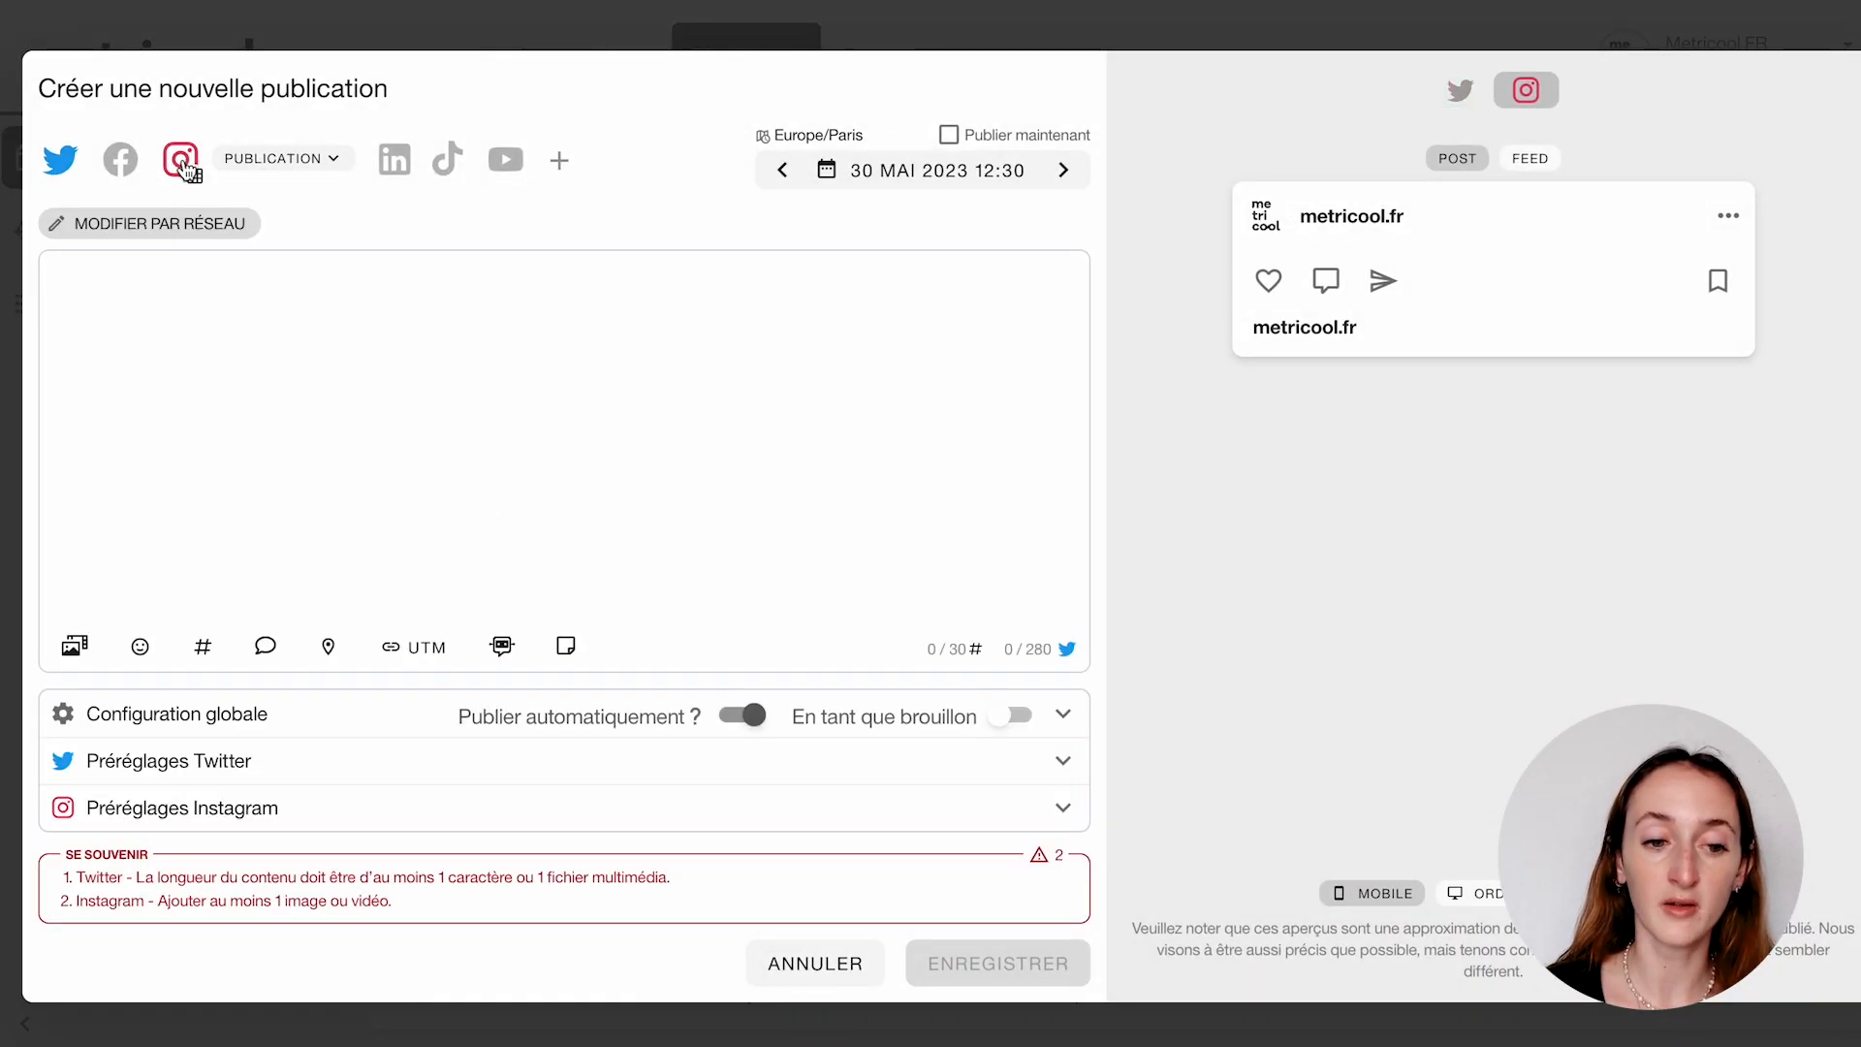
{"action": "left_click", "coordinate": [180, 159]}
{"action": "left_click", "coordinate": [197, 379]}
Enter the AI text generator's source text "Je veux un texte divisé en 5 tweets qui parle des 5 marques les plus connues en France.".
{"action": "left_click", "coordinate": [313, 716]}
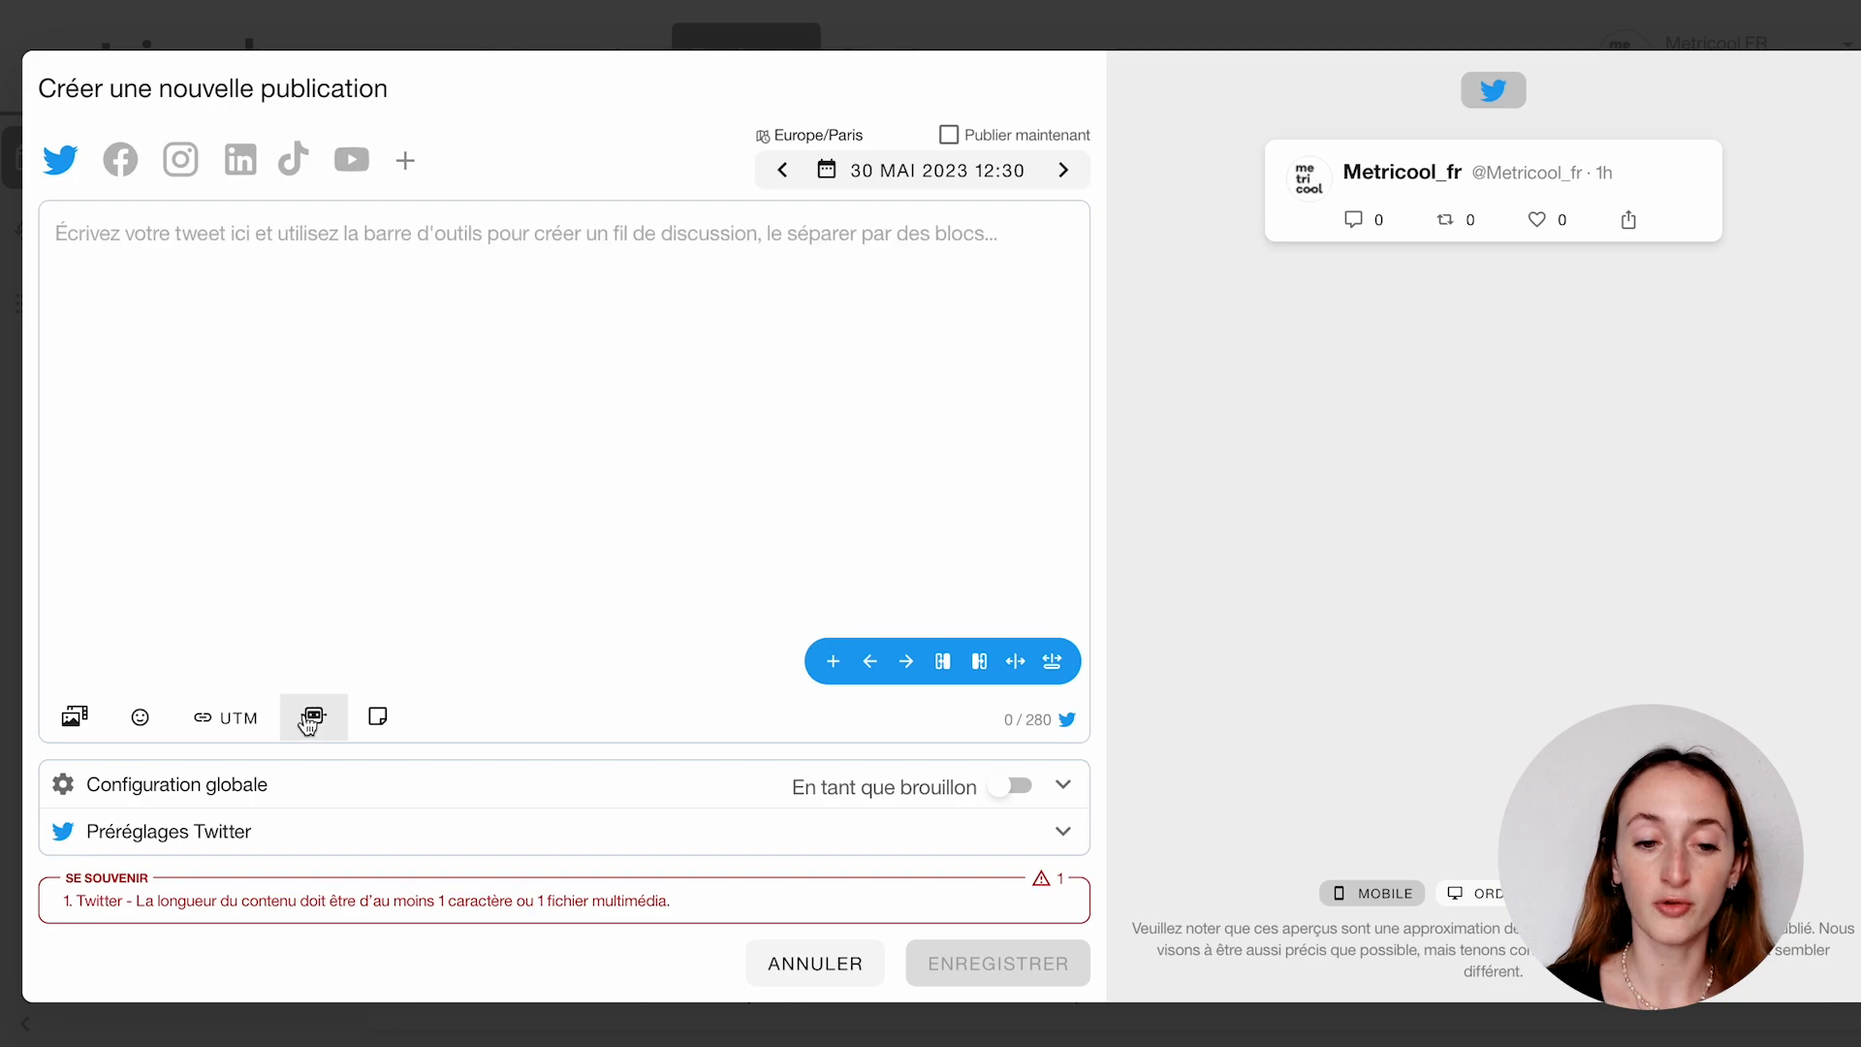
{"action": "left_click", "coordinate": [506, 383]}
{"action": "type", "text": "J"}
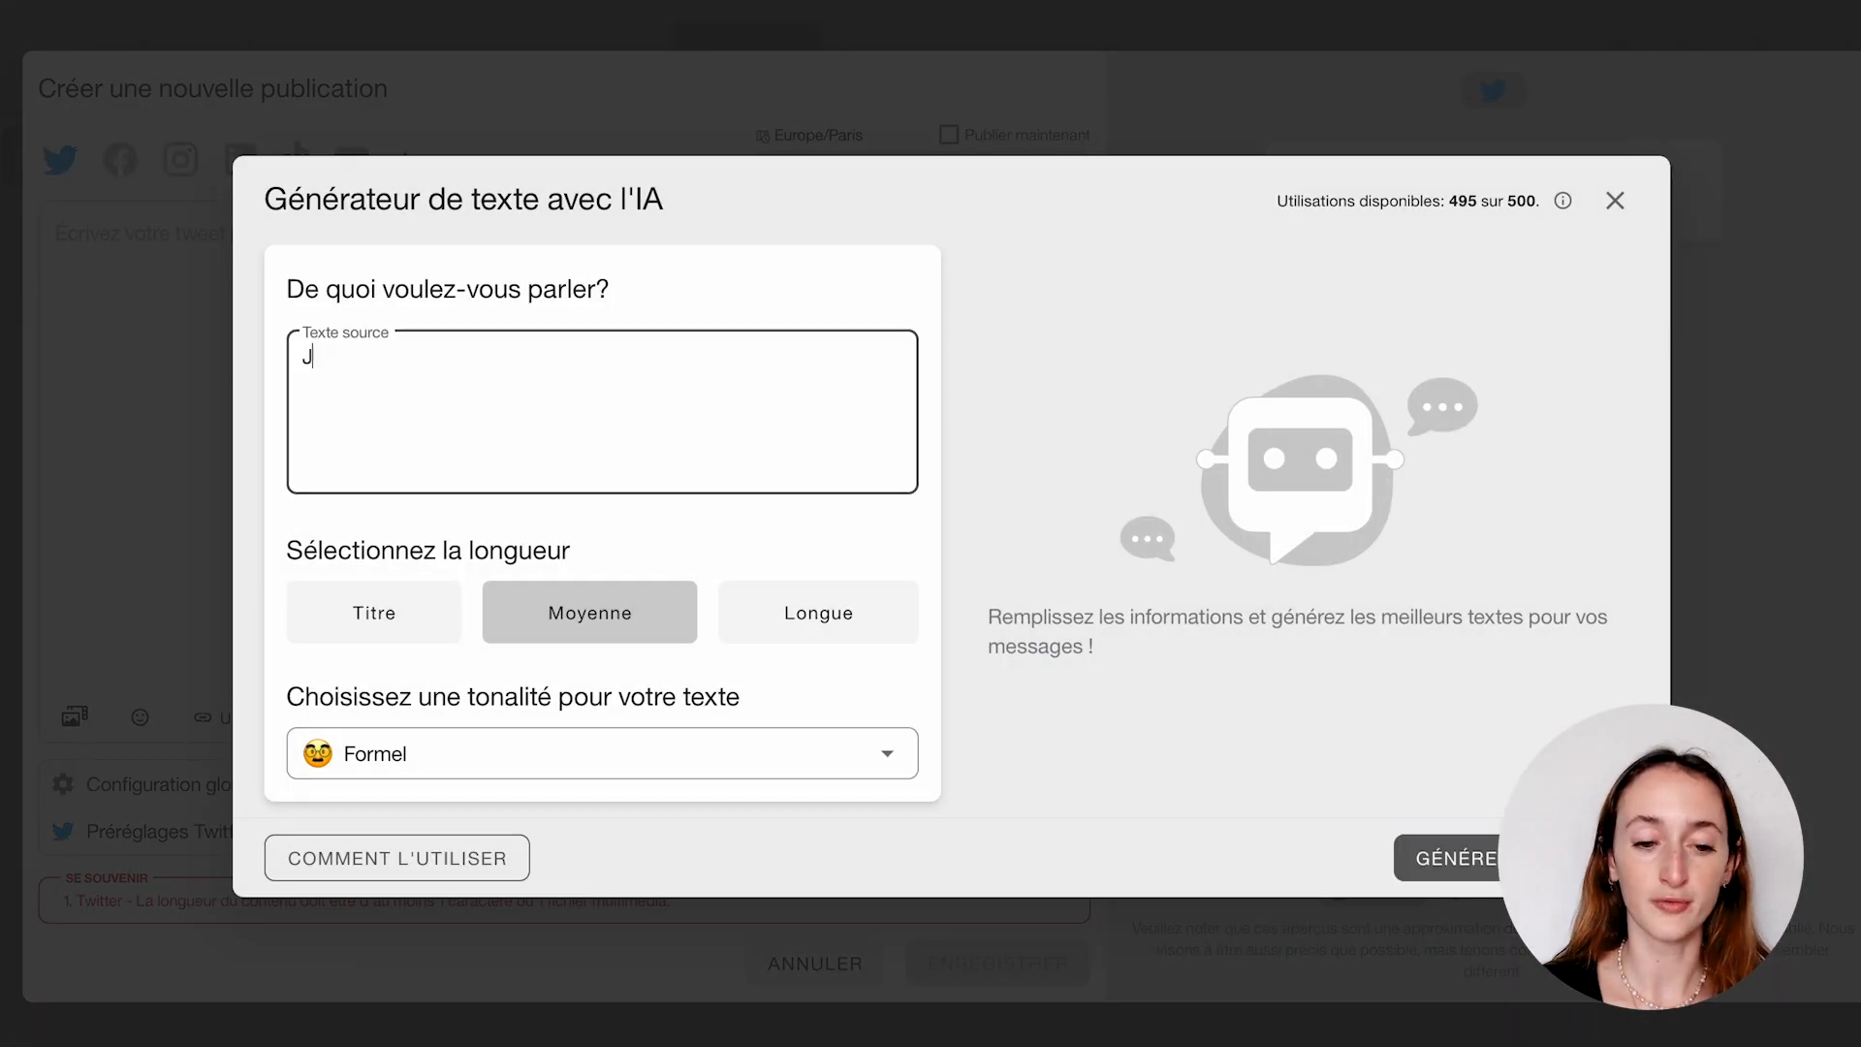
{"action": "type", "text": "e veux un te"}
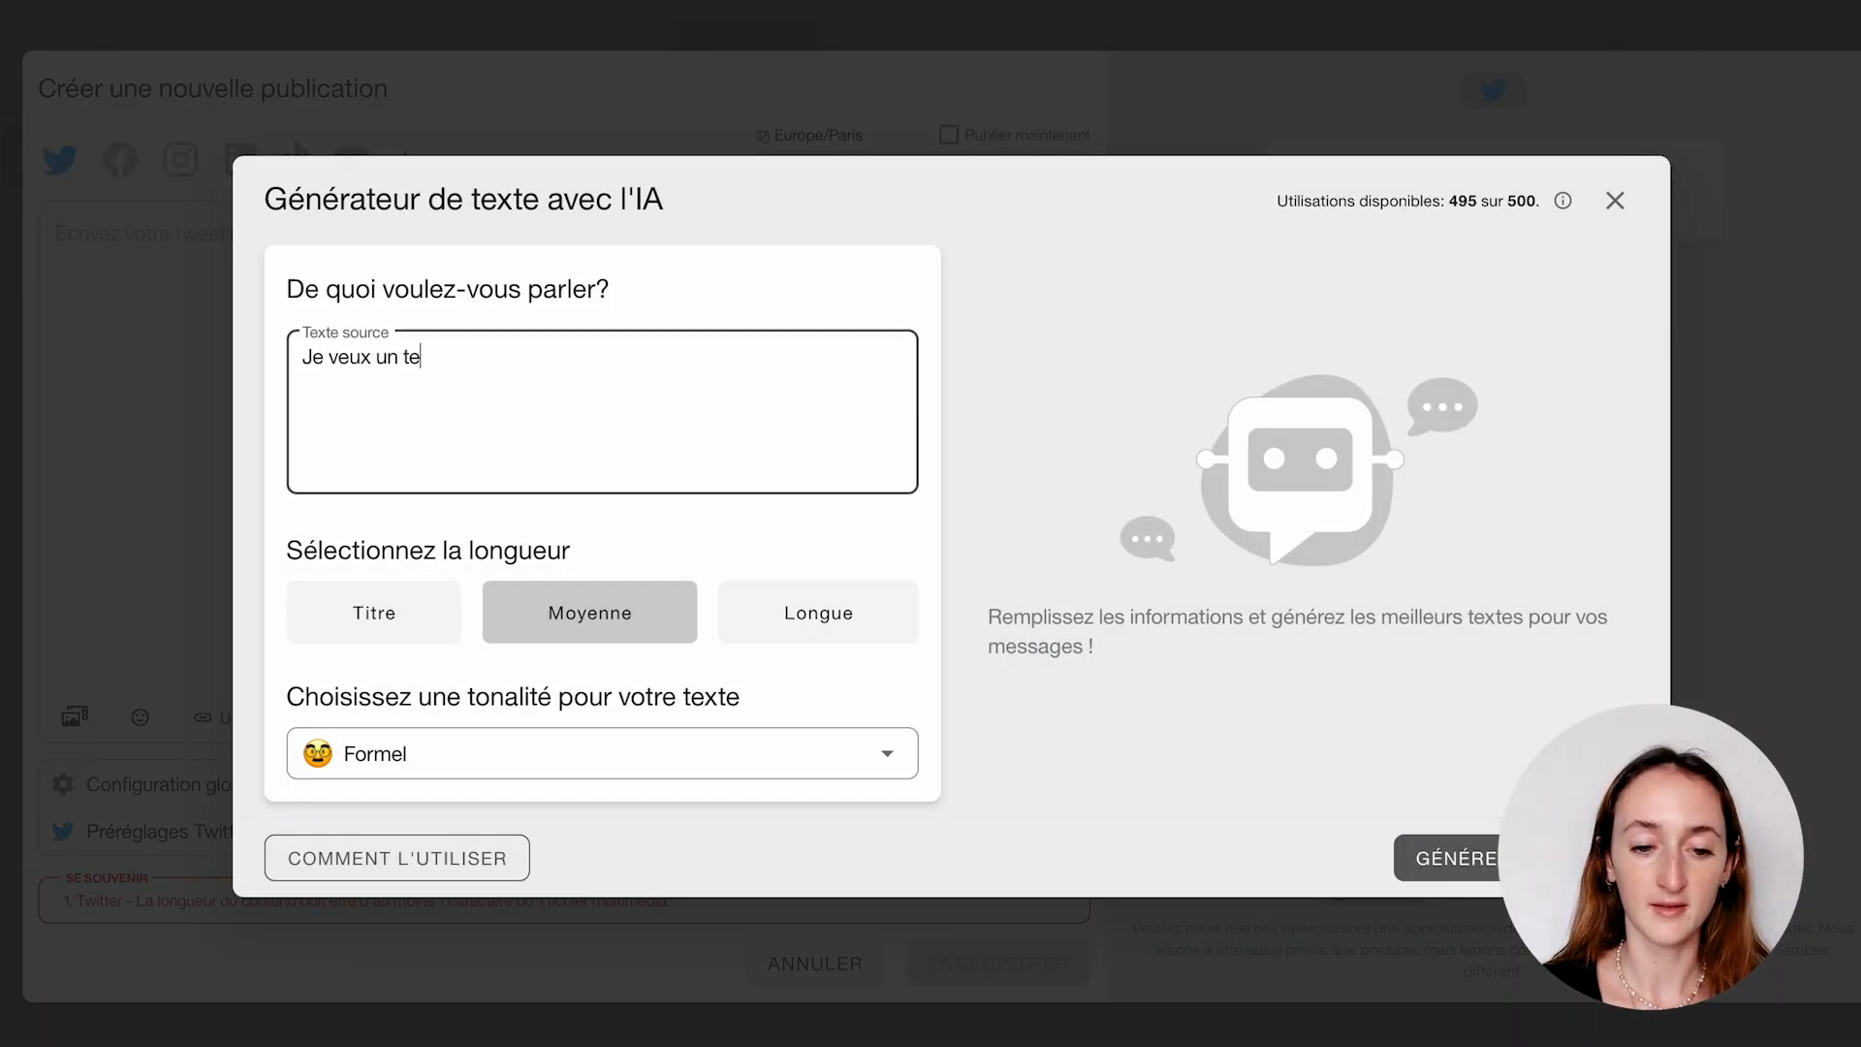
{"action": "type", "text": "xte divis"}
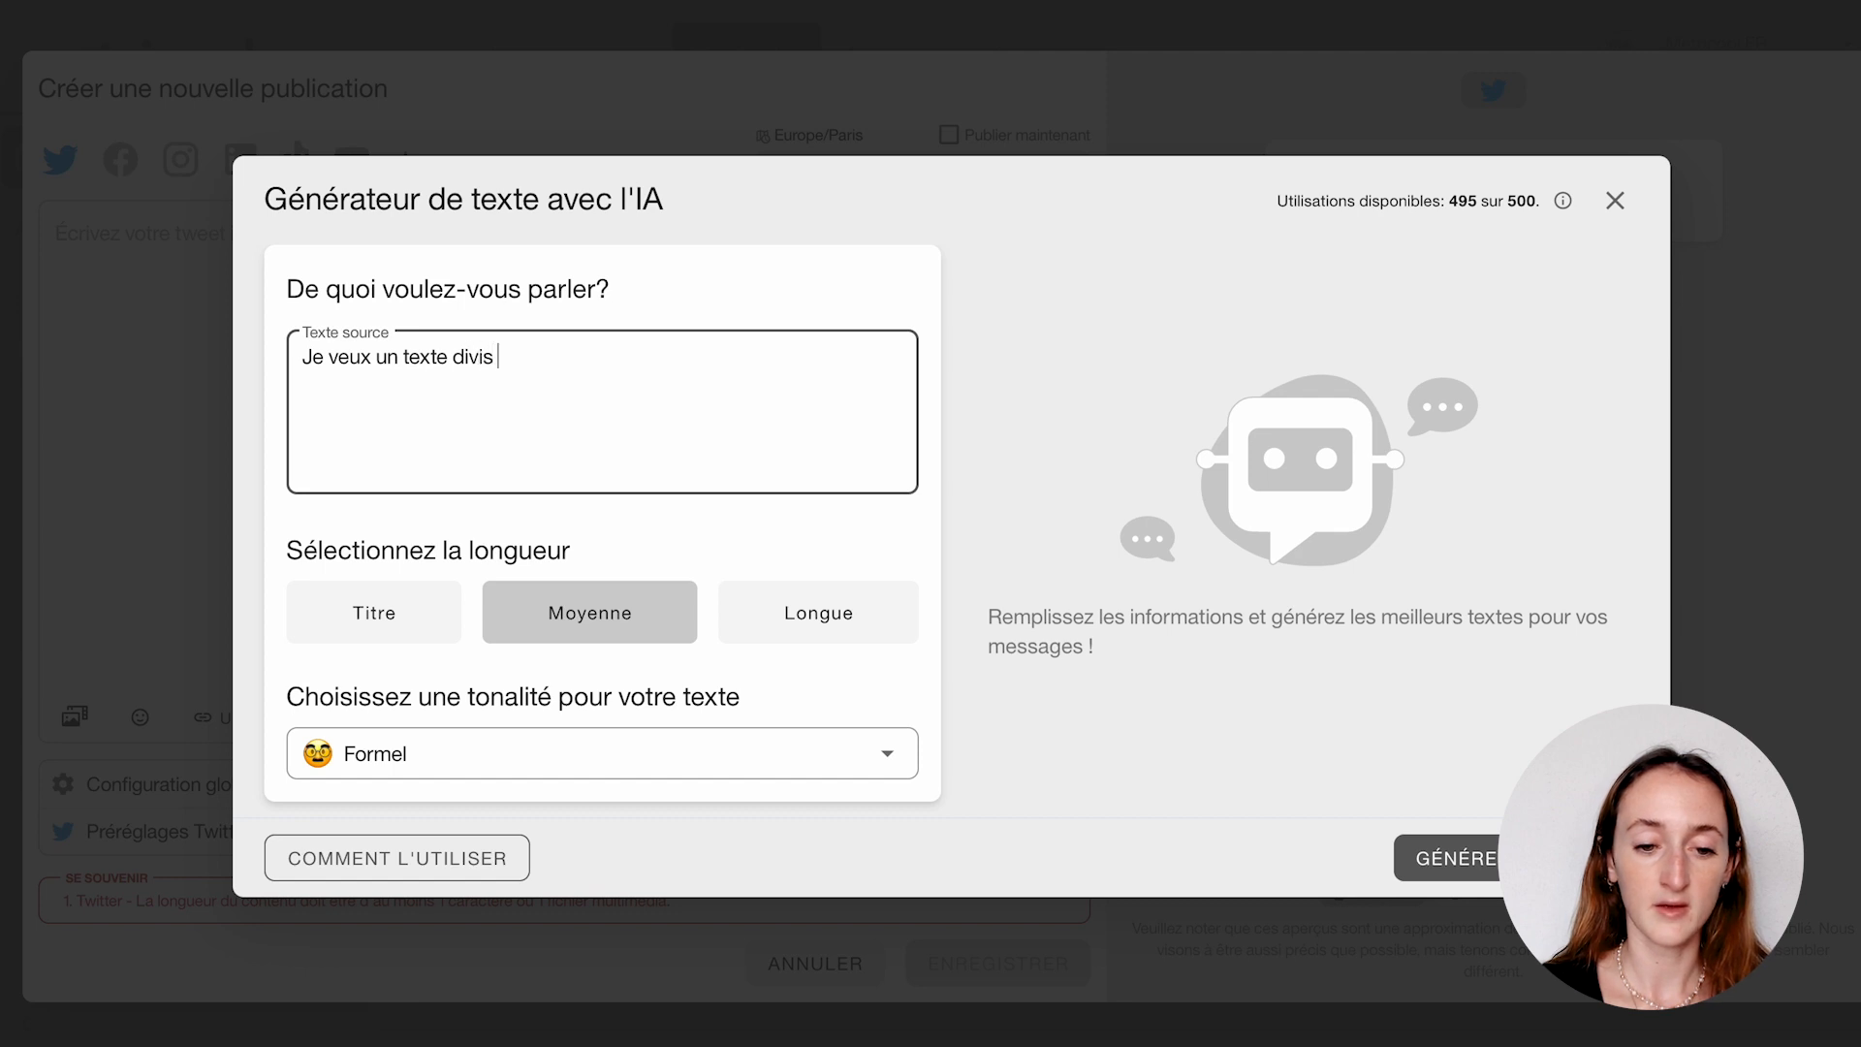
{"action": "type", "text": "é en 5 t"}
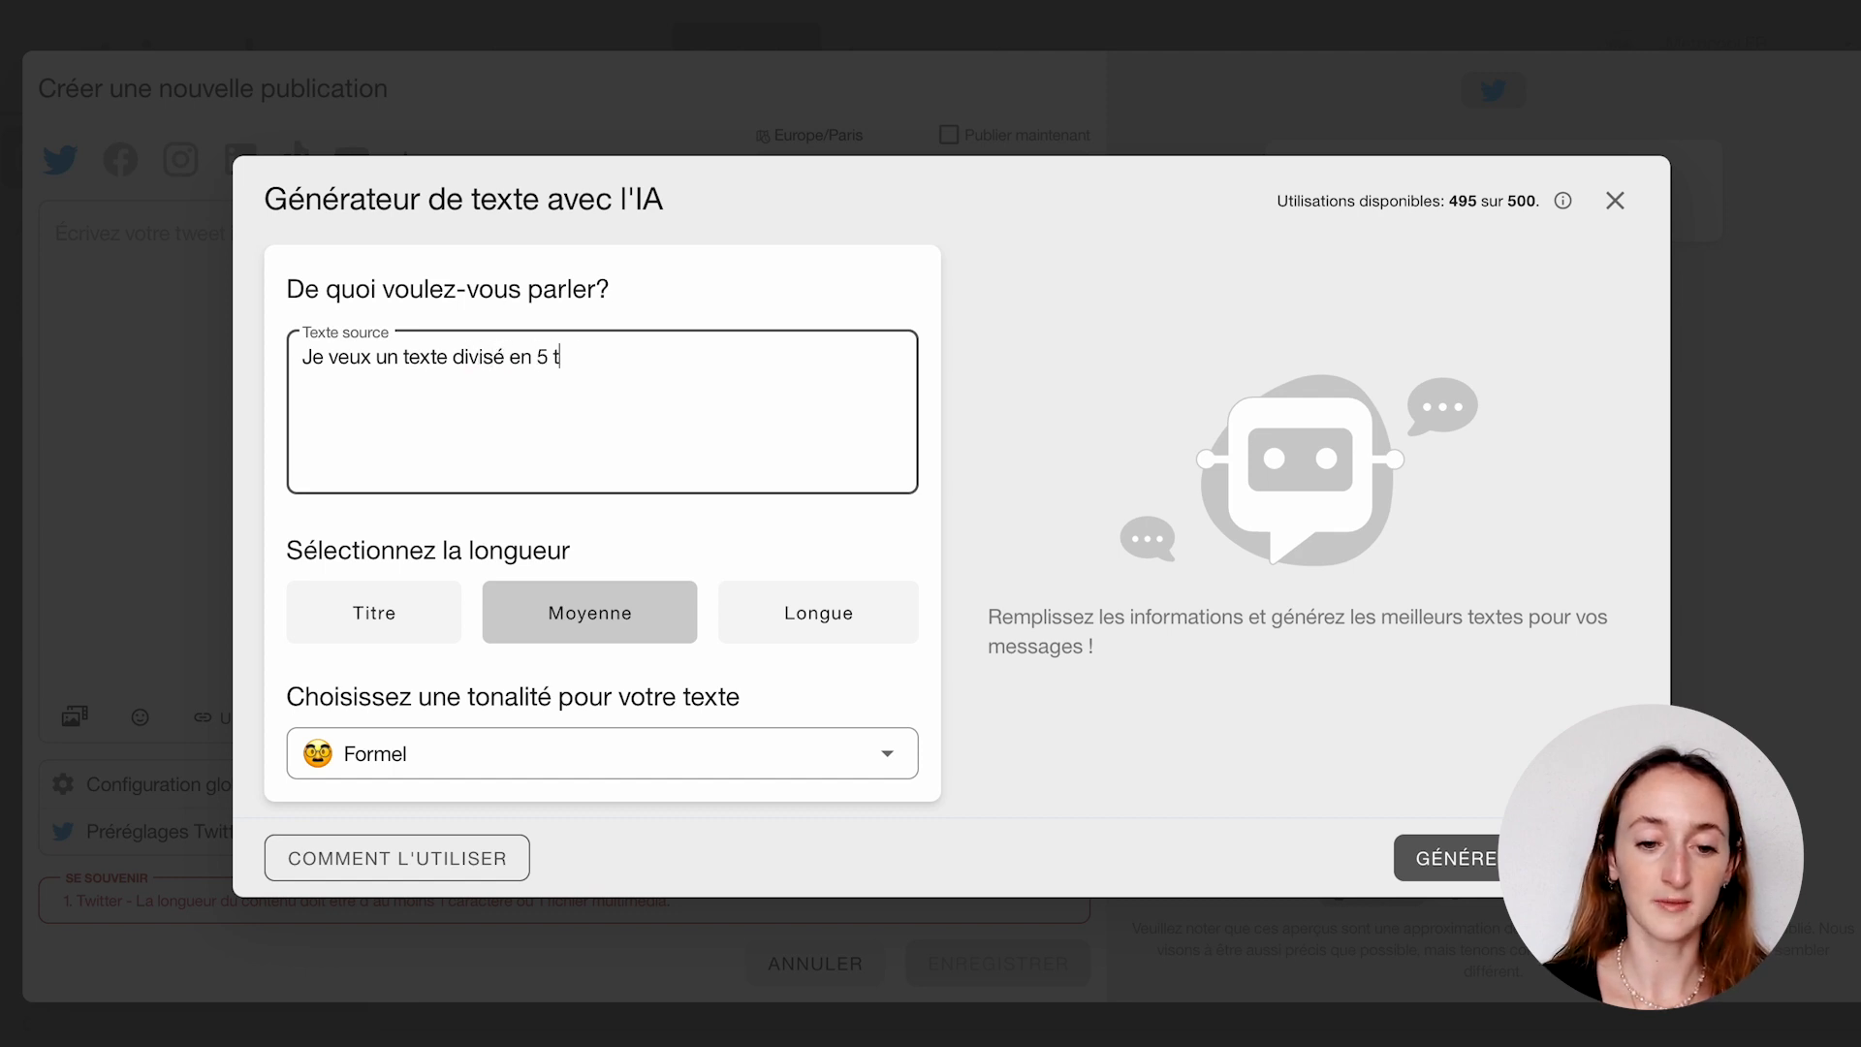
{"action": "type", "text": "weets dans leque"}
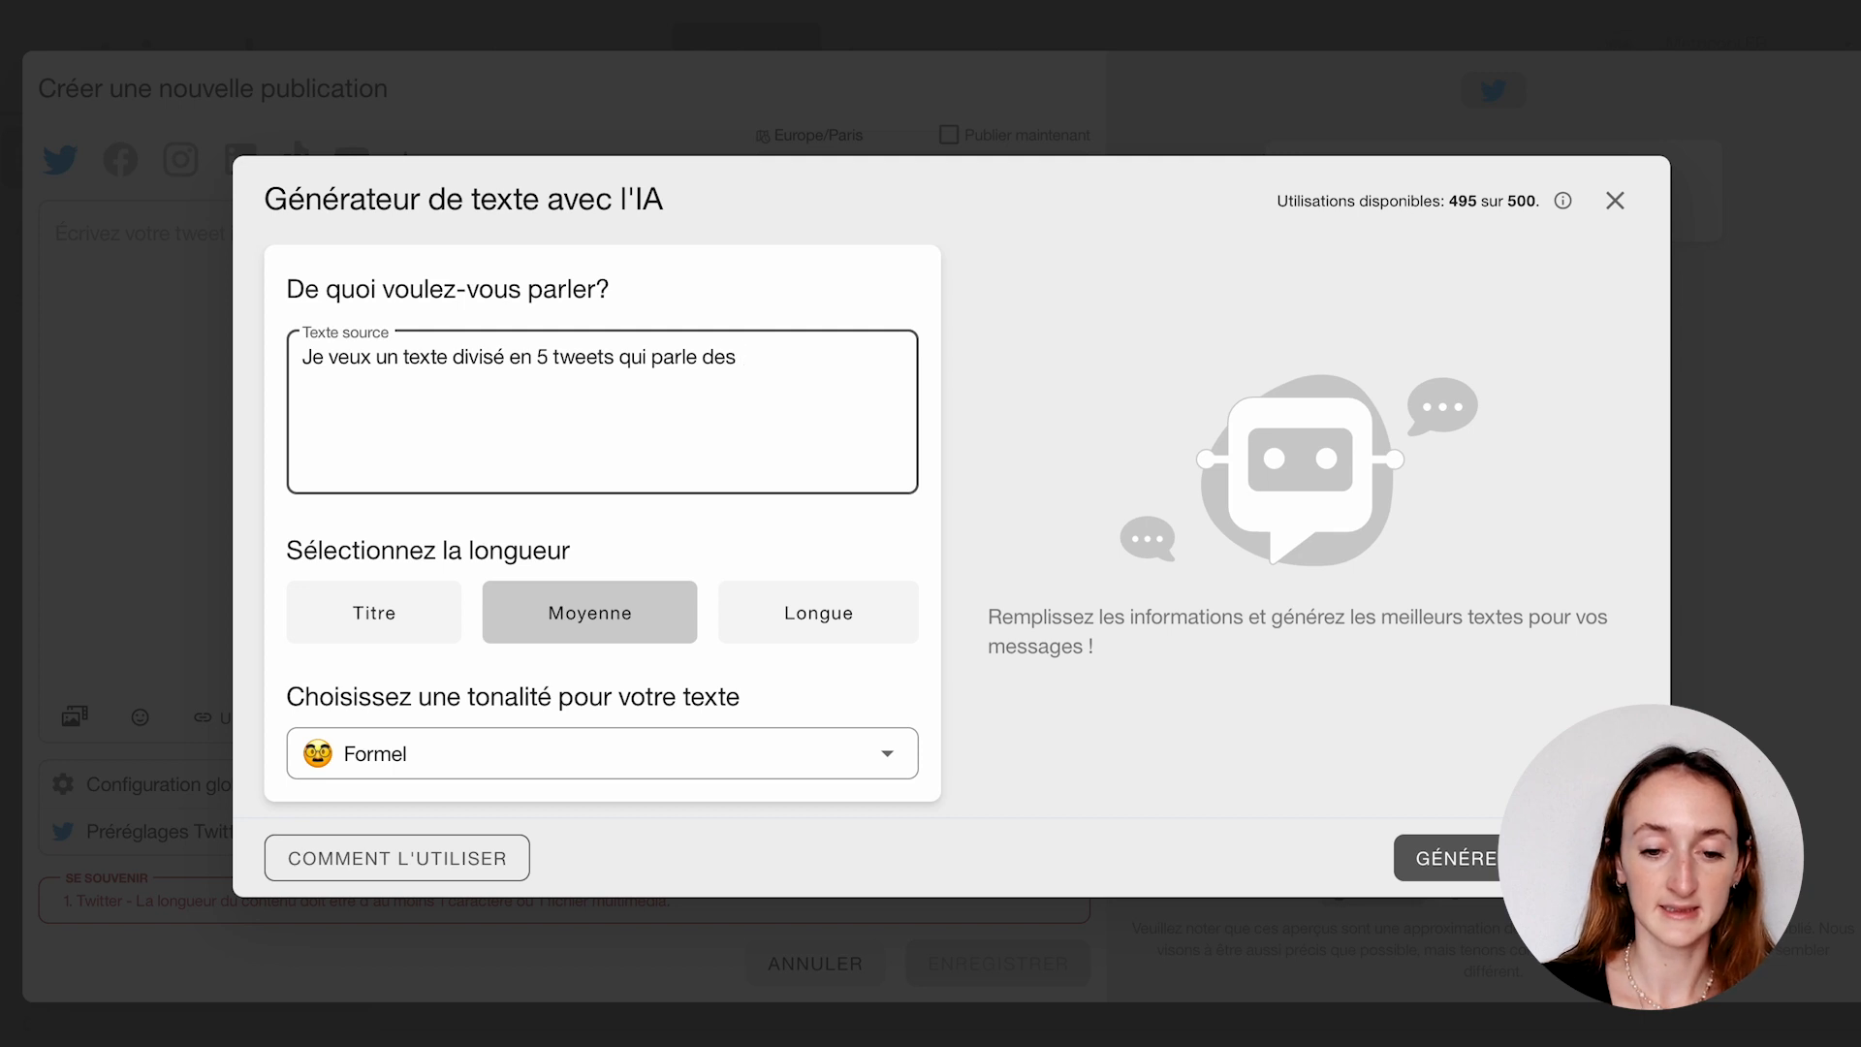
{"action": "type", "text": "es m"}
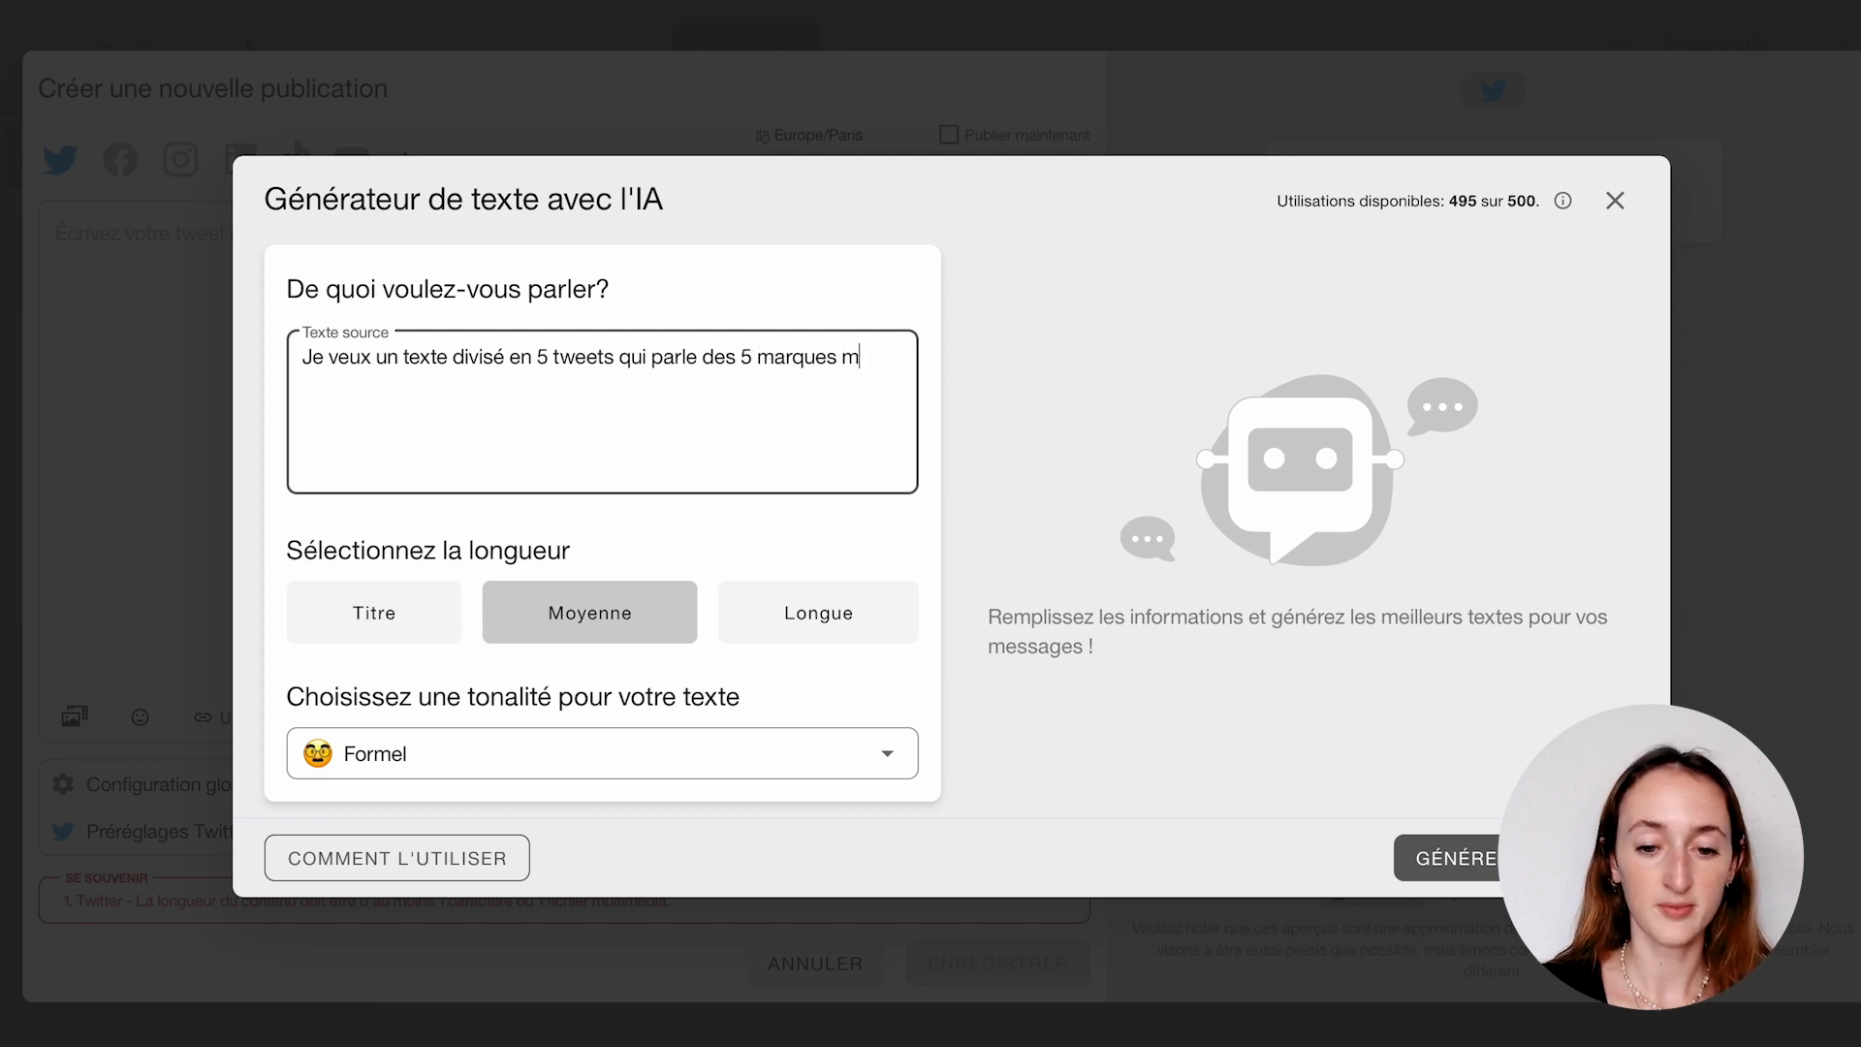
{"action": "key", "text": "BackSpace"}
{"action": "type", "text": "les plus "}
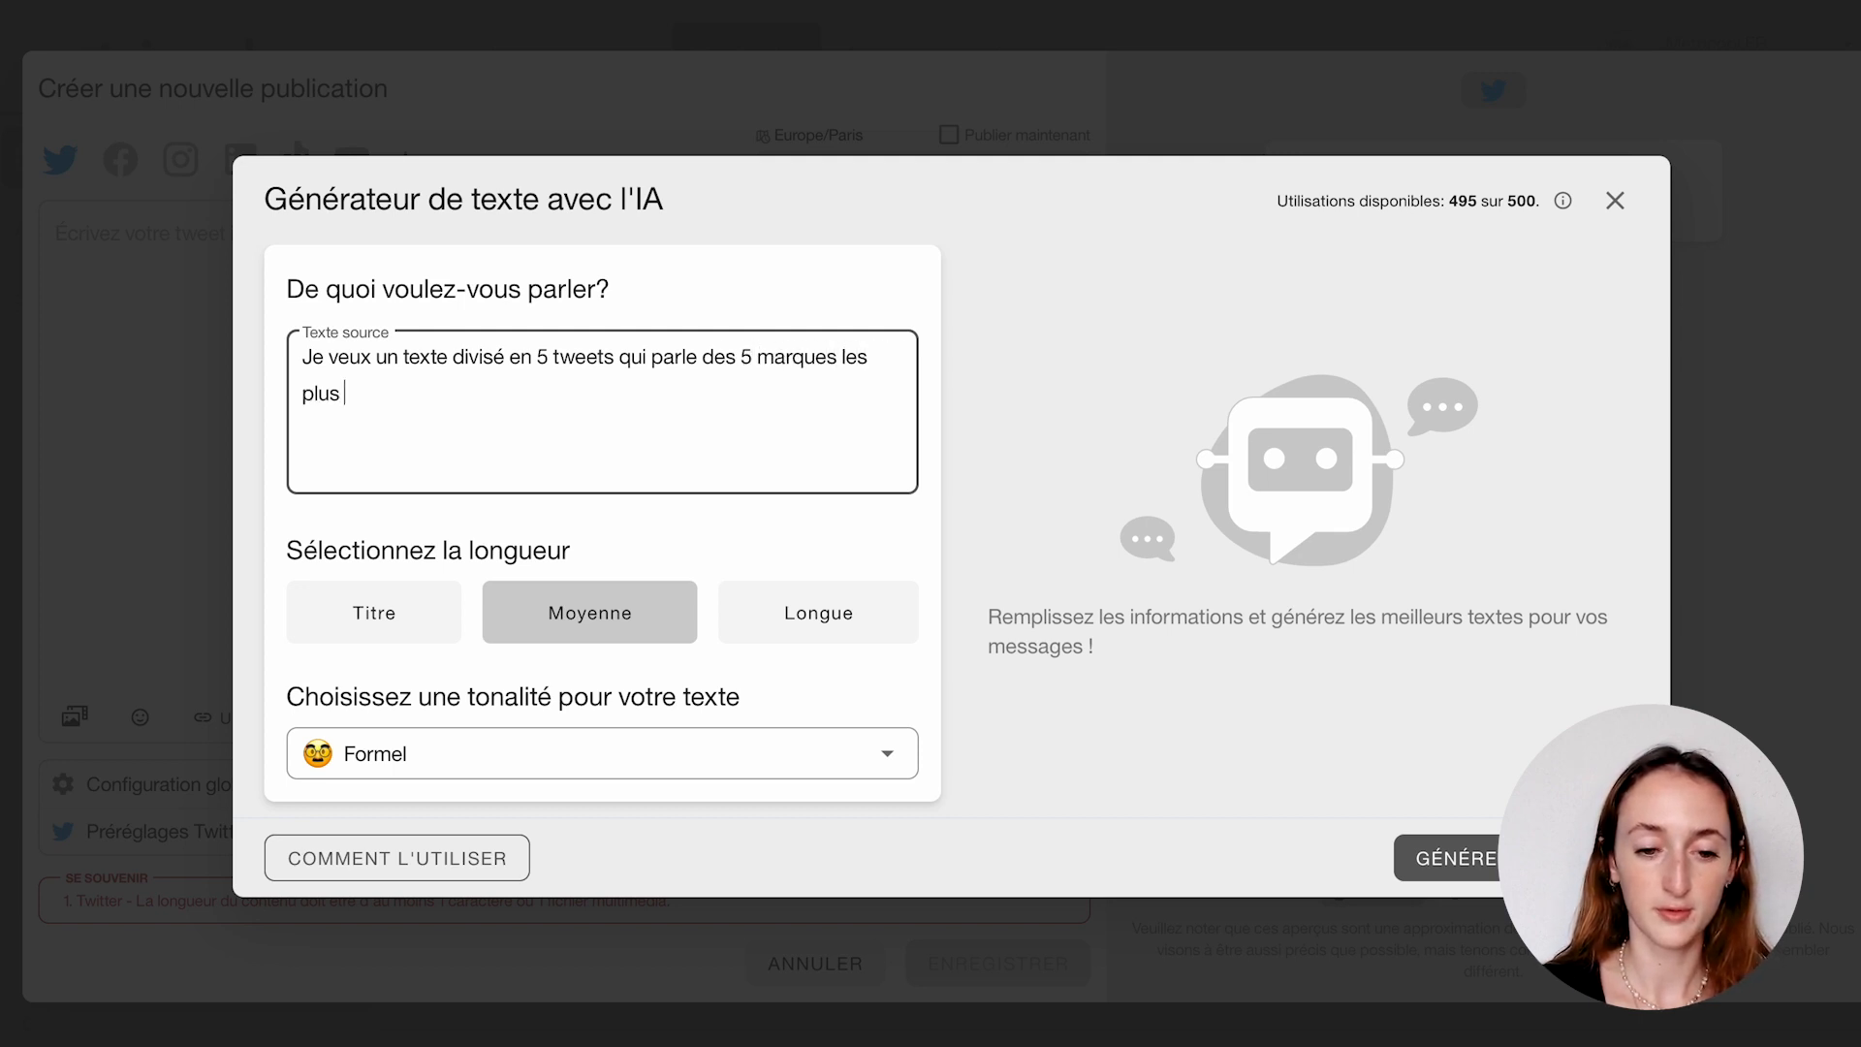
{"action": "type", "text": "connues en F"}
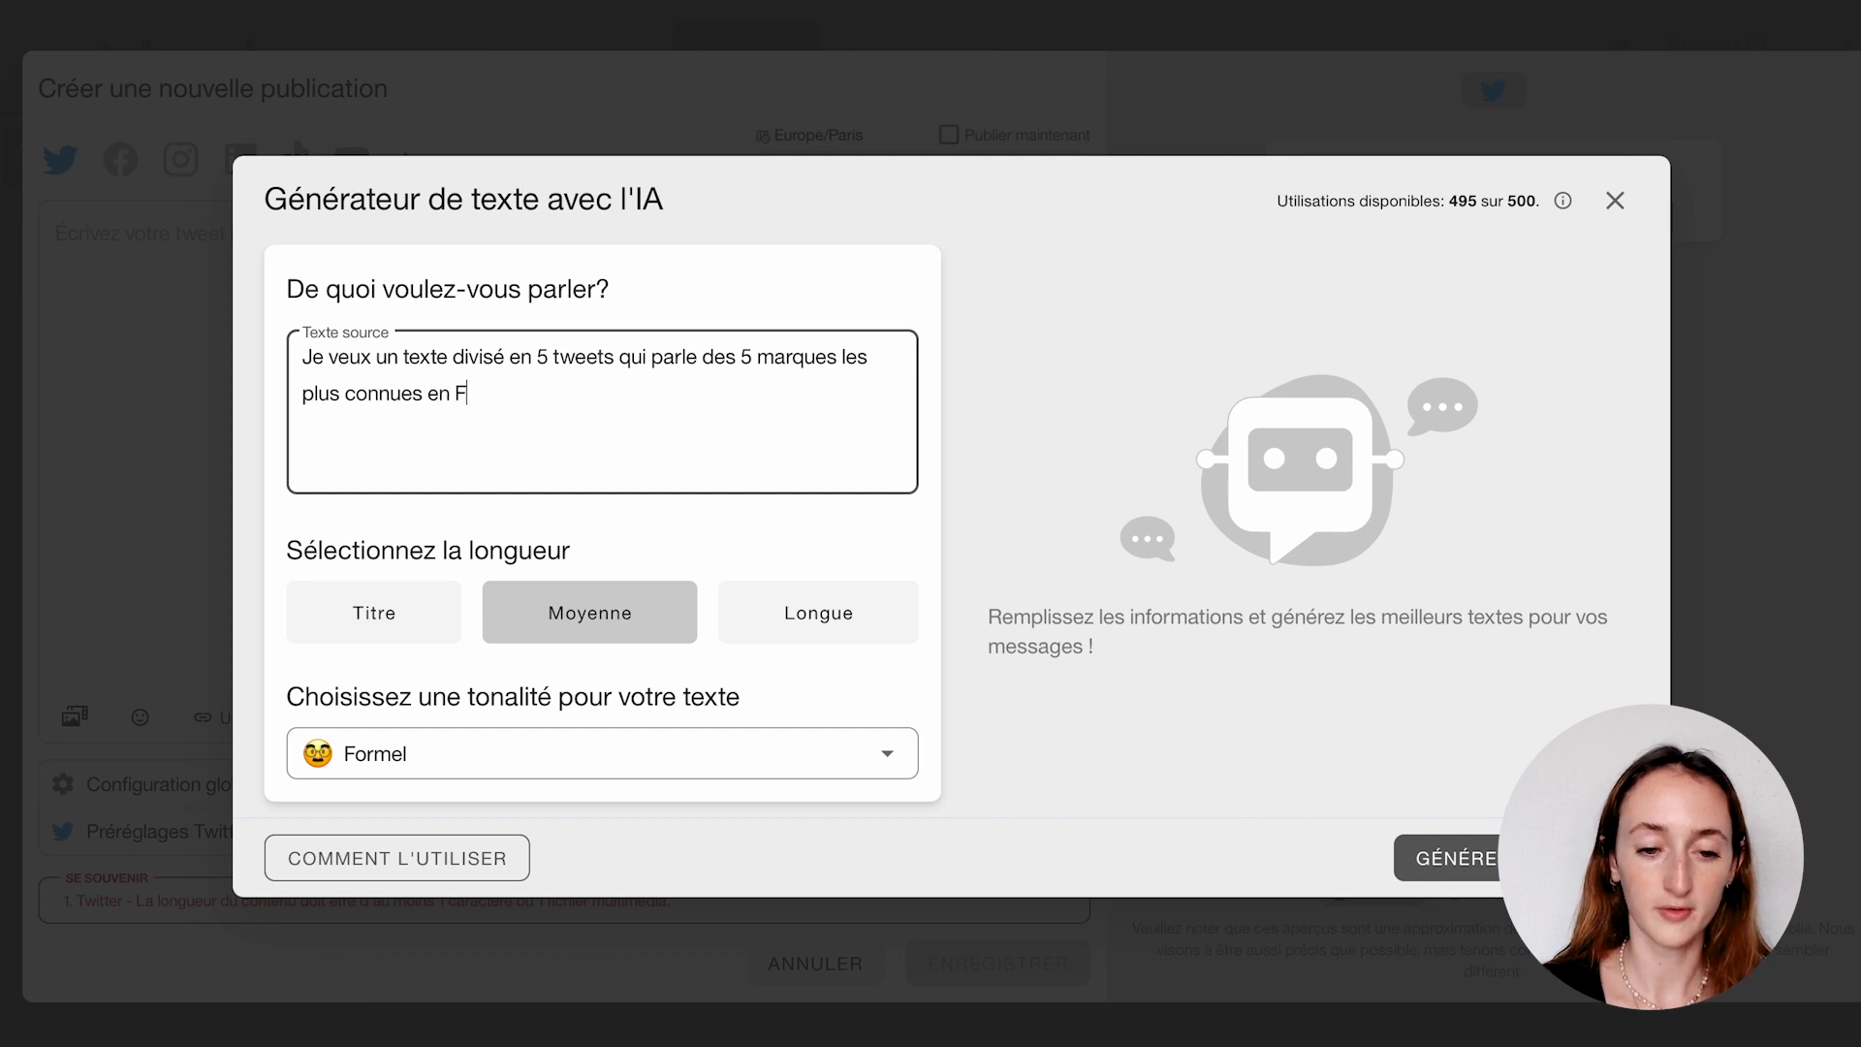
{"action": "type", "text": "rancz"}
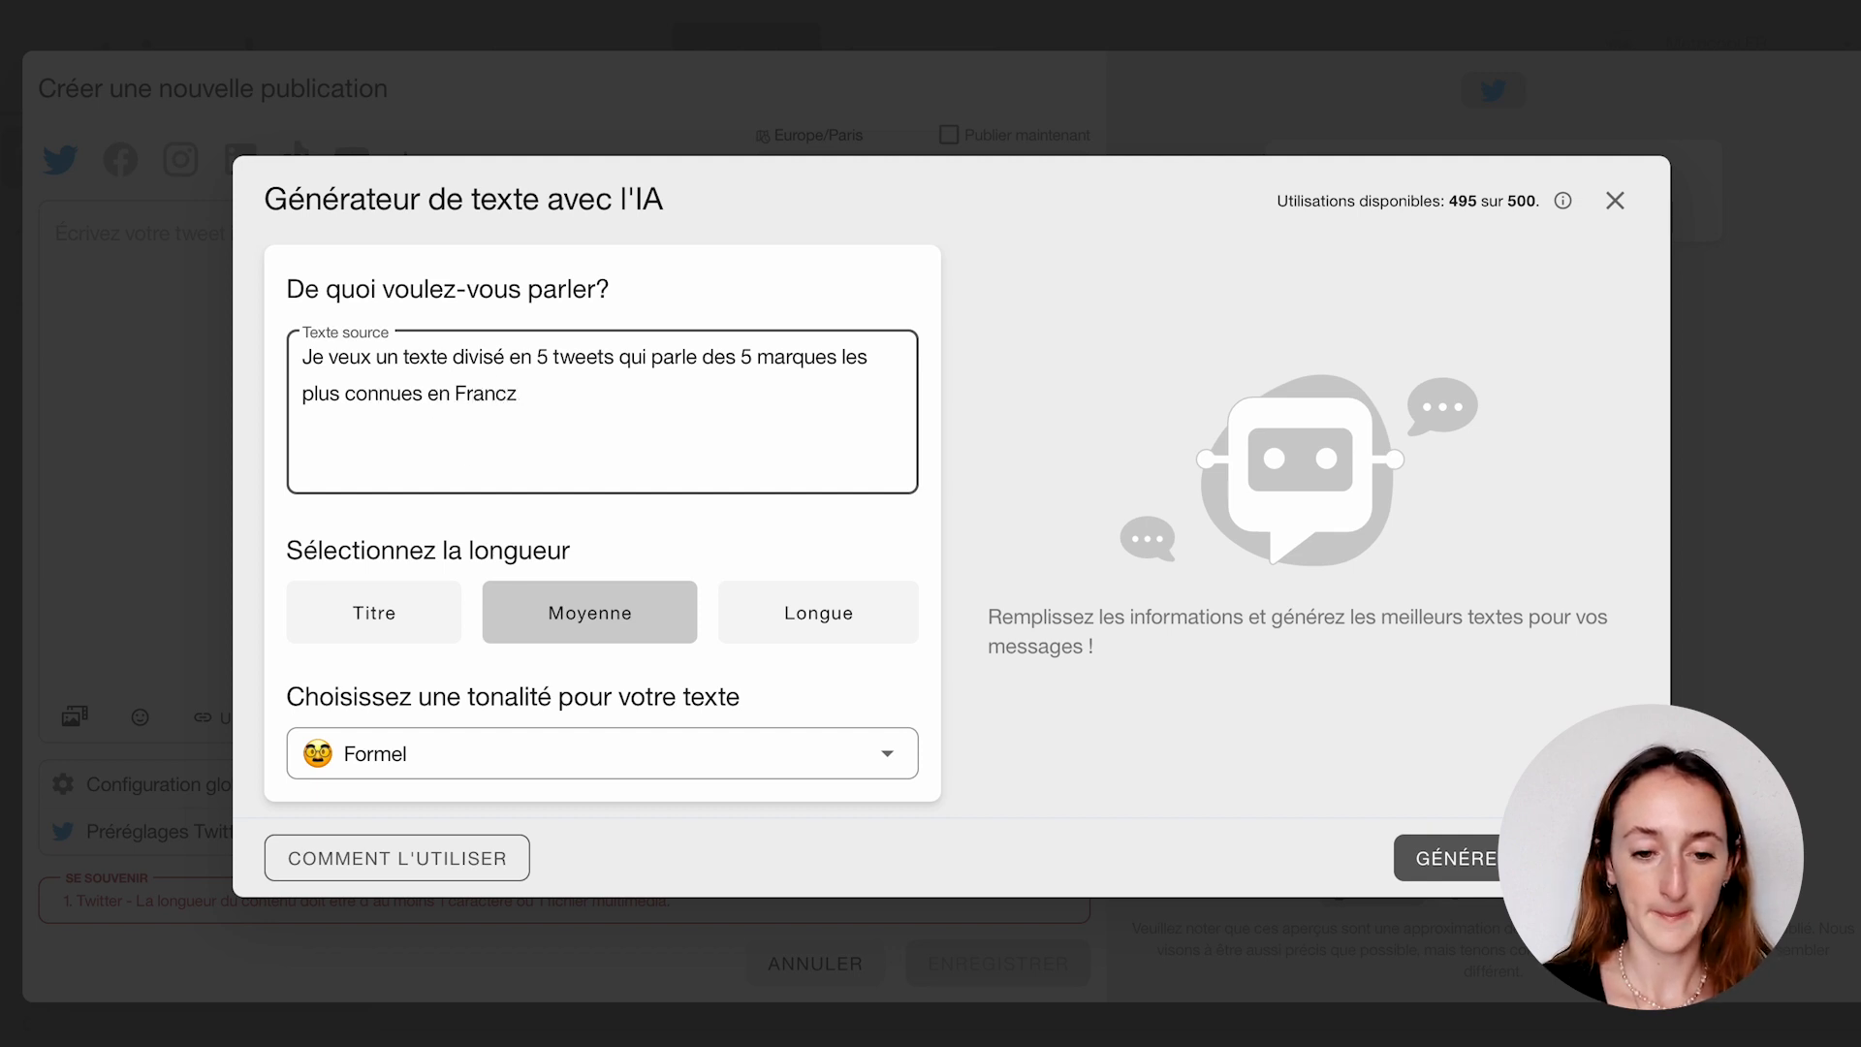
{"action": "key", "text": "BackSpace"}
{"action": "type", "text": "e."}
Generate the tweet texts with the length Titre and the tone Positif.
{"action": "left_click", "coordinate": [308, 611]}
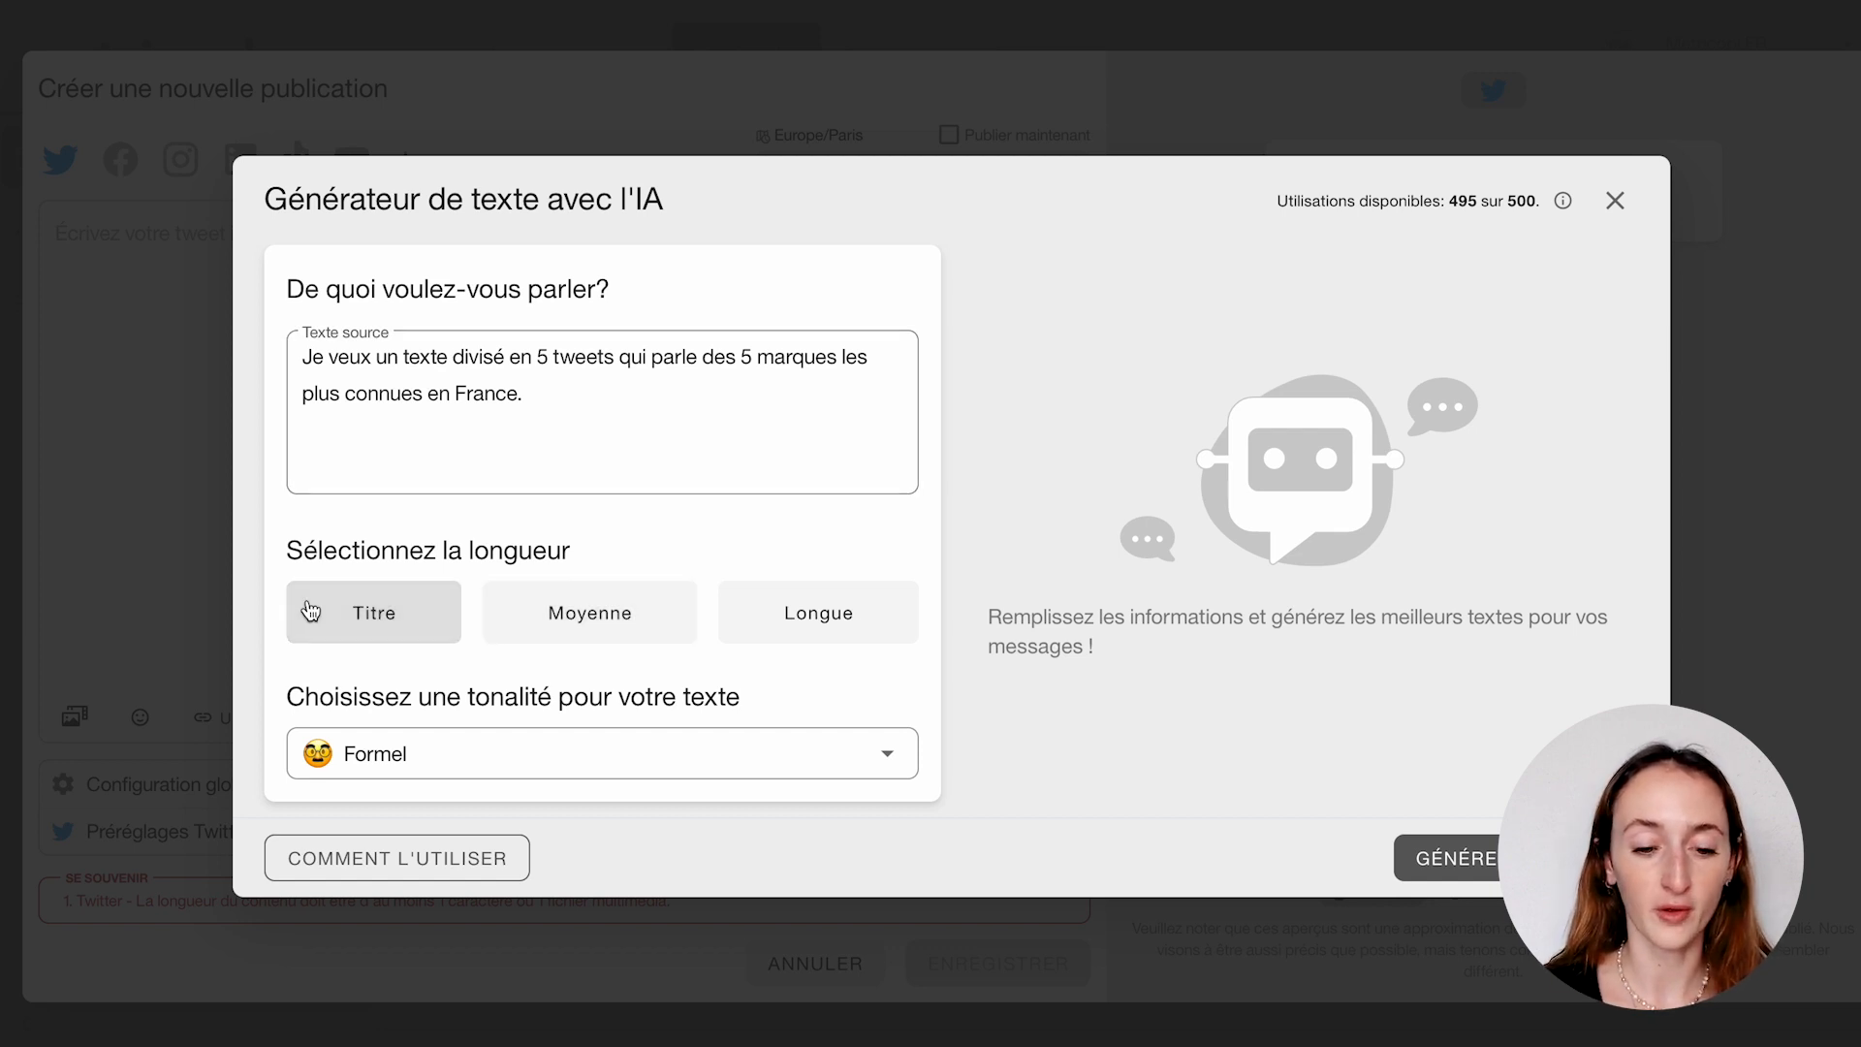
{"action": "left_click", "coordinate": [527, 758]}
{"action": "scroll", "coordinate": [431, 796], "scroll_direction": "down", "scroll_amount": 2}
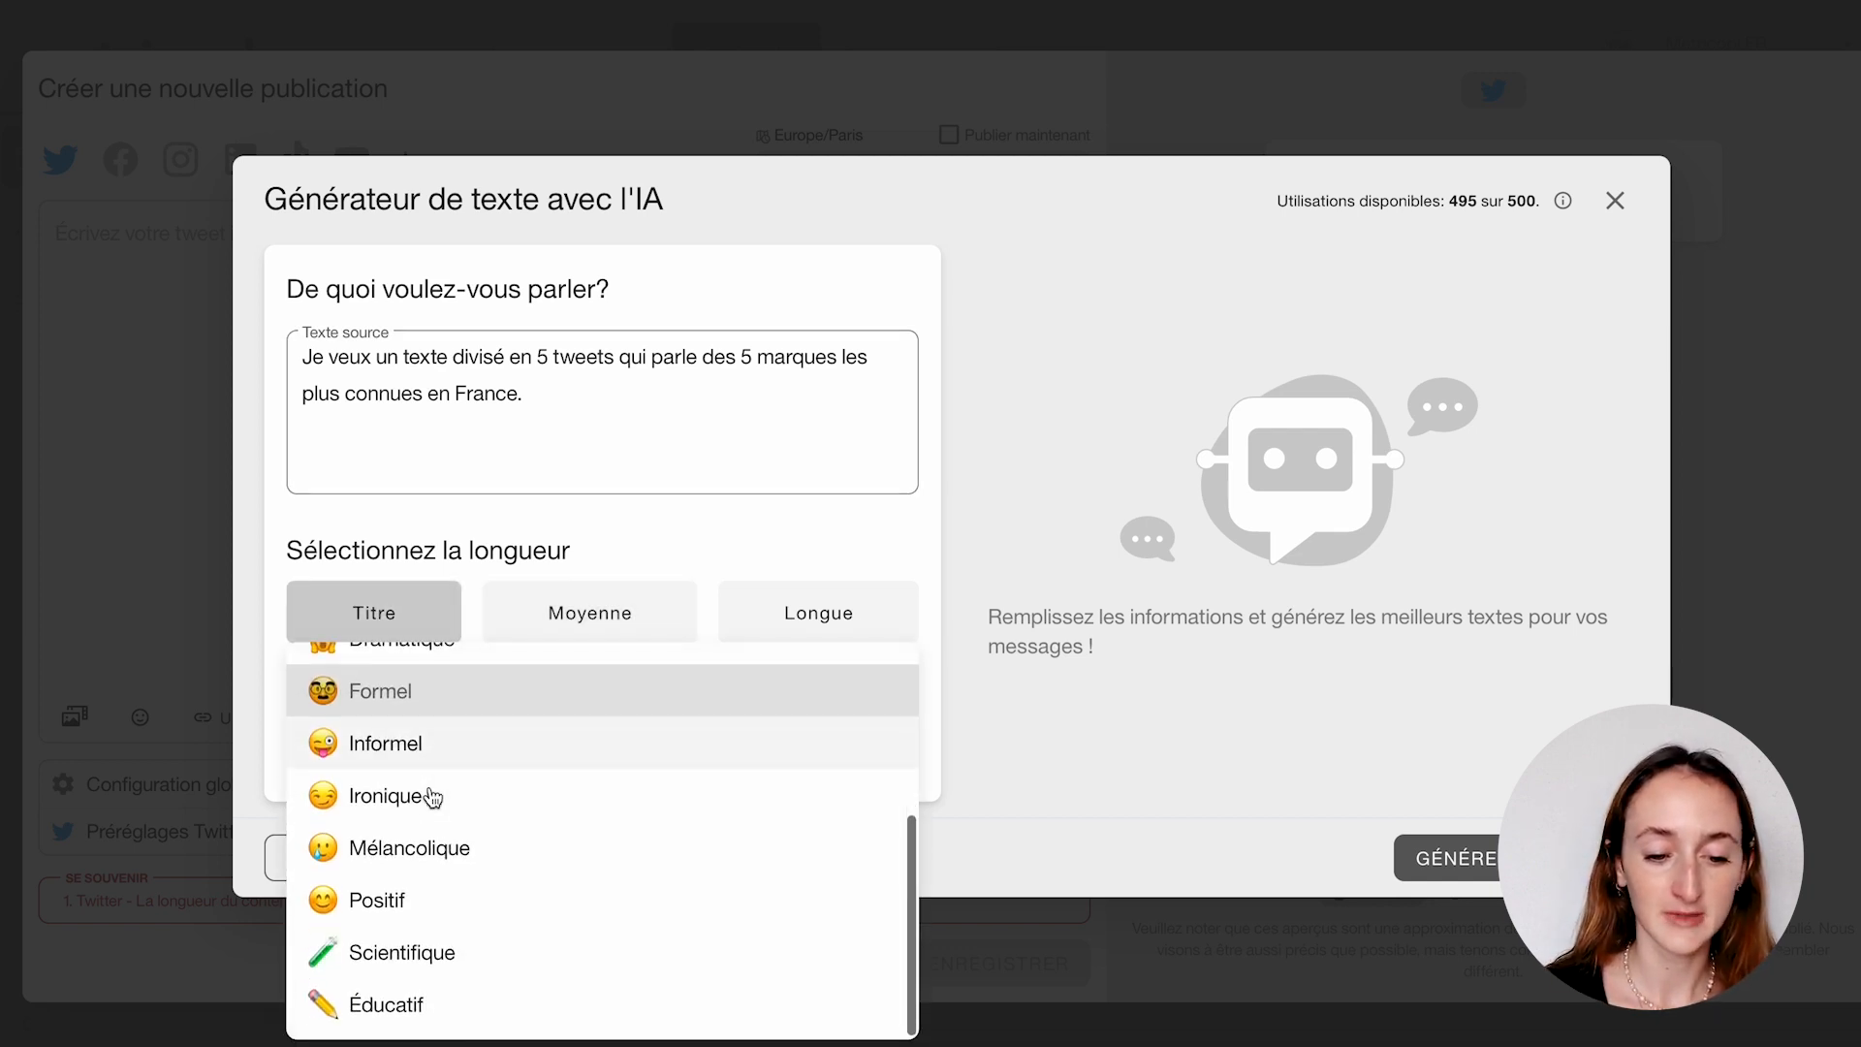
{"action": "left_click", "coordinate": [397, 900]}
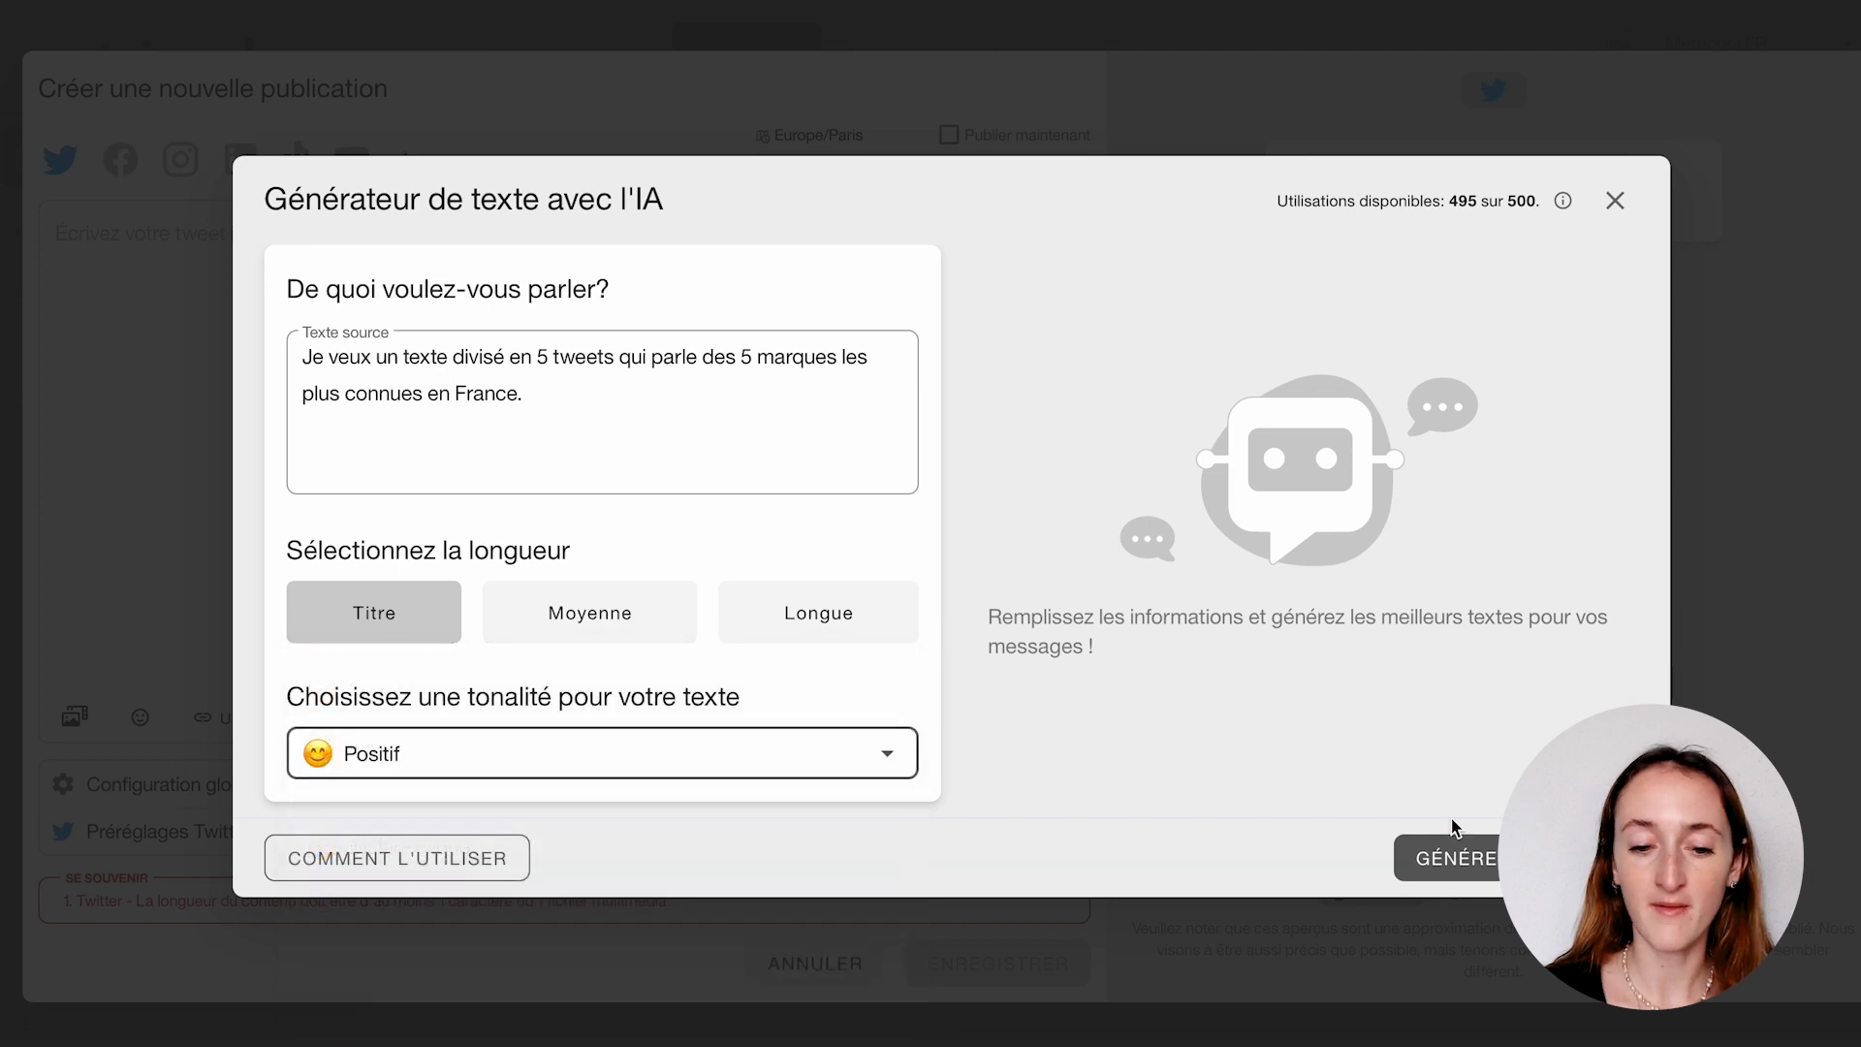
{"action": "left_click", "coordinate": [1451, 845]}
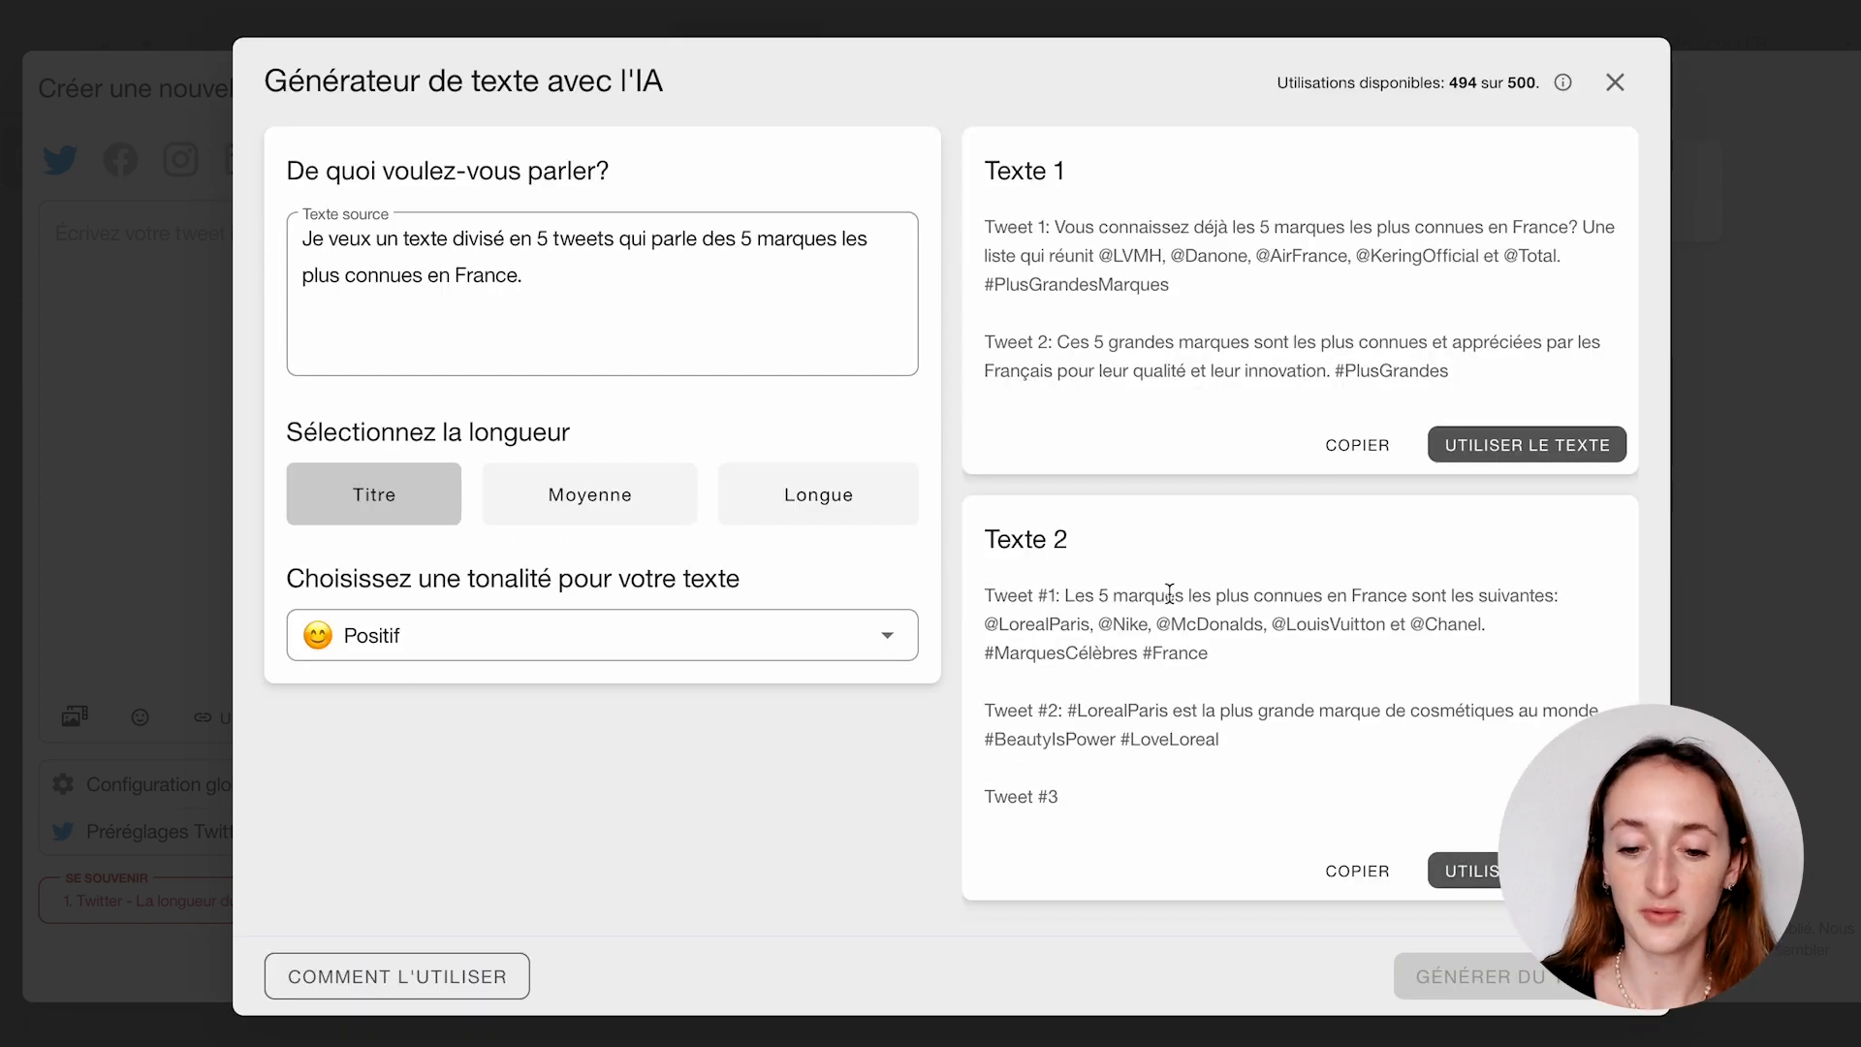
Review the generated tweet proposals and use Texte 1 as the text of the publication.
{"action": "scroll", "coordinate": [1061, 694], "scroll_direction": "down", "scroll_amount": 5}
{"action": "scroll", "coordinate": [1061, 694], "scroll_direction": "down", "scroll_amount": 8}
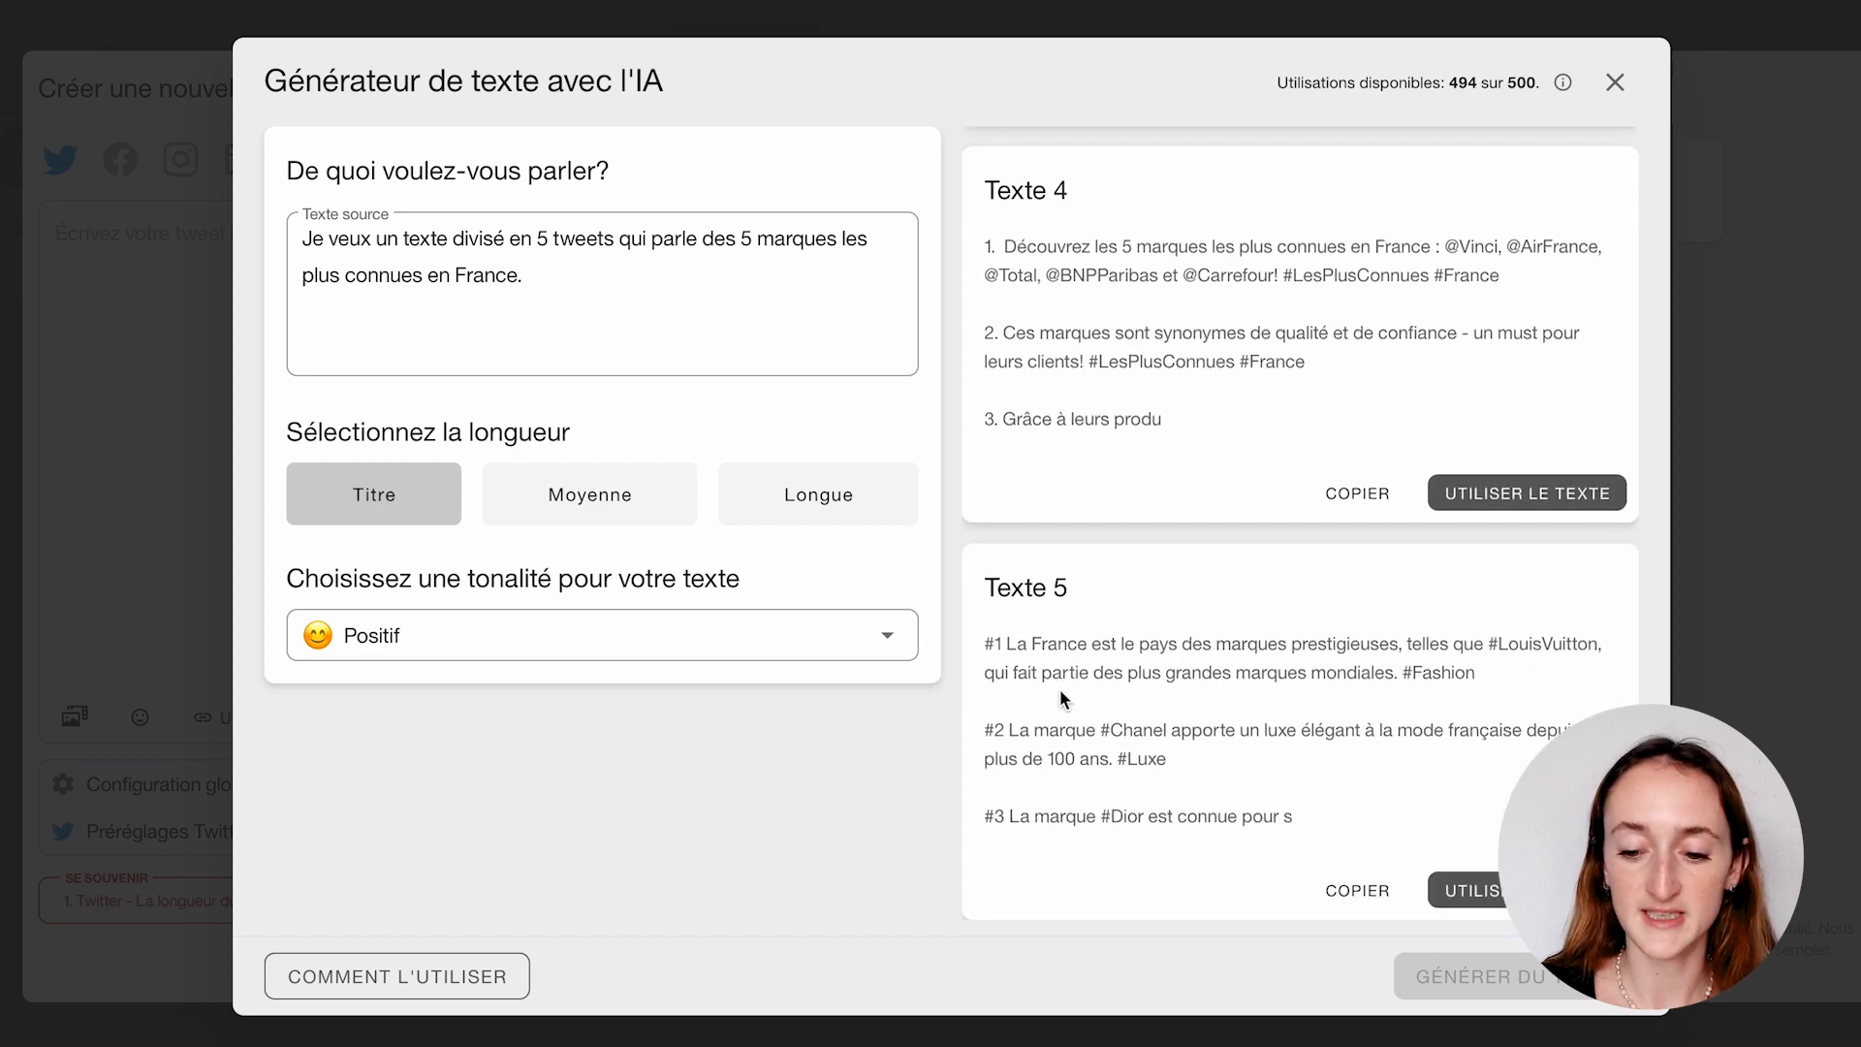
{"action": "scroll", "coordinate": [1061, 694], "scroll_direction": "up", "scroll_amount": 12}
{"action": "left_click", "coordinate": [1474, 448]}
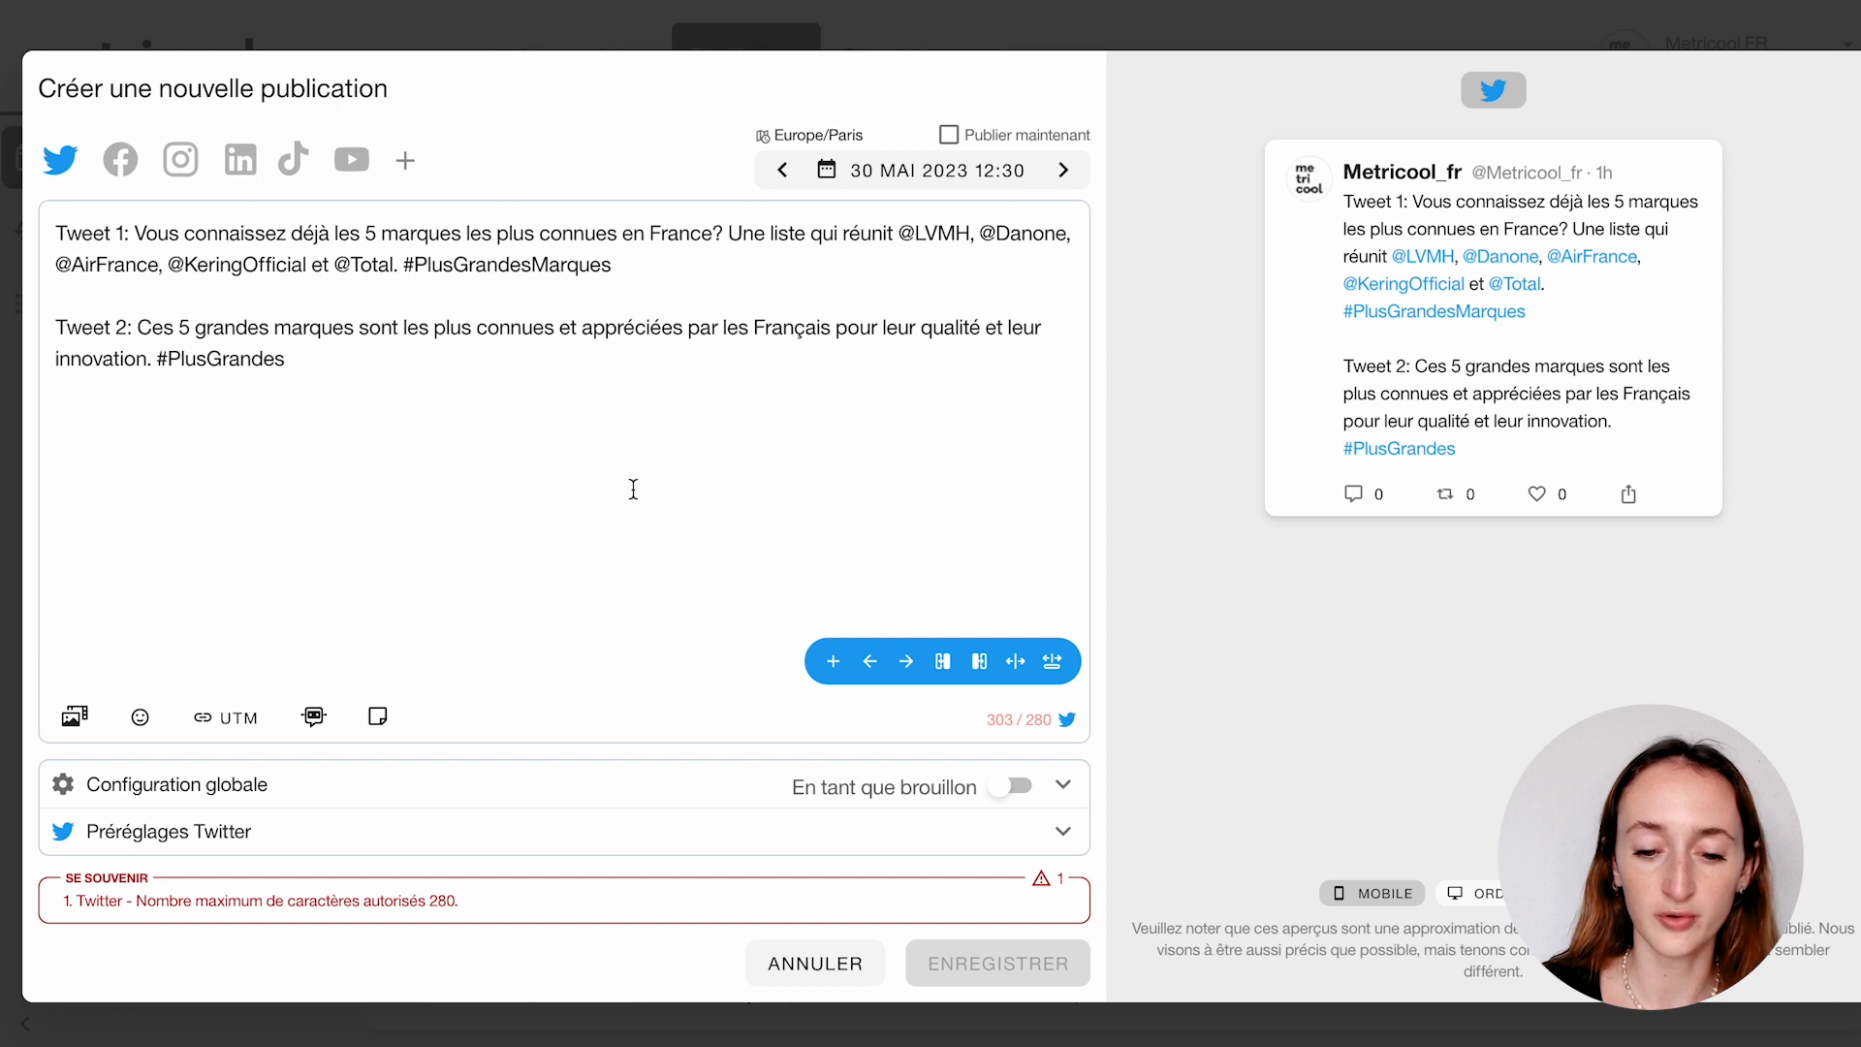
Add a second tweet to the thread, and split Tweet 1 just before the words "Tweet 2:".
{"action": "left_click", "coordinate": [835, 663]}
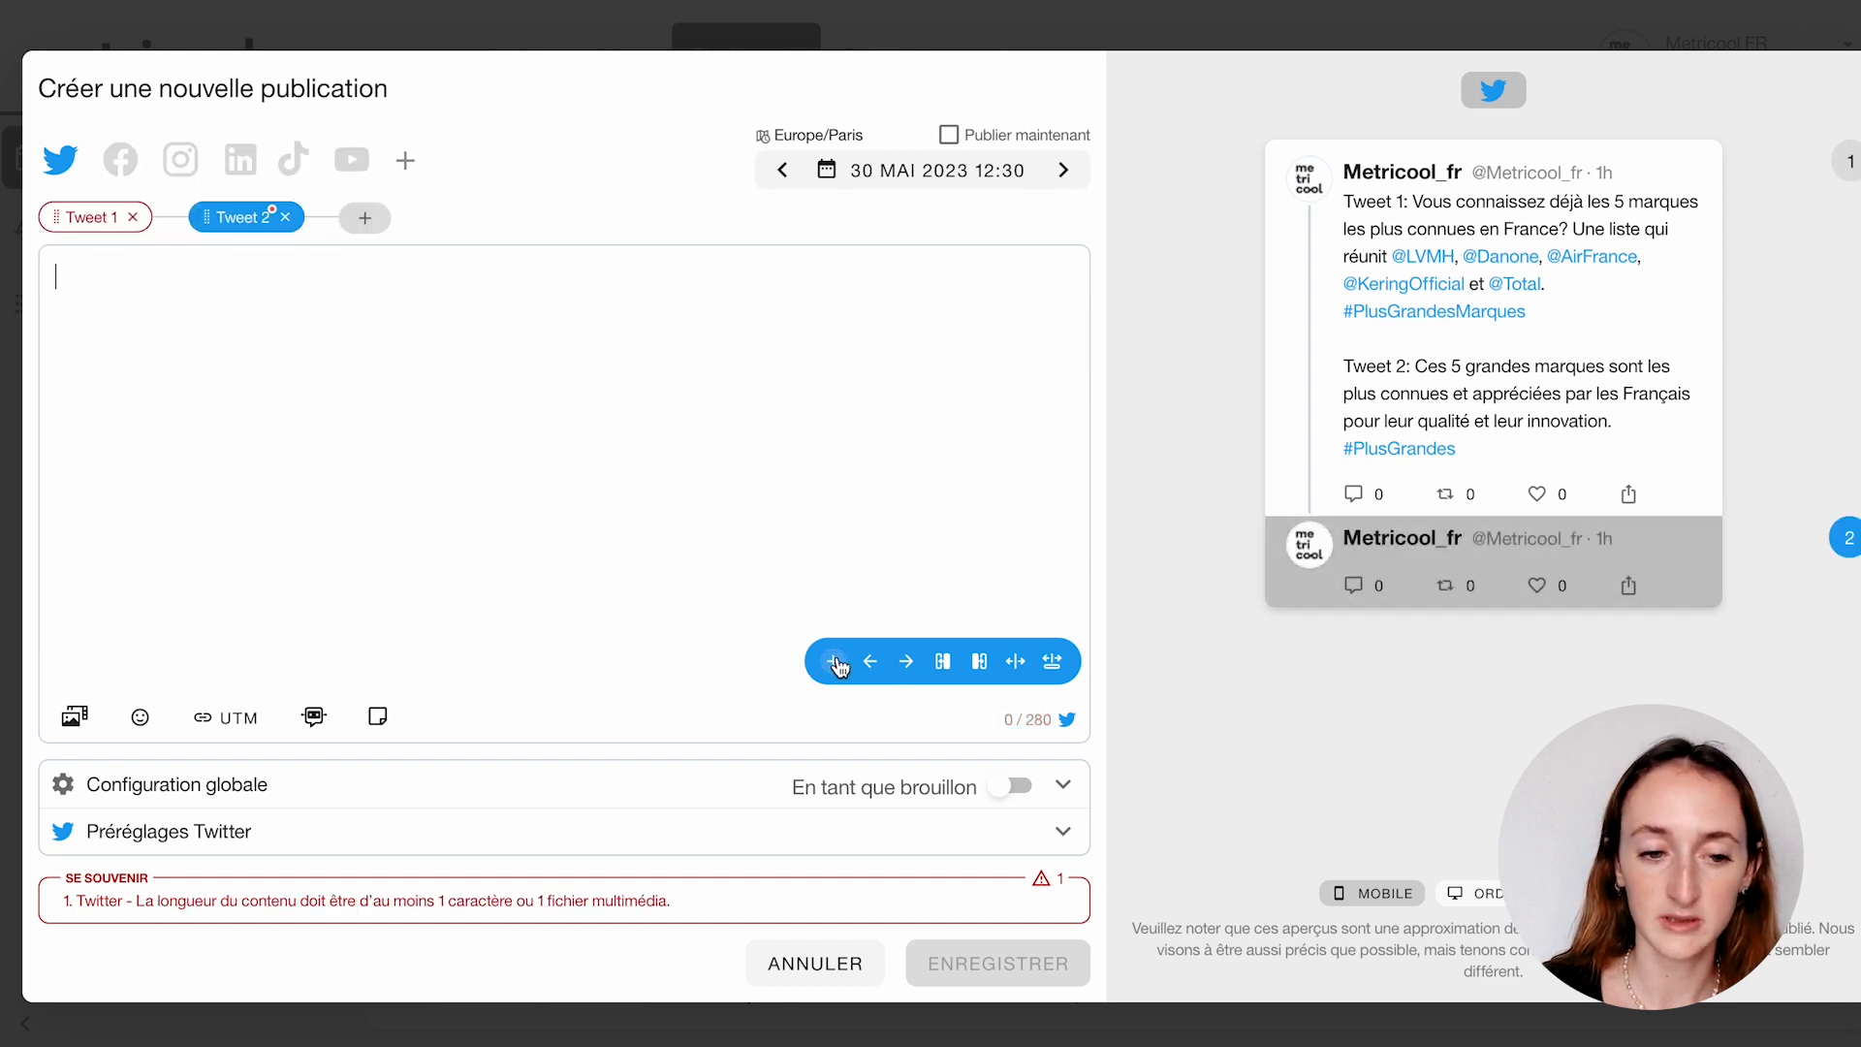
{"action": "left_click", "coordinate": [103, 223]}
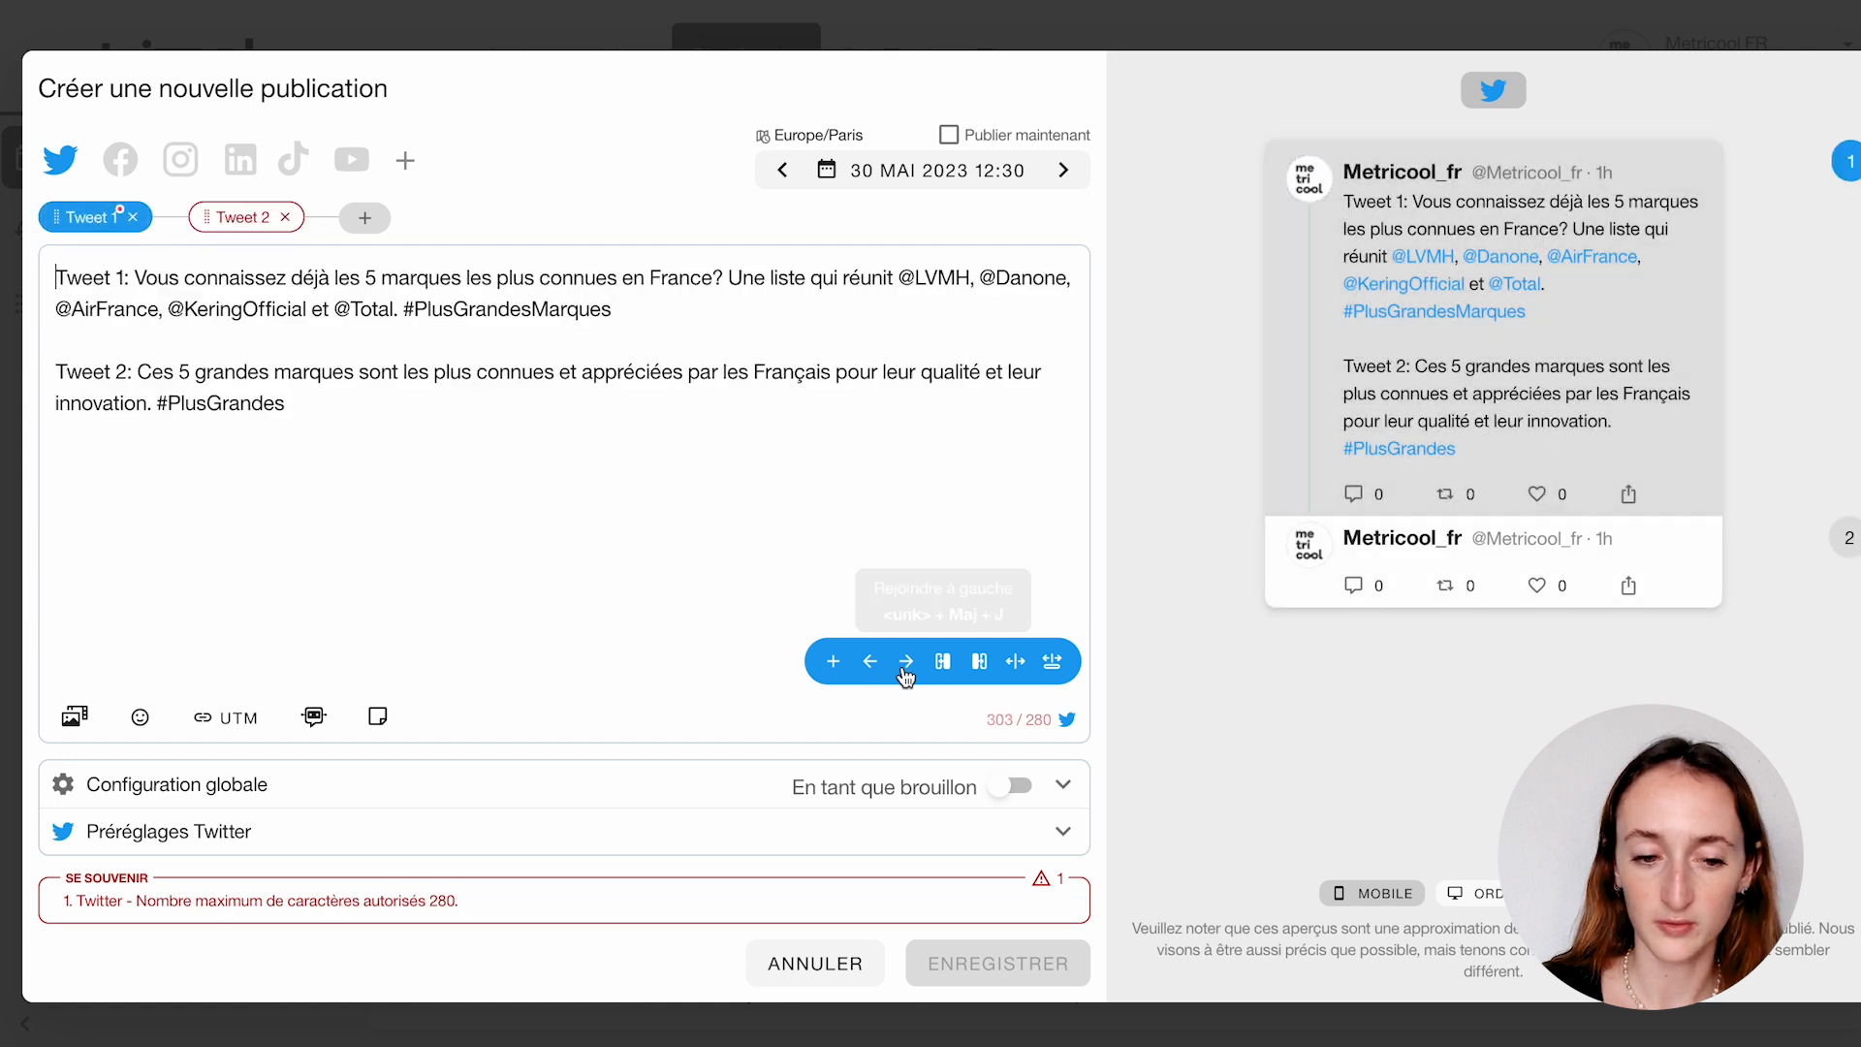
{"action": "left_click", "coordinate": [904, 663]}
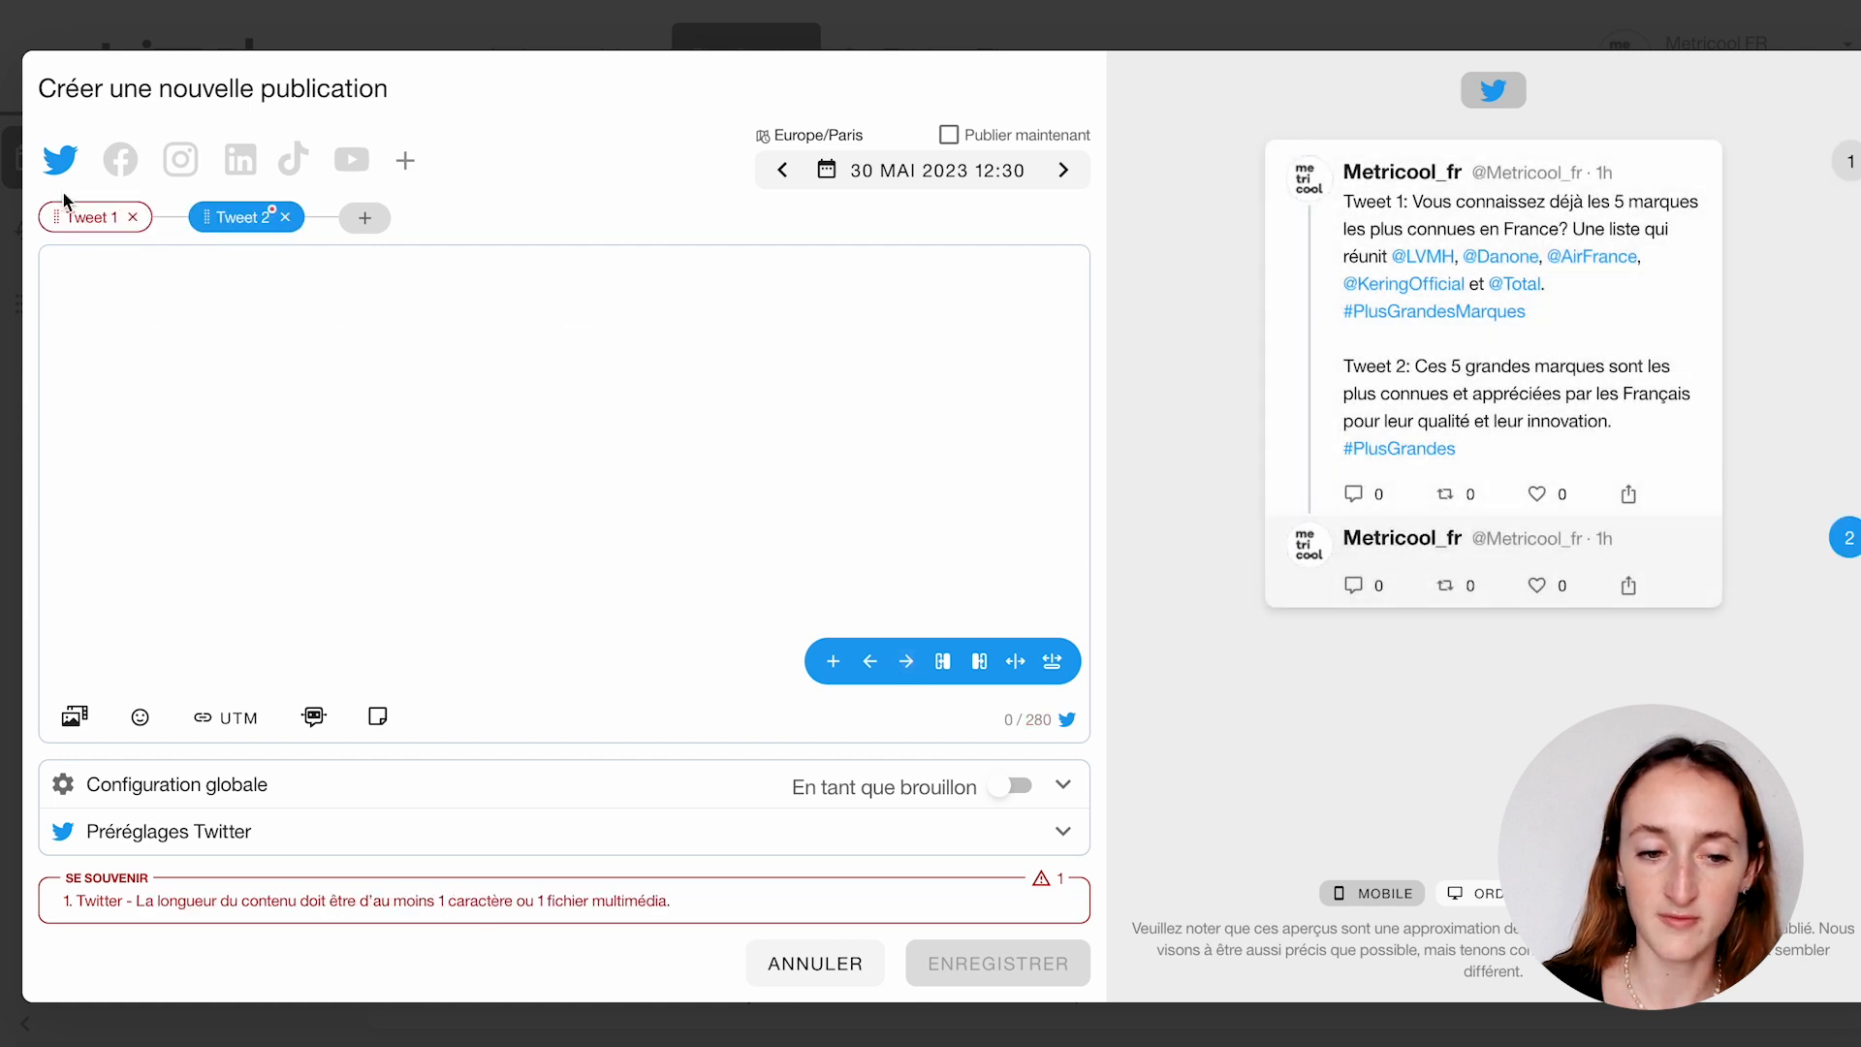
{"action": "left_click", "coordinate": [76, 215]}
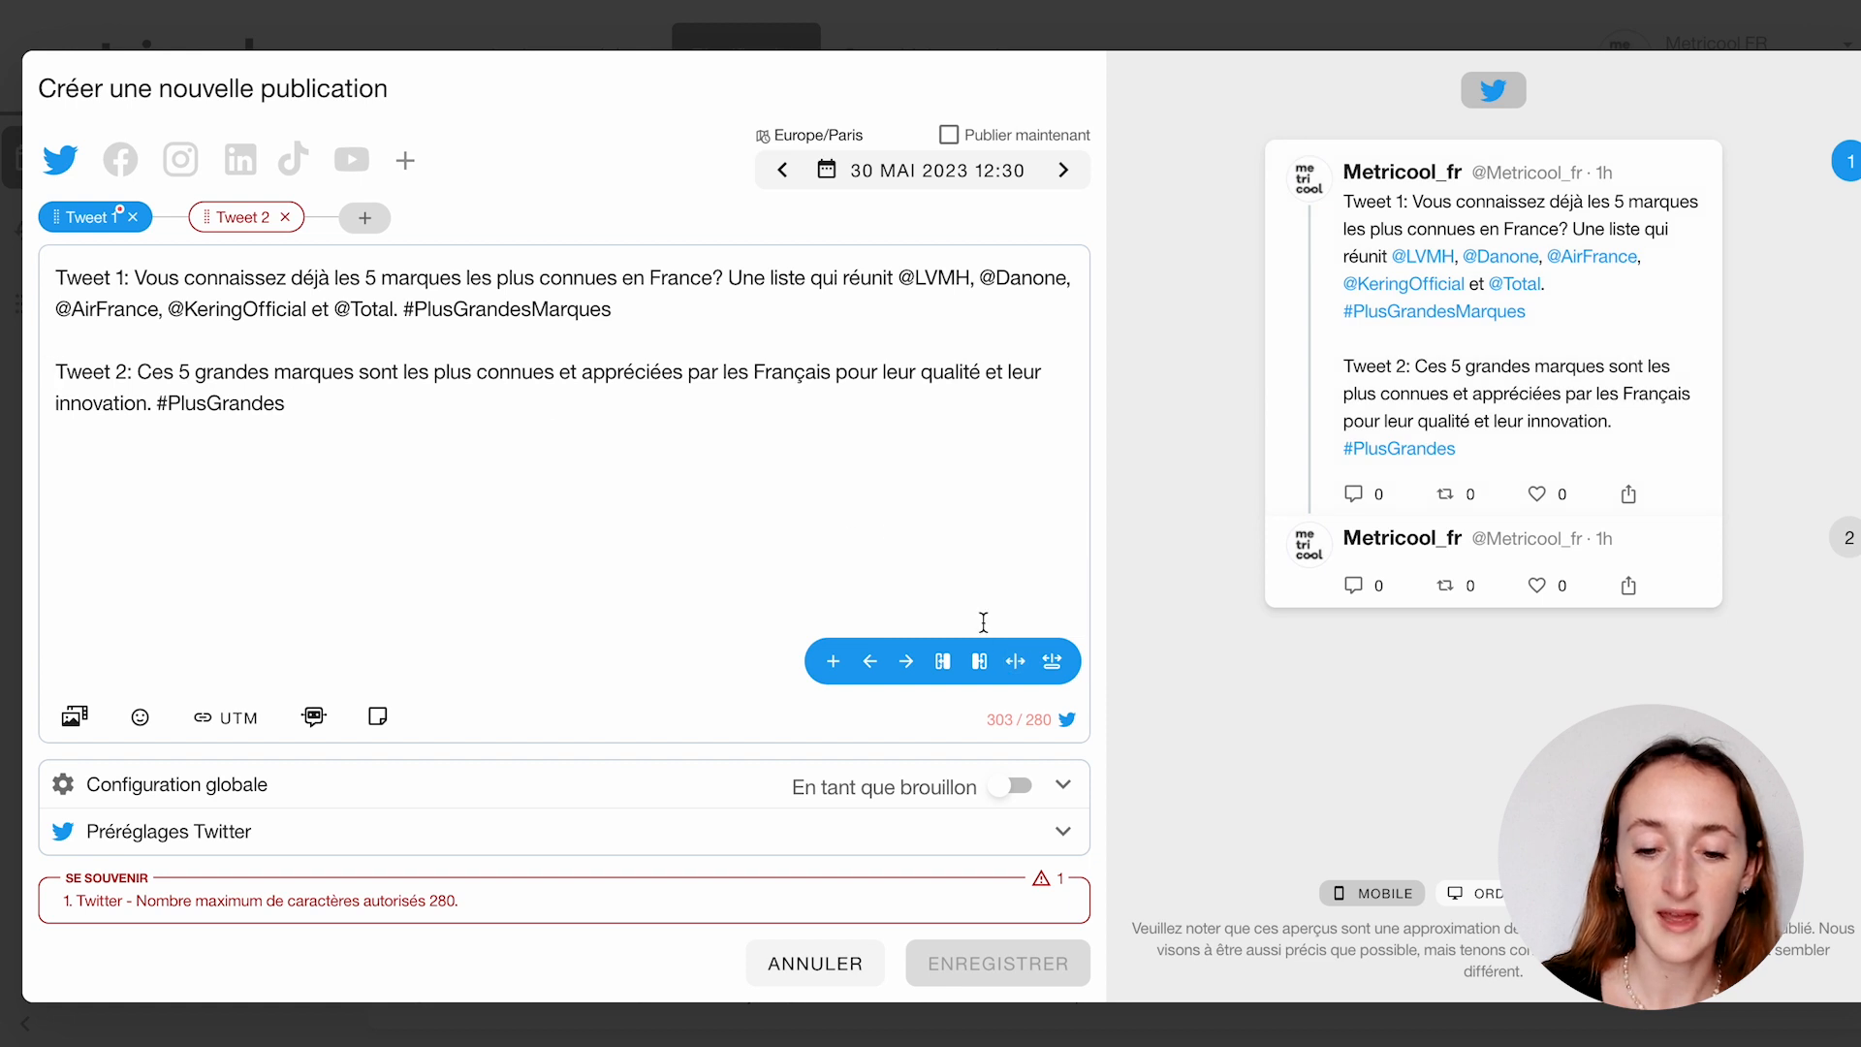
{"action": "left_click", "coordinate": [1015, 661]}
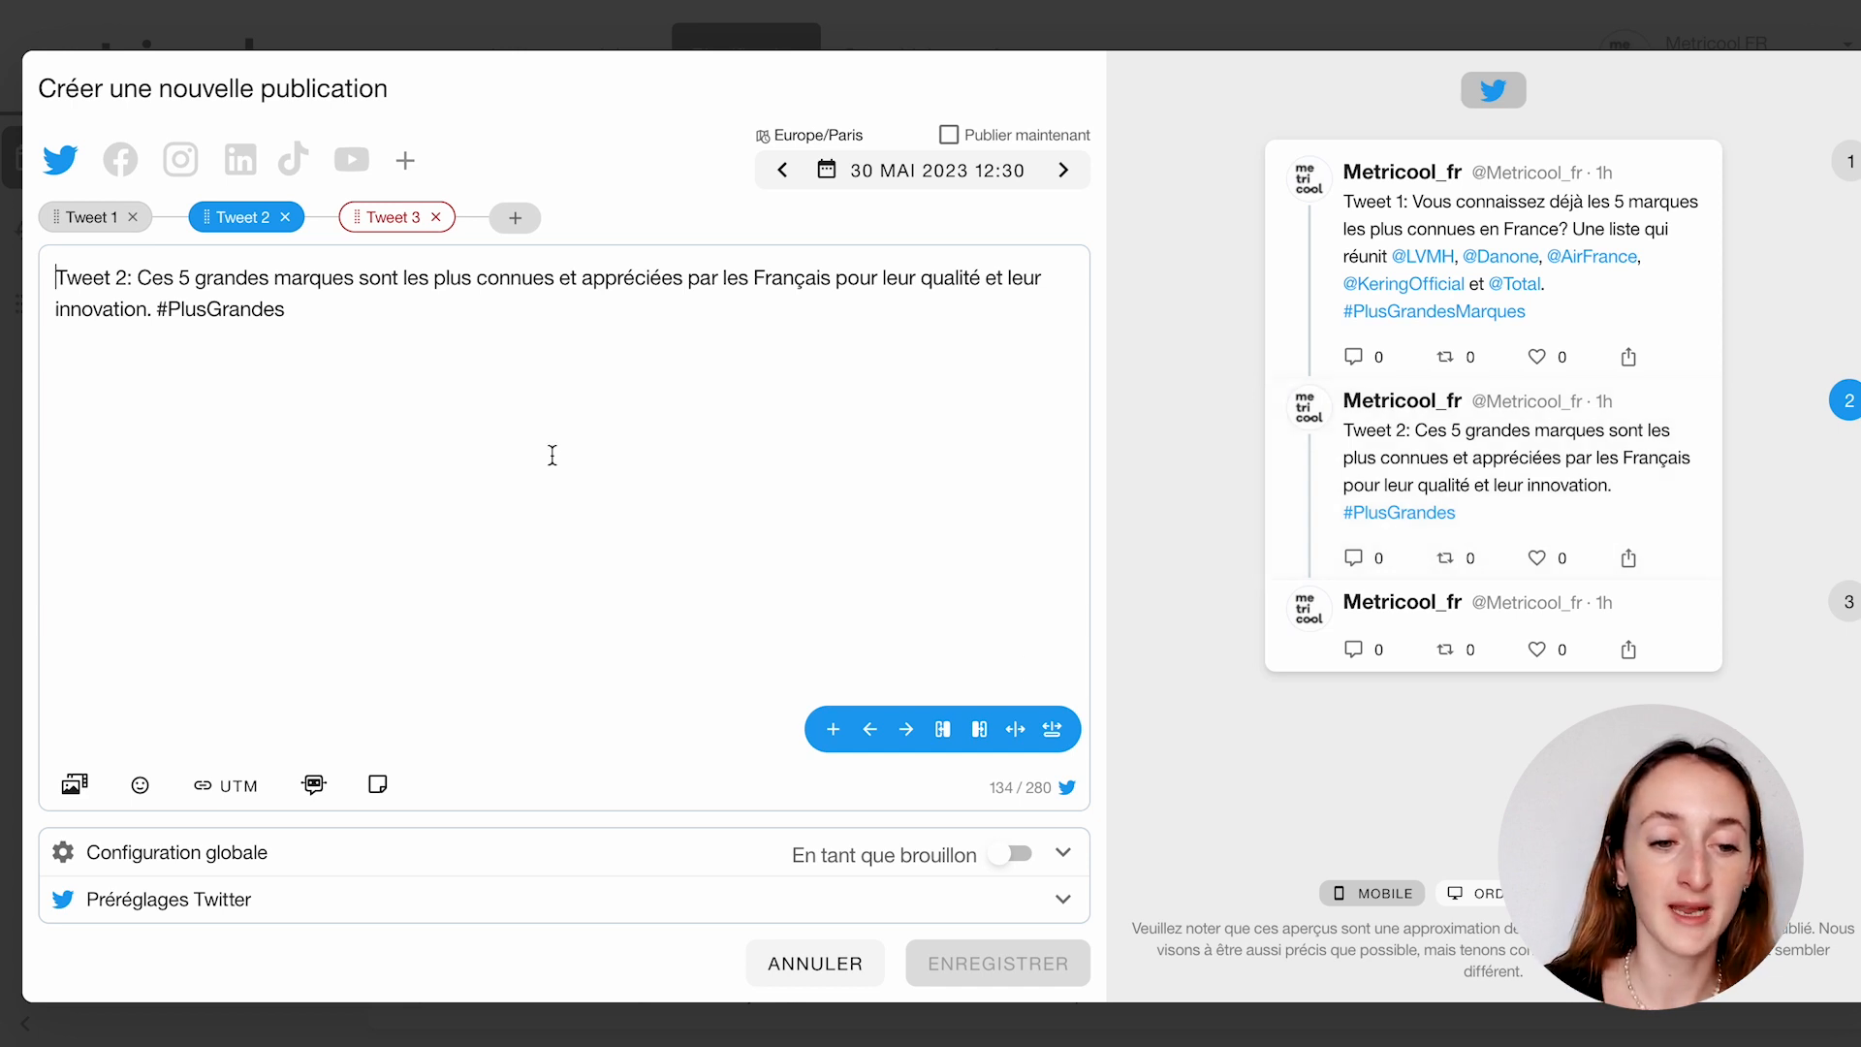
{"action": "left_click", "coordinate": [92, 217]}
{"action": "left_click_drag", "start_coordinate": [94, 278], "coordinate": [639, 365]}
{"action": "left_click_drag", "start_coordinate": [356, 281], "coordinate": [462, 373]}
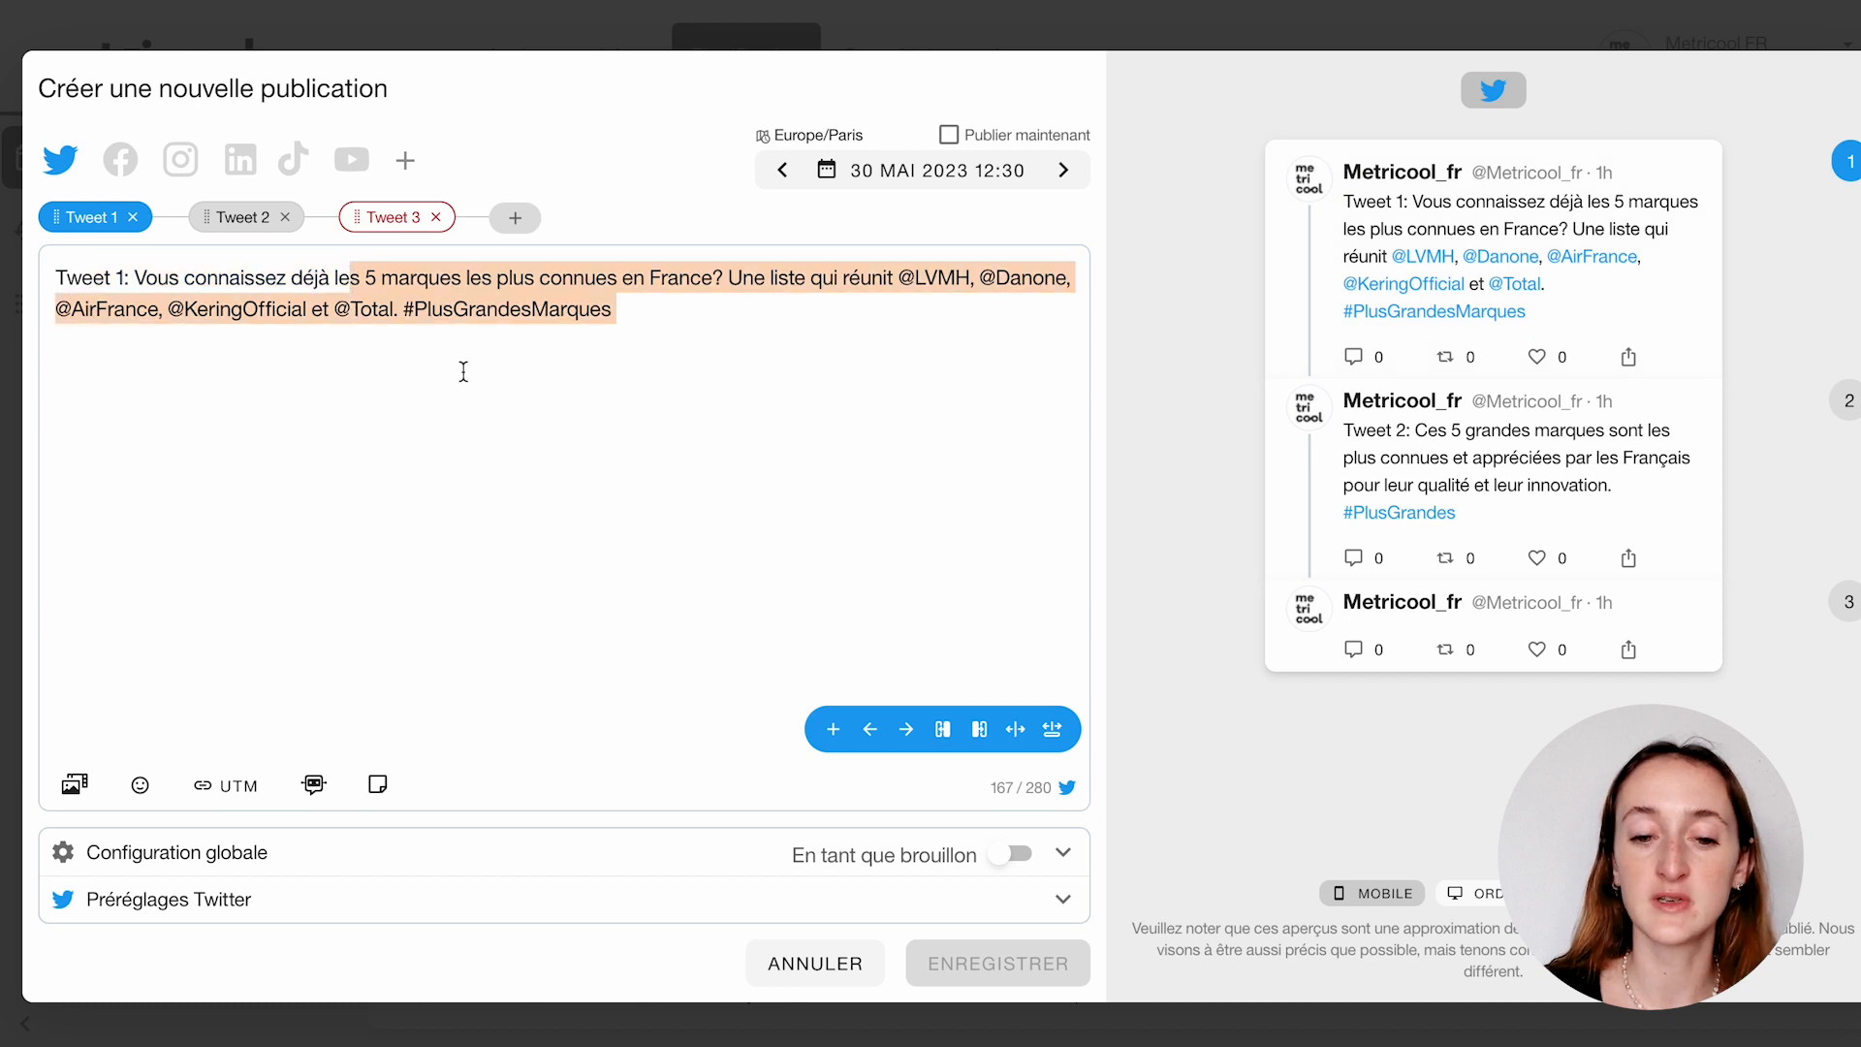
{"action": "left_click", "coordinate": [462, 372]}
{"action": "left_click_drag", "start_coordinate": [752, 278], "coordinate": [912, 300]}
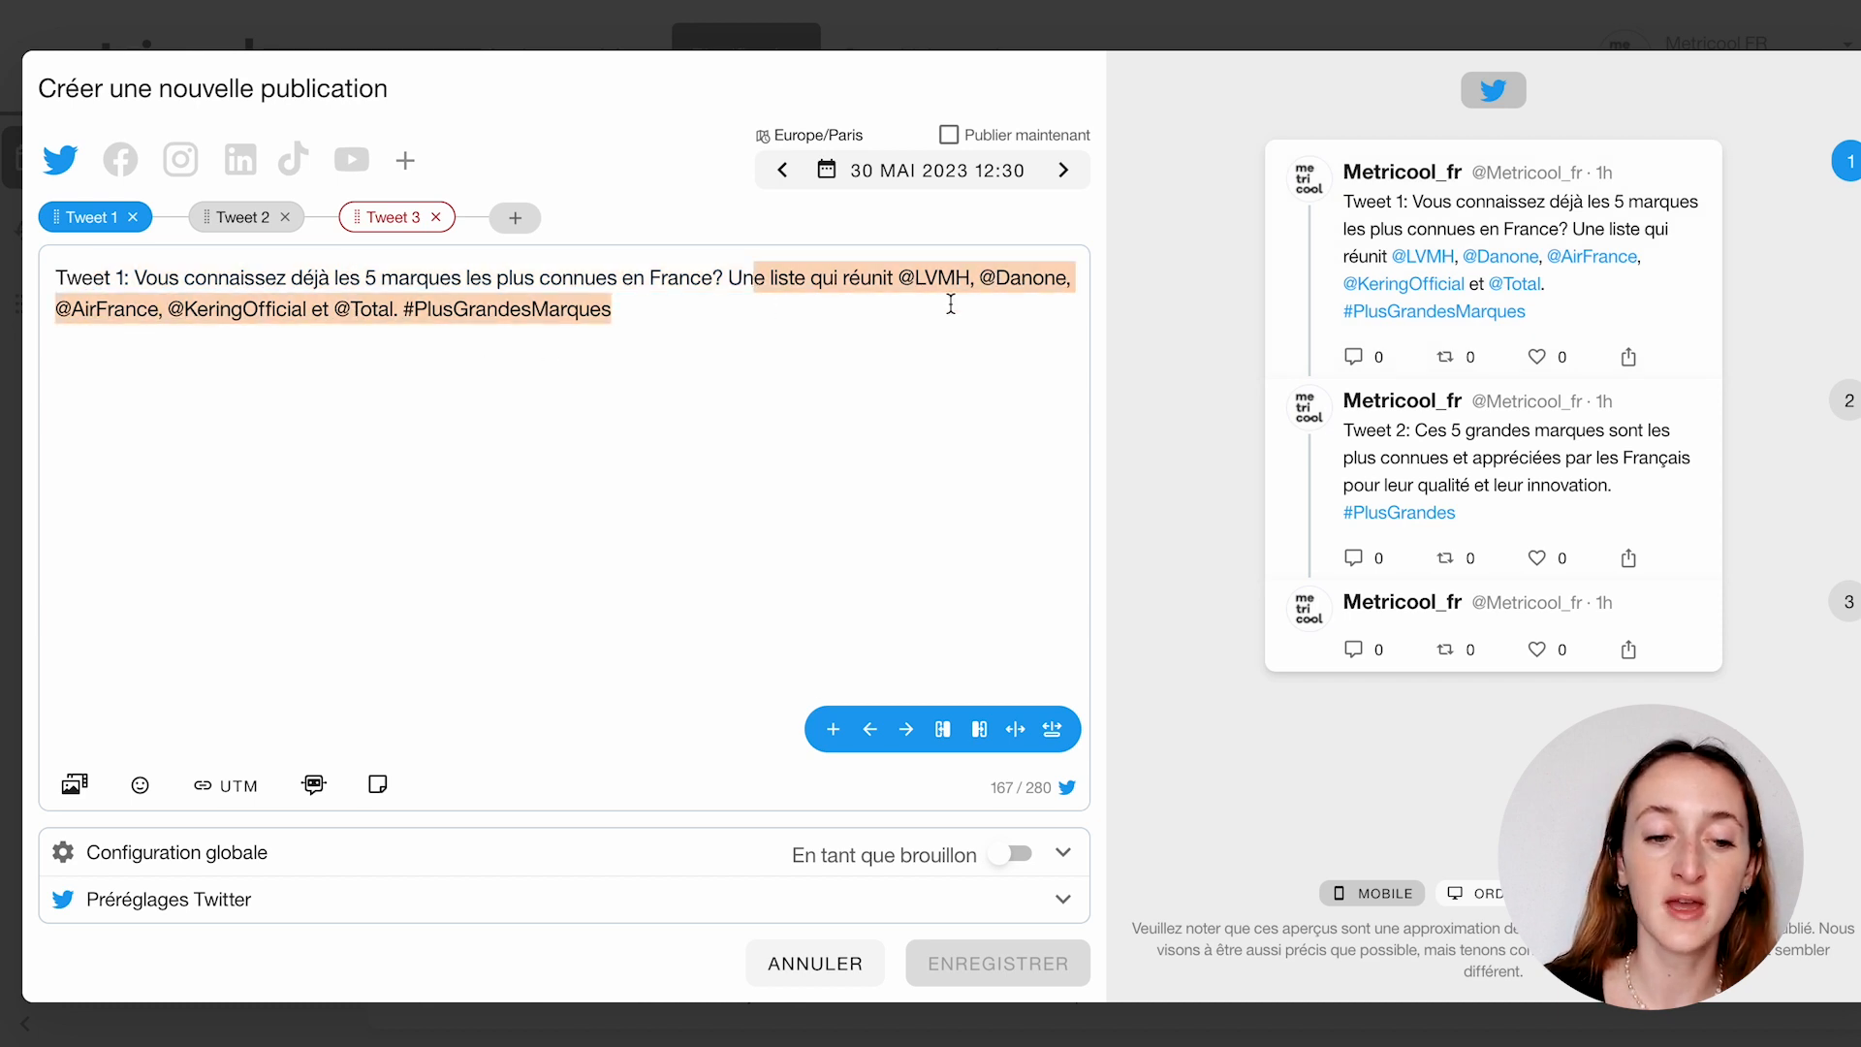
{"action": "left_click", "coordinate": [904, 279]}
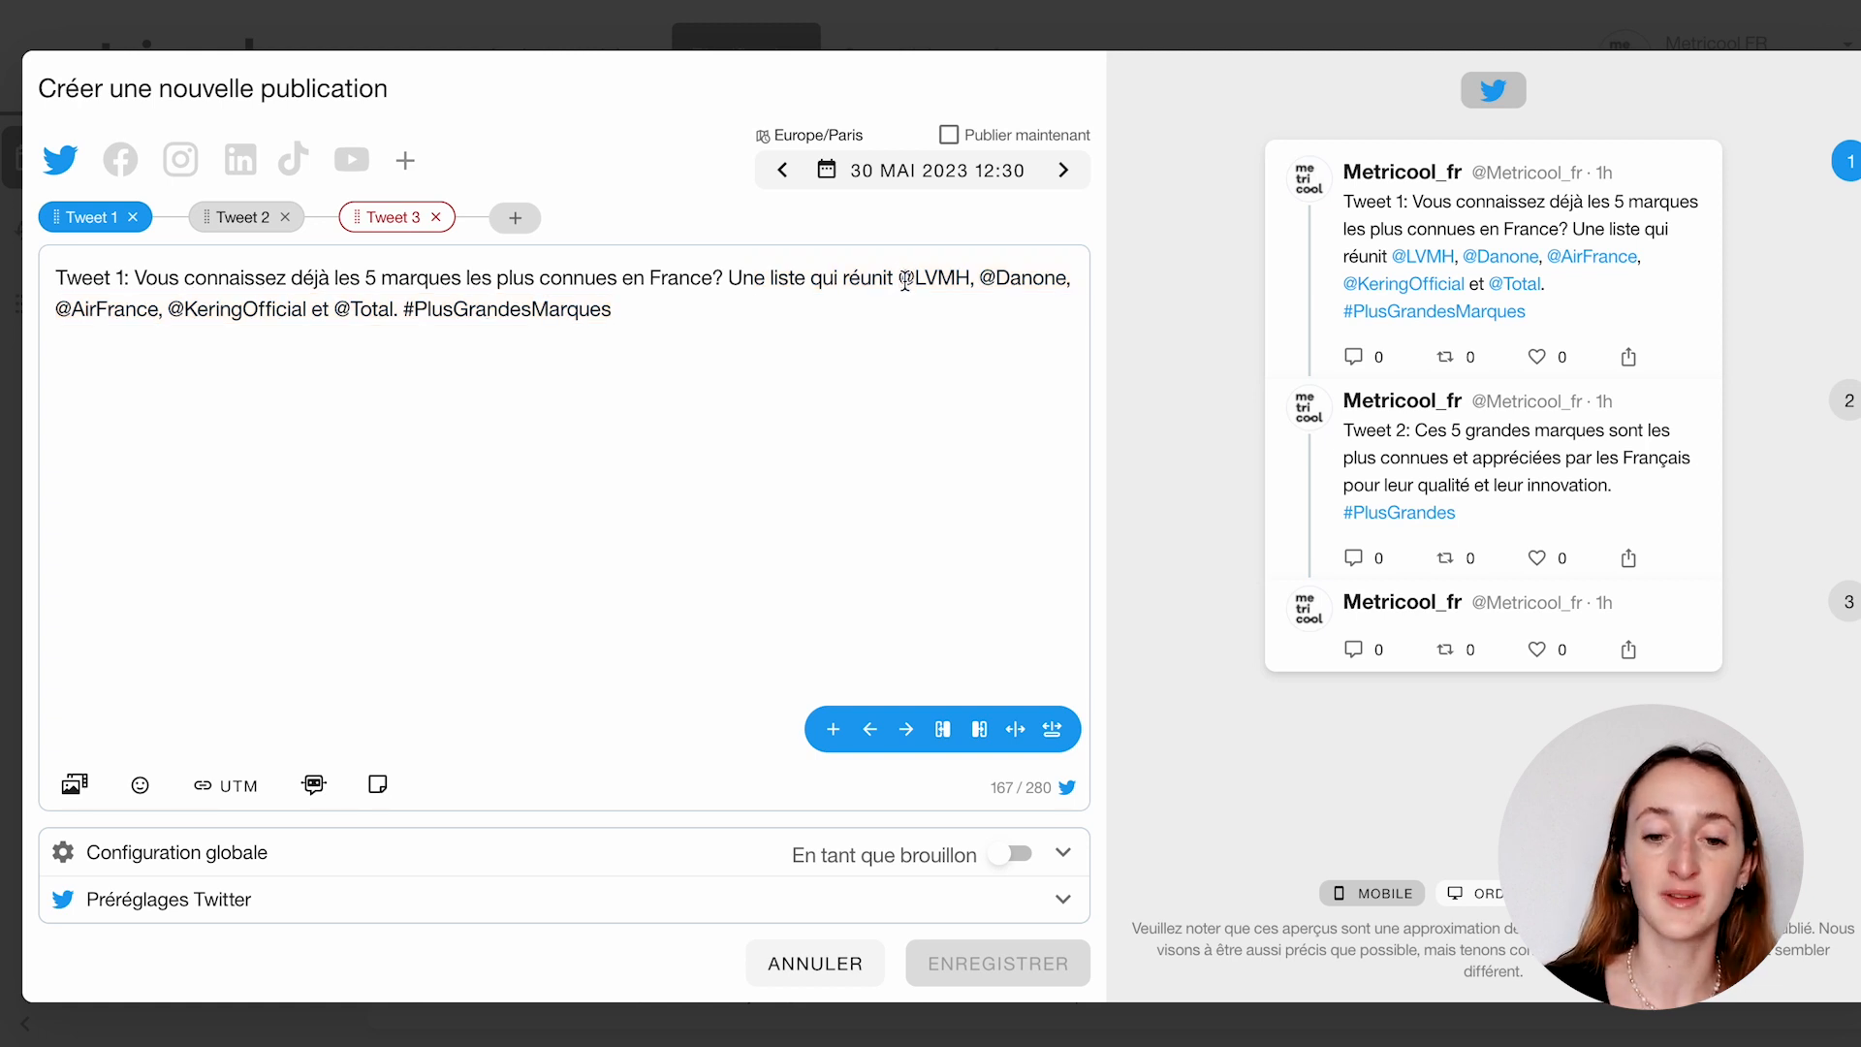
{"action": "left_click", "coordinate": [1017, 734]}
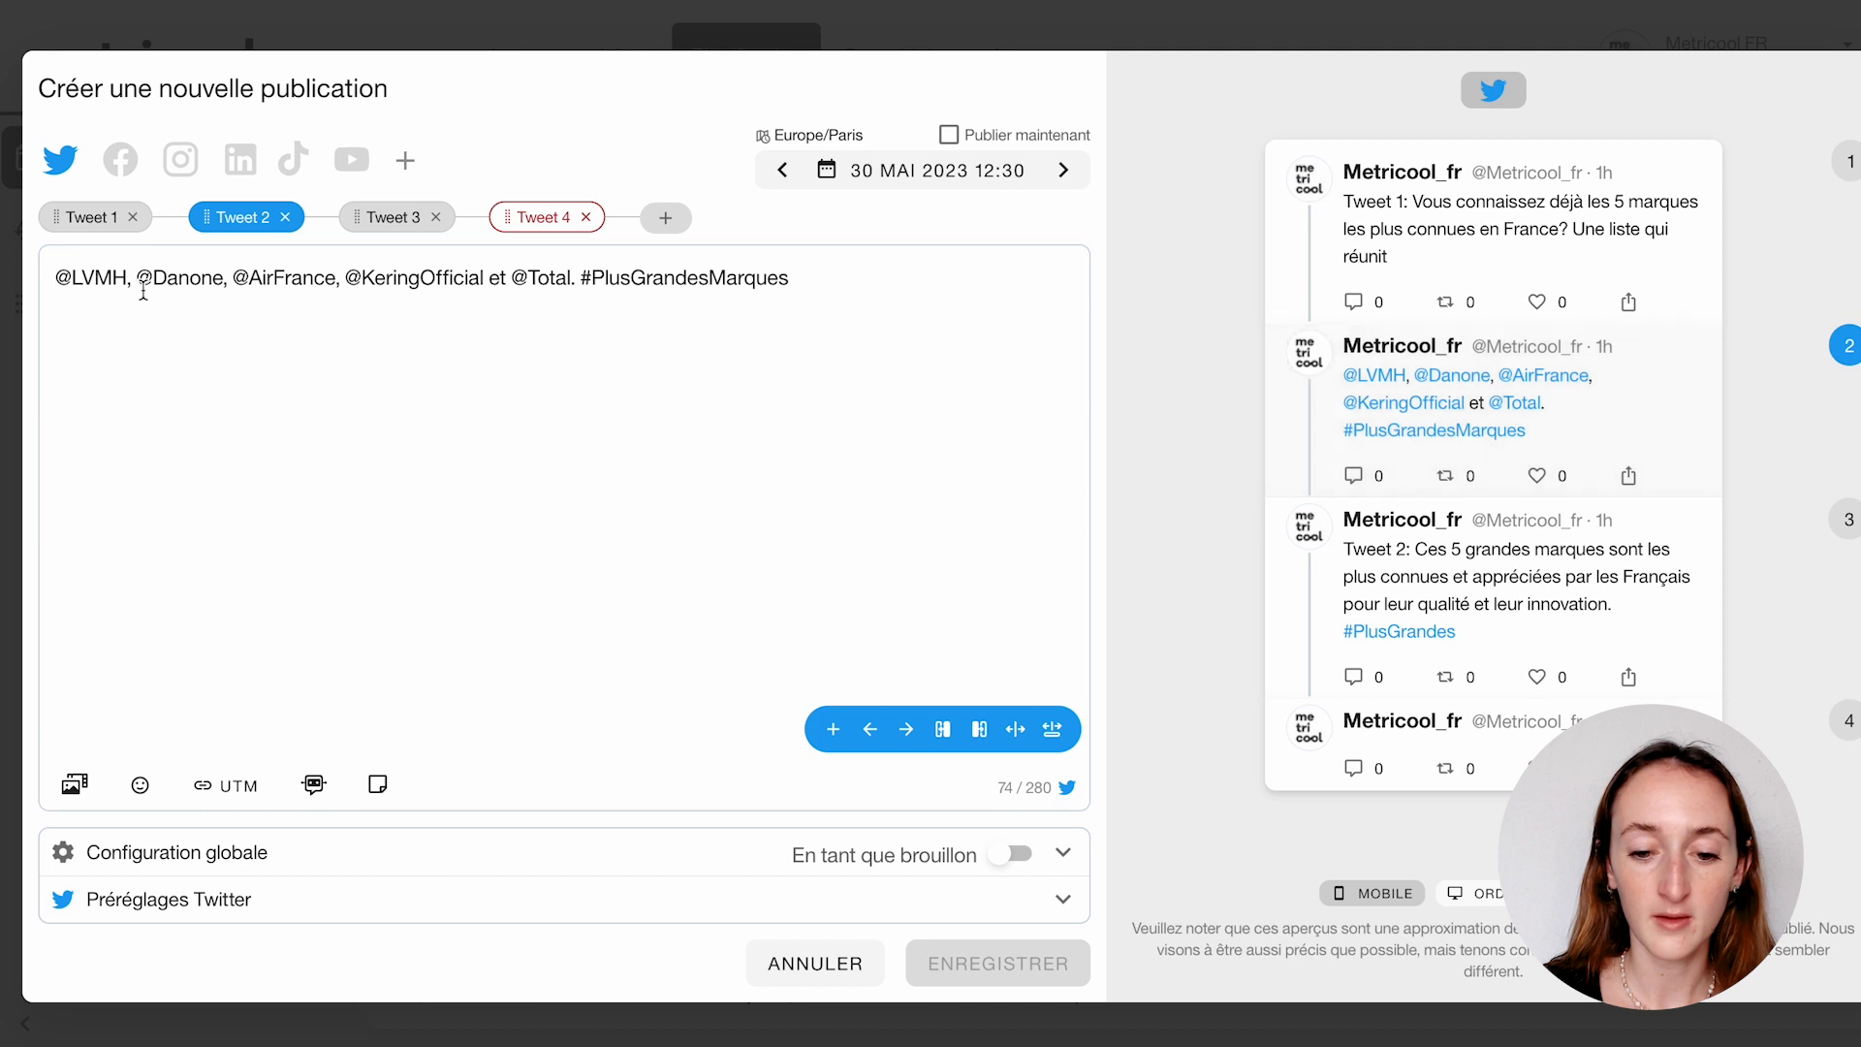
{"action": "left_click", "coordinate": [1015, 729]}
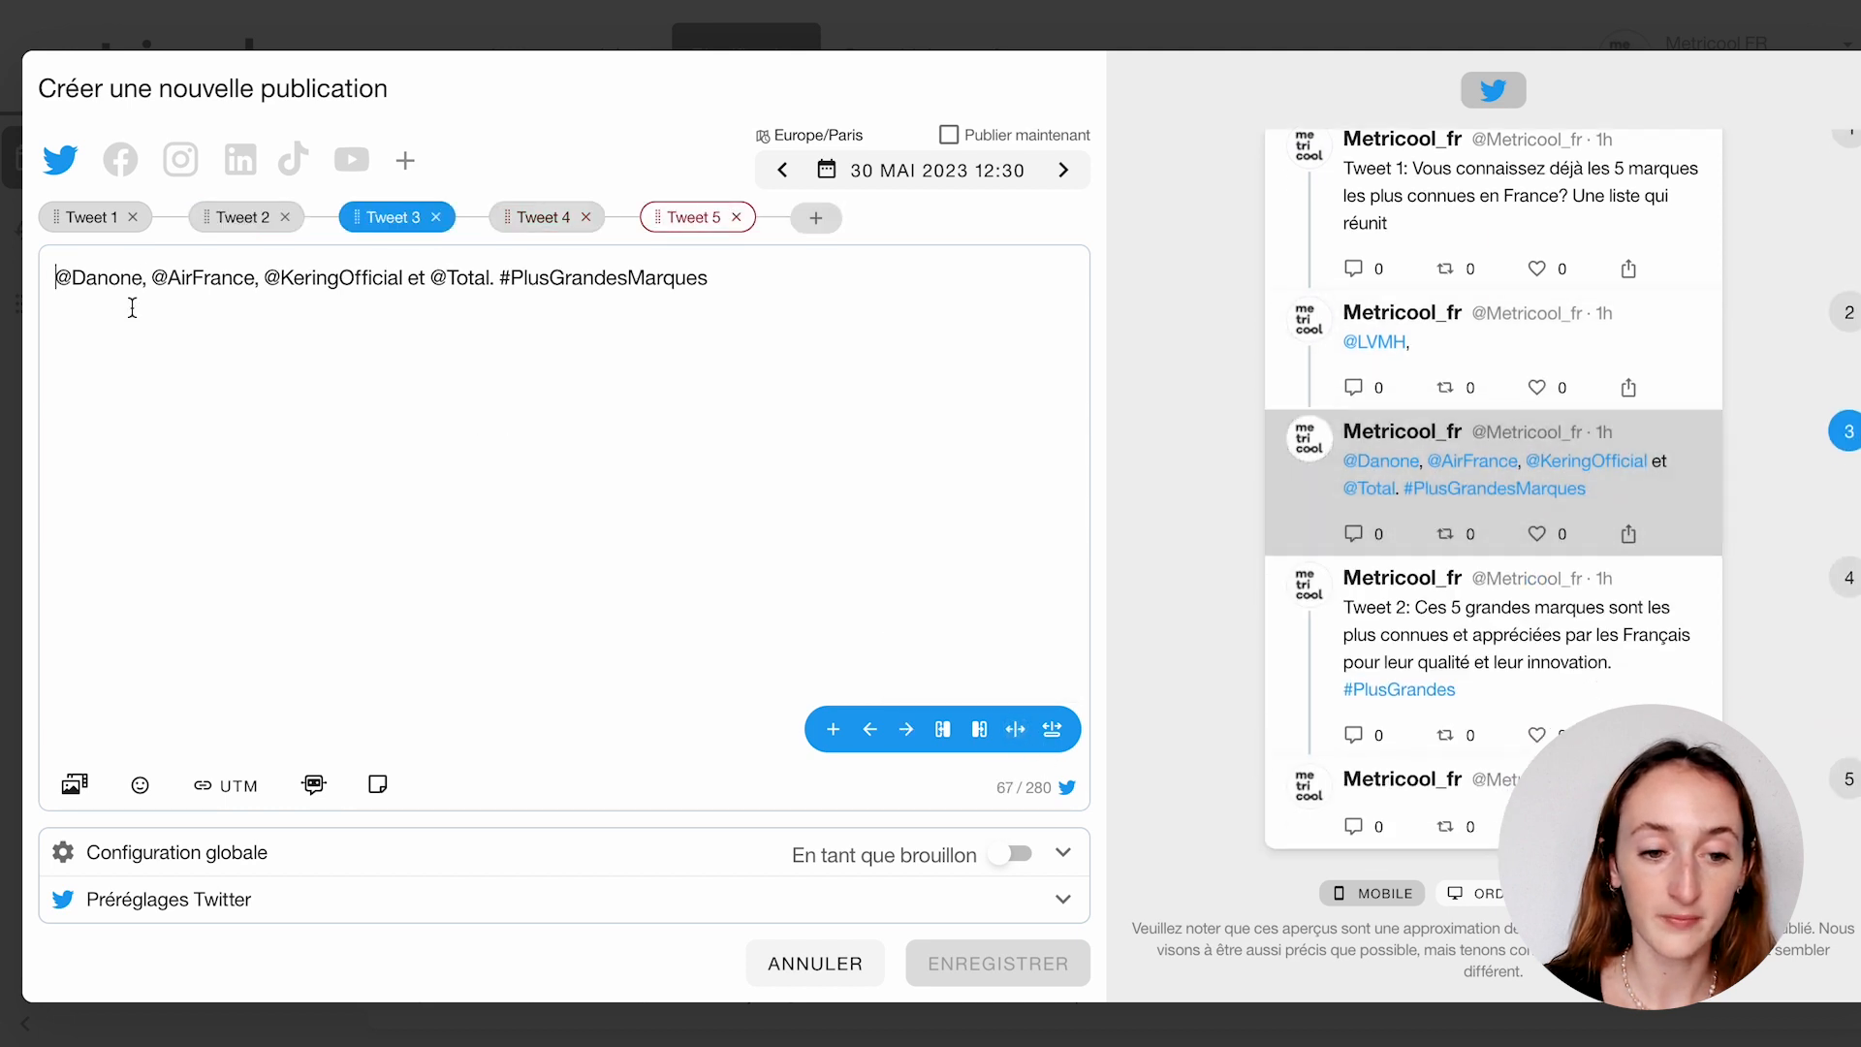
{"action": "left_click", "coordinate": [1015, 729]}
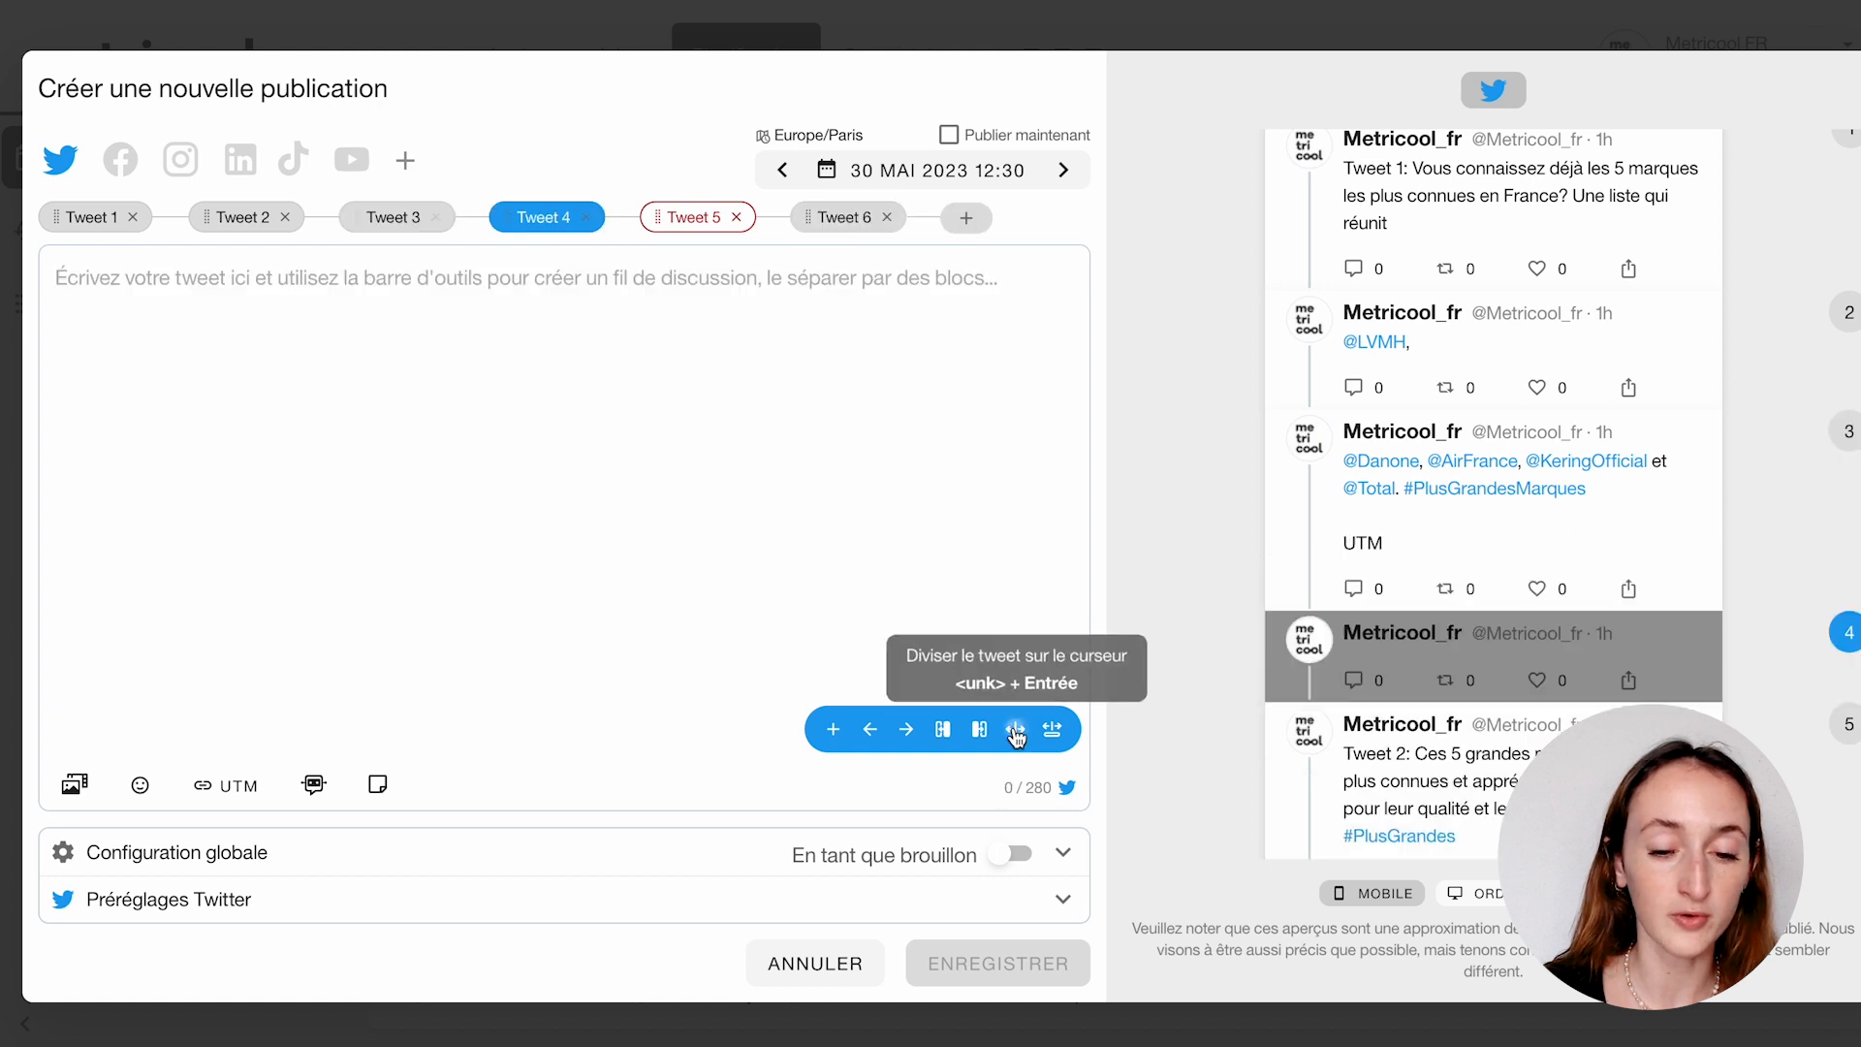
{"action": "left_click", "coordinate": [357, 215]}
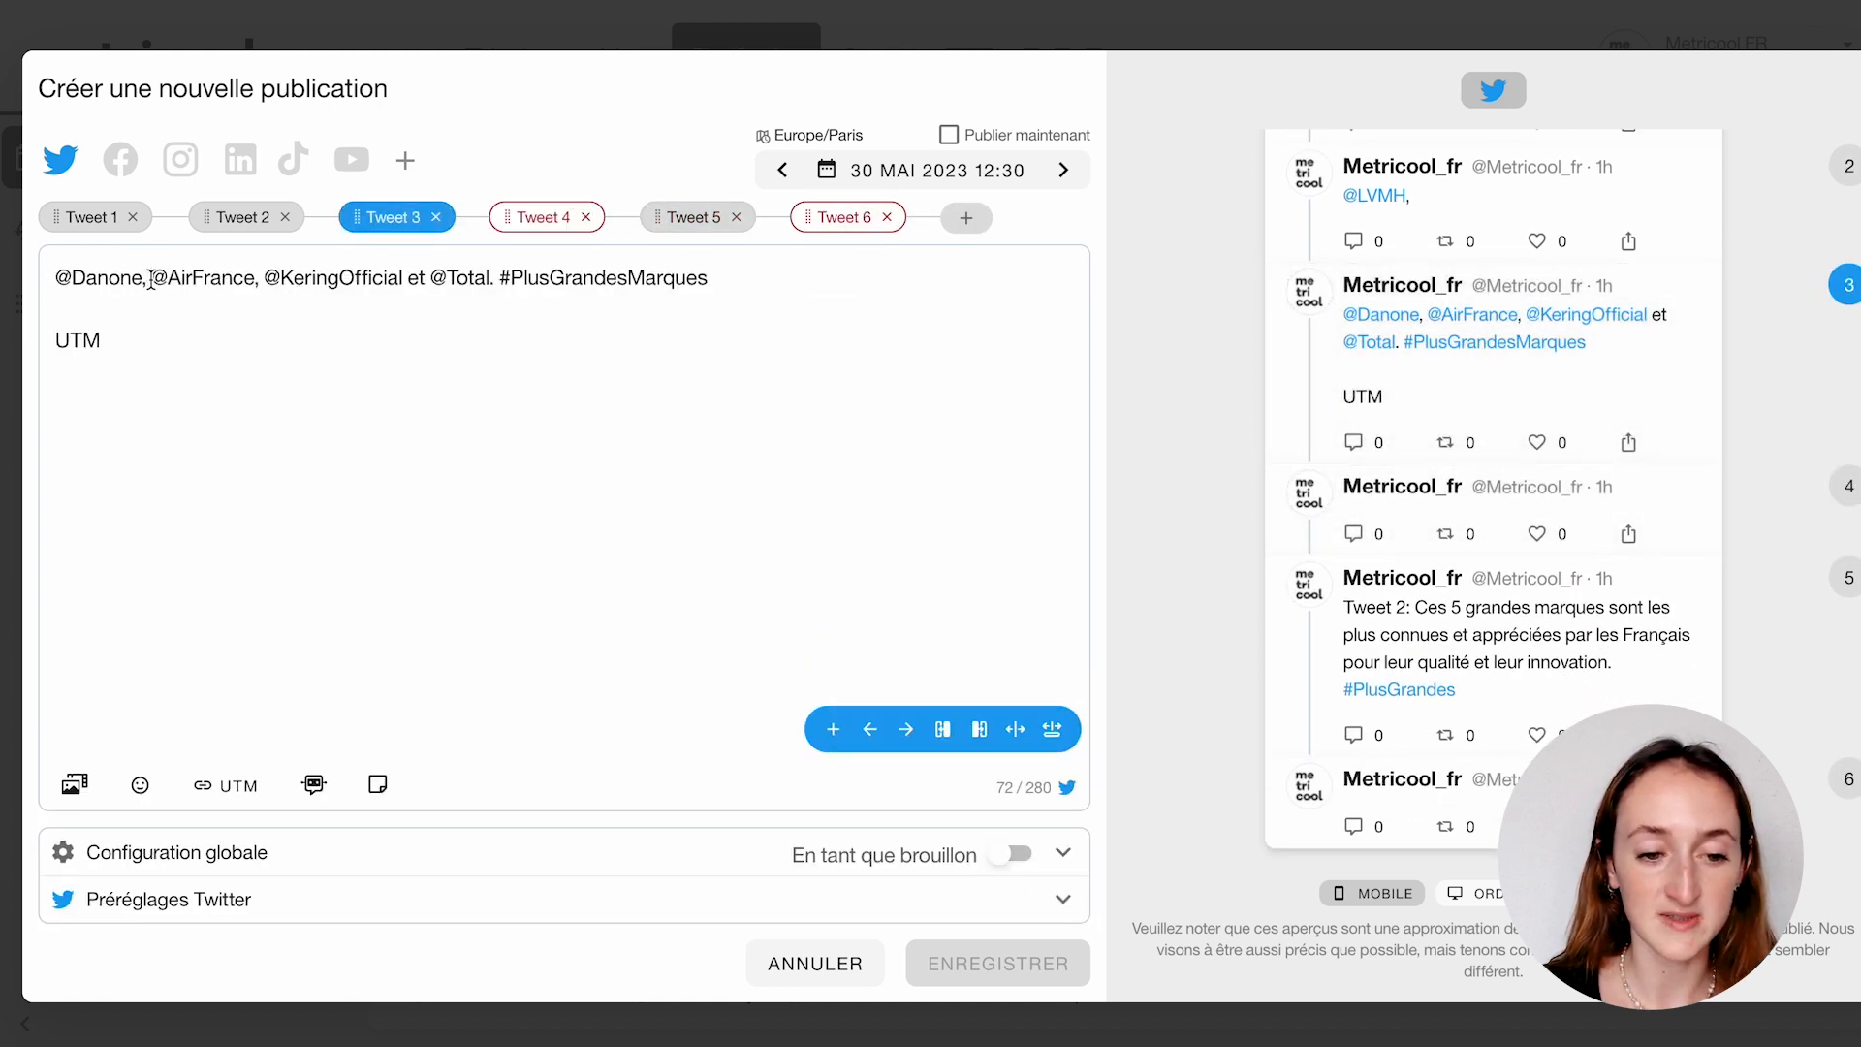
{"action": "left_click", "coordinate": [1015, 728]}
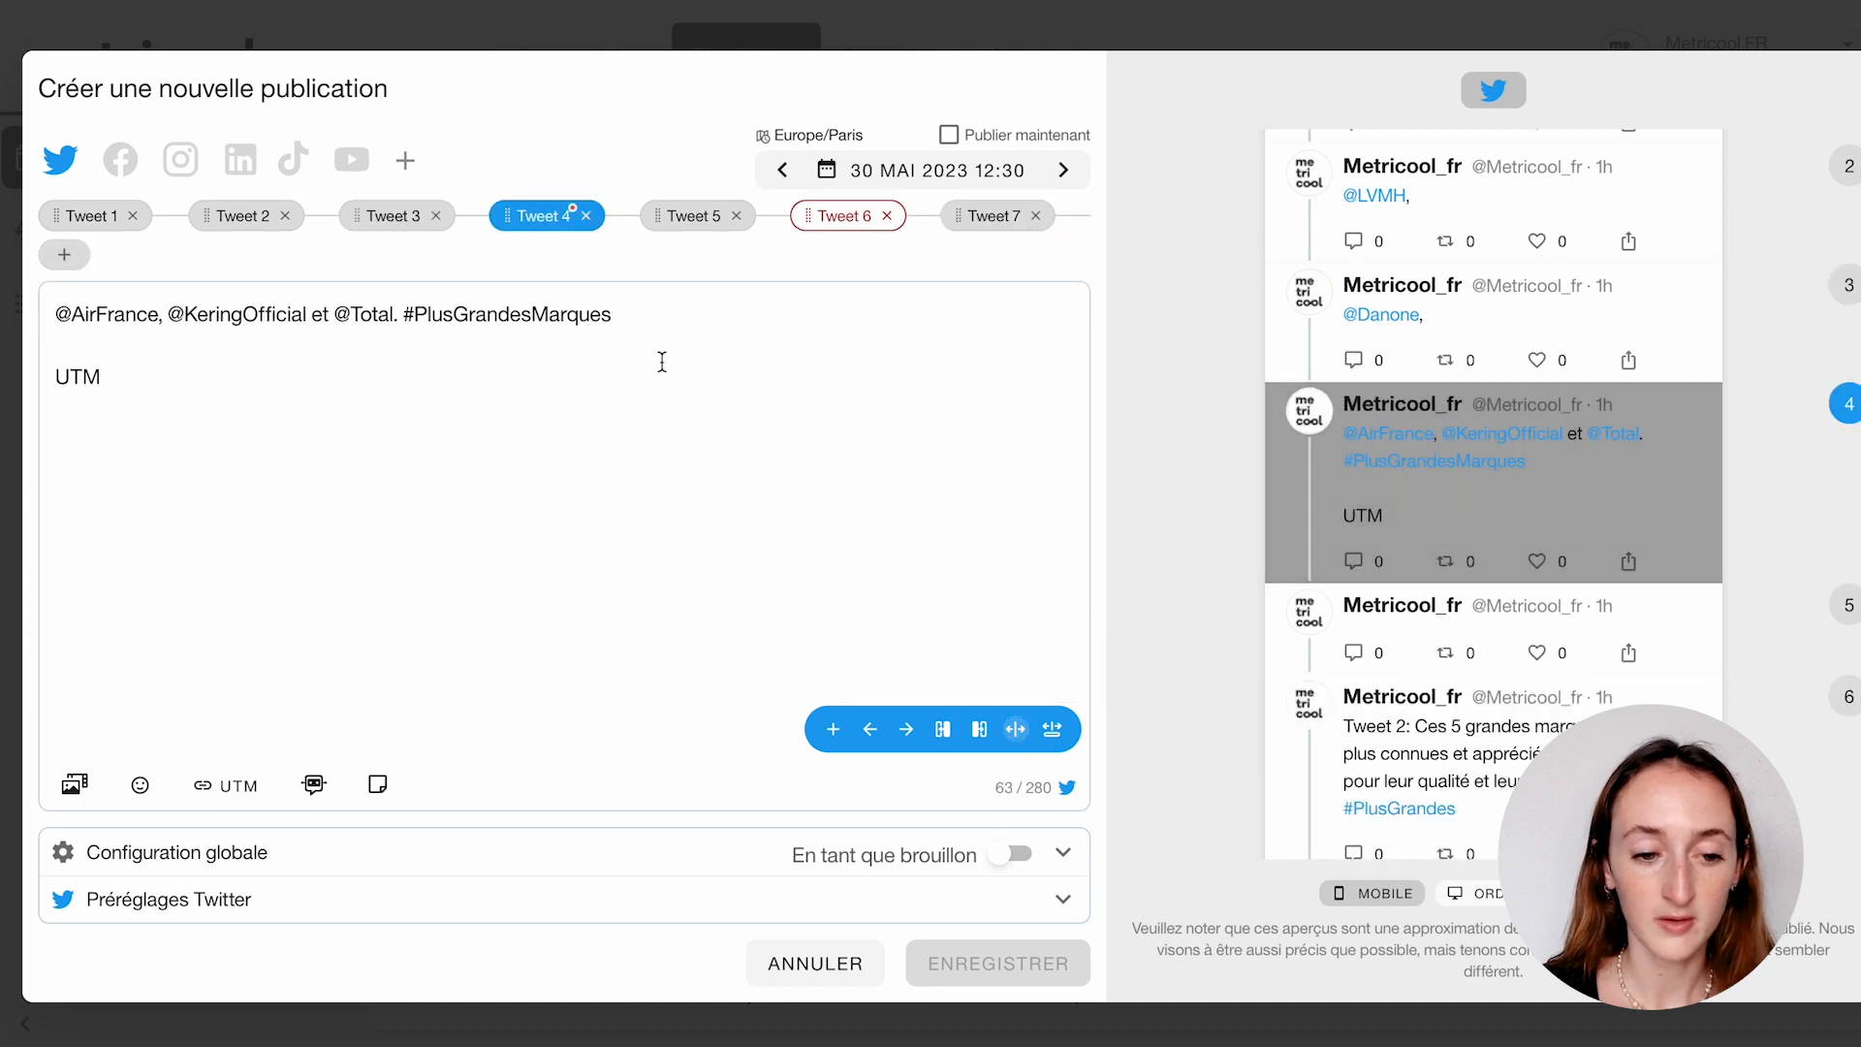
{"action": "left_click", "coordinate": [688, 223]}
{"action": "left_click", "coordinate": [528, 215]}
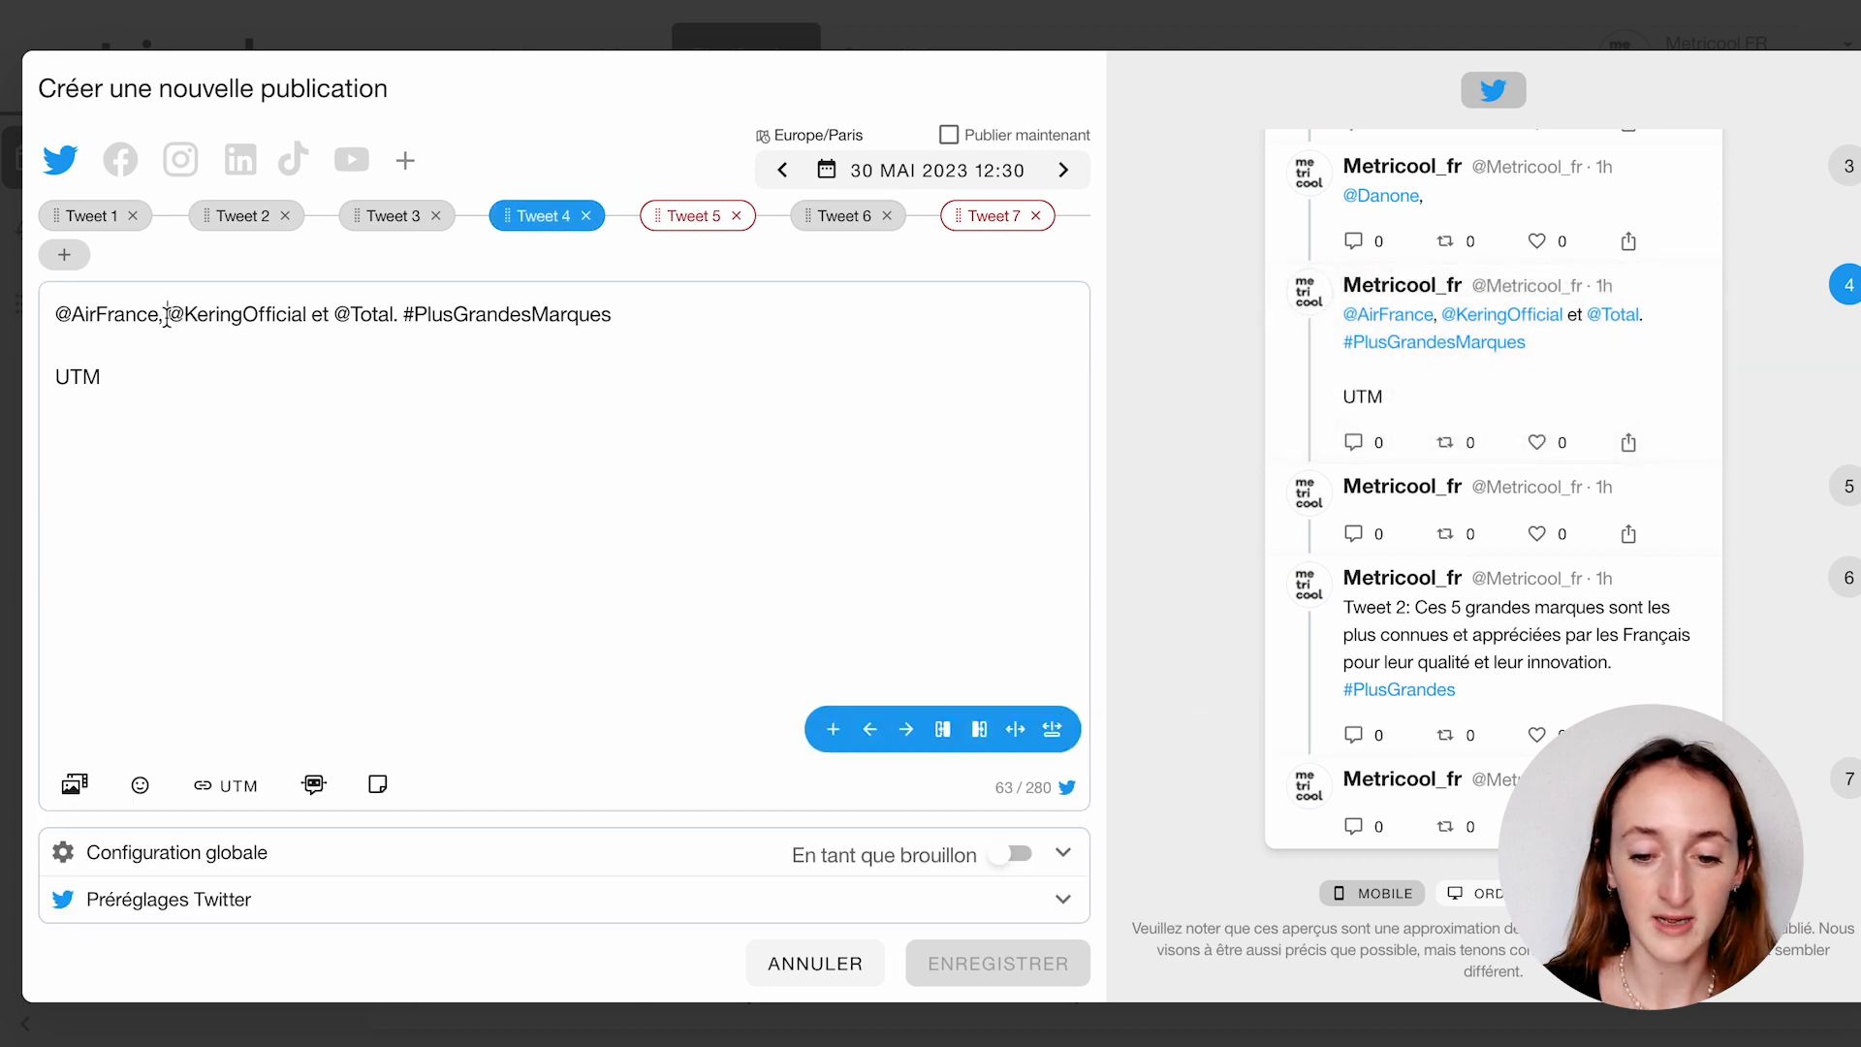
{"action": "left_click", "coordinate": [1014, 729]}
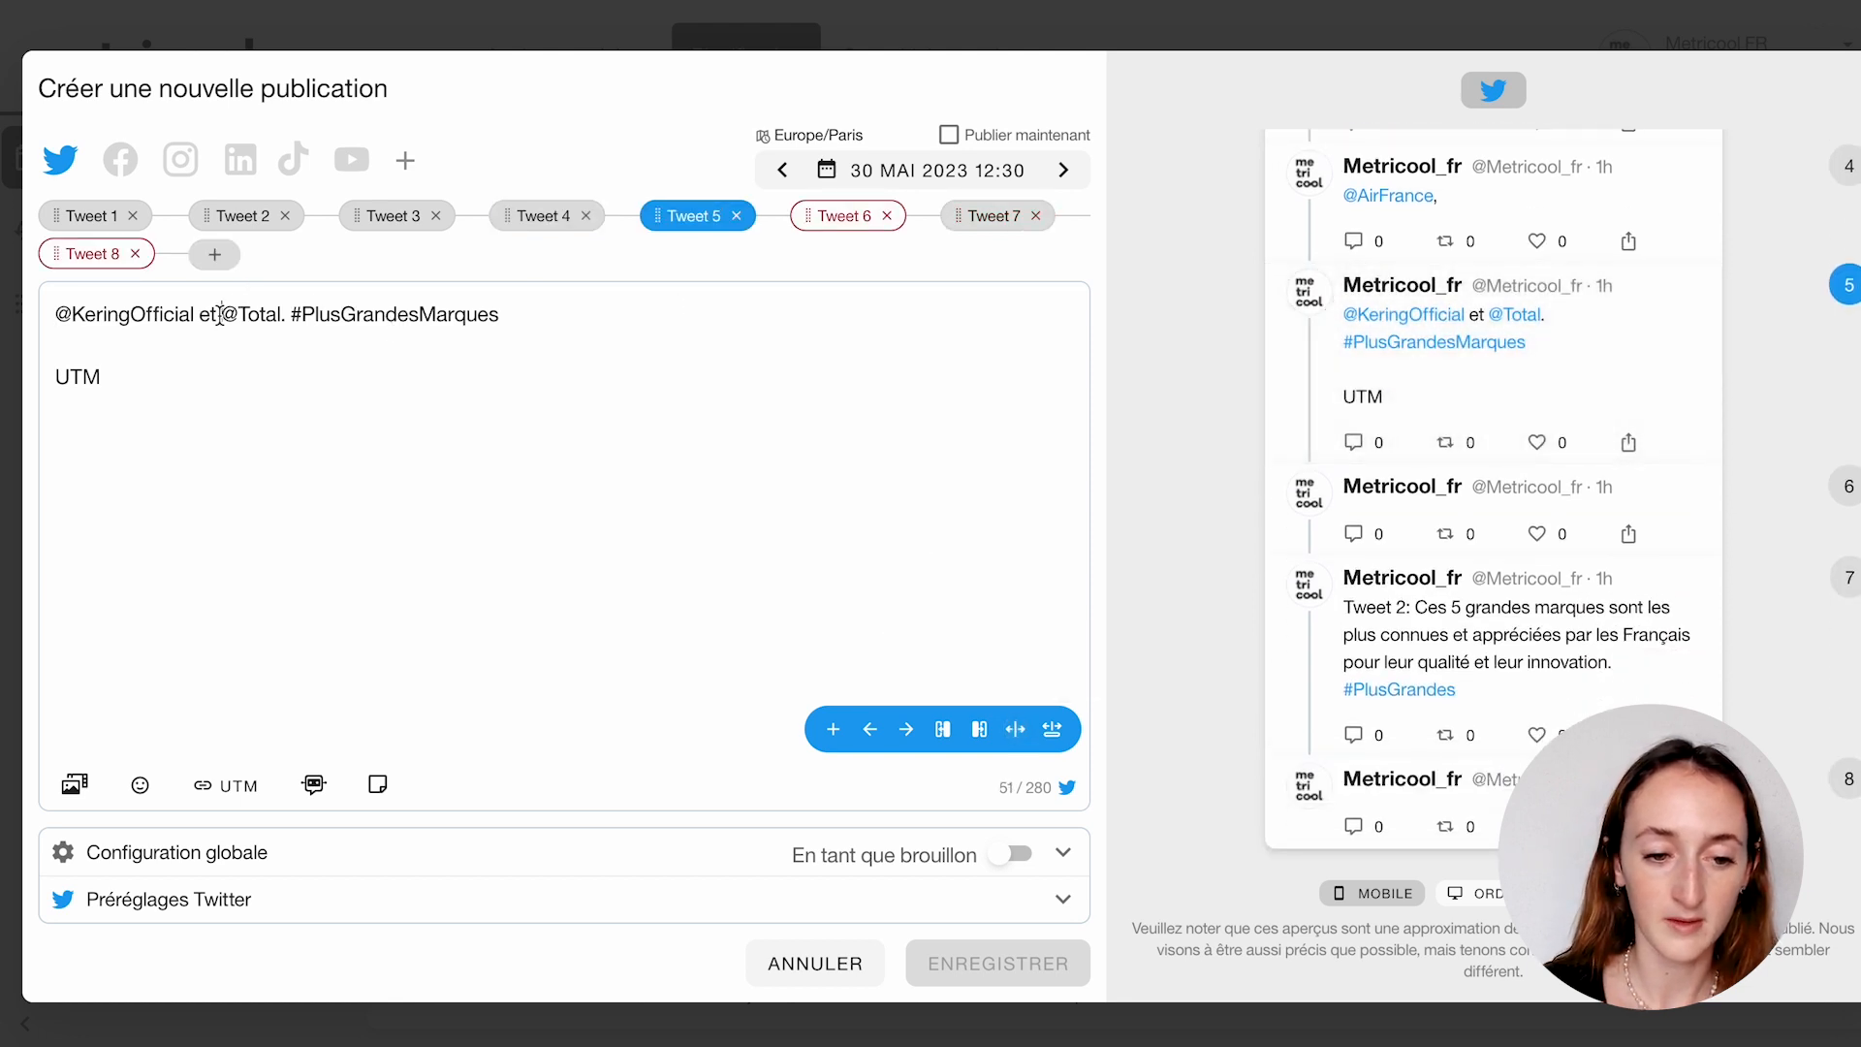
{"action": "left_click", "coordinate": [221, 314]}
{"action": "key", "text": "BackSpace"}
{"action": "key", "text": "BackSpace"}
{"action": "key", "text": "BackSpace"}
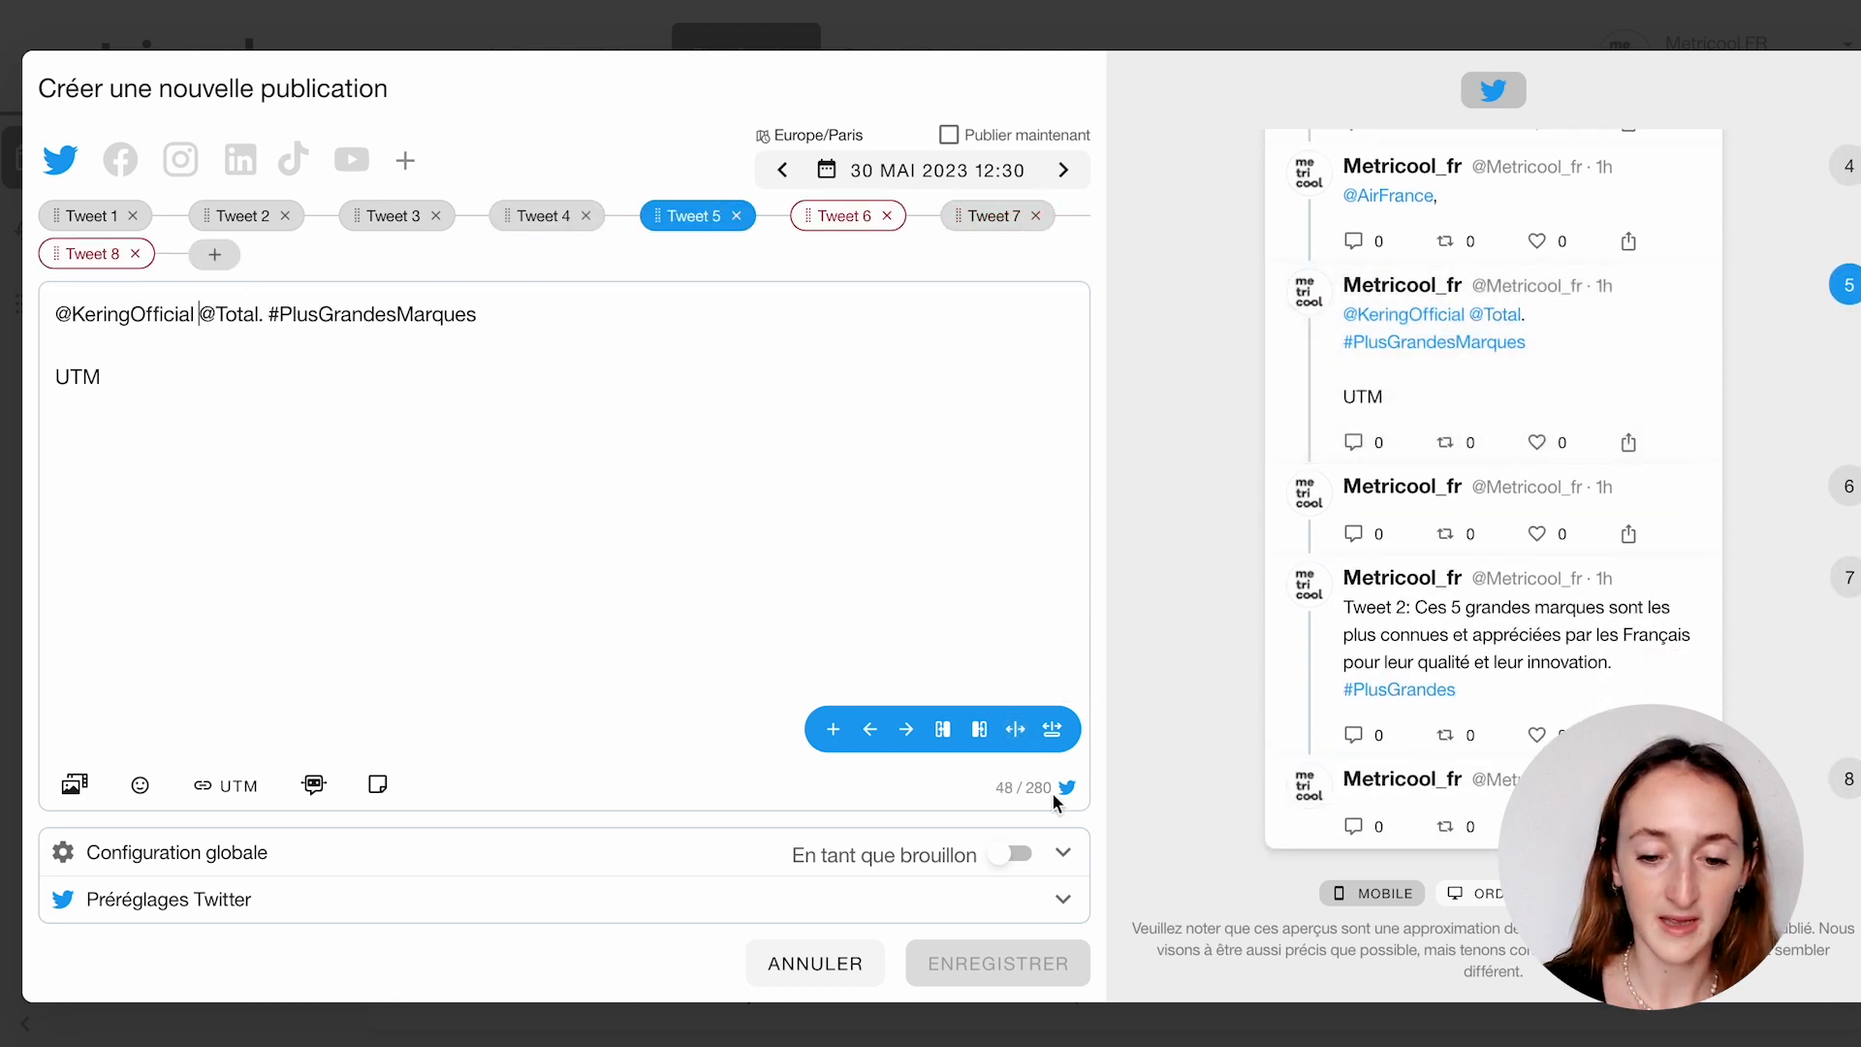
{"action": "left_click", "coordinate": [1015, 728]}
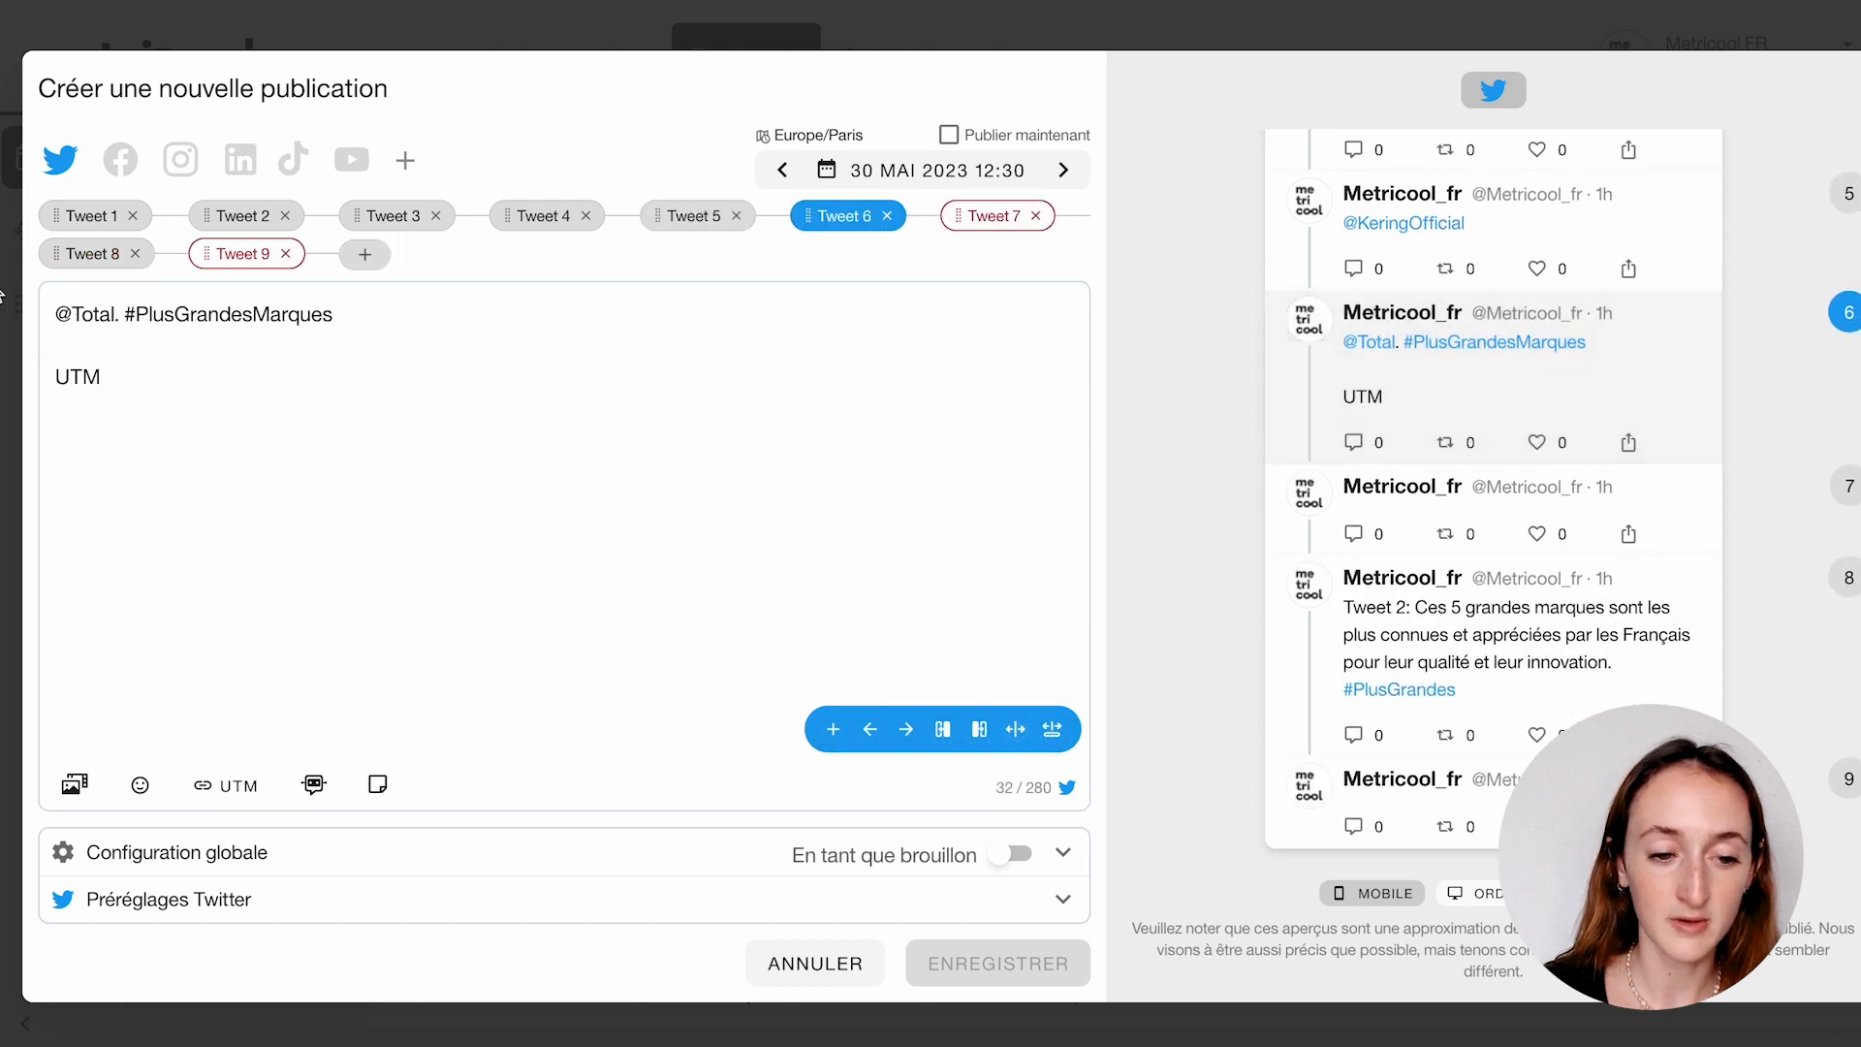
{"action": "left_click_drag", "start_coordinate": [345, 326], "coordinate": [44, 380]}
{"action": "key", "text": "BackSpace"}
{"action": "key", "text": "BackSpace"}
{"action": "key", "text": "BackSpace"}
{"action": "key", "text": "BackSpace"}
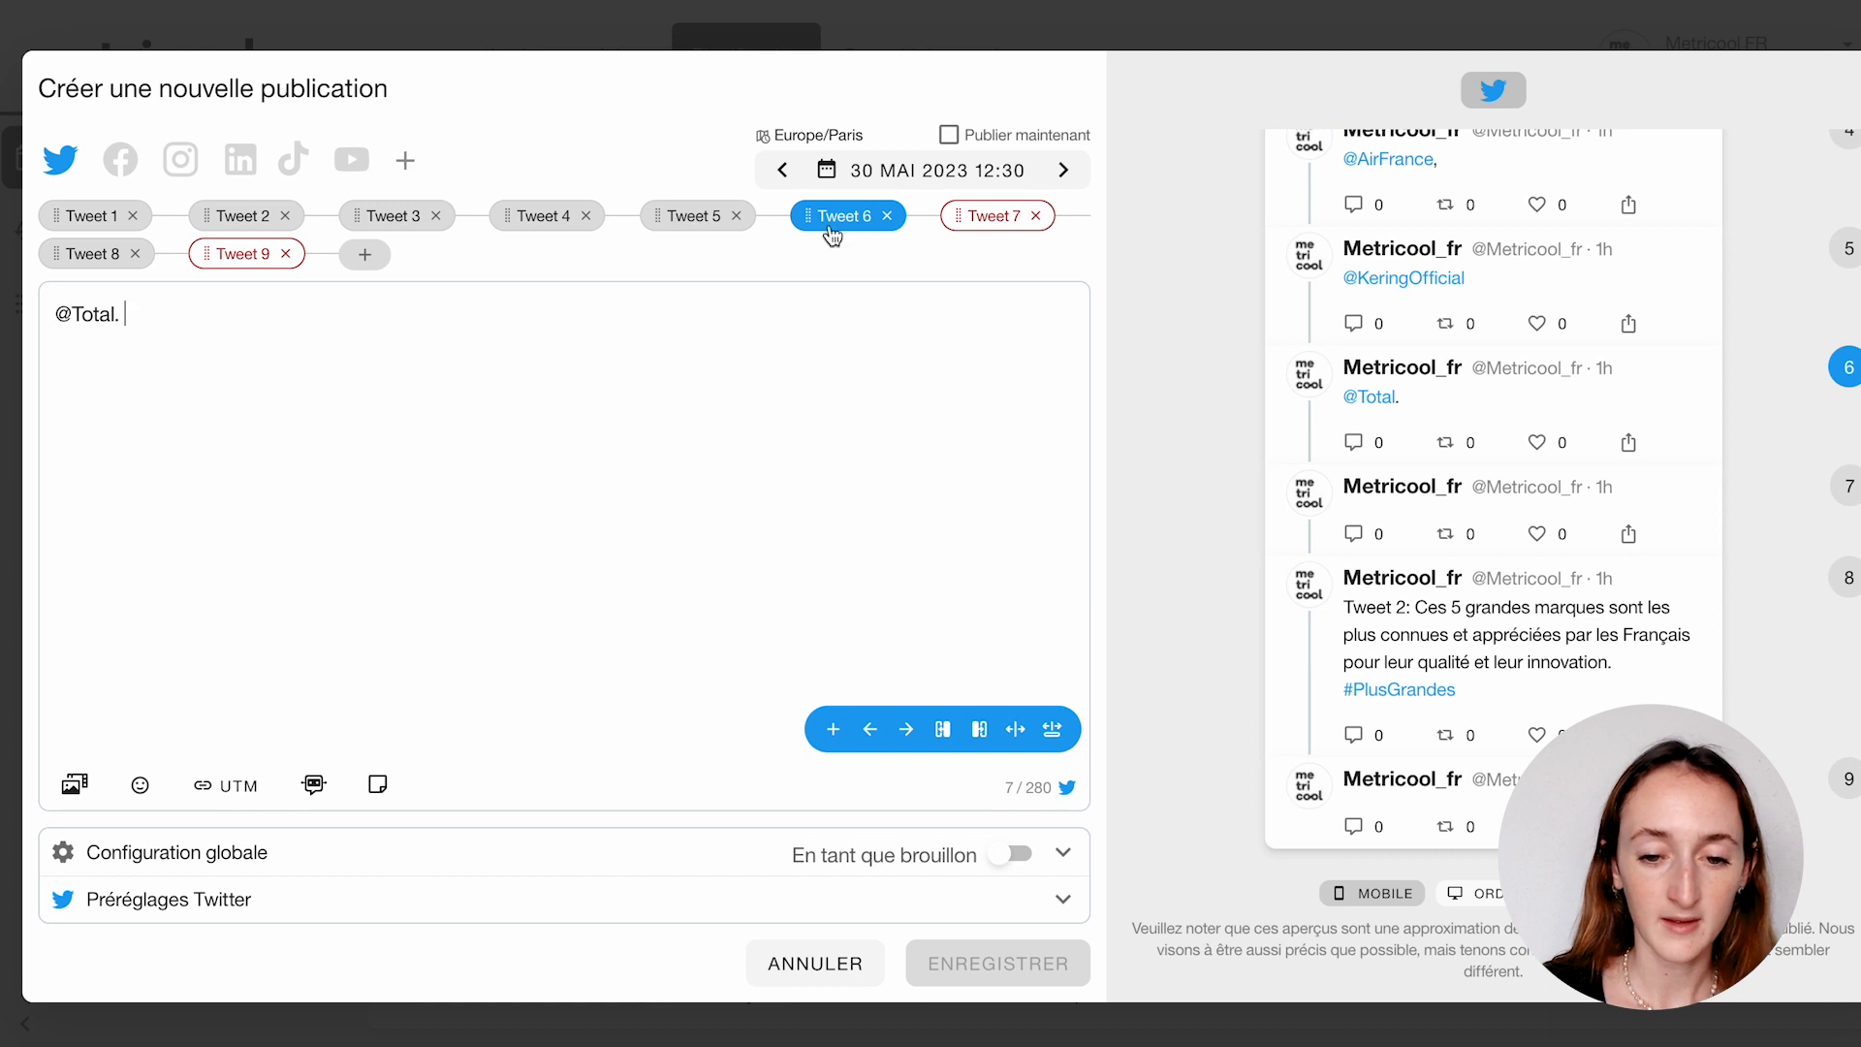
Delete the empty Tweet 7 from the thread.
{"action": "left_click", "coordinate": [991, 216]}
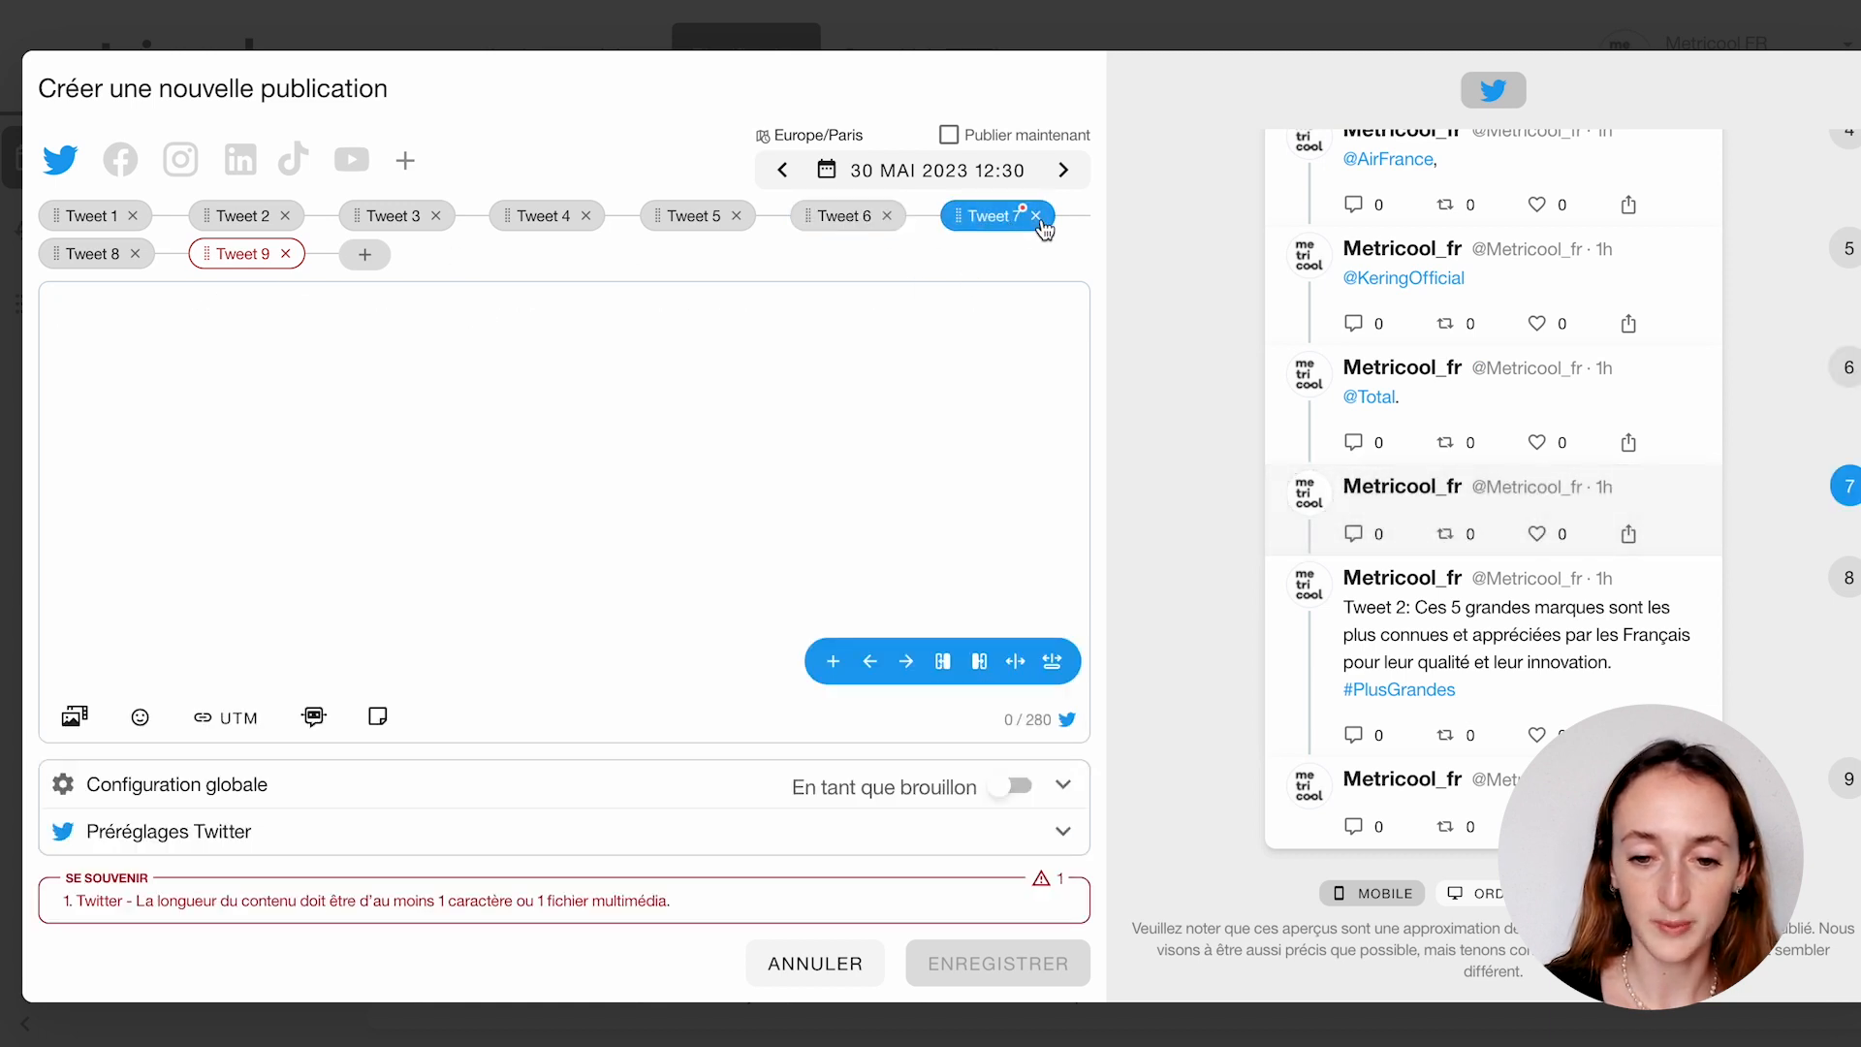
{"action": "left_click", "coordinate": [1035, 216]}
{"action": "left_click", "coordinate": [864, 560]}
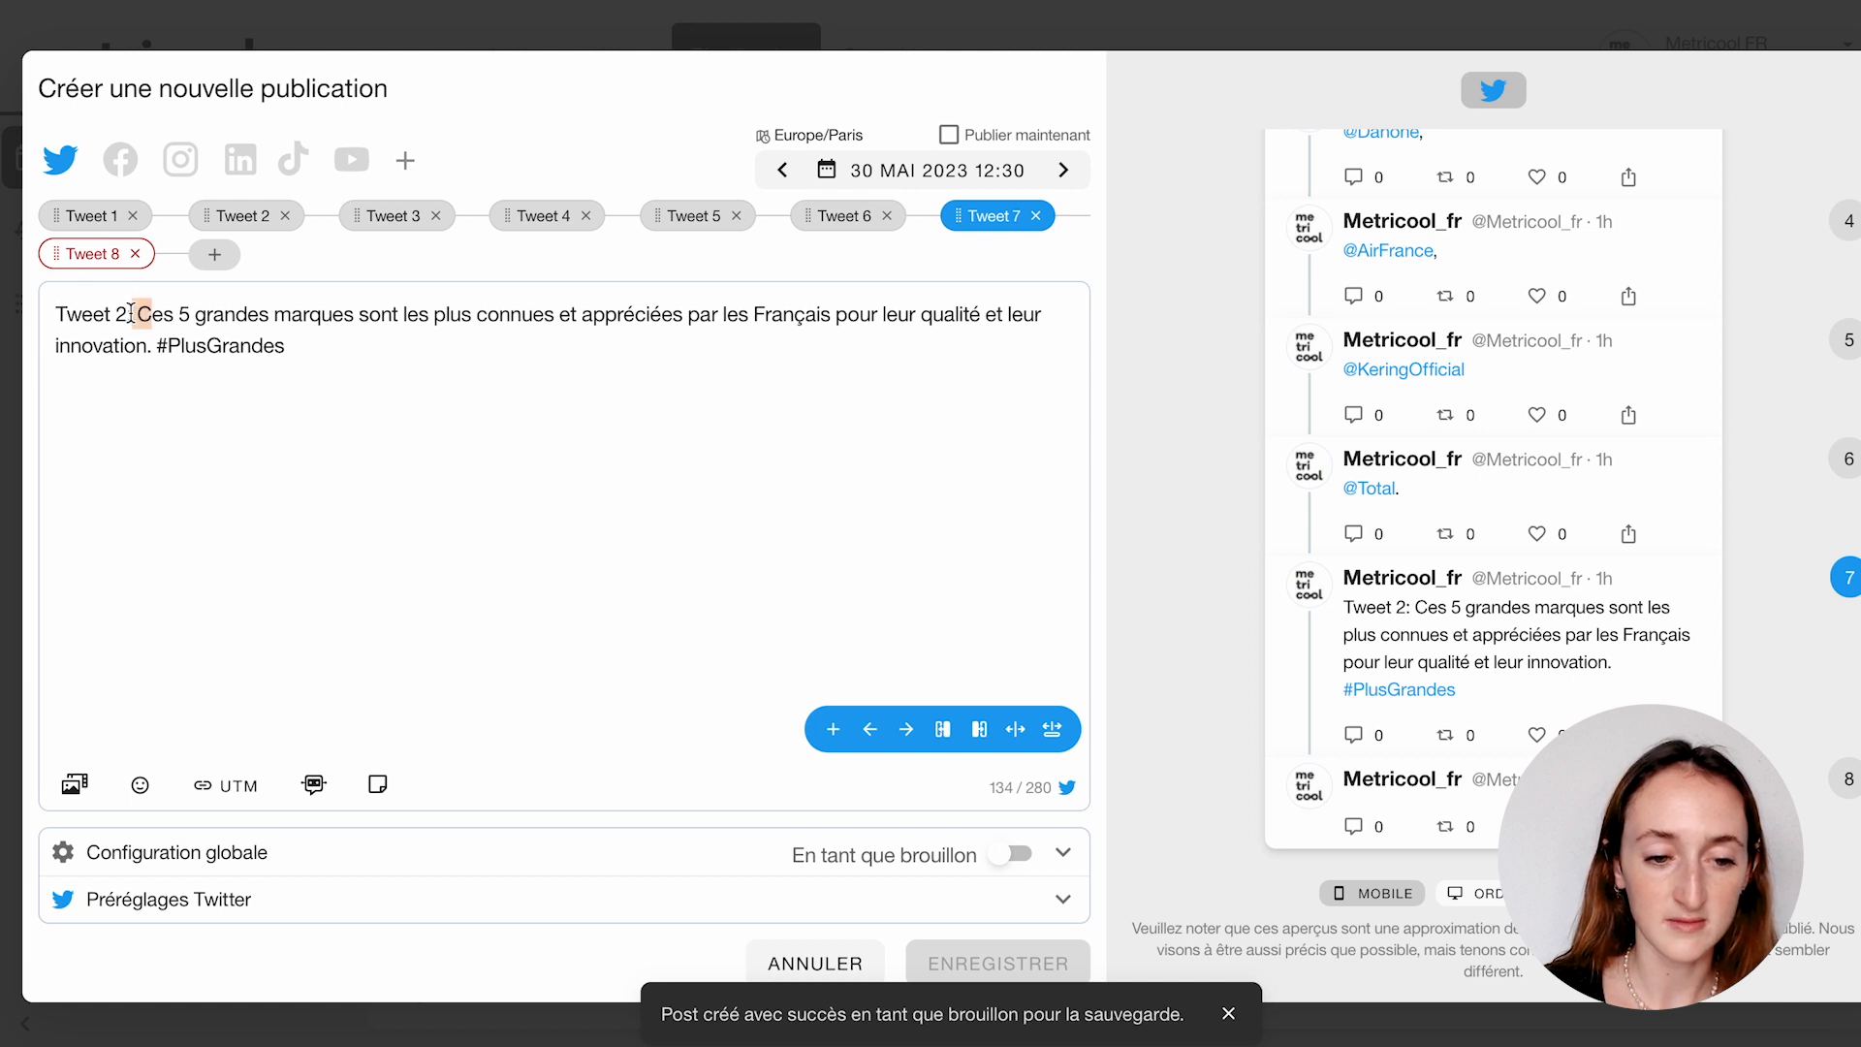
Remove the label "Tweet 2:" from the closing text in Tweet 7 and the label "Tweet 1:" from the first tweet.
{"action": "key", "text": "BackSpace"}
{"action": "left_click_drag", "start_coordinate": [139, 311], "coordinate": [50, 303]}
{"action": "left_click", "coordinate": [91, 215]}
{"action": "key", "text": "BackSpace"}
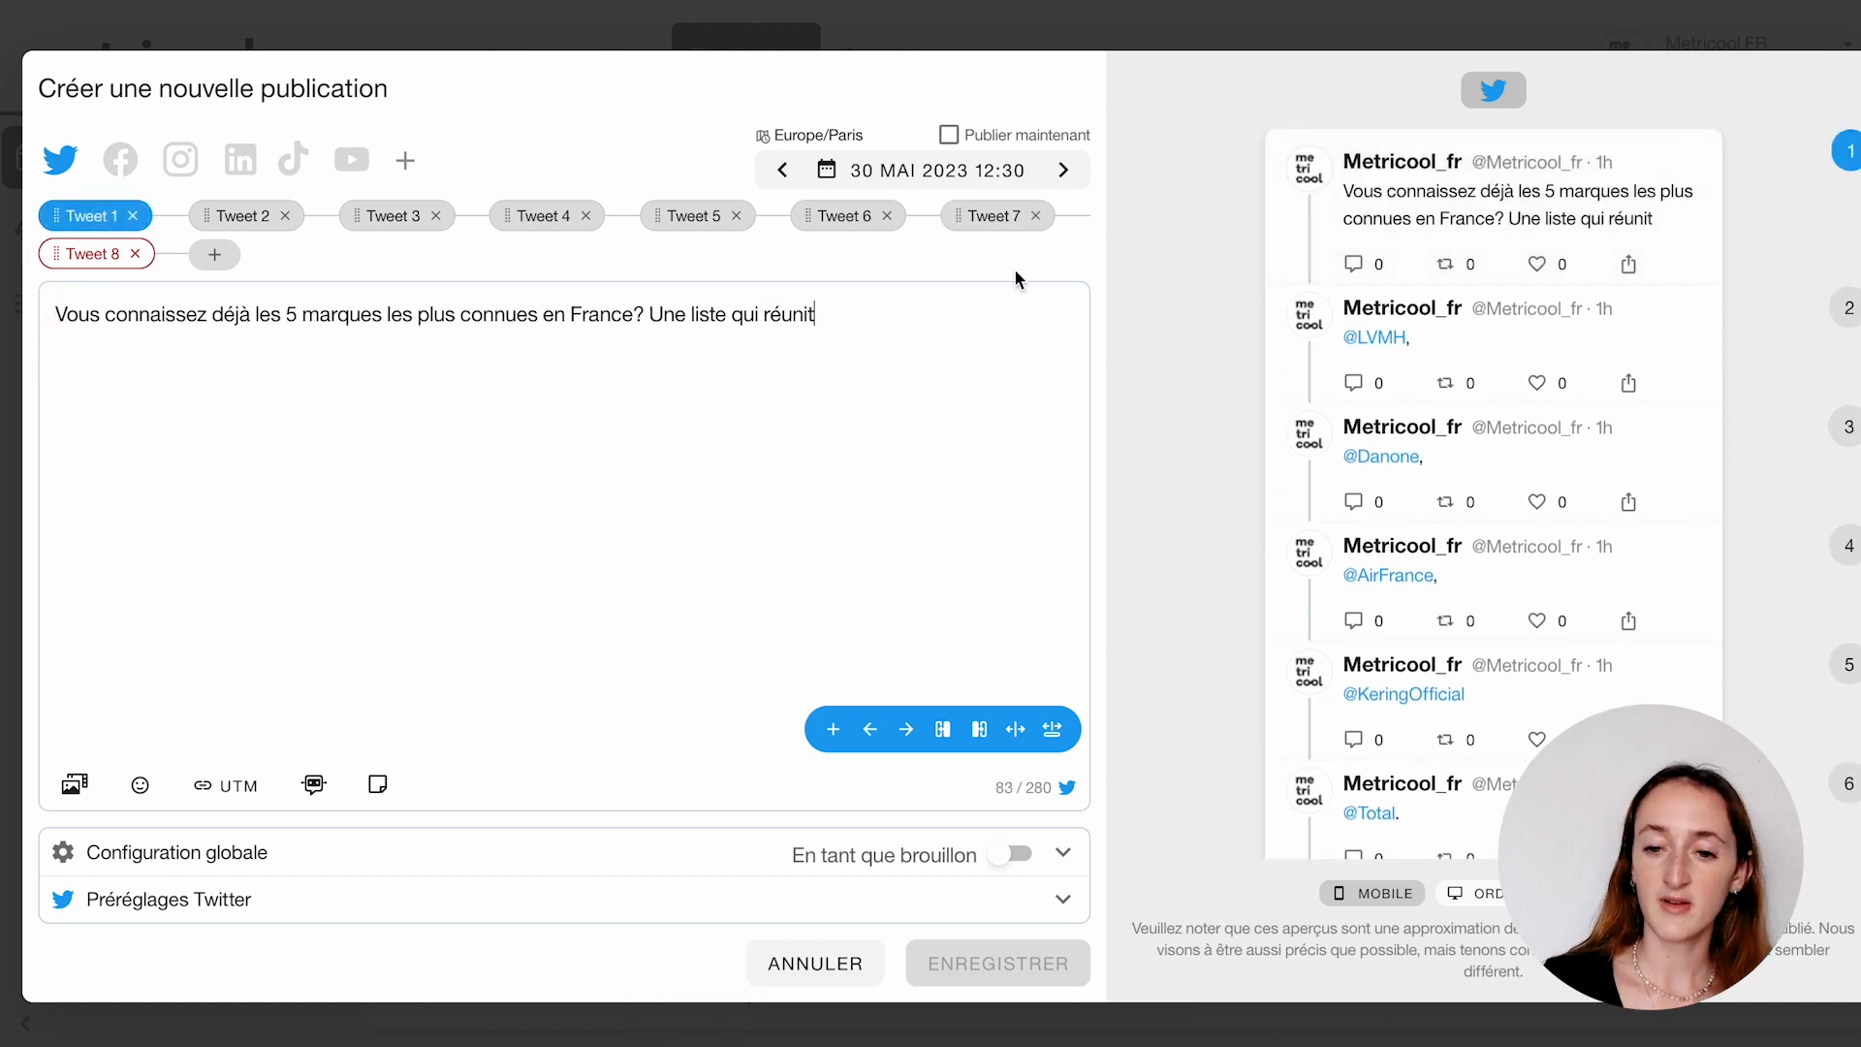
Check the thread in the preview, delete the empty Tweet 8 and save the publication.
{"action": "left_click_drag", "start_coordinate": [1449, 215], "coordinate": [1451, 357]}
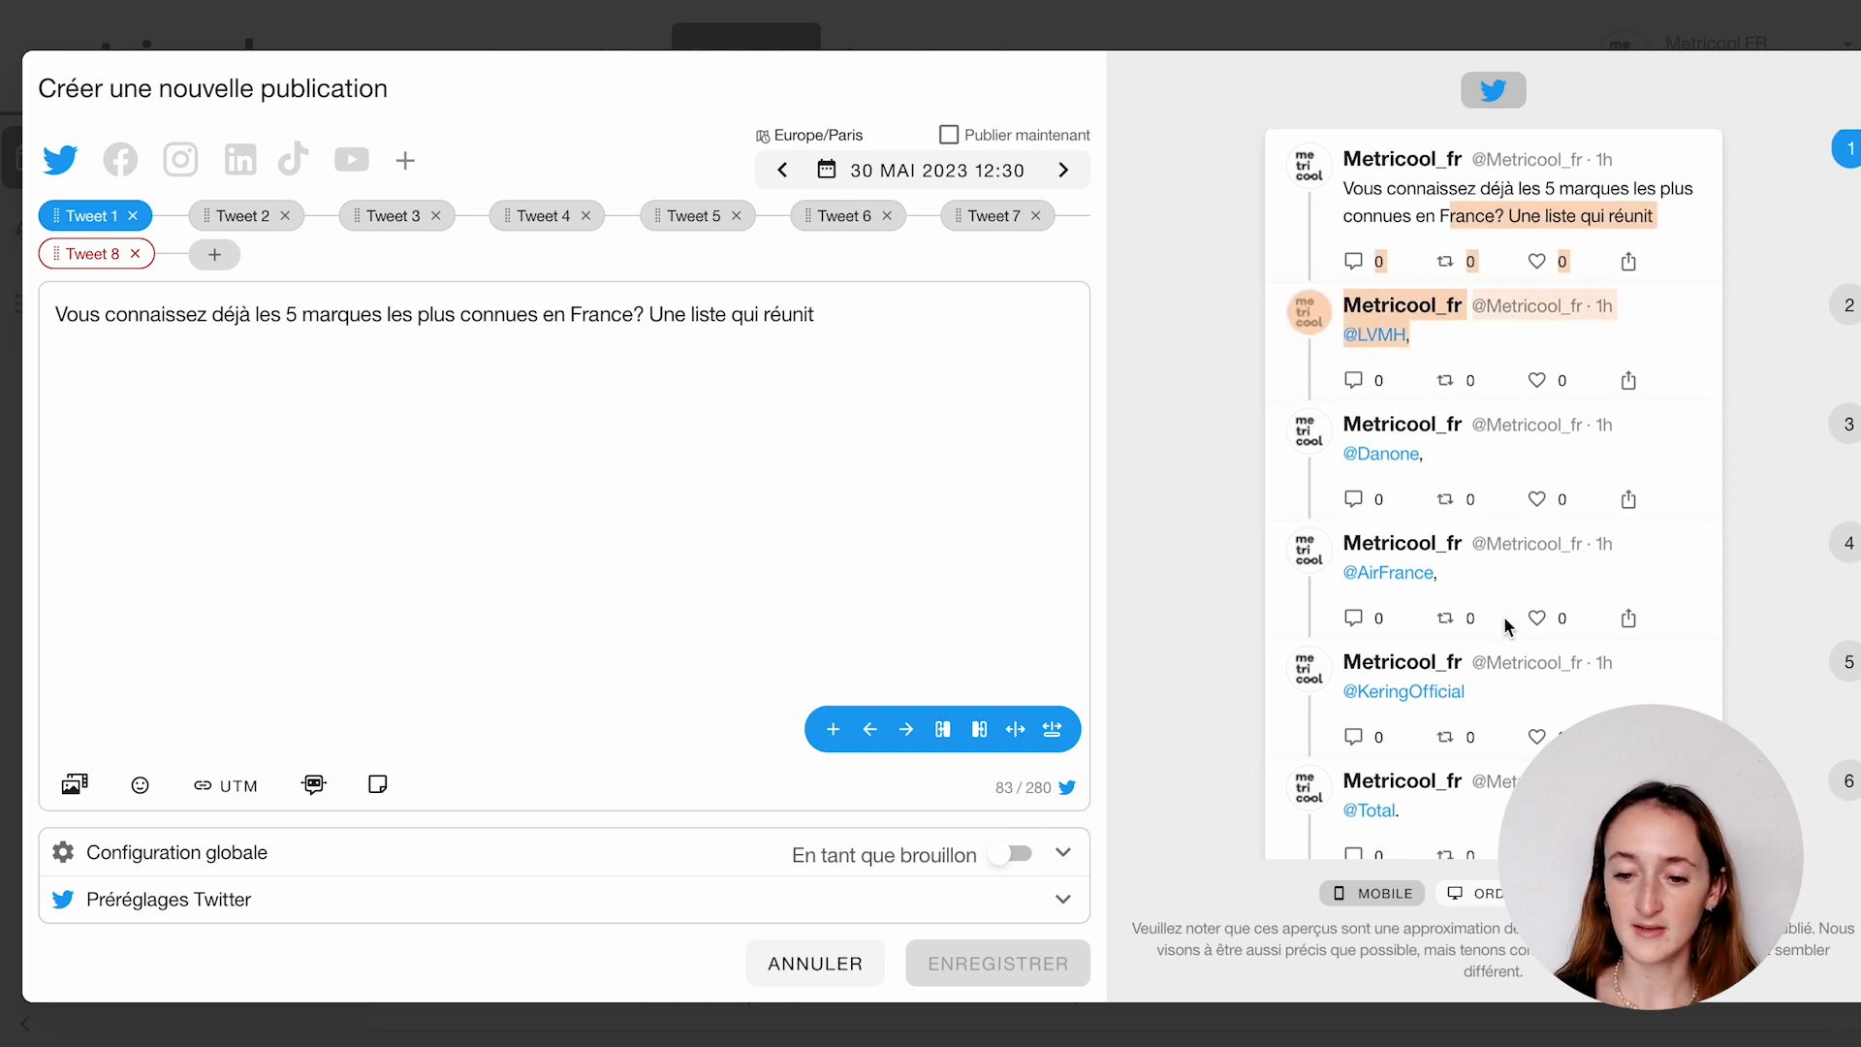
{"action": "scroll", "coordinate": [1508, 625], "scroll_direction": "down", "scroll_amount": 4}
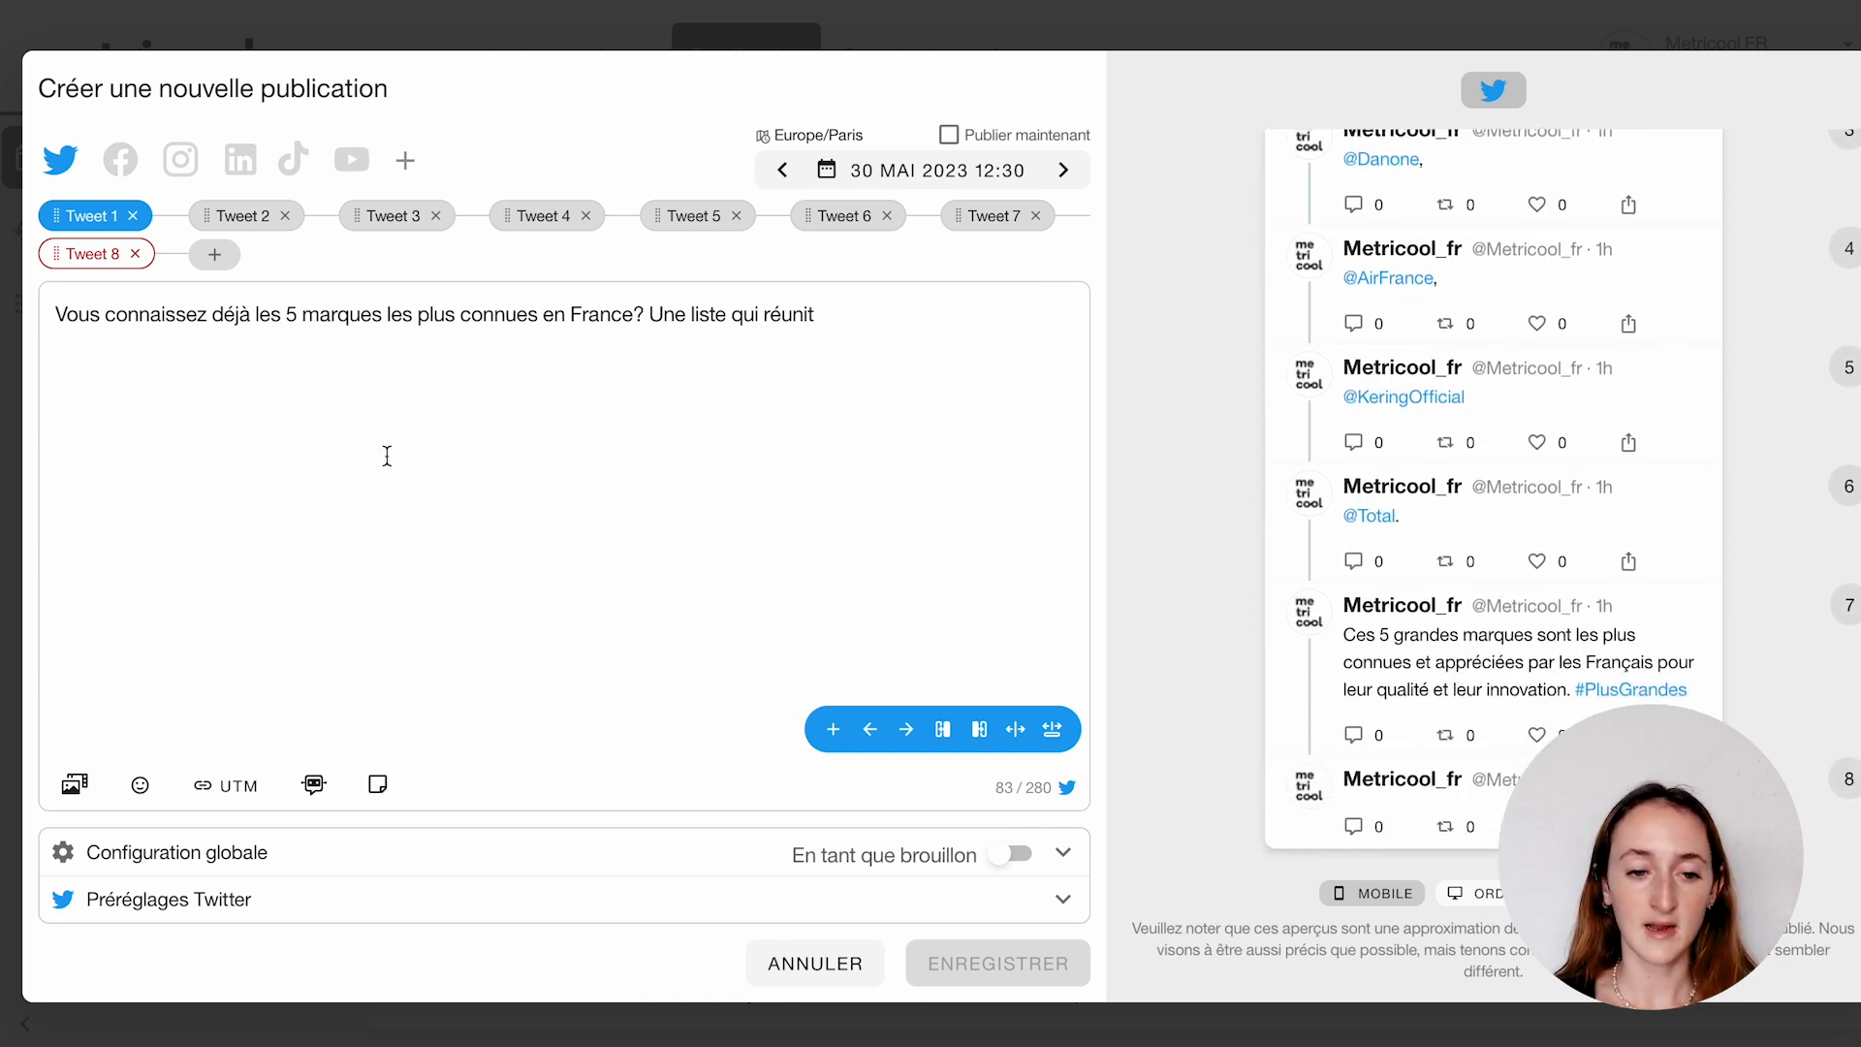
{"action": "left_click", "coordinate": [92, 256]}
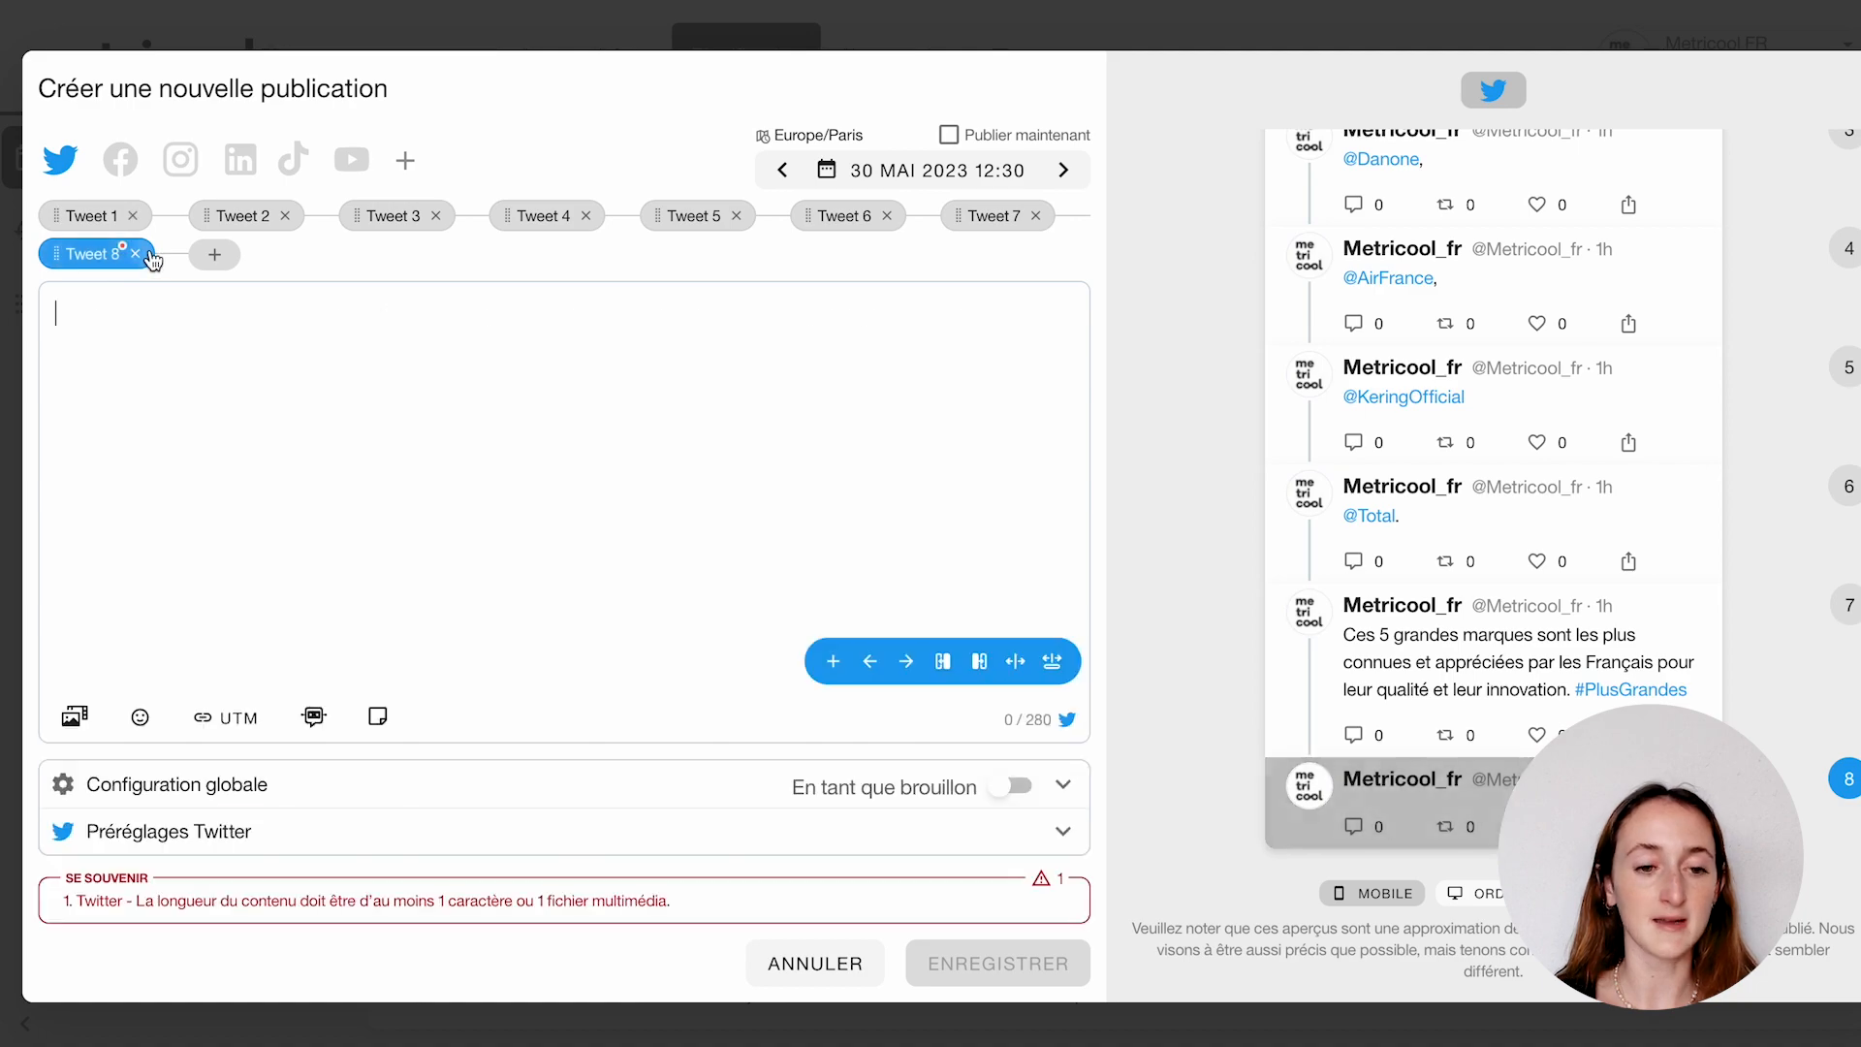
{"action": "left_click", "coordinate": [136, 255]}
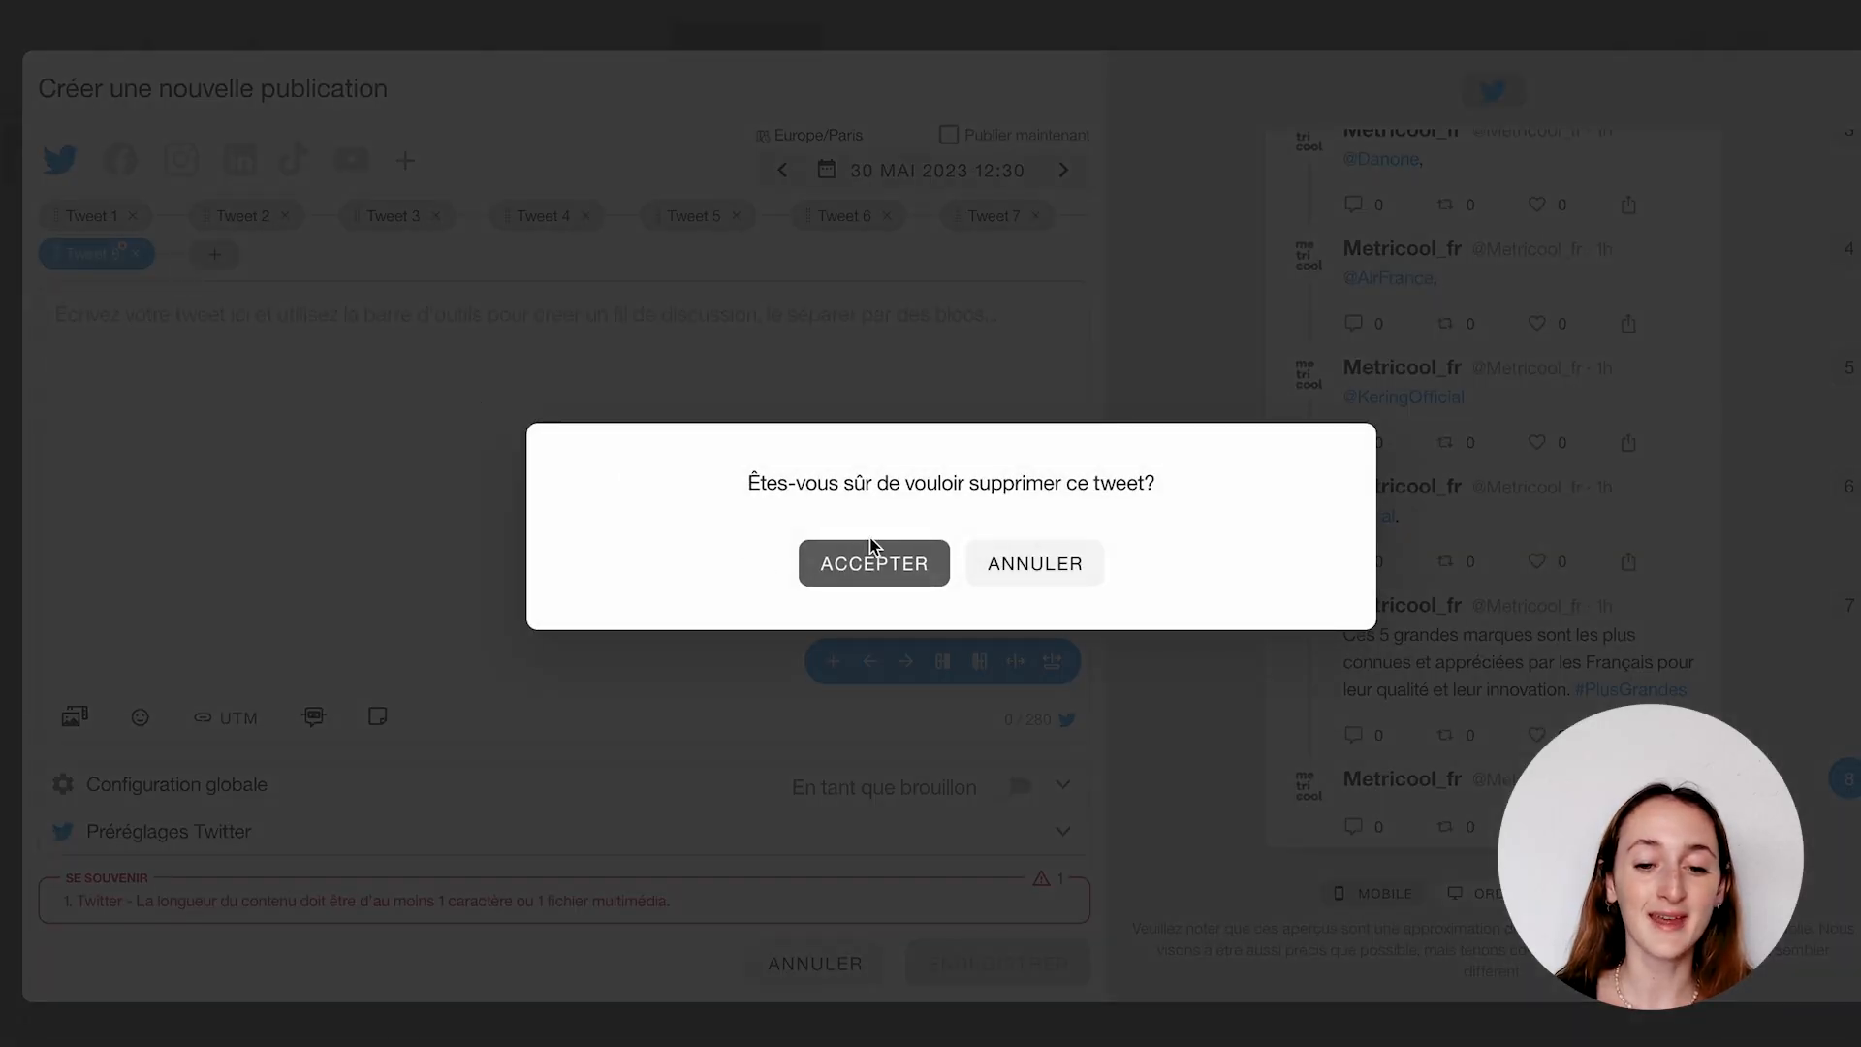
{"action": "left_click", "coordinate": [870, 562]}
{"action": "left_click", "coordinate": [988, 974]}
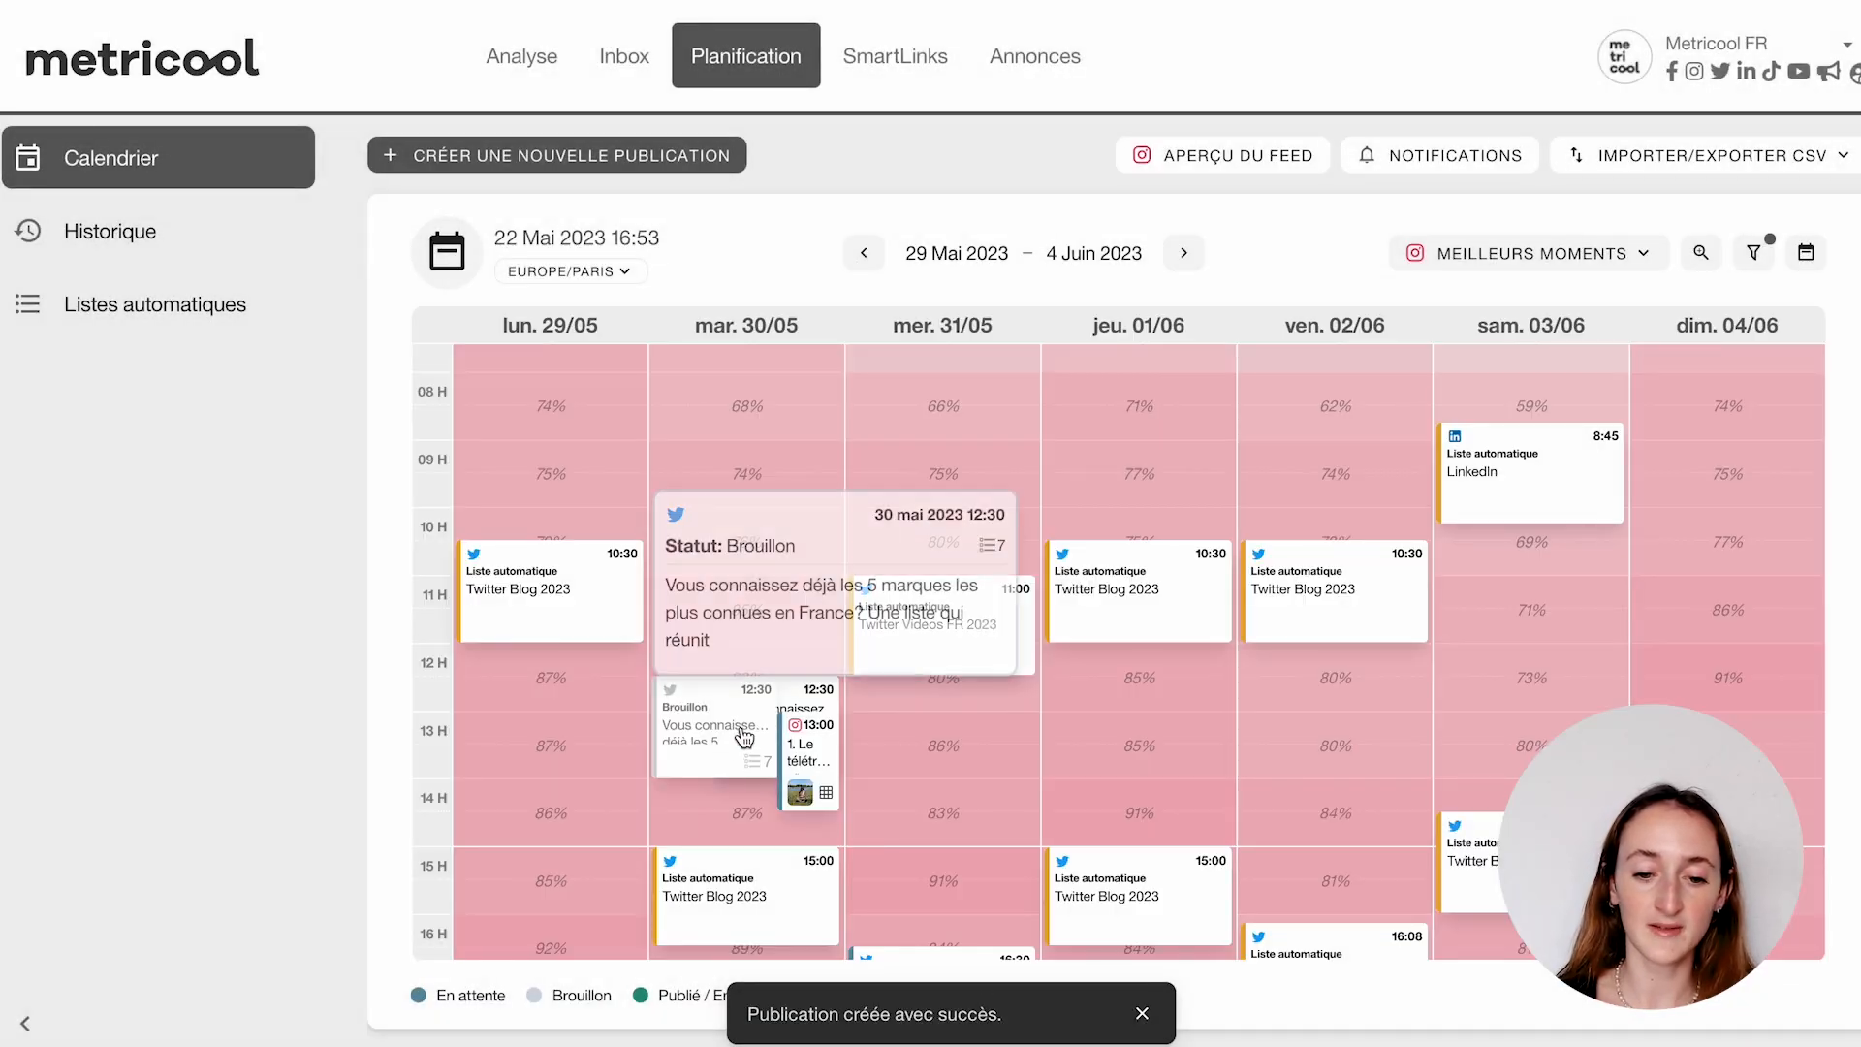
Delete the duplicate draft of the Twitter thread on 30 May at 12:30 from the calendar.
{"action": "left_click", "coordinate": [666, 752]}
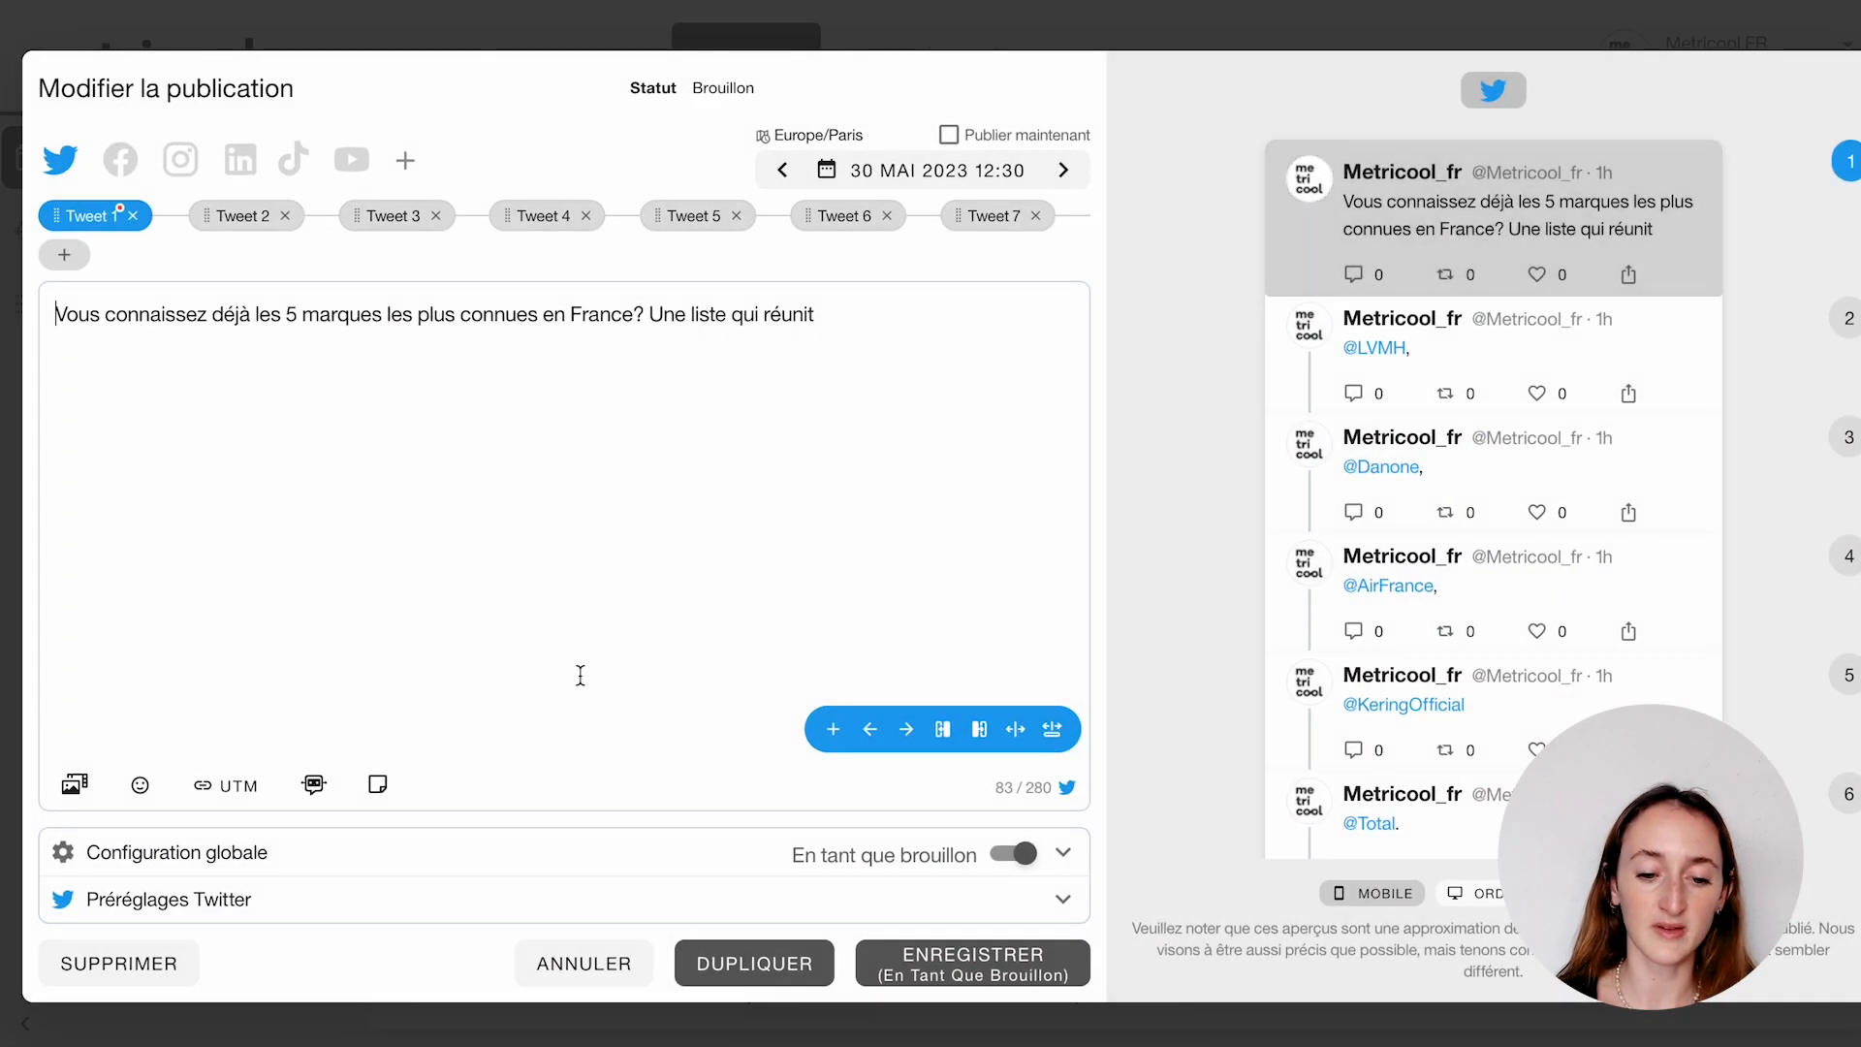
{"action": "left_click", "coordinate": [95, 972]}
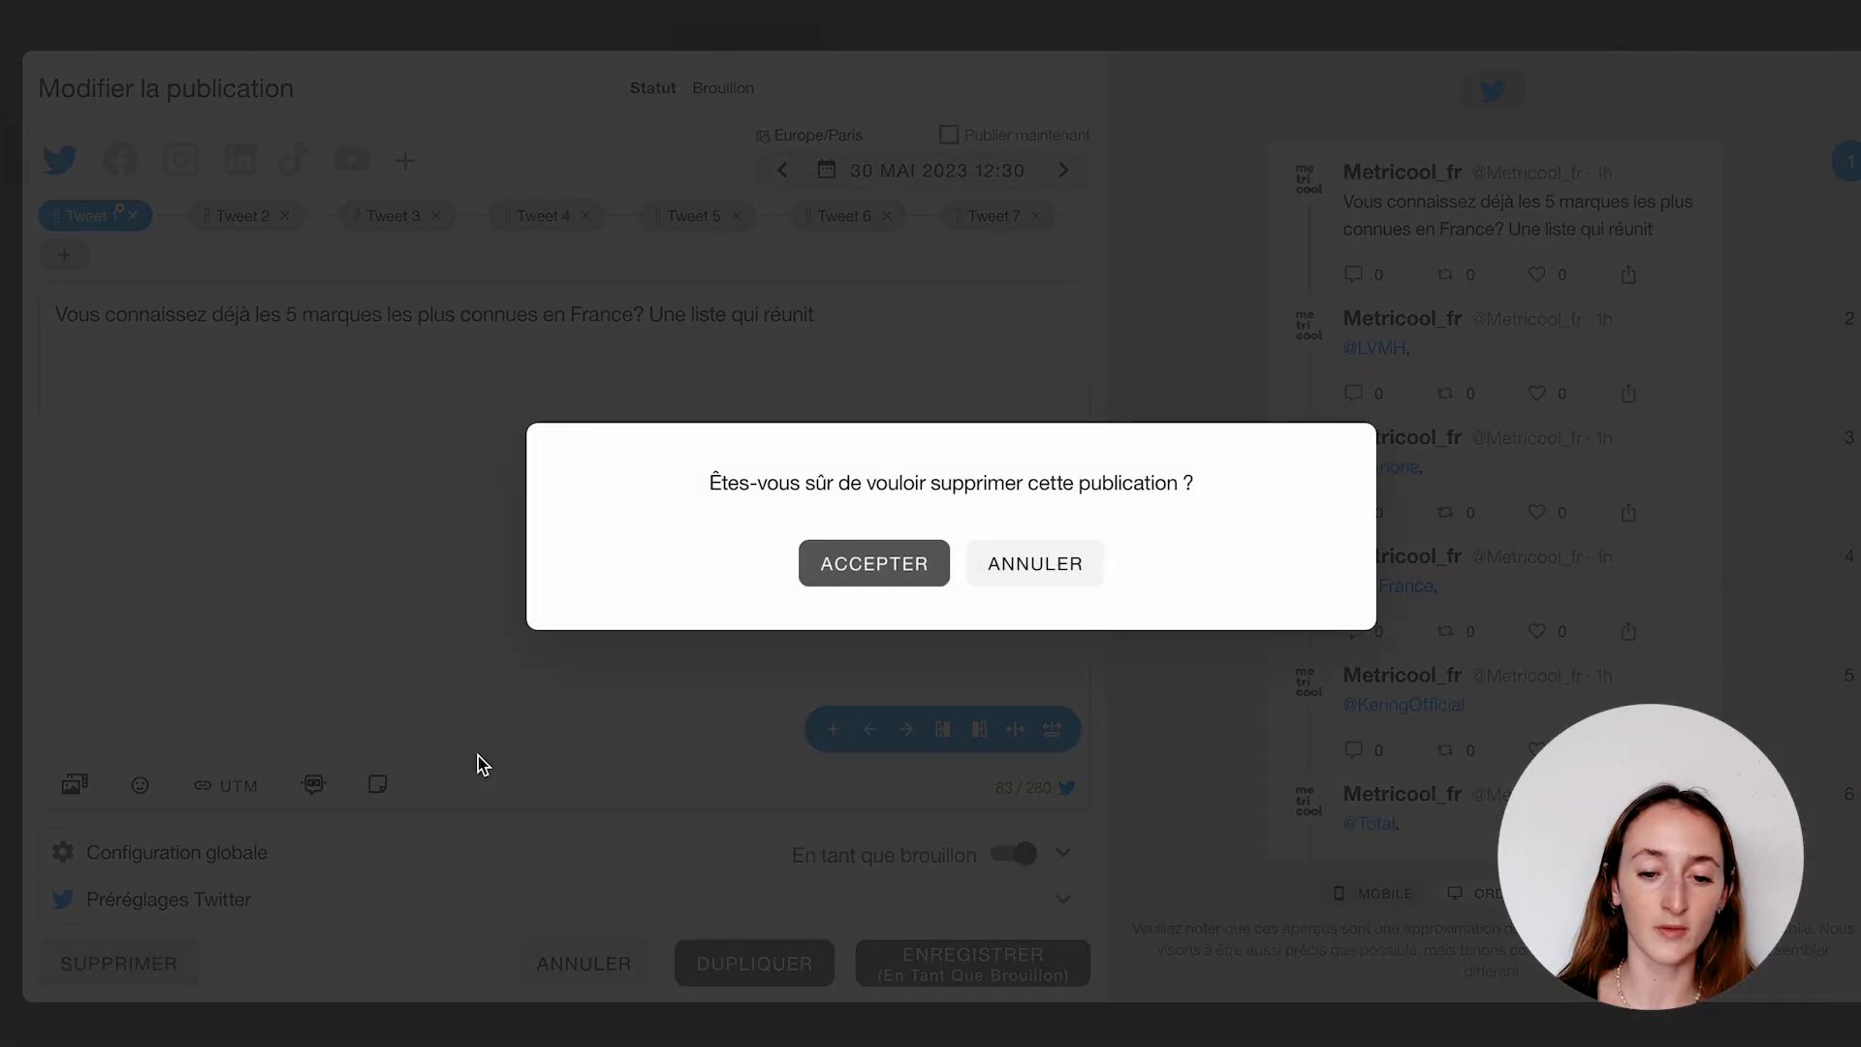
{"action": "left_click", "coordinate": [872, 564]}
{"action": "scroll", "coordinate": [722, 630], "scroll_direction": "down", "scroll_amount": 1}
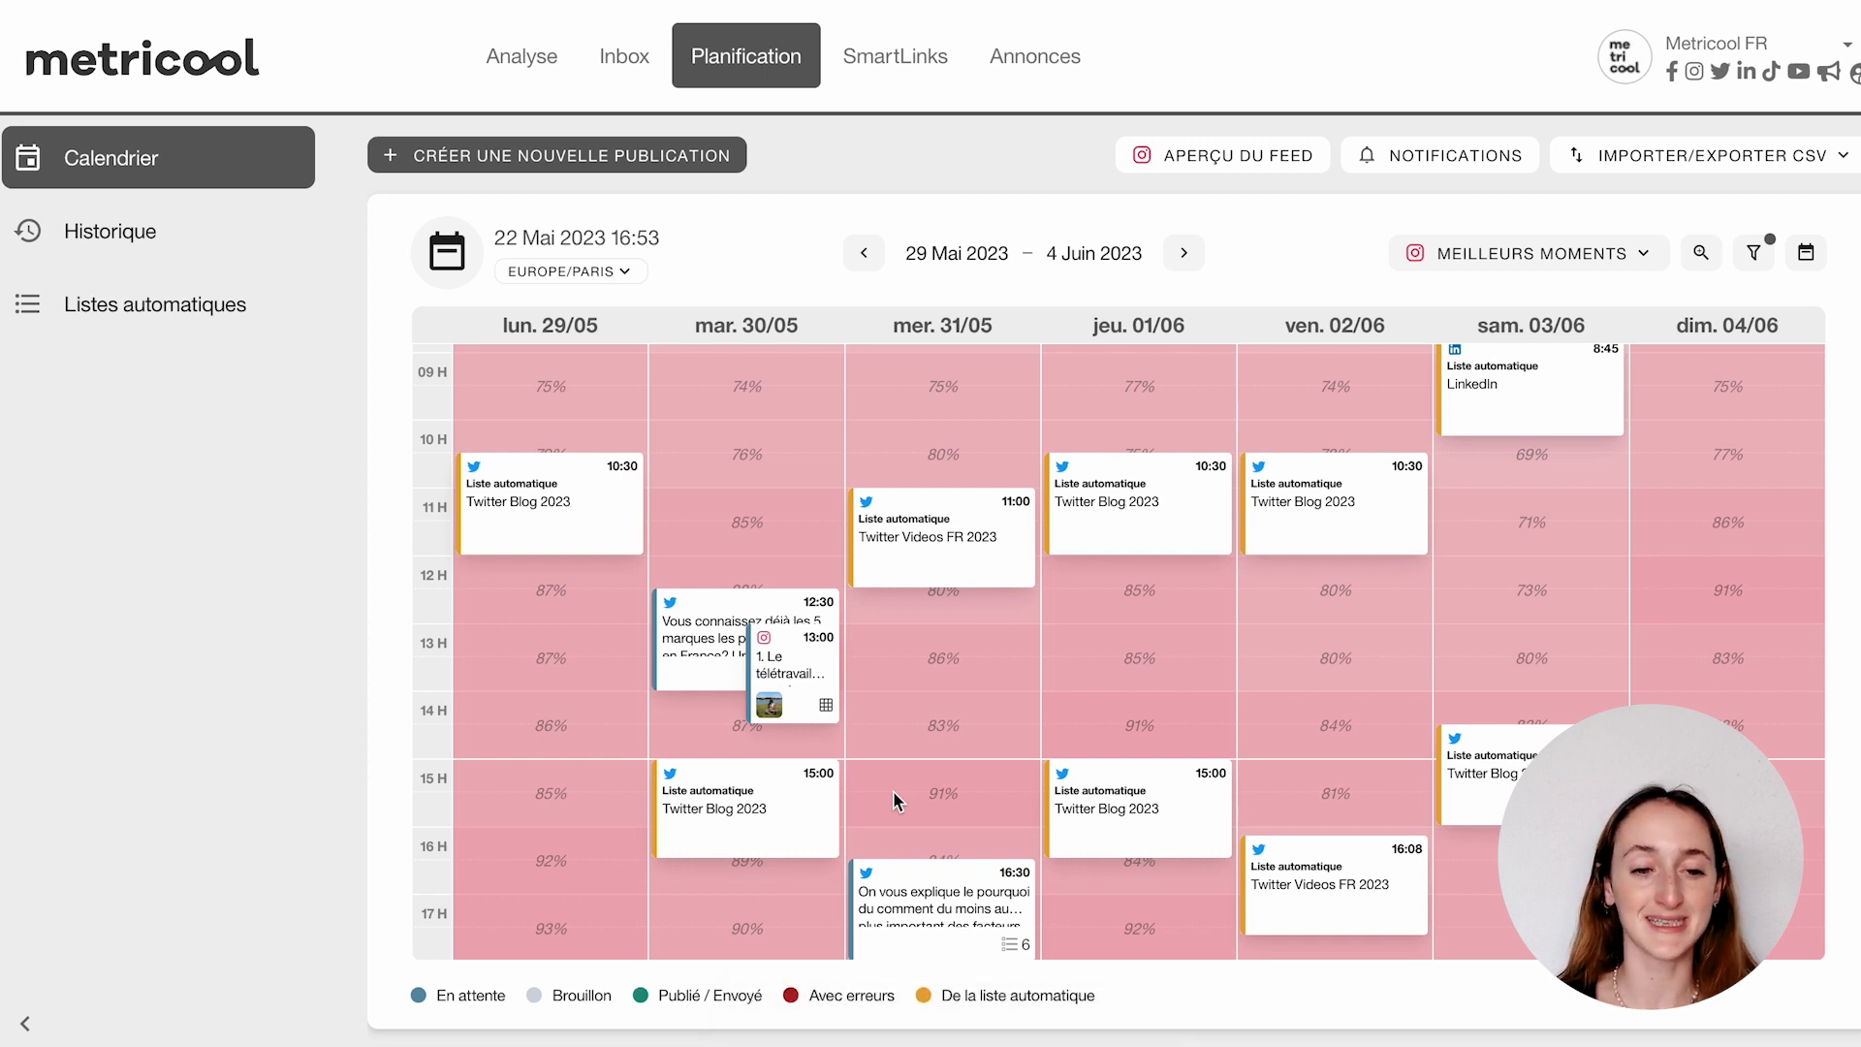
Open the automatic list "Nouvelle liste automatique 1" and rename it "Test A".
{"action": "left_click", "coordinate": [155, 311]}
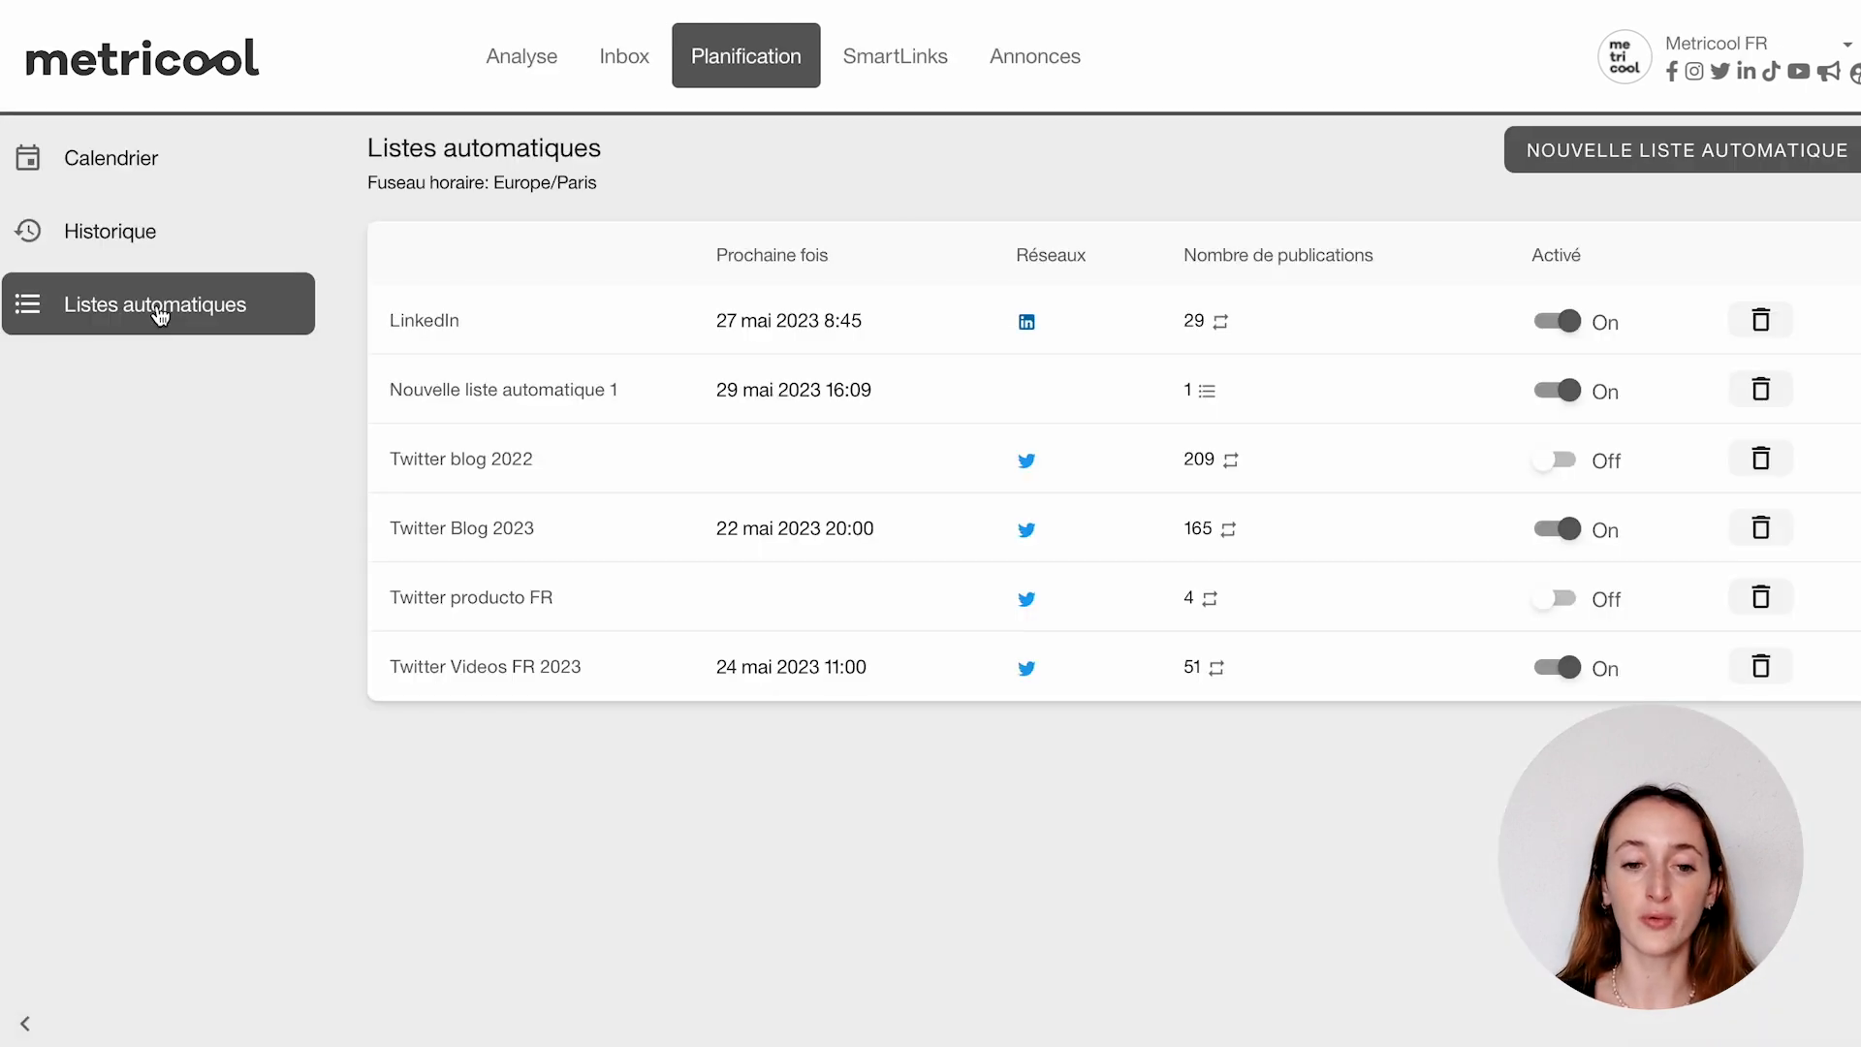
{"action": "left_click", "coordinate": [517, 390]}
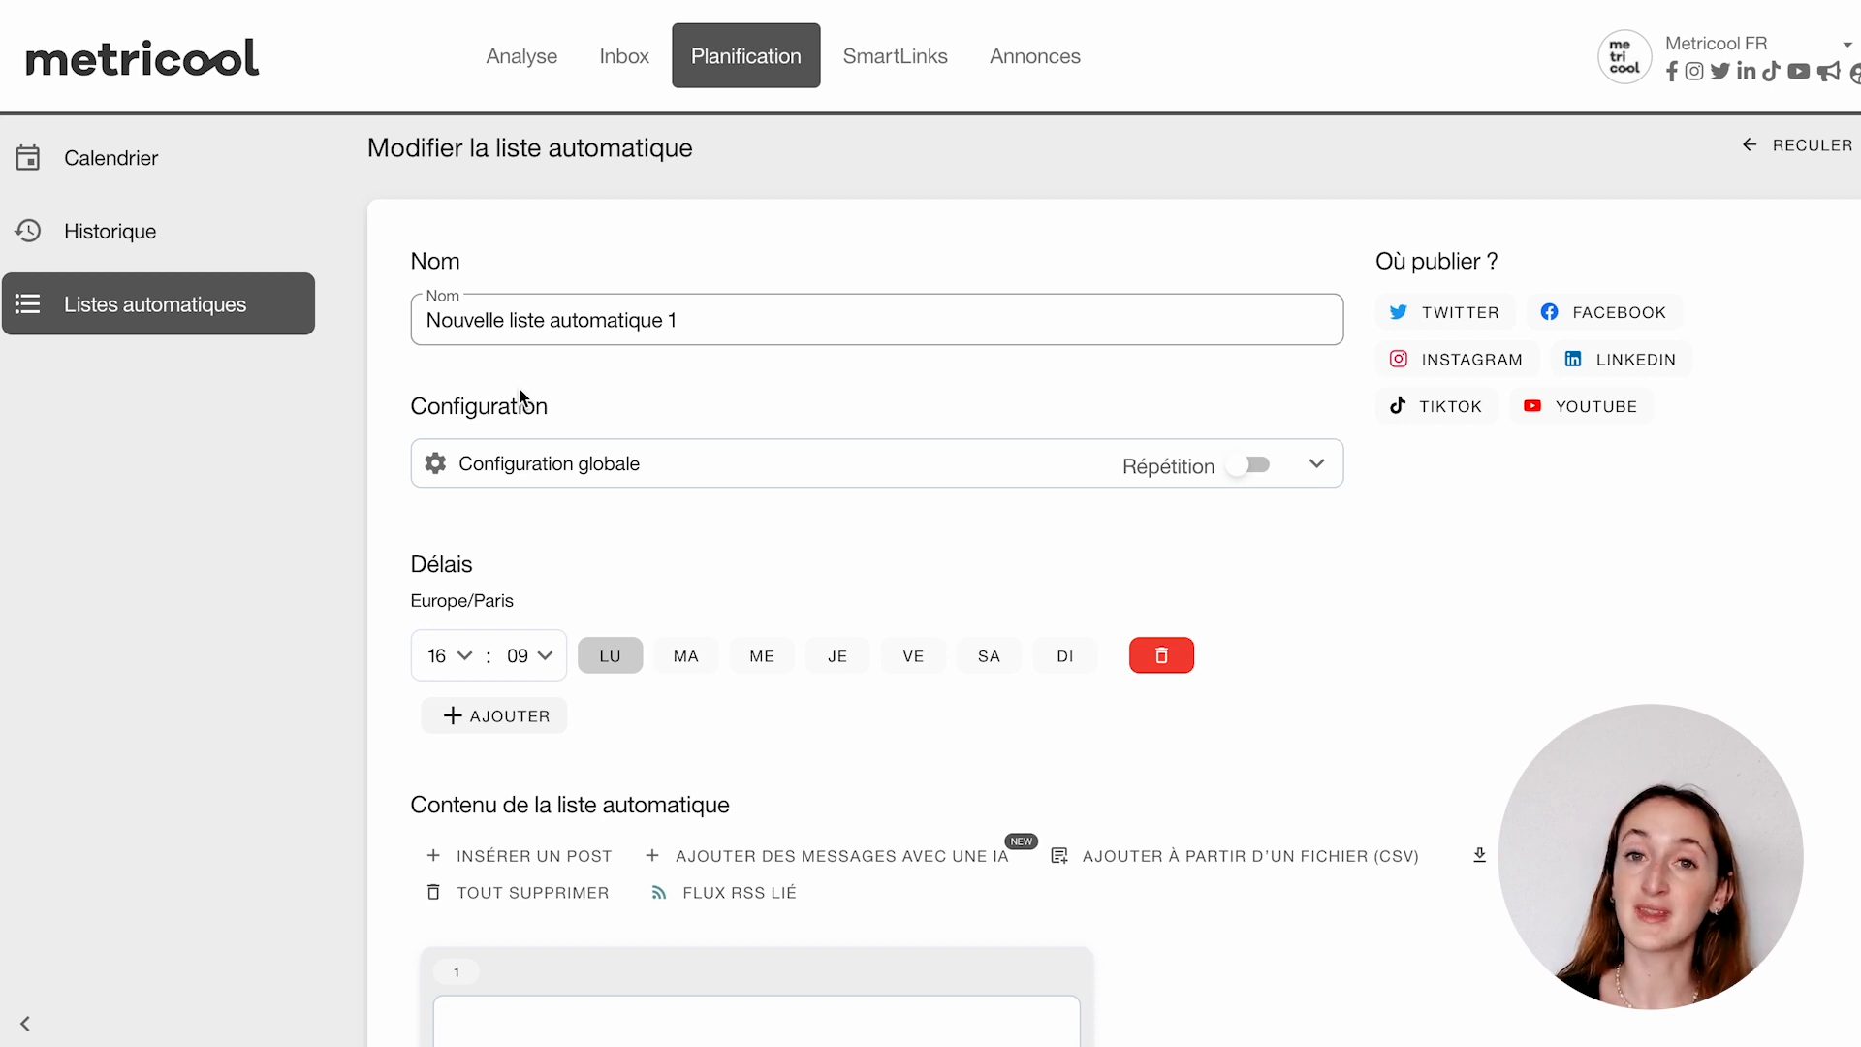
{"action": "left_click_drag", "start_coordinate": [677, 320], "coordinate": [422, 319]}
{"action": "key", "text": "BackSpace"}
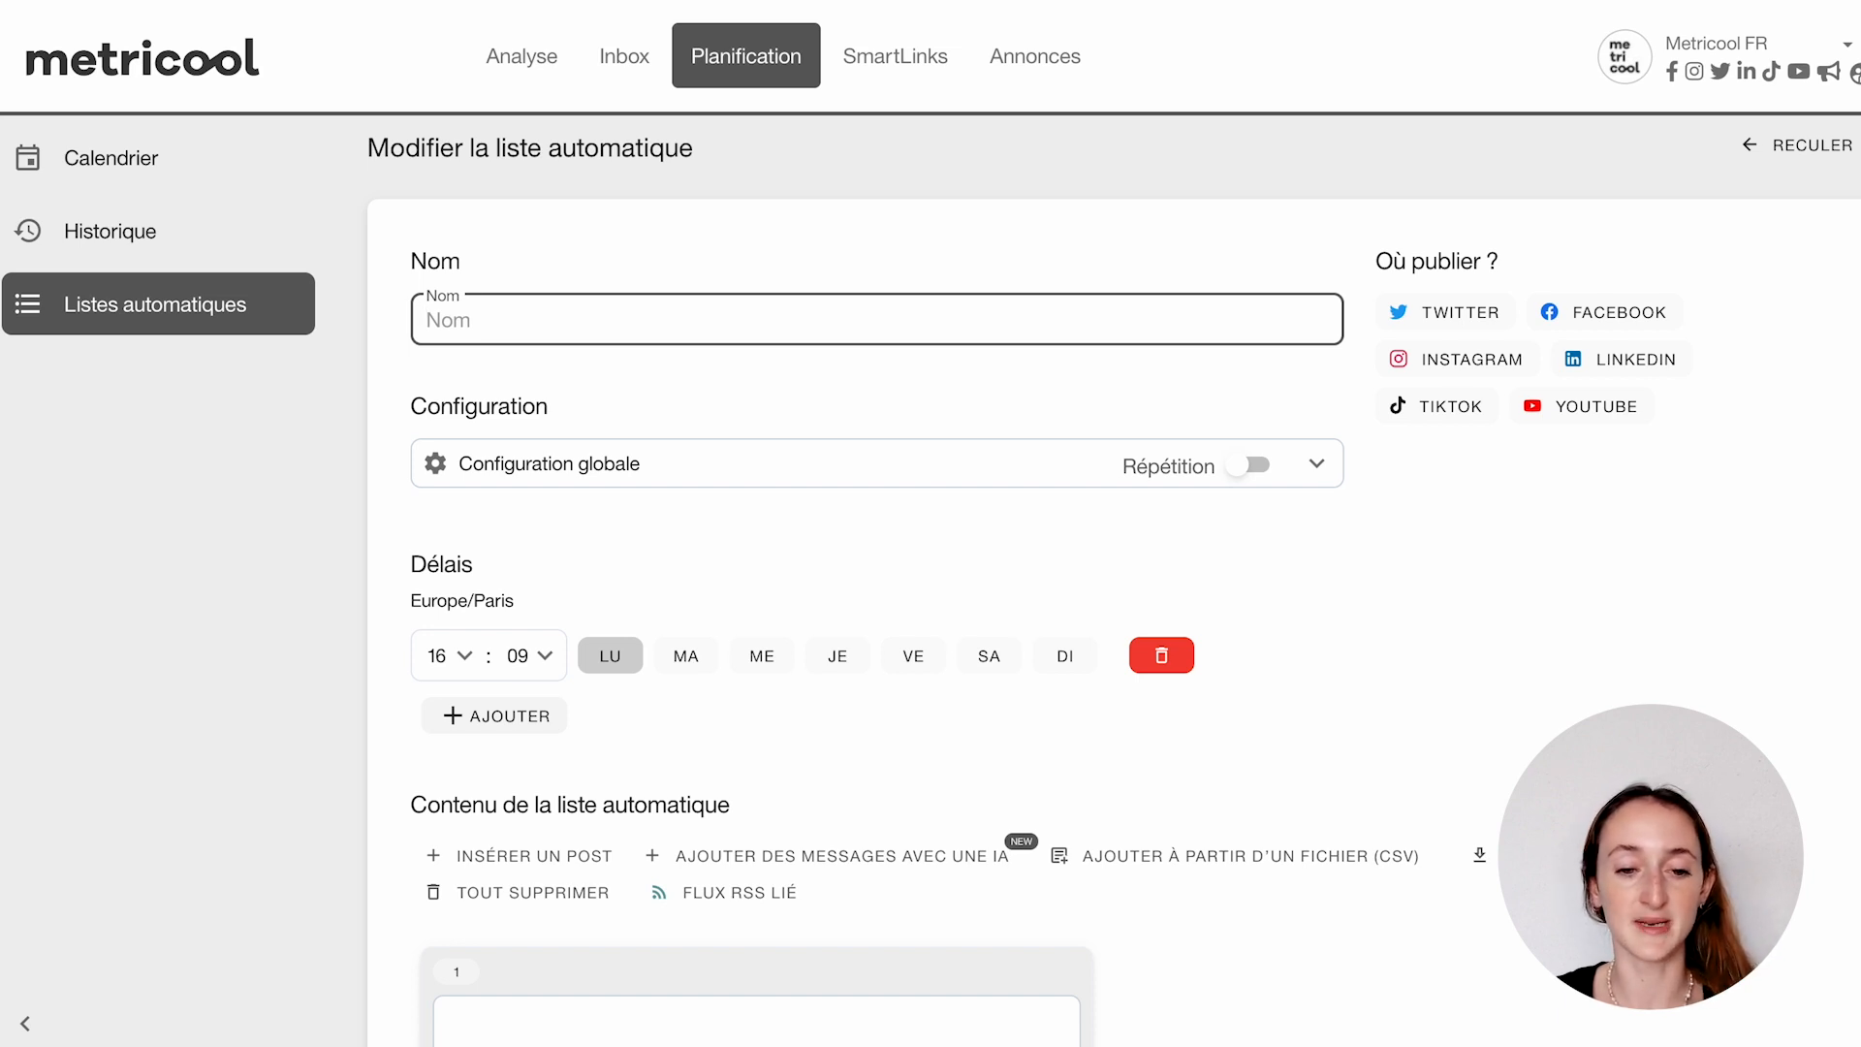
{"action": "type", "text": "Test"}
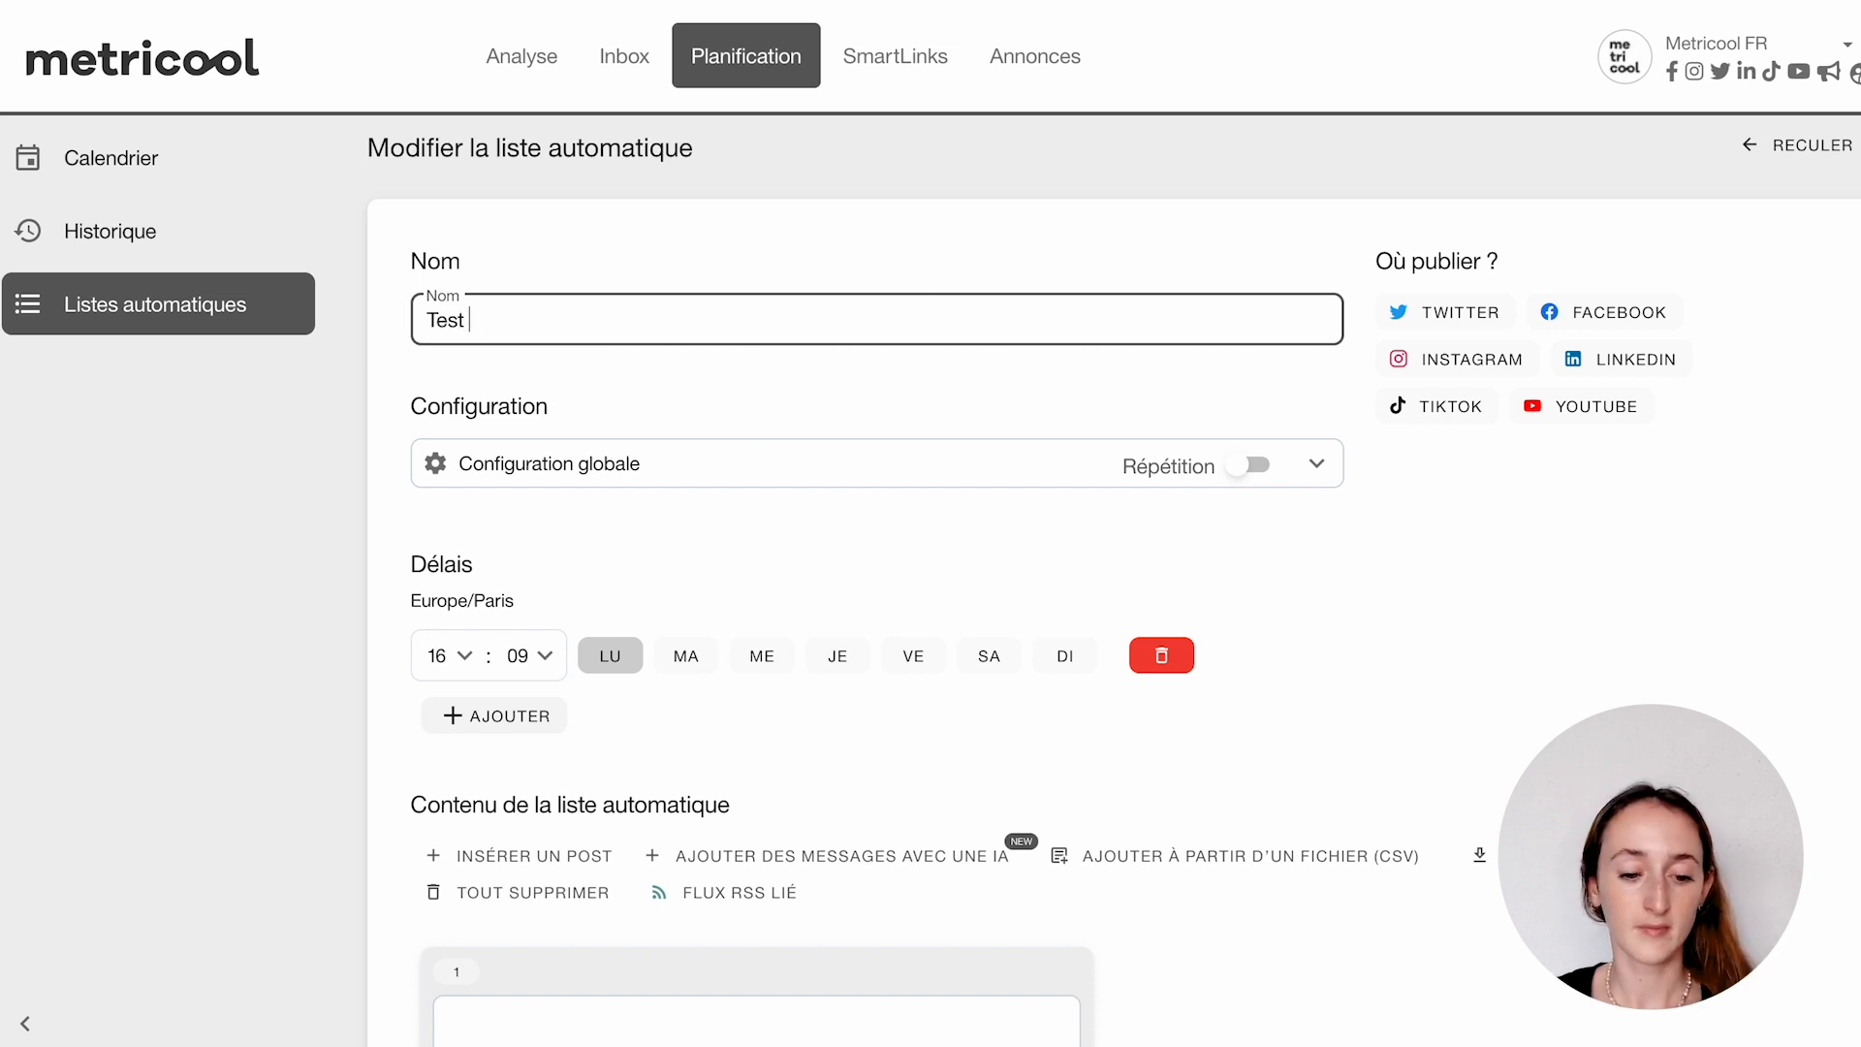
{"action": "type", "text": " A"}
{"action": "left_click", "coordinate": [635, 558]}
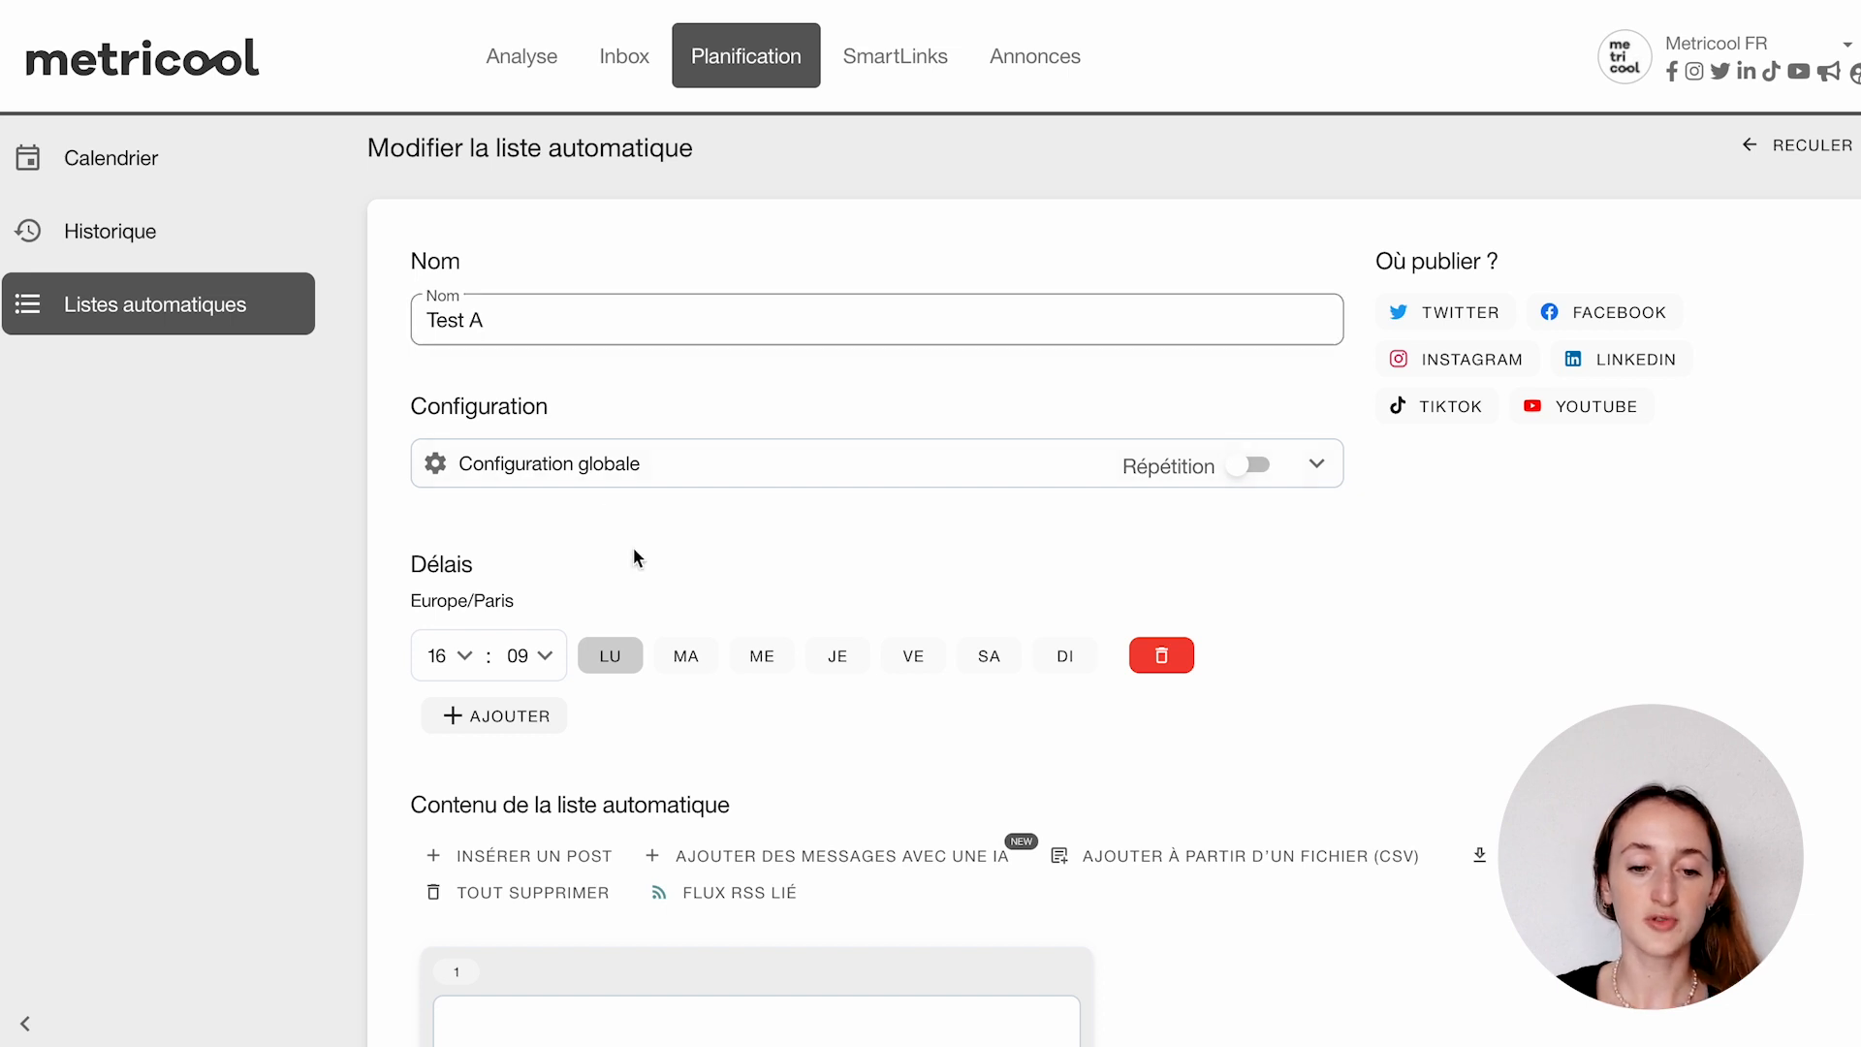
{"action": "scroll", "coordinate": [631, 552], "scroll_direction": "down", "scroll_amount": 2}
{"action": "scroll", "coordinate": [1258, 349], "scroll_direction": "up", "scroll_amount": 2}
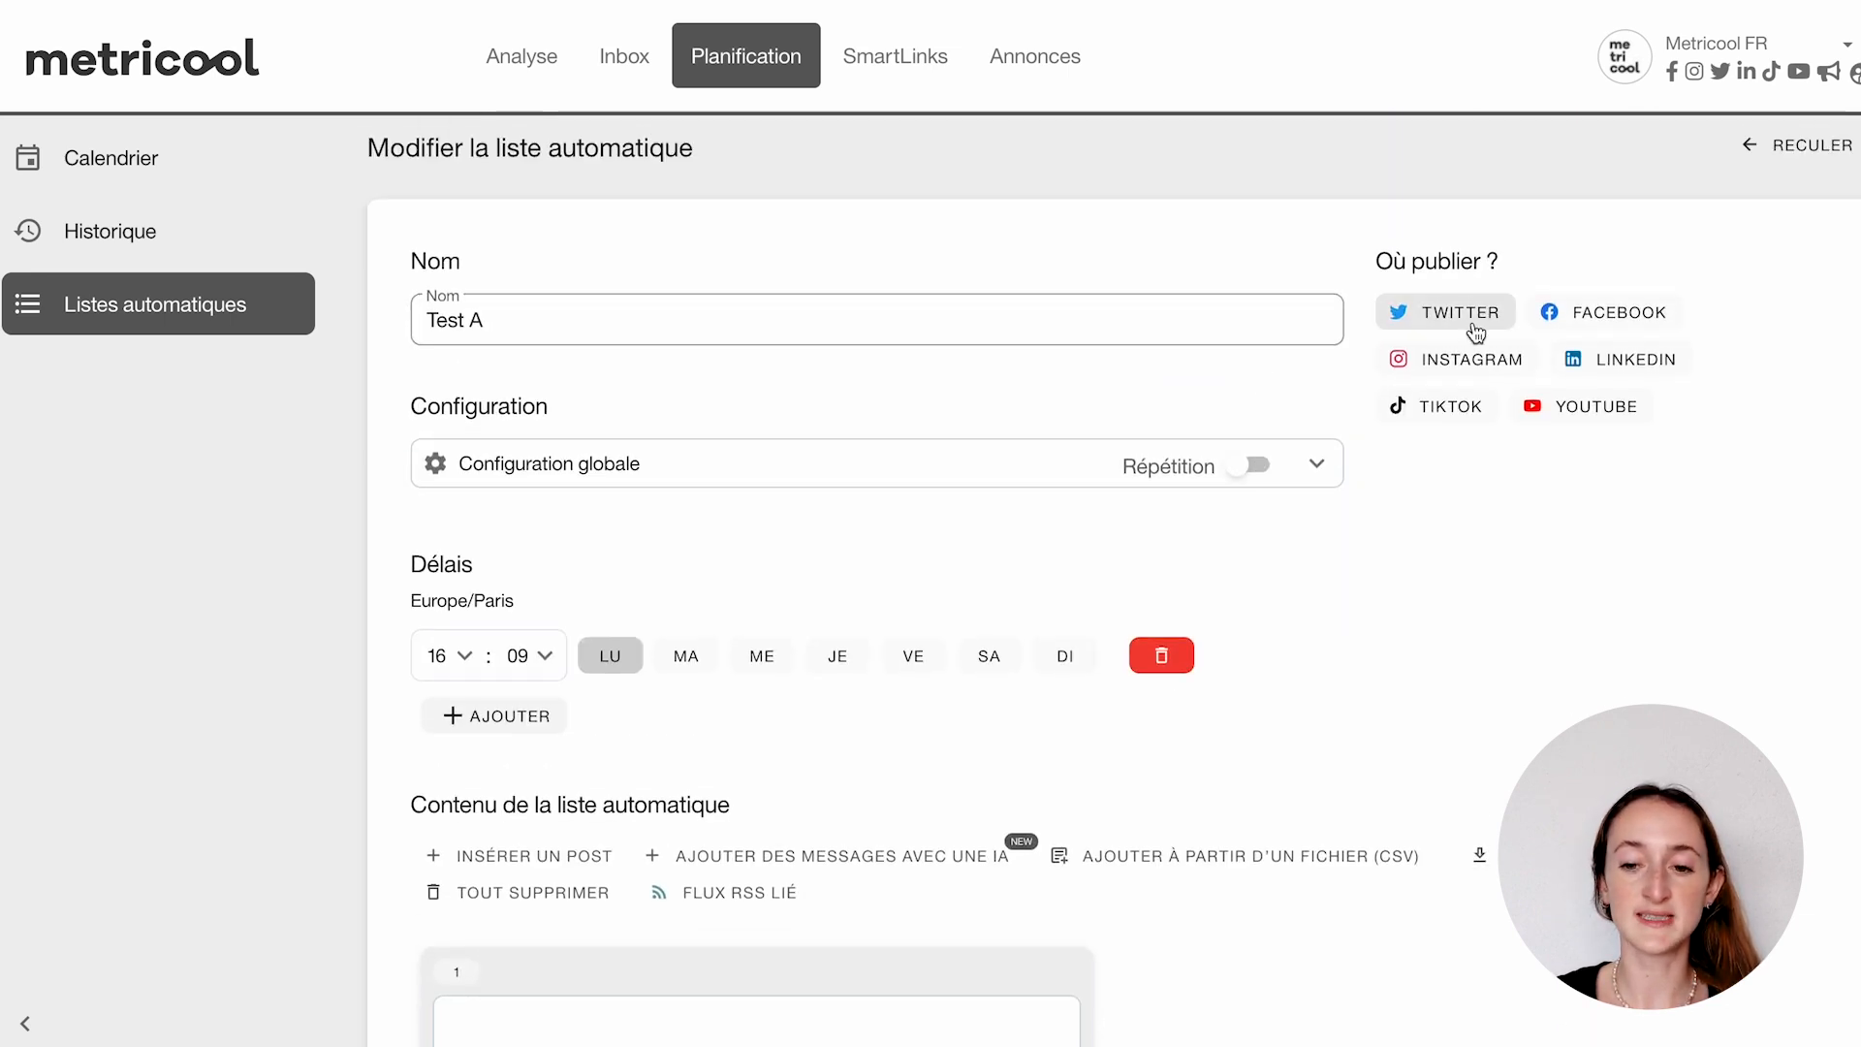
Select Twitter, LinkedIn and Facebook as the networks where the automatic list publishes.
{"action": "left_click", "coordinate": [1475, 332]}
{"action": "left_click", "coordinate": [1579, 356]}
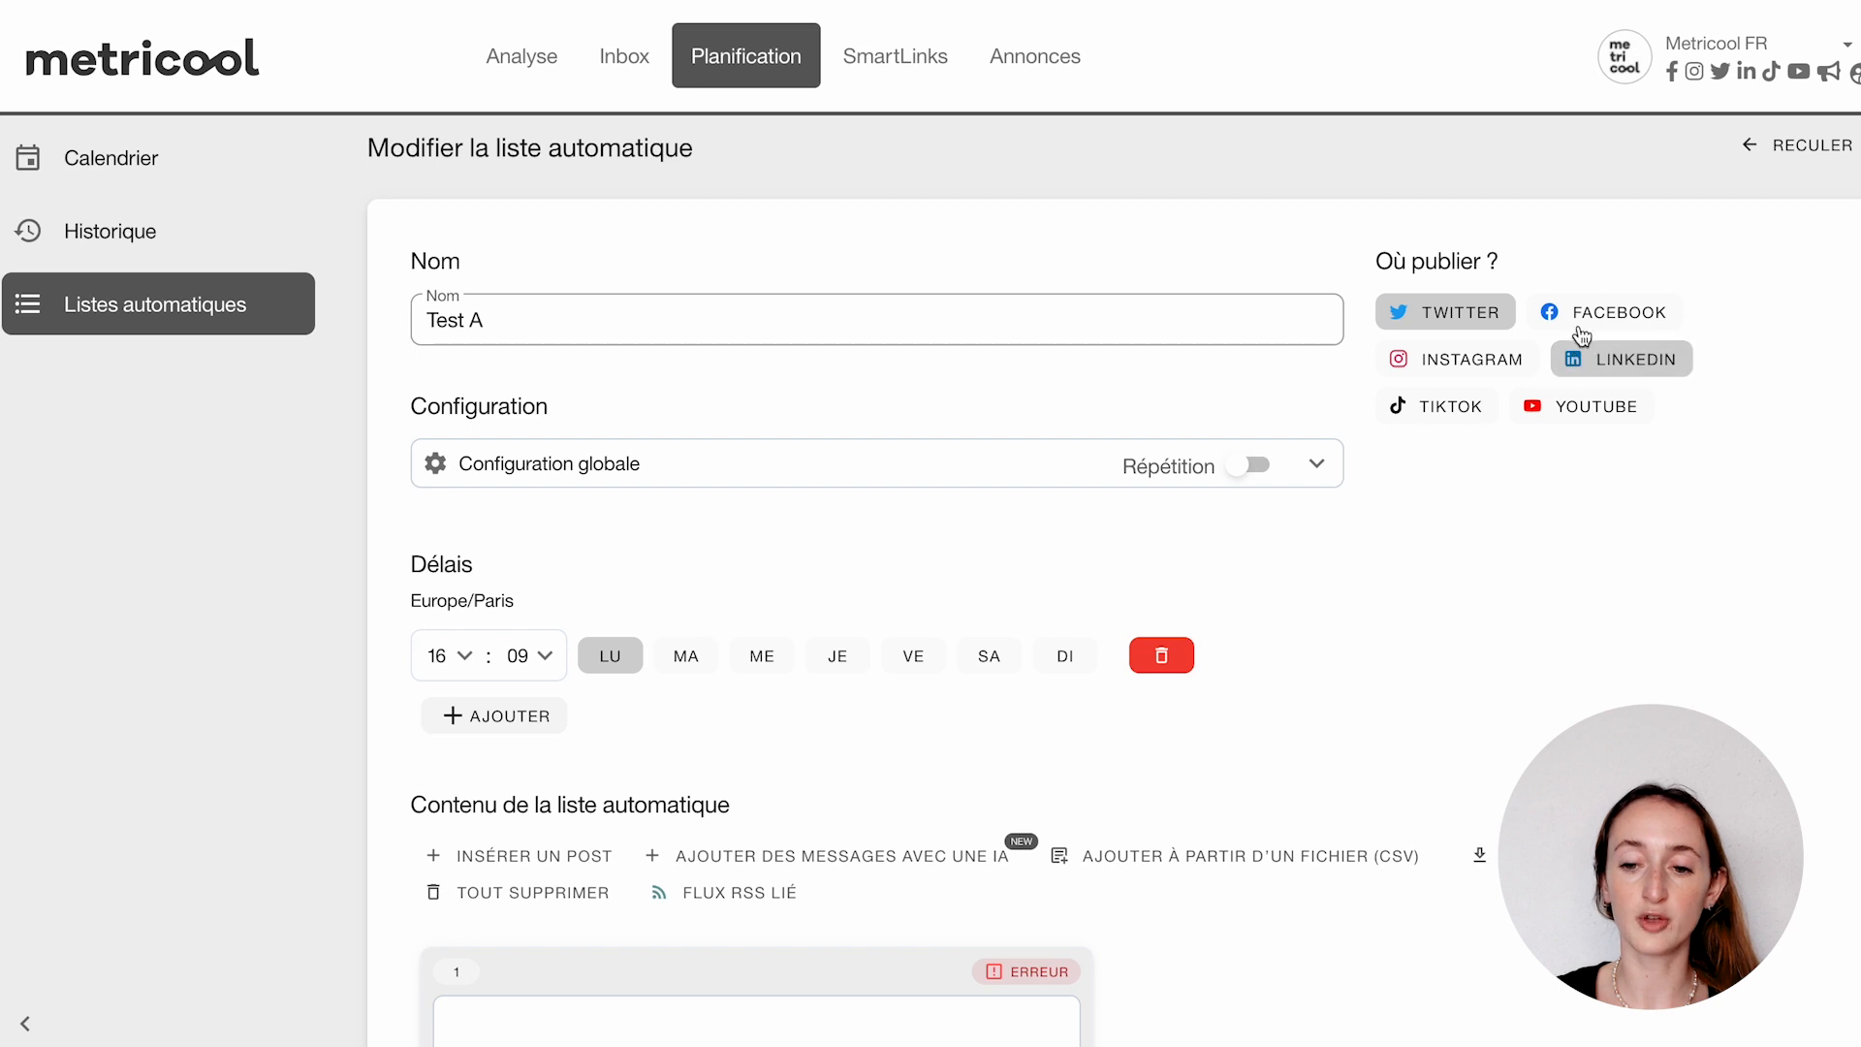
{"action": "left_click", "coordinate": [1580, 332]}
Turn on repetition in the list's global configuration and check the content type in the Facebook presets.
{"action": "scroll", "coordinate": [1258, 829], "scroll_direction": "down", "scroll_amount": 1}
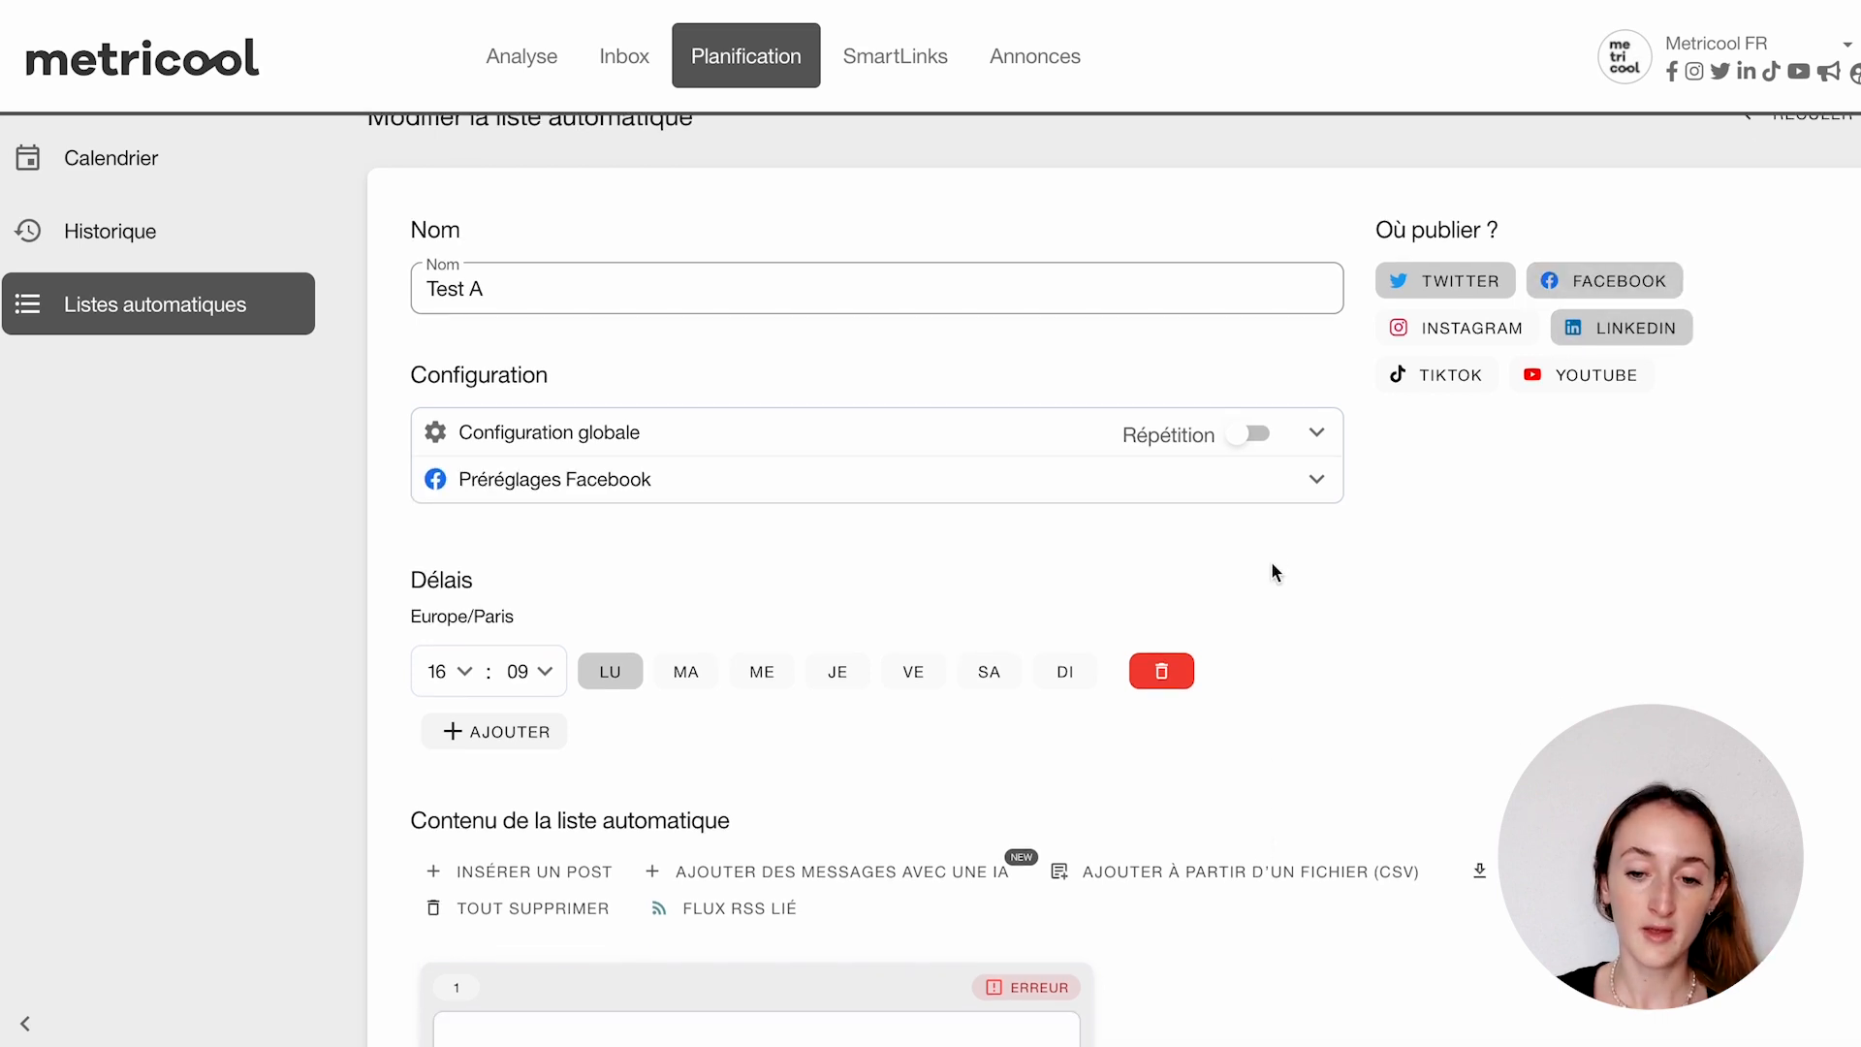
{"action": "left_click", "coordinate": [1316, 432]}
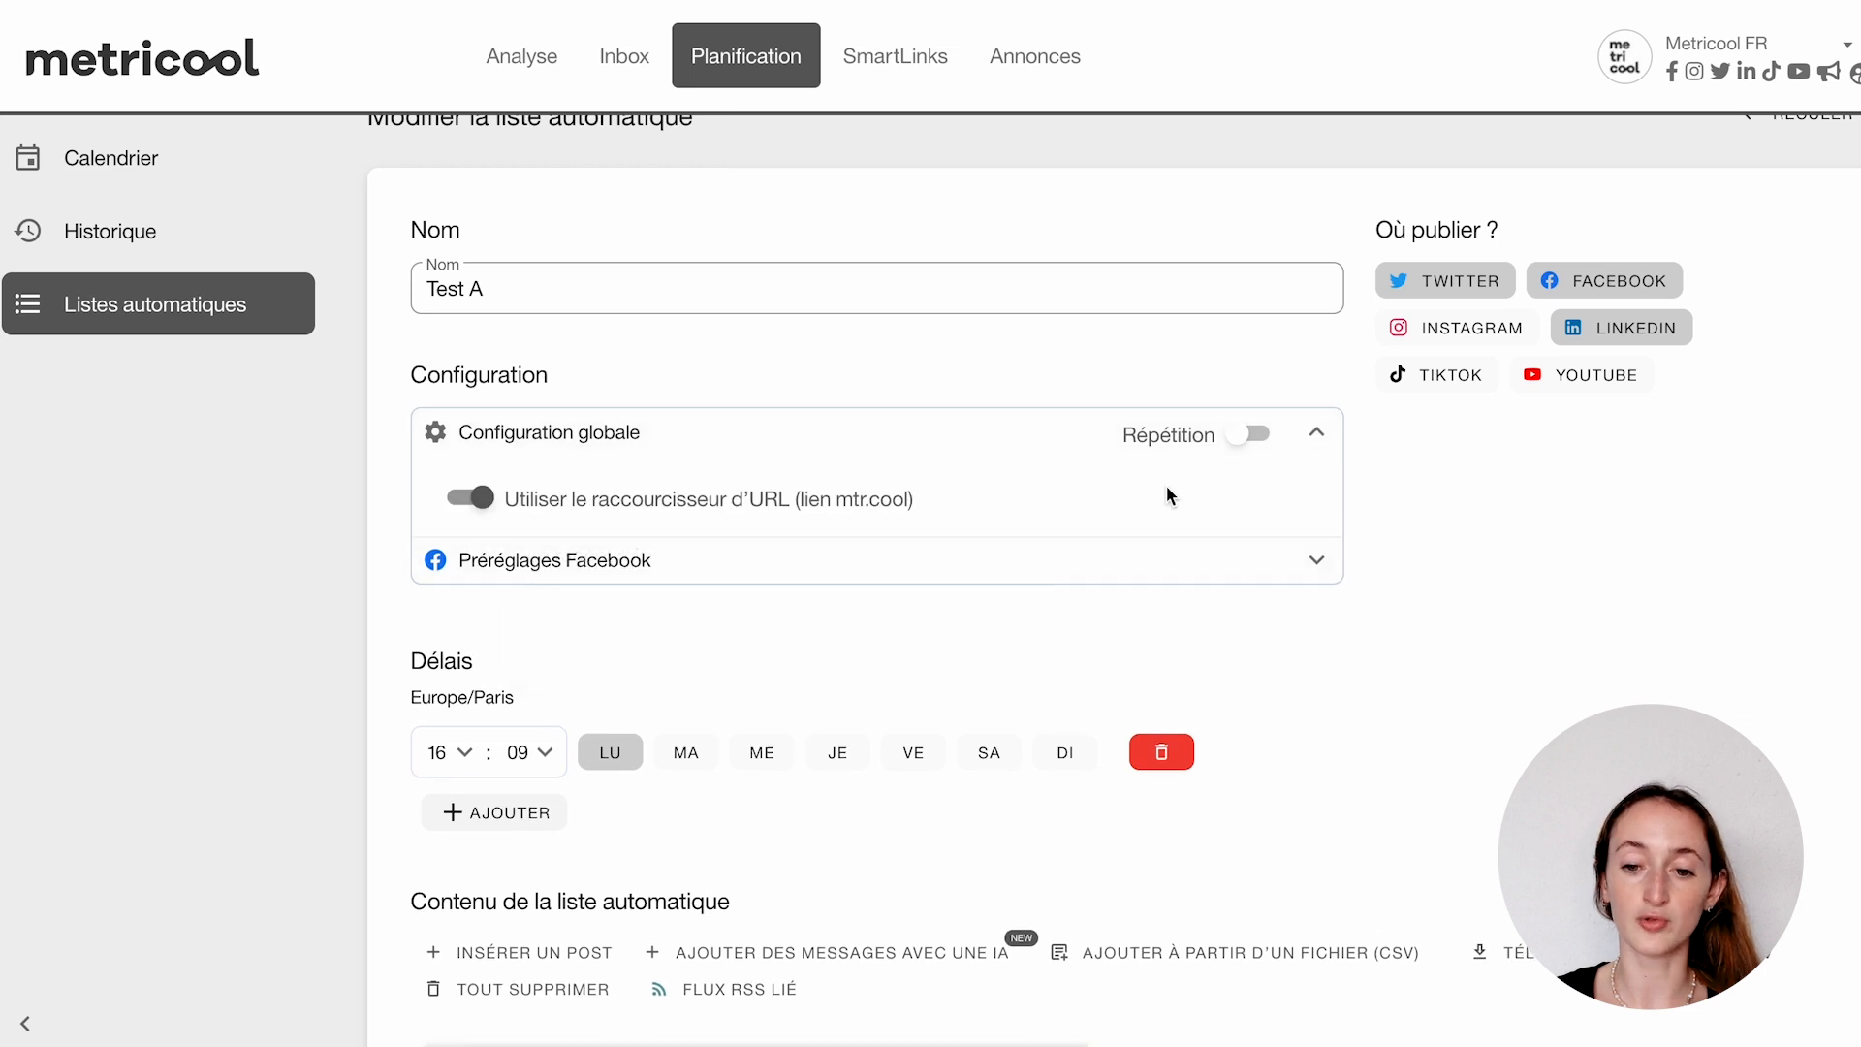
{"action": "left_click", "coordinate": [1248, 436]}
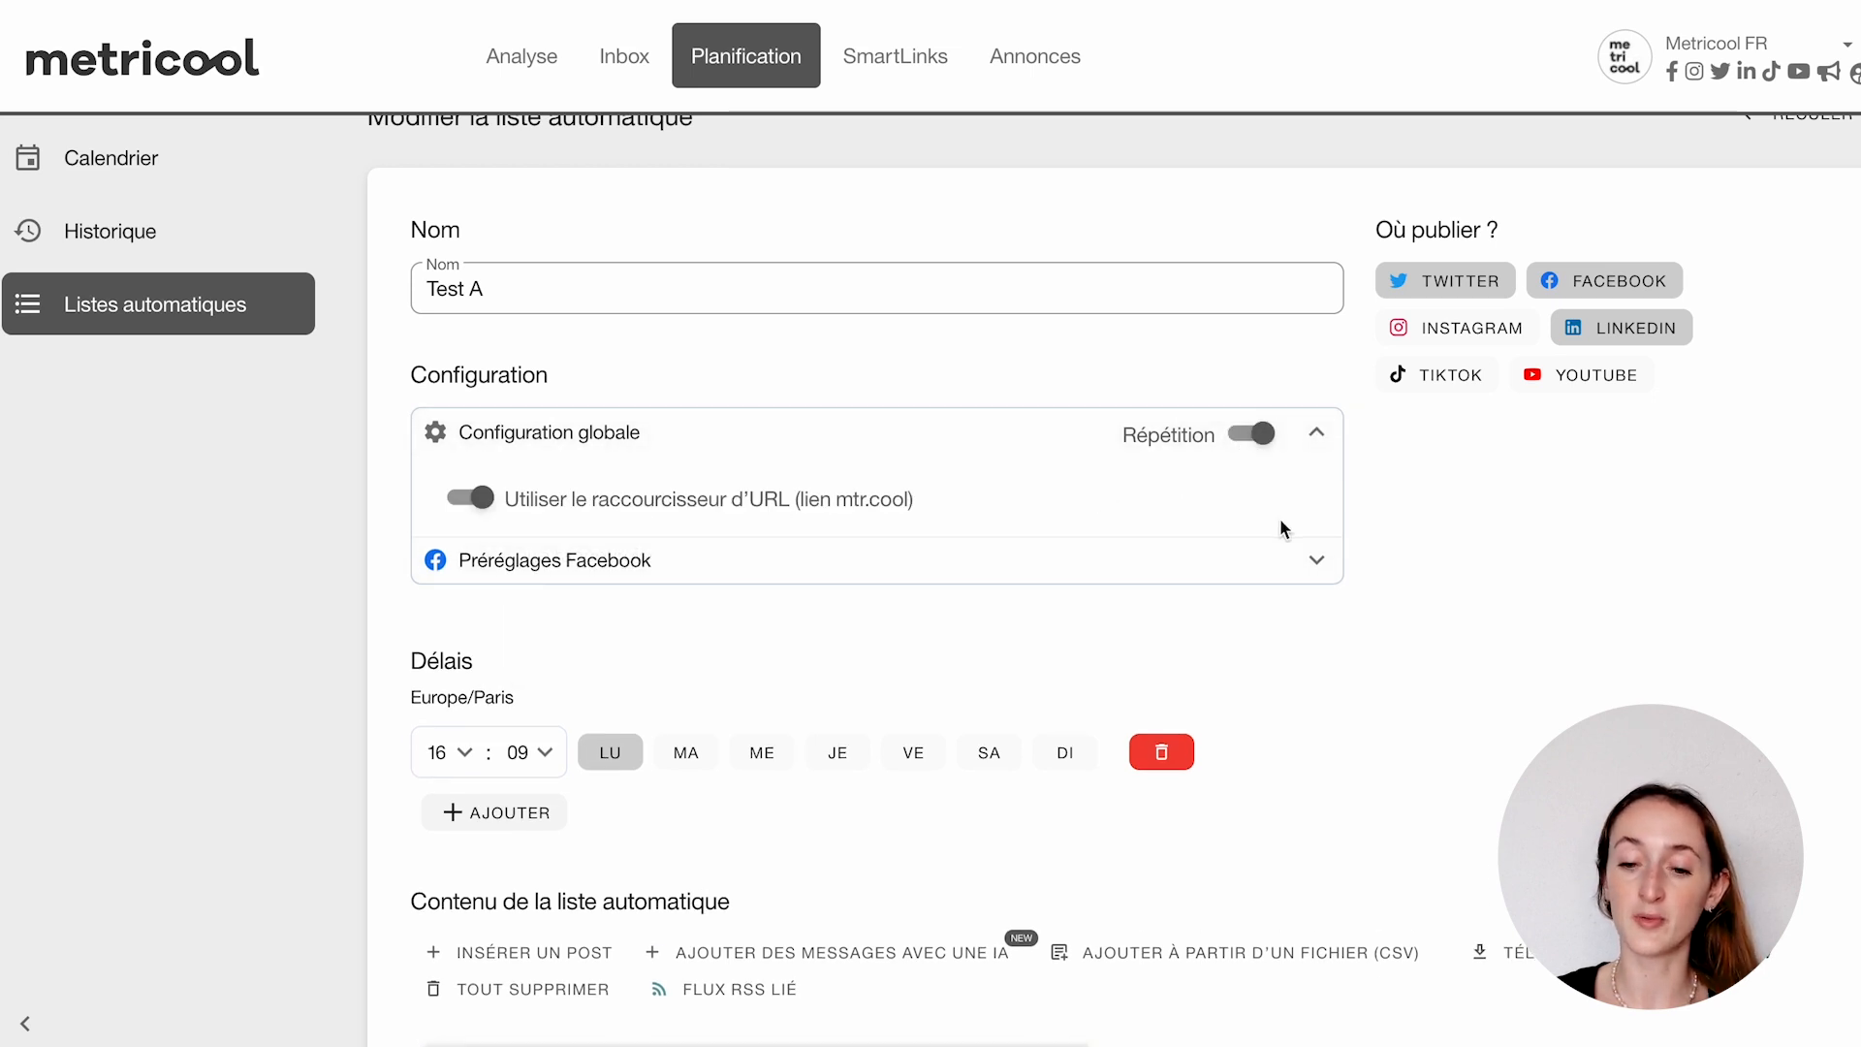
{"action": "left_click", "coordinate": [1316, 565]}
{"action": "scroll", "coordinate": [1316, 565], "scroll_direction": "down", "scroll_amount": 2}
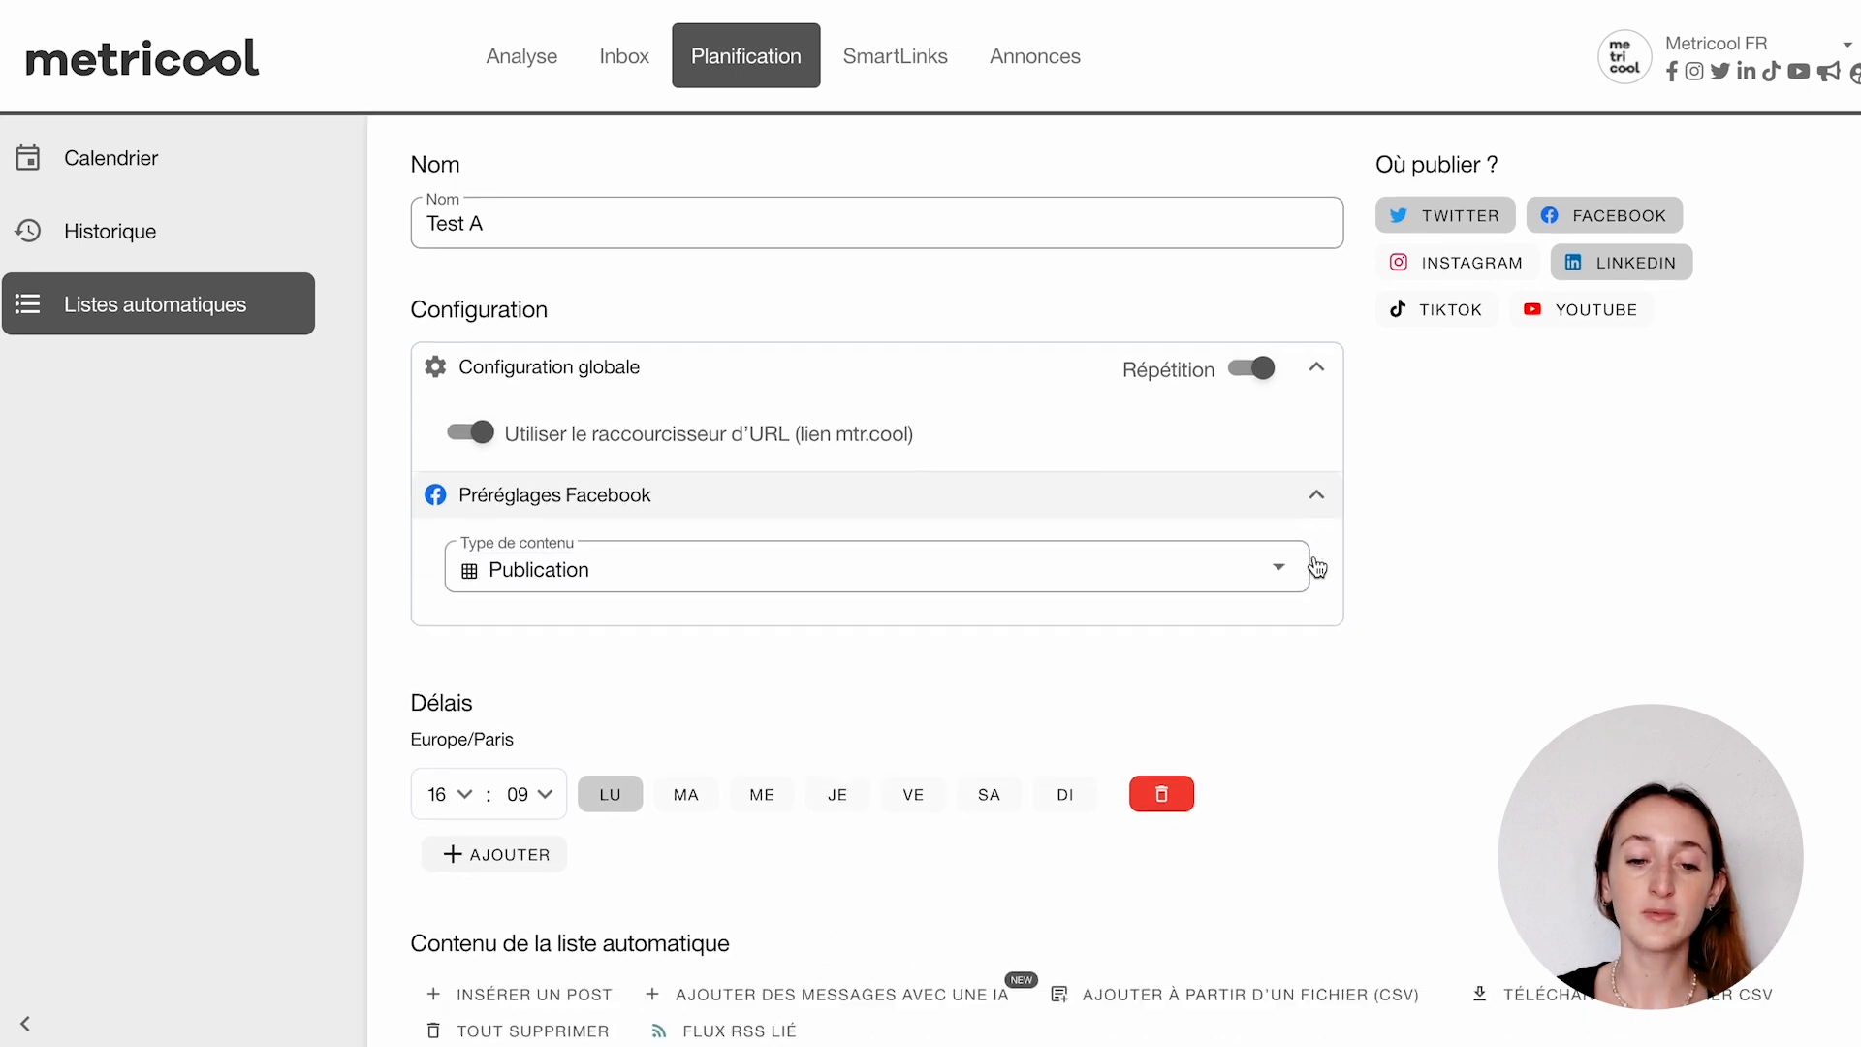
{"action": "left_click", "coordinate": [1003, 474]}
{"action": "left_click", "coordinate": [1378, 545]}
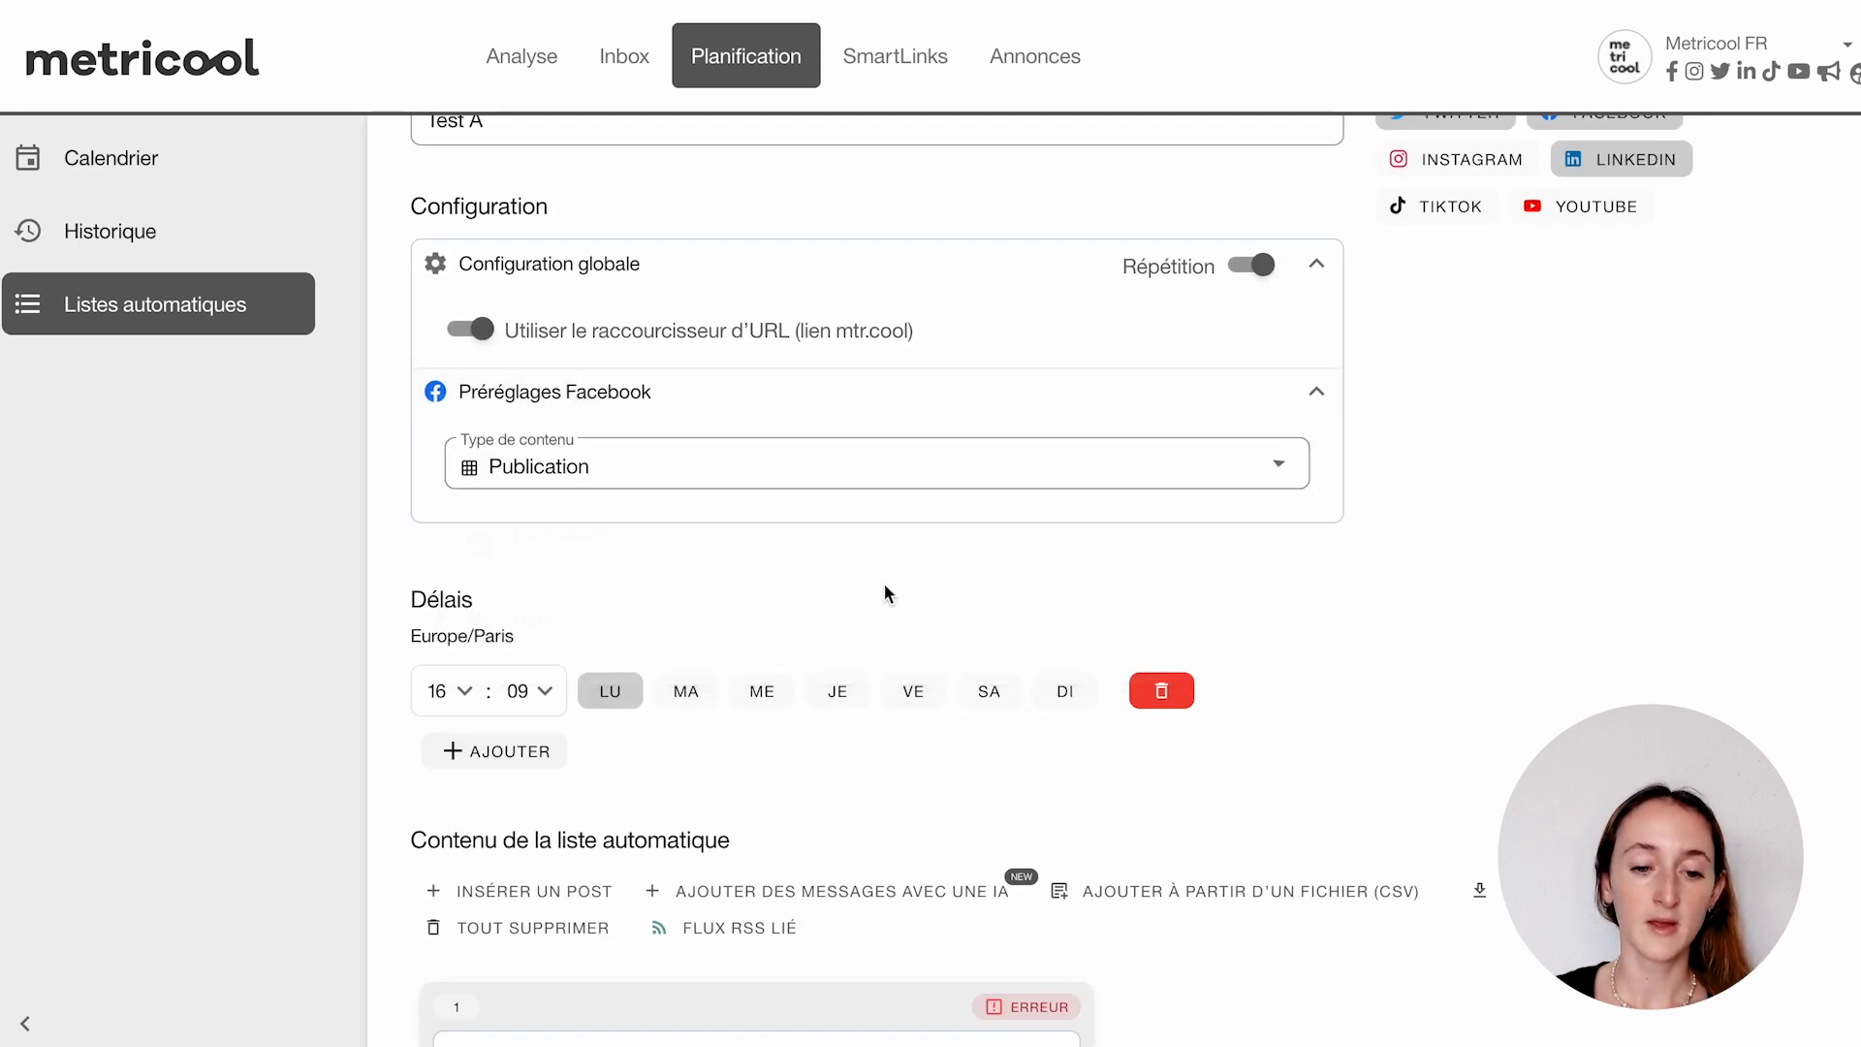
Add a second time slot for Tuesday and Thursday, and add Saturday to the first slot.
{"action": "scroll", "coordinate": [648, 722], "scroll_direction": "down", "scroll_amount": 3}
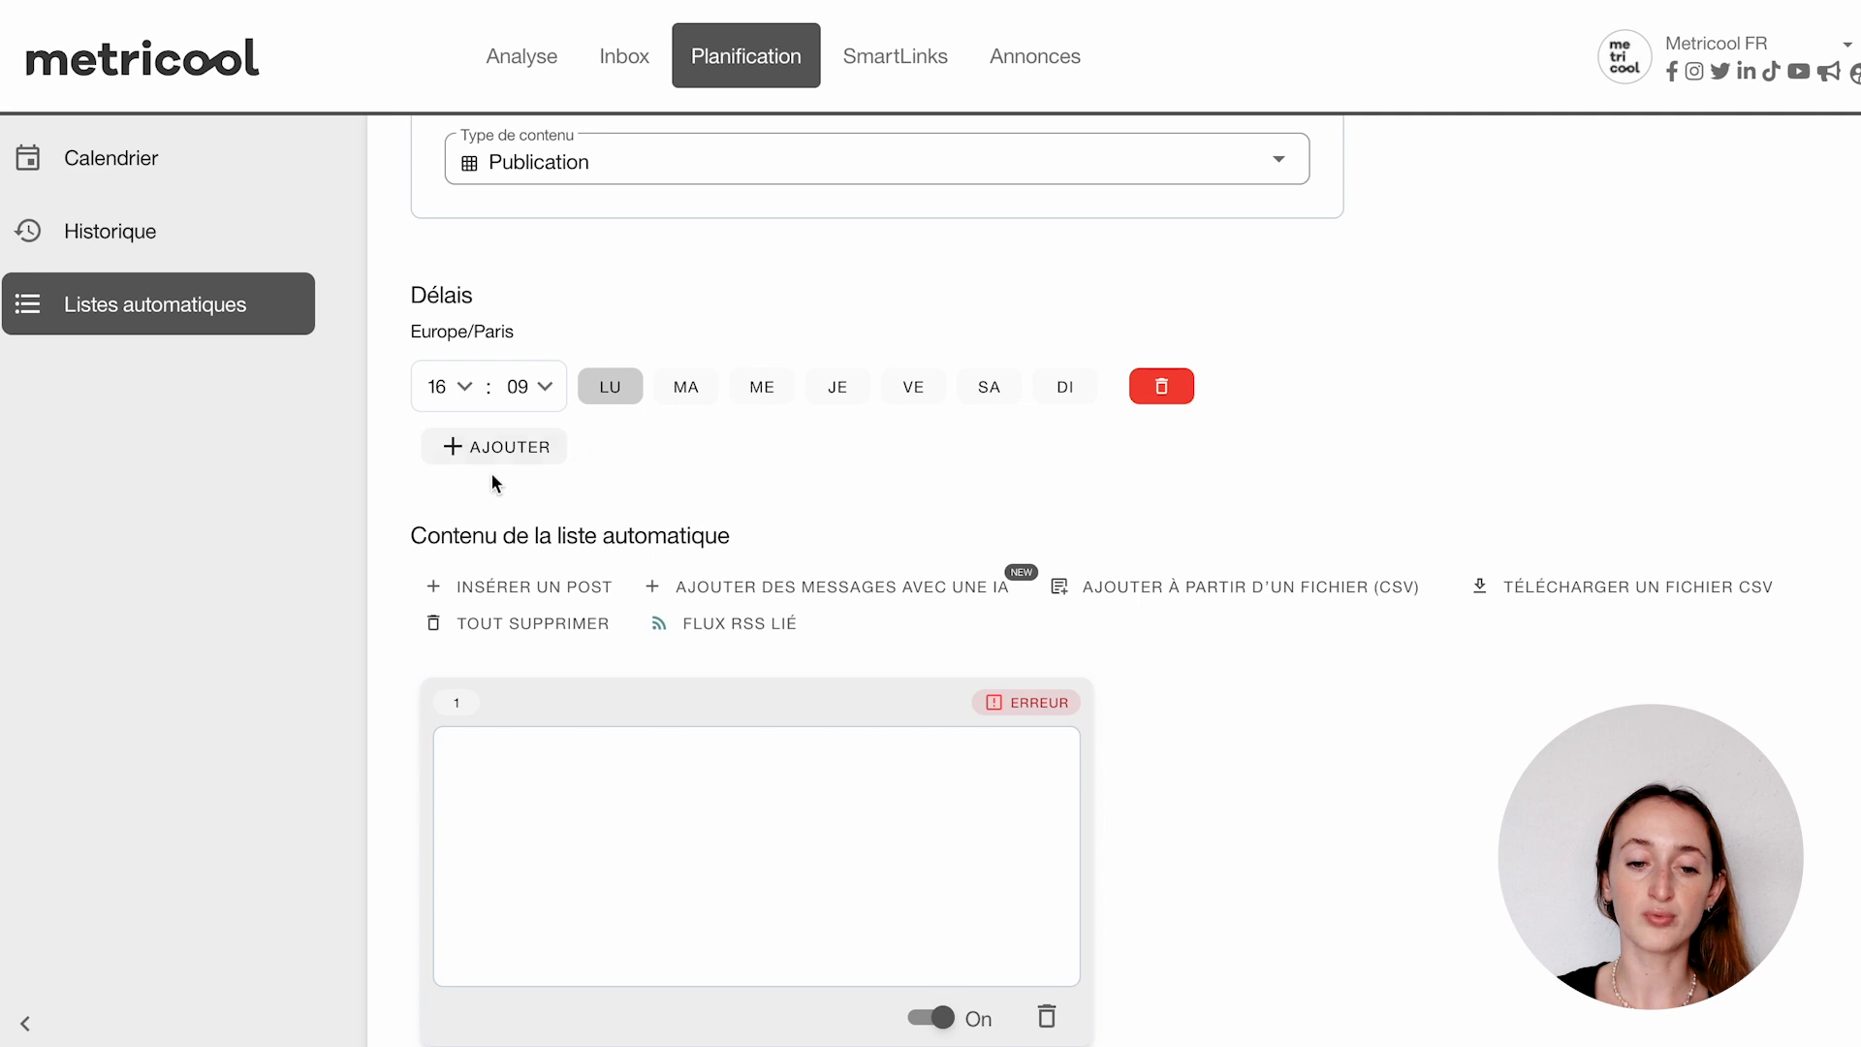
{"action": "left_click", "coordinate": [507, 446]}
{"action": "left_click", "coordinate": [836, 456]}
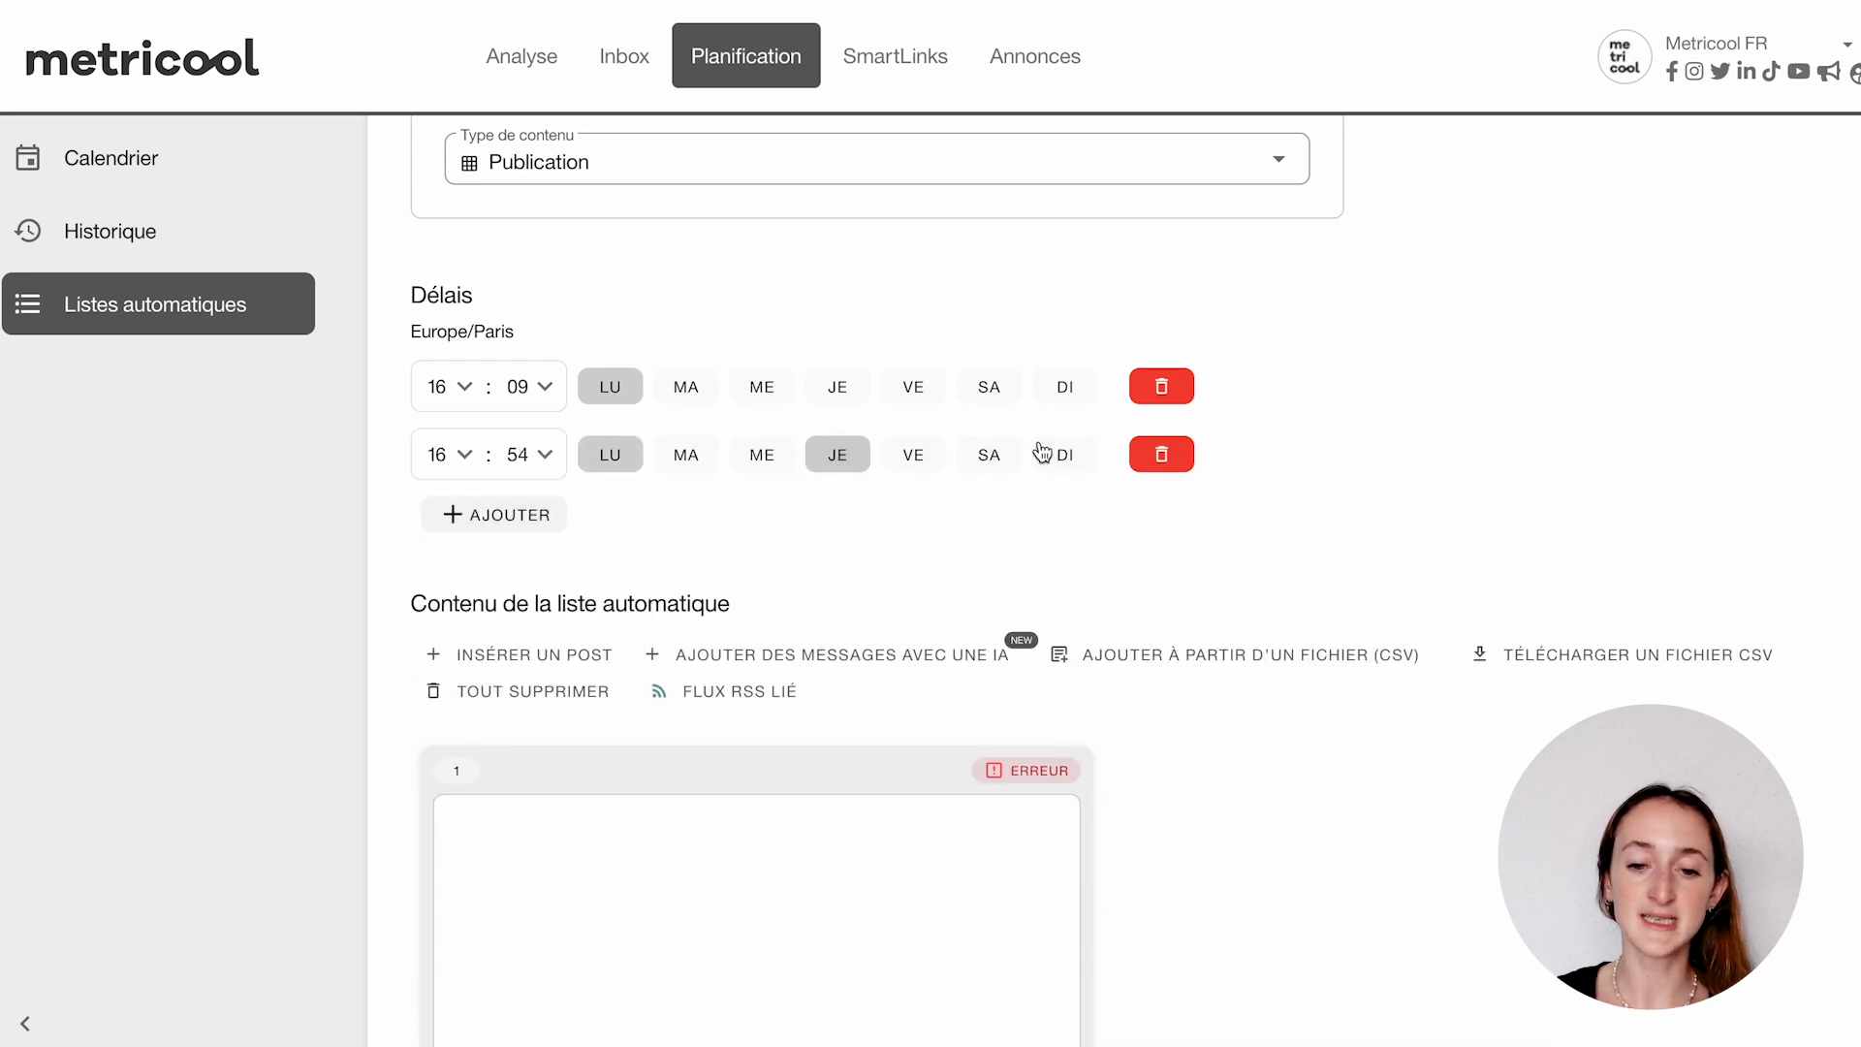
{"action": "left_click", "coordinate": [989, 386]}
{"action": "scroll", "coordinate": [805, 603], "scroll_direction": "down", "scroll_amount": 2}
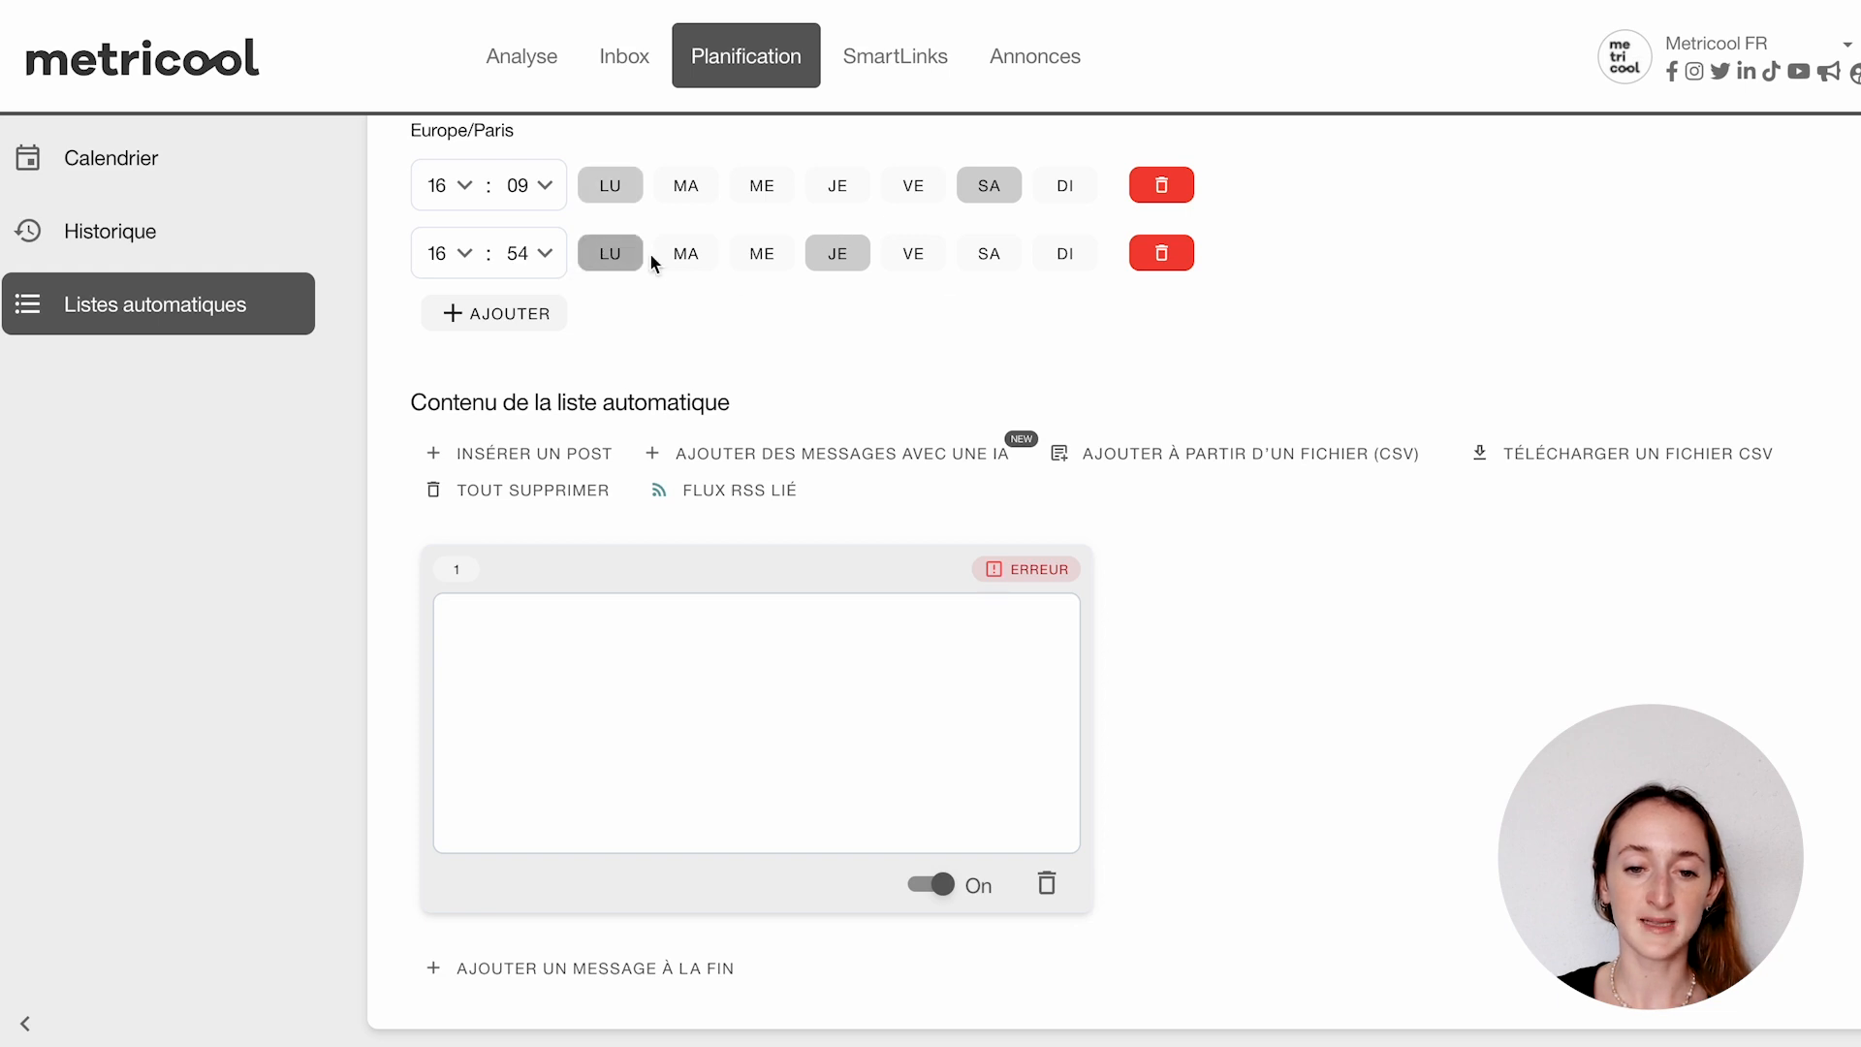
{"action": "left_click", "coordinate": [683, 256]}
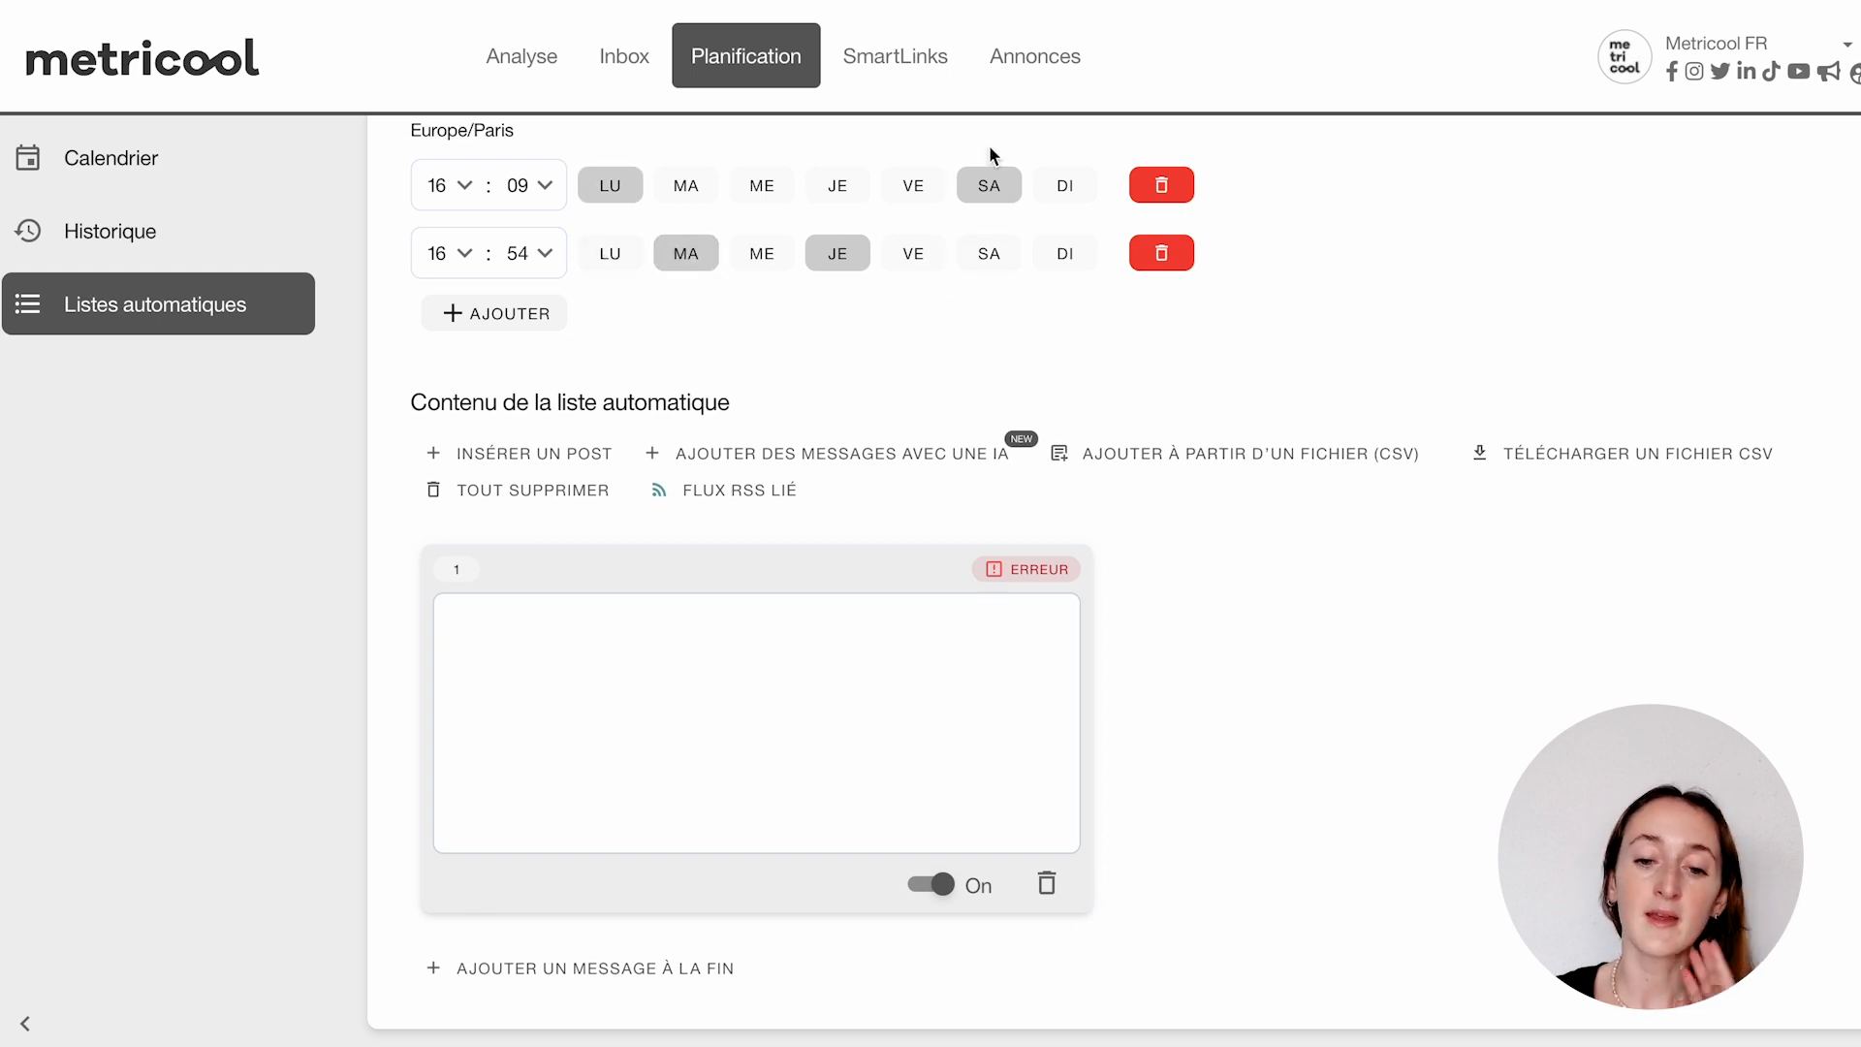
Insert an extra post into the list's content and delete the empty second post.
{"action": "scroll", "coordinate": [793, 385], "scroll_direction": "down", "scroll_amount": 2}
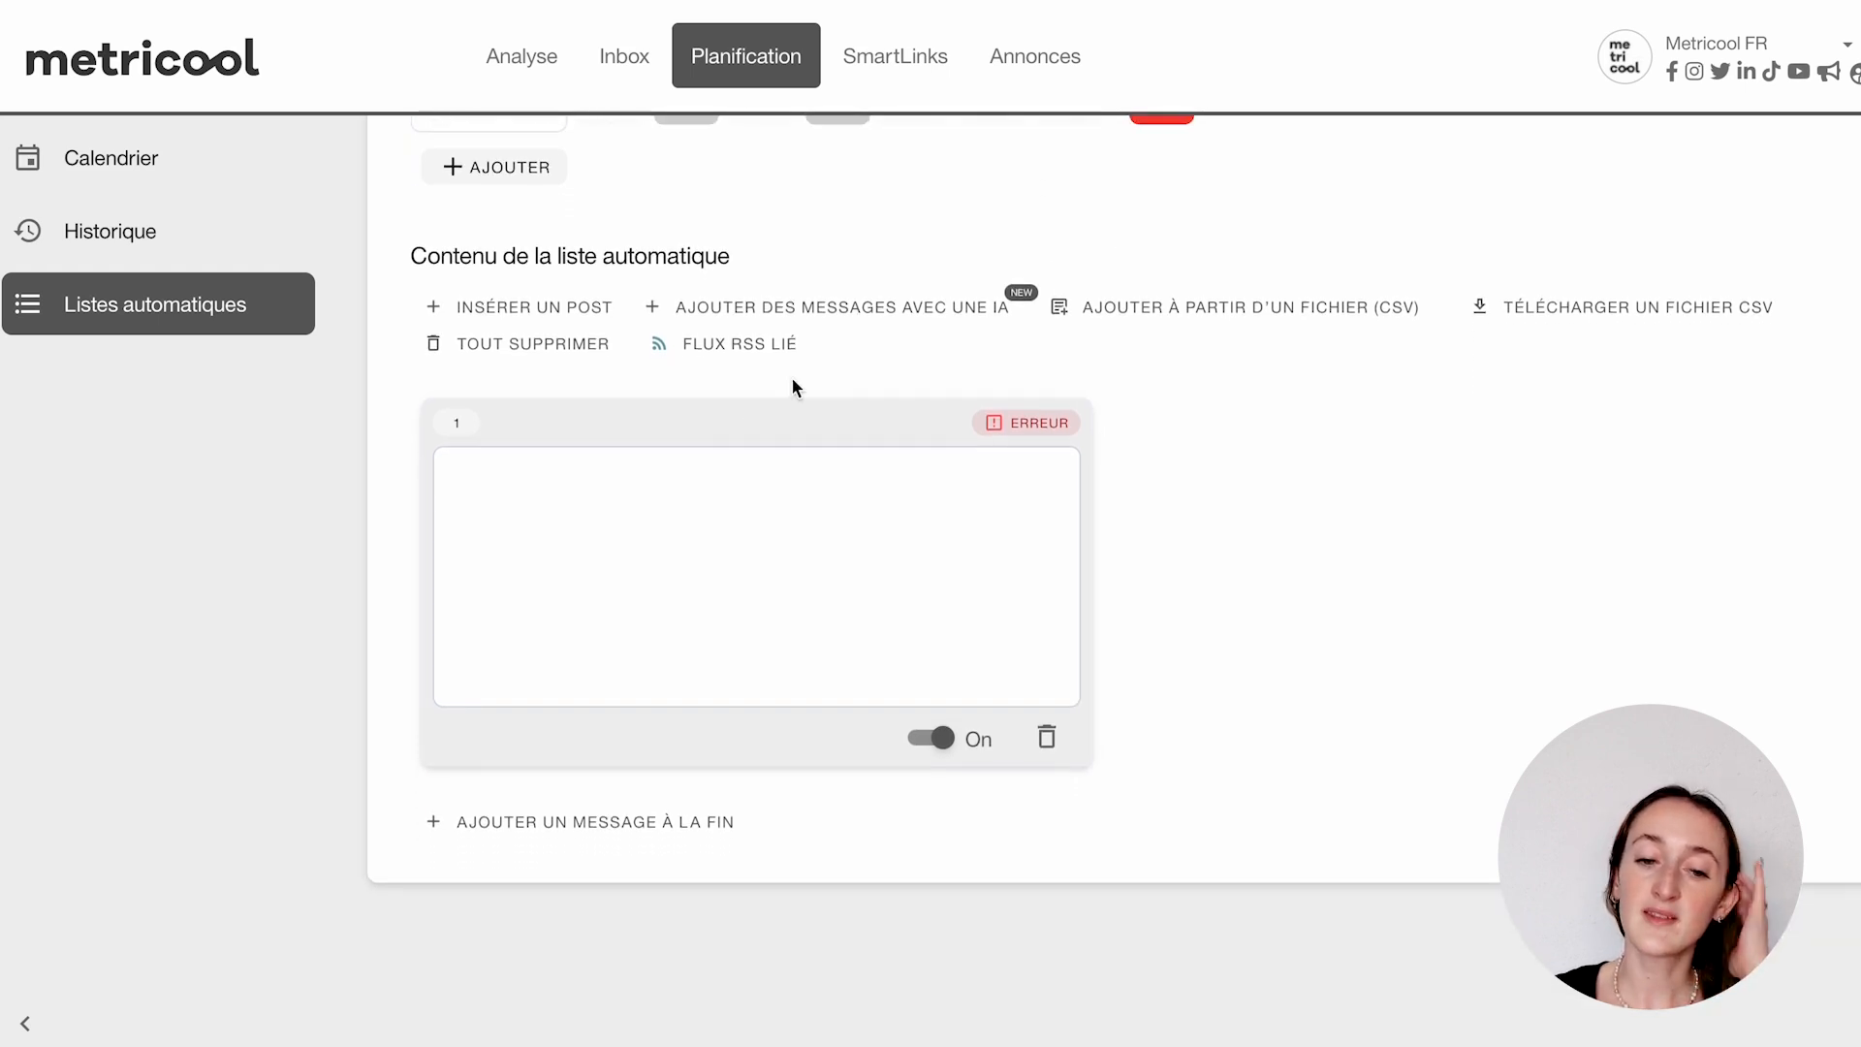
{"action": "left_click", "coordinate": [527, 303]}
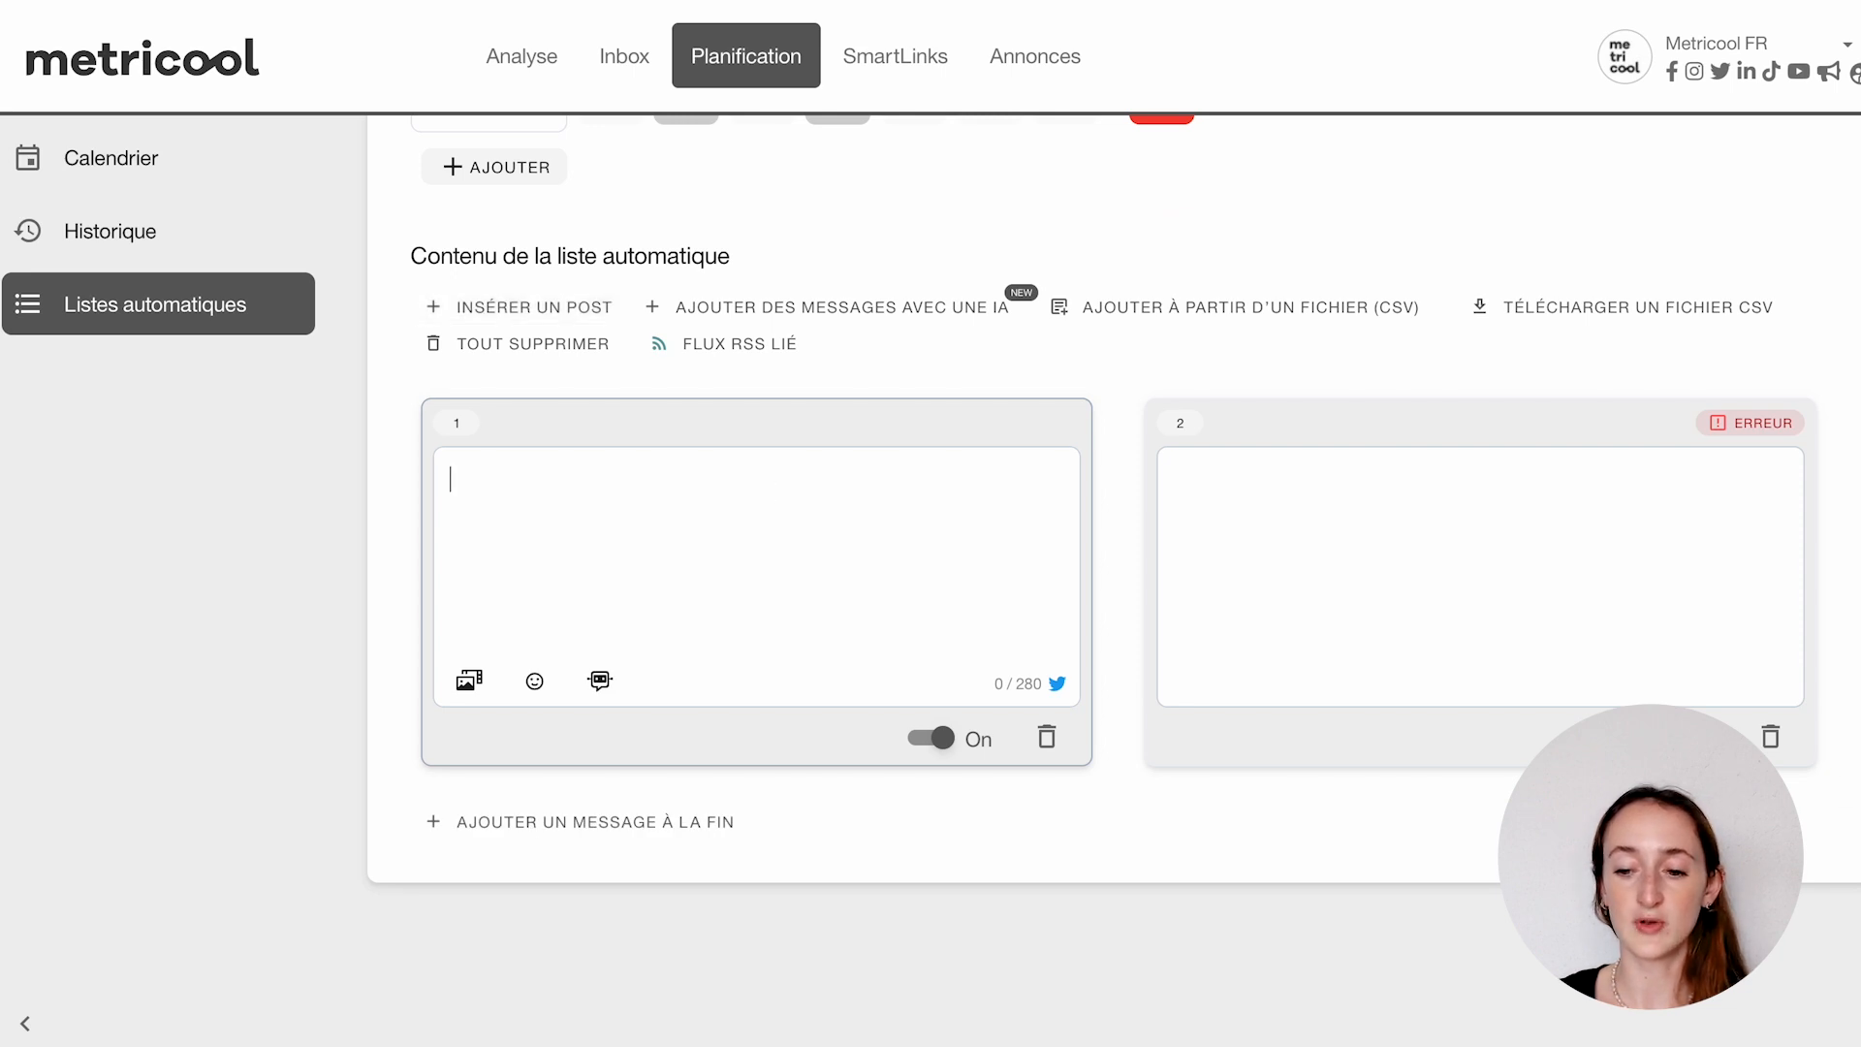
{"action": "left_click", "coordinate": [1771, 737]}
{"action": "left_click", "coordinate": [685, 565]}
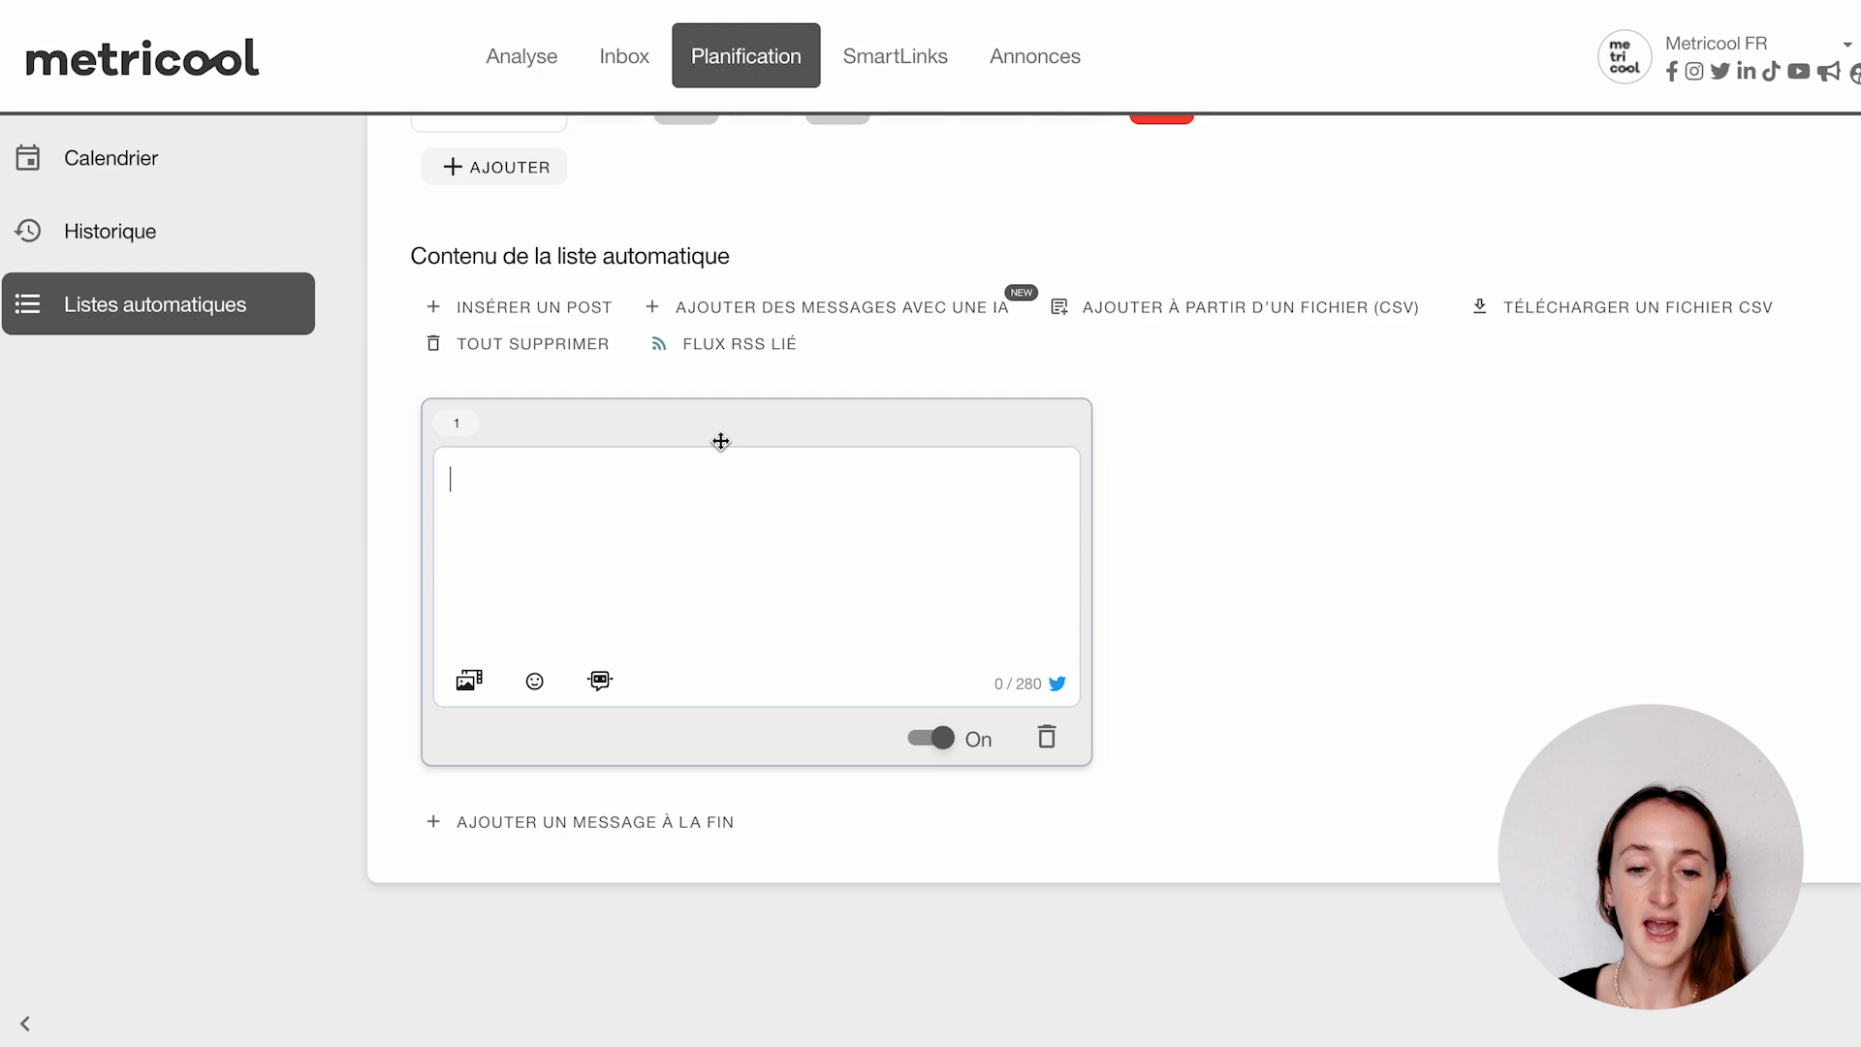
{"action": "left_click", "coordinate": [846, 310]}
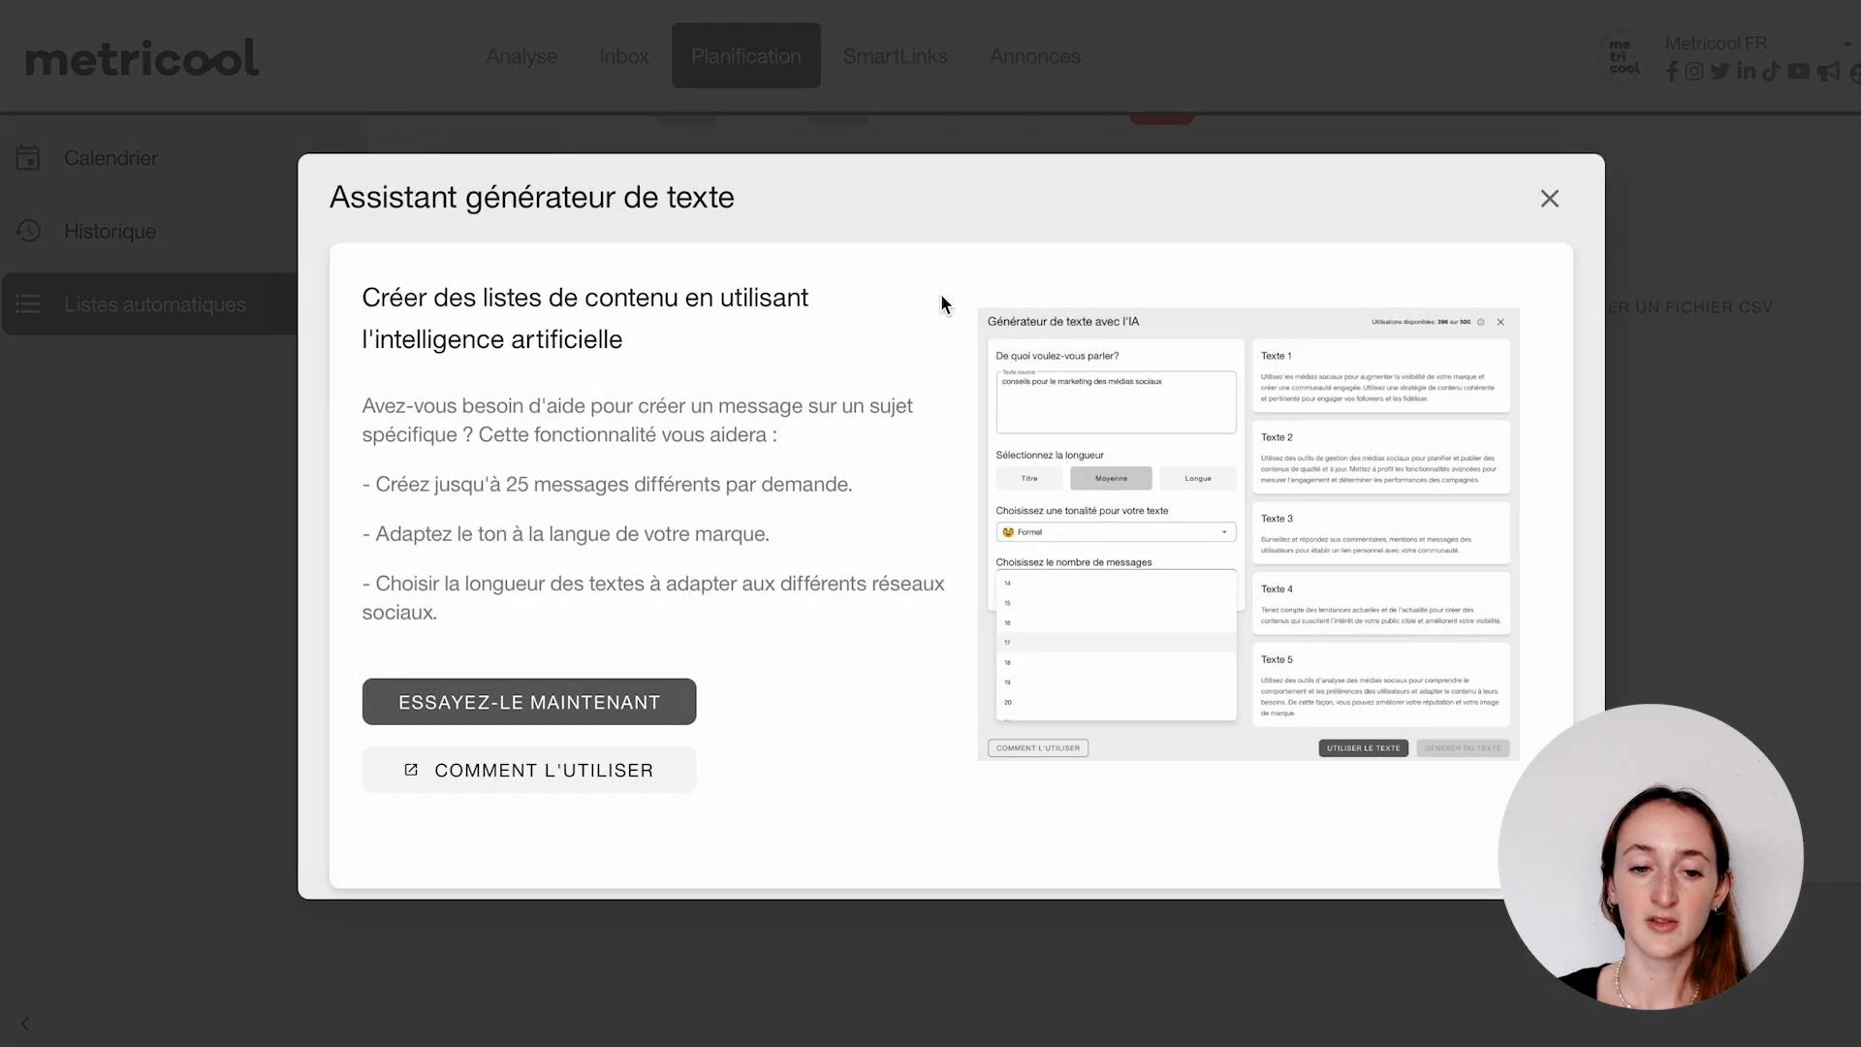
{"action": "left_click_drag", "start_coordinate": [363, 291], "coordinate": [640, 424]}
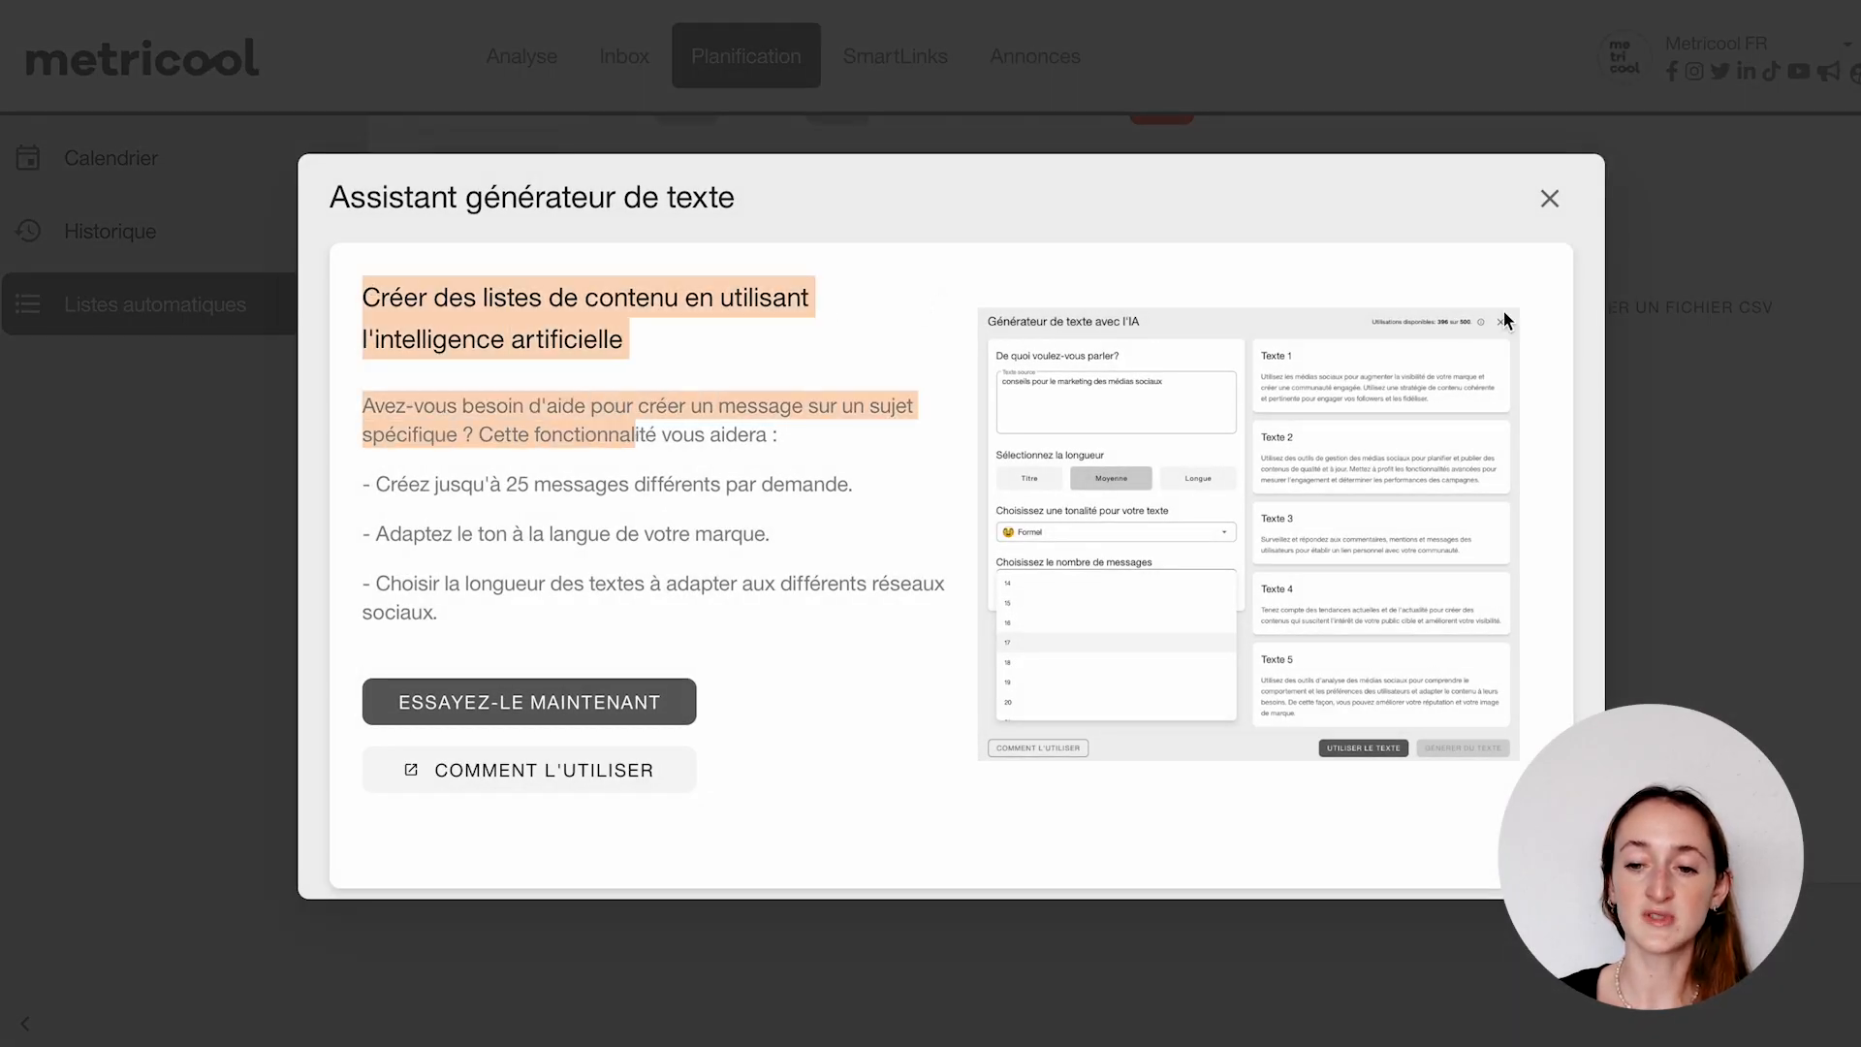
{"action": "left_click", "coordinate": [1535, 209]}
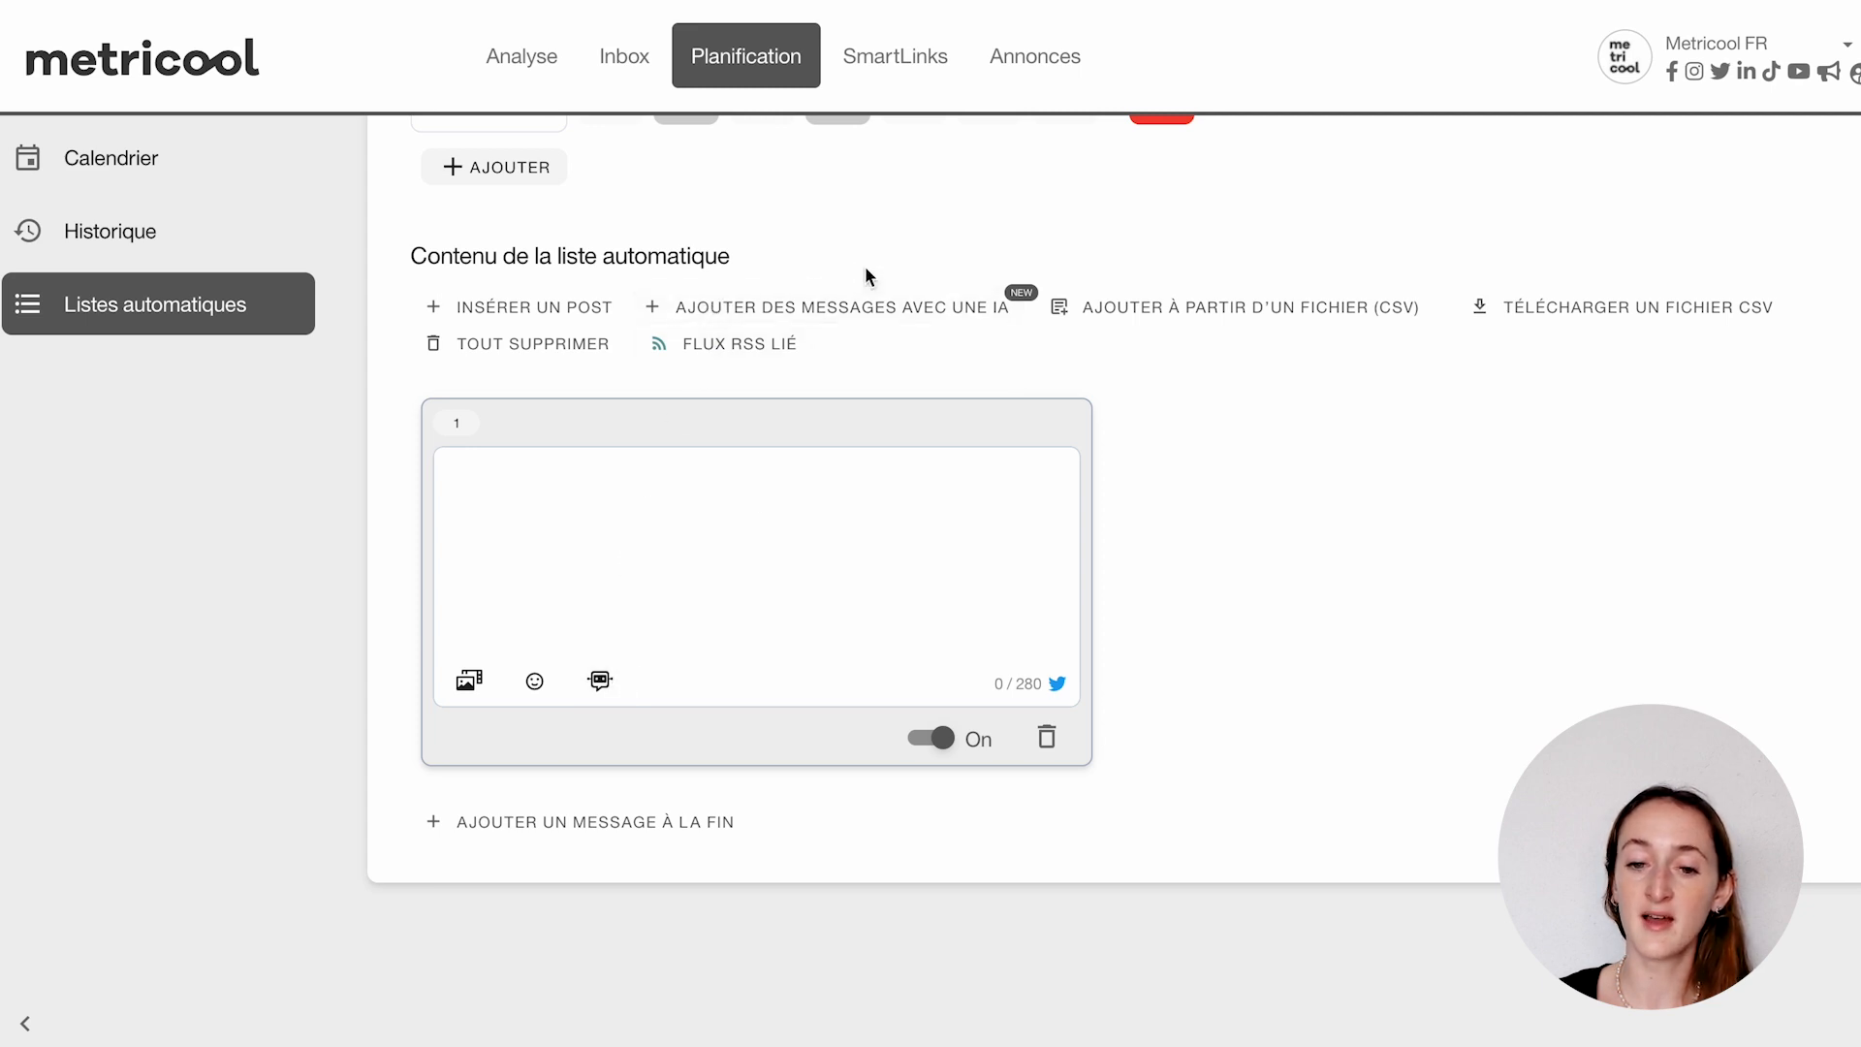
Start adding AI messages to the list and enter the source text "Conseils en marketing et stratégie de réseaux sociaux".
{"action": "left_click", "coordinate": [826, 320]}
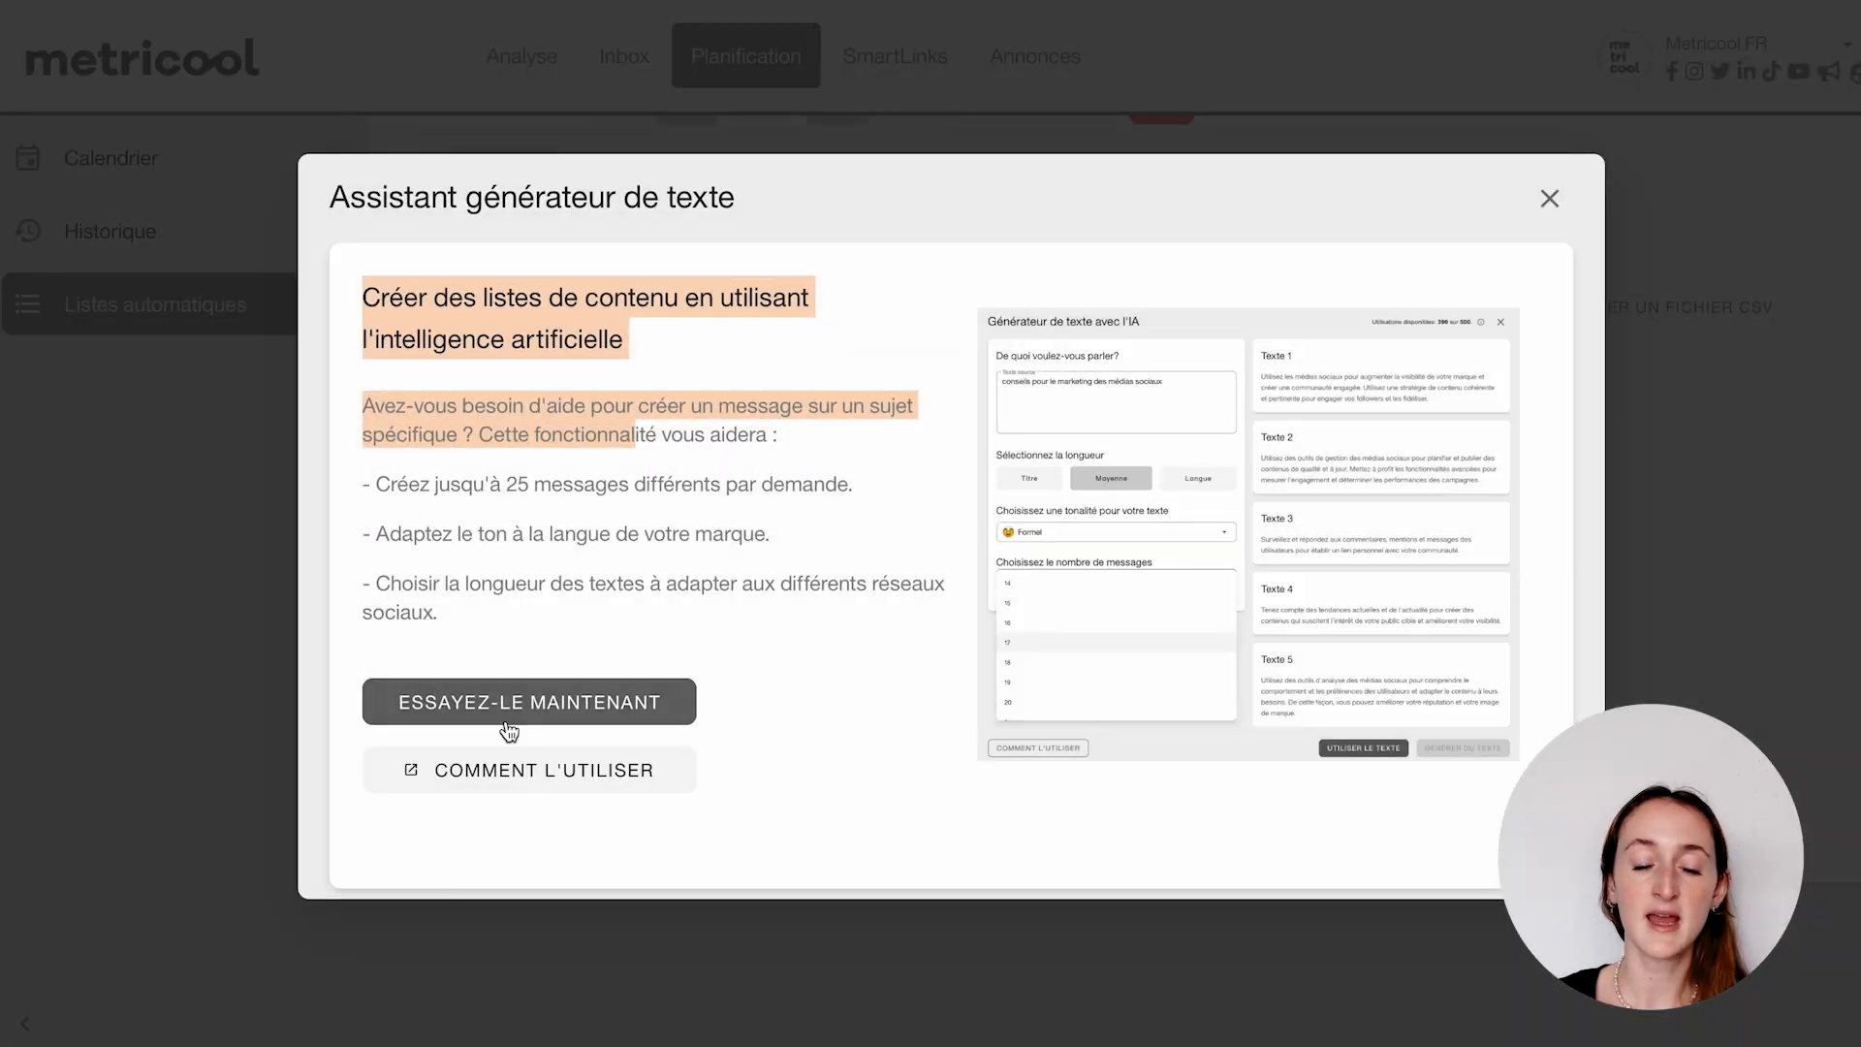
{"action": "left_click", "coordinate": [504, 716]}
{"action": "left_click", "coordinate": [444, 356]}
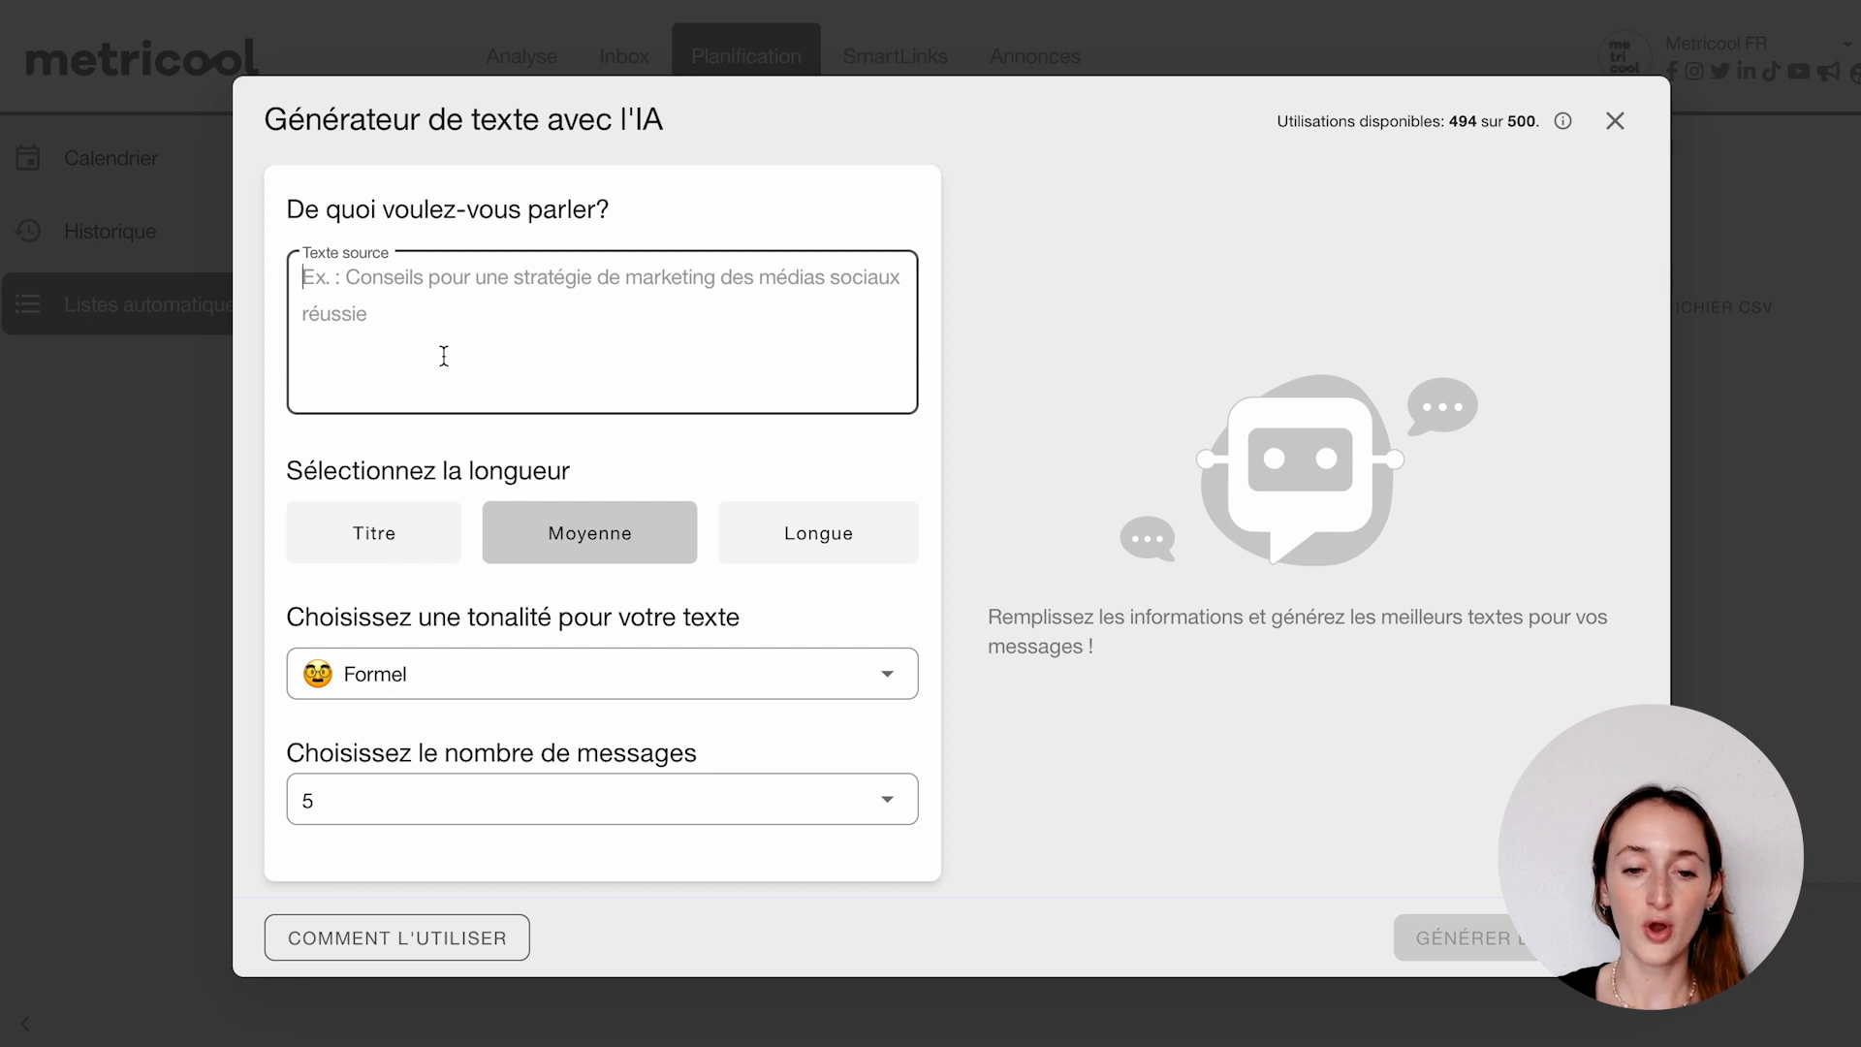
{"action": "type", "text": "Consei"}
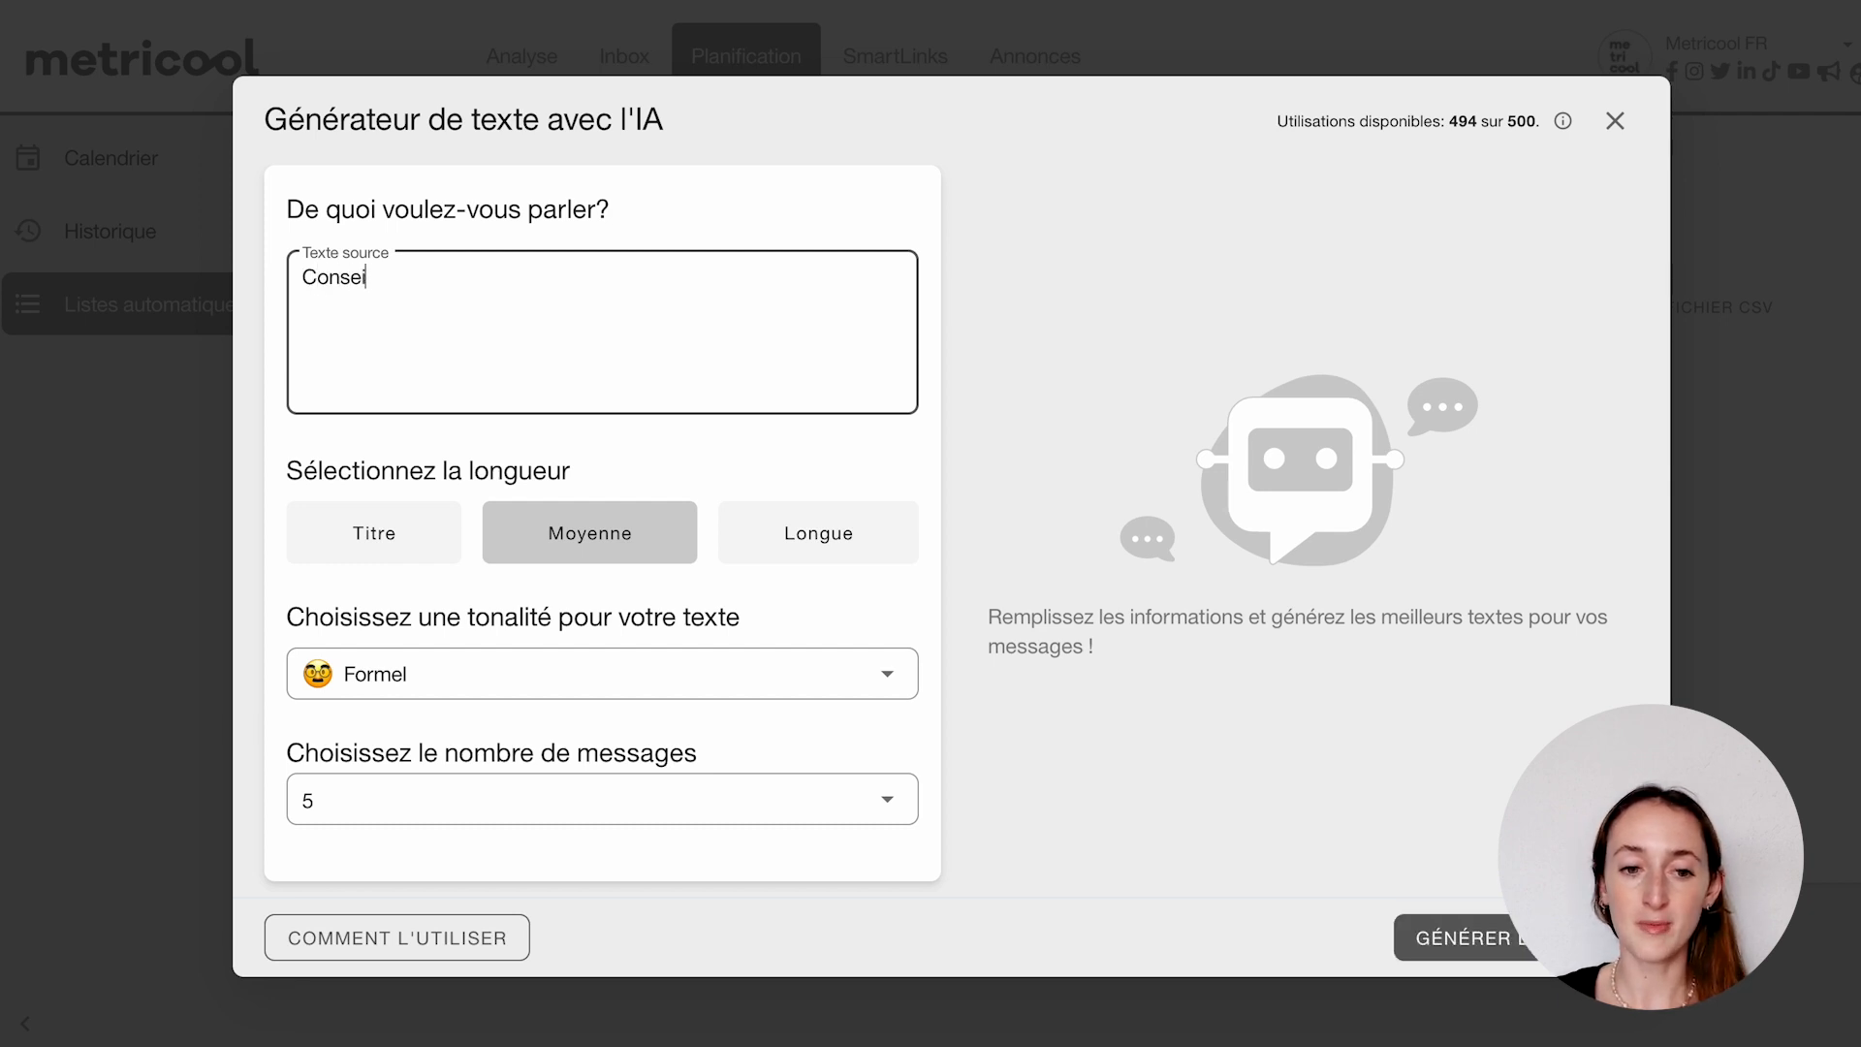
{"action": "type", "text": "ls en "}
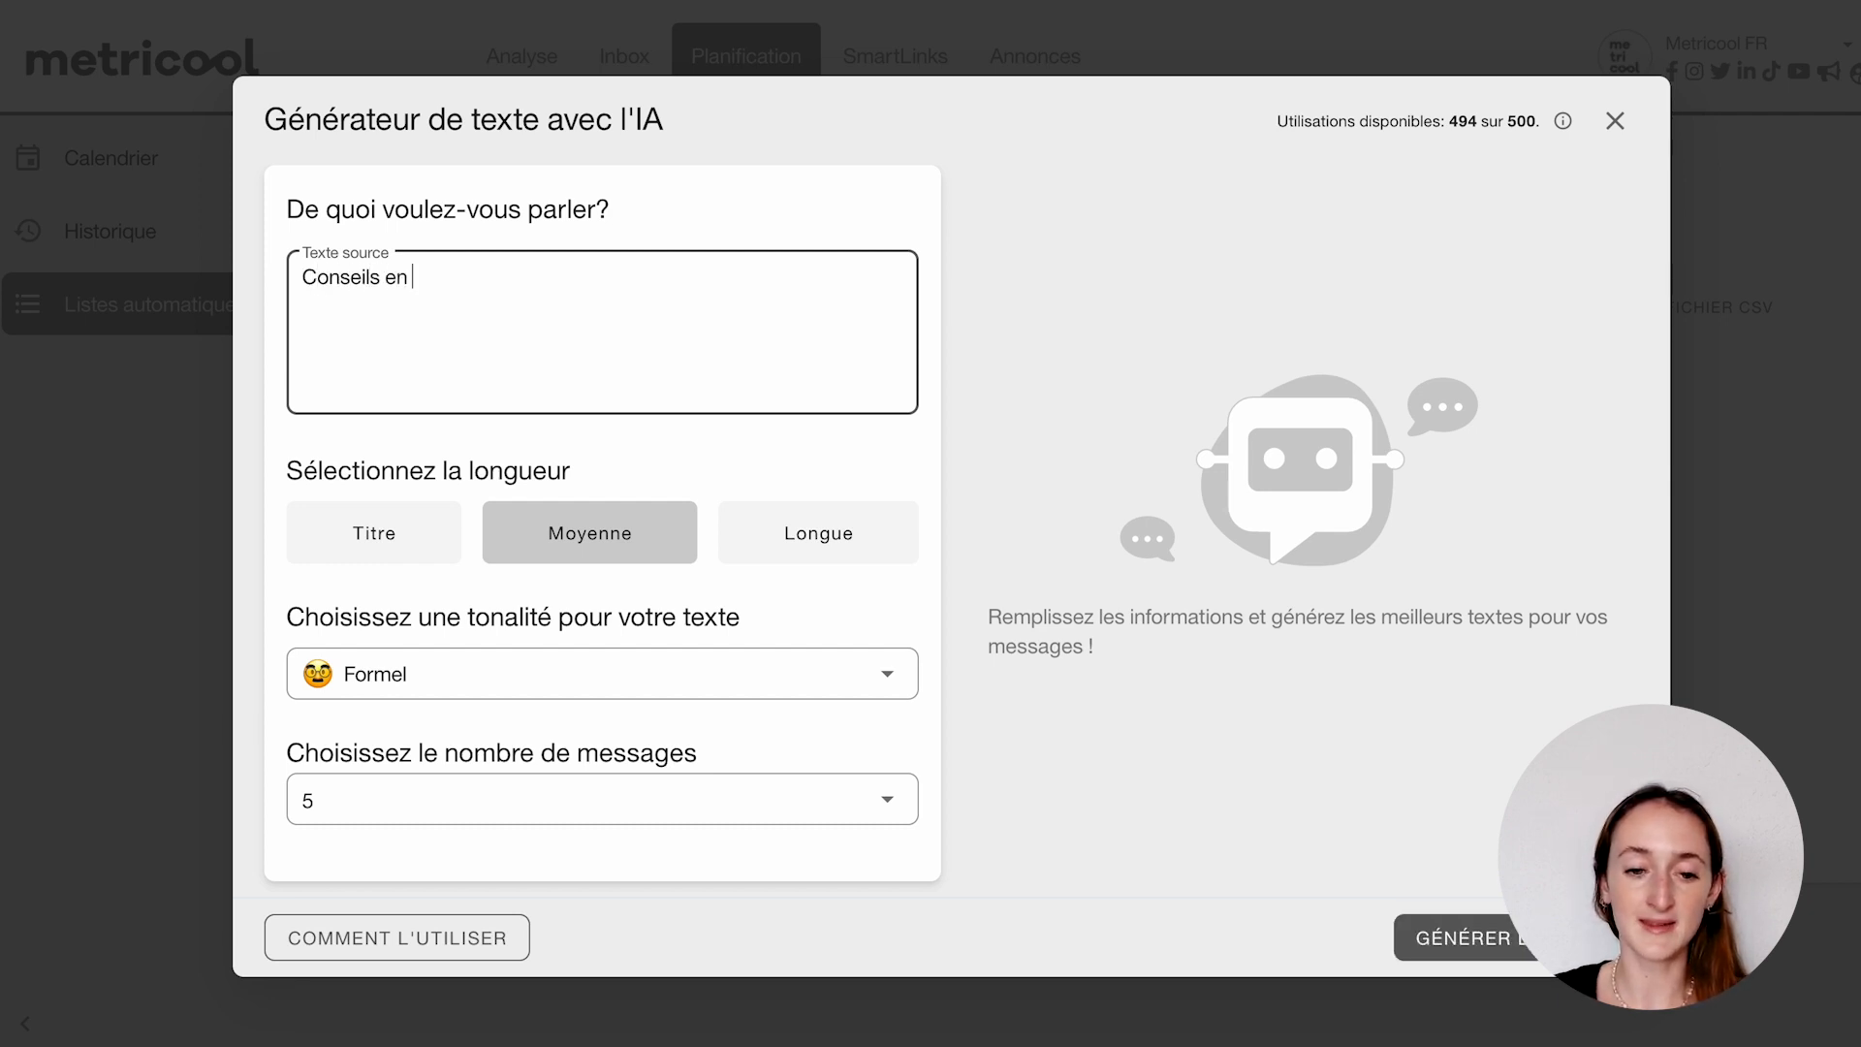
{"action": "type", "text": "marketing et s"}
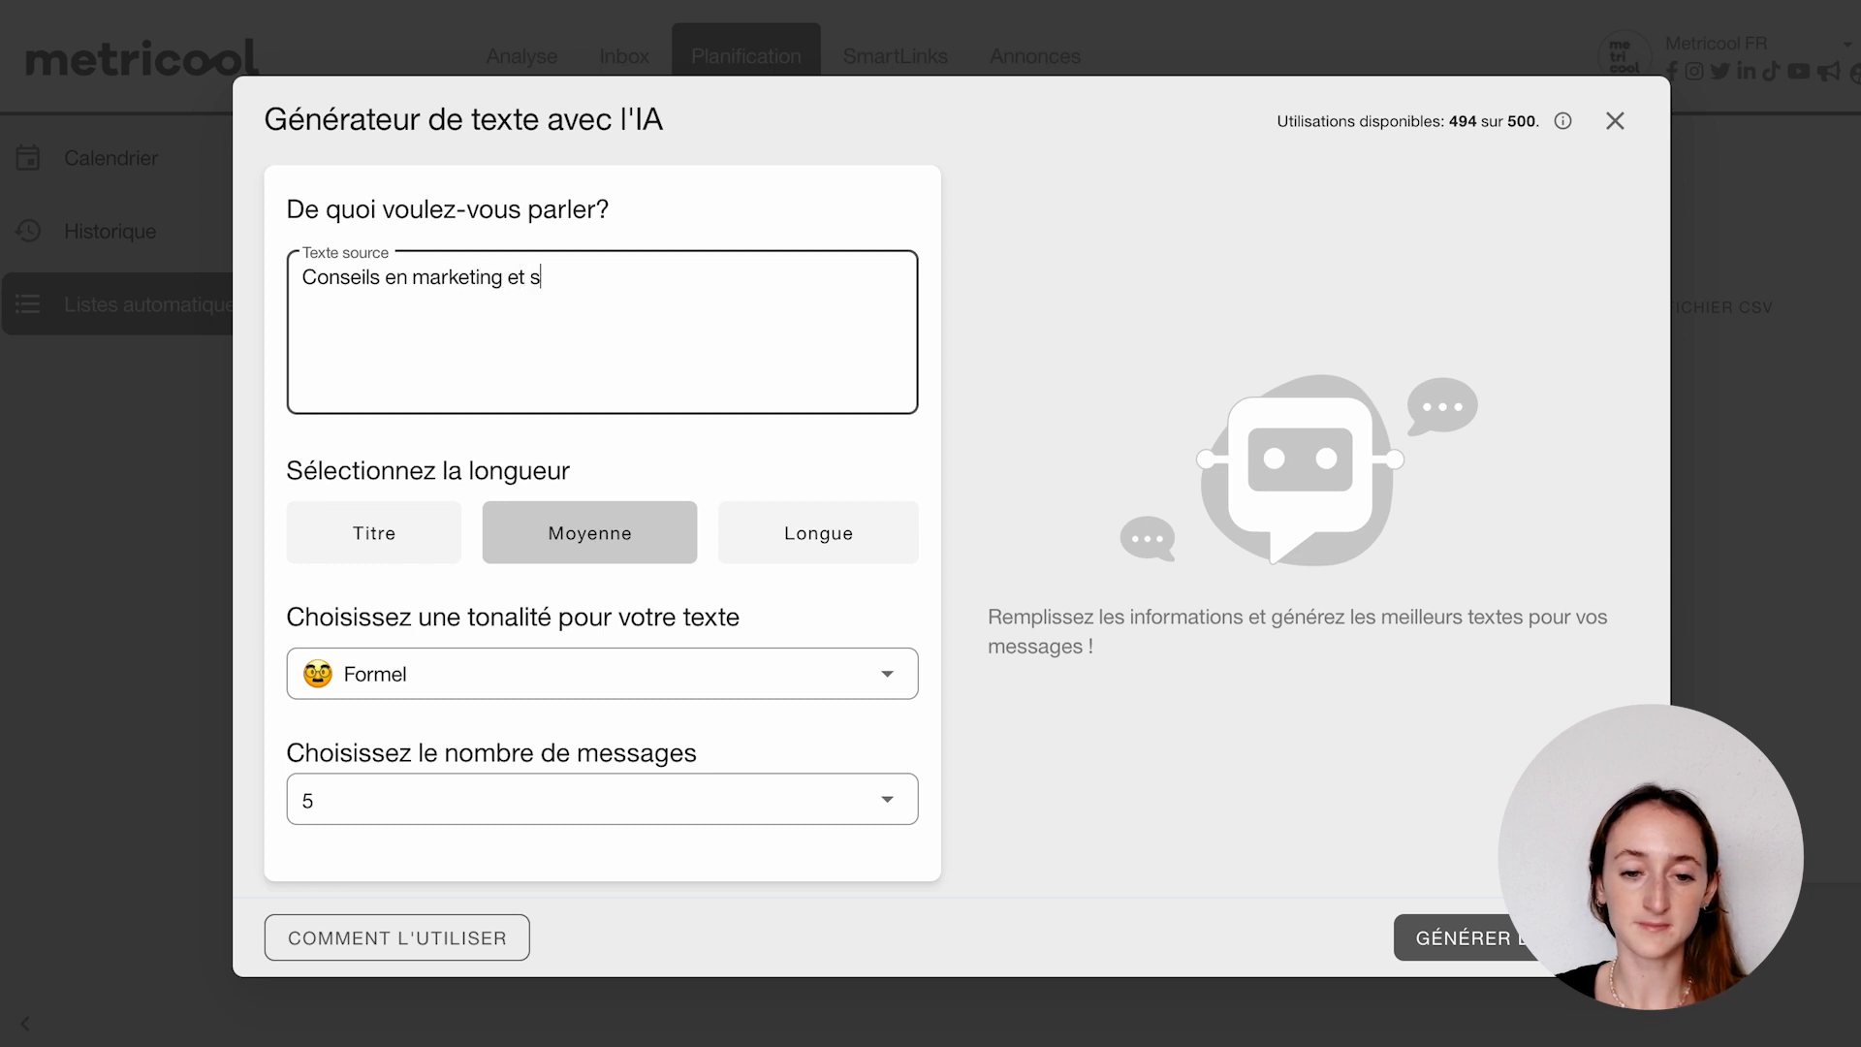
{"action": "type", "text": "tratégie de ré"}
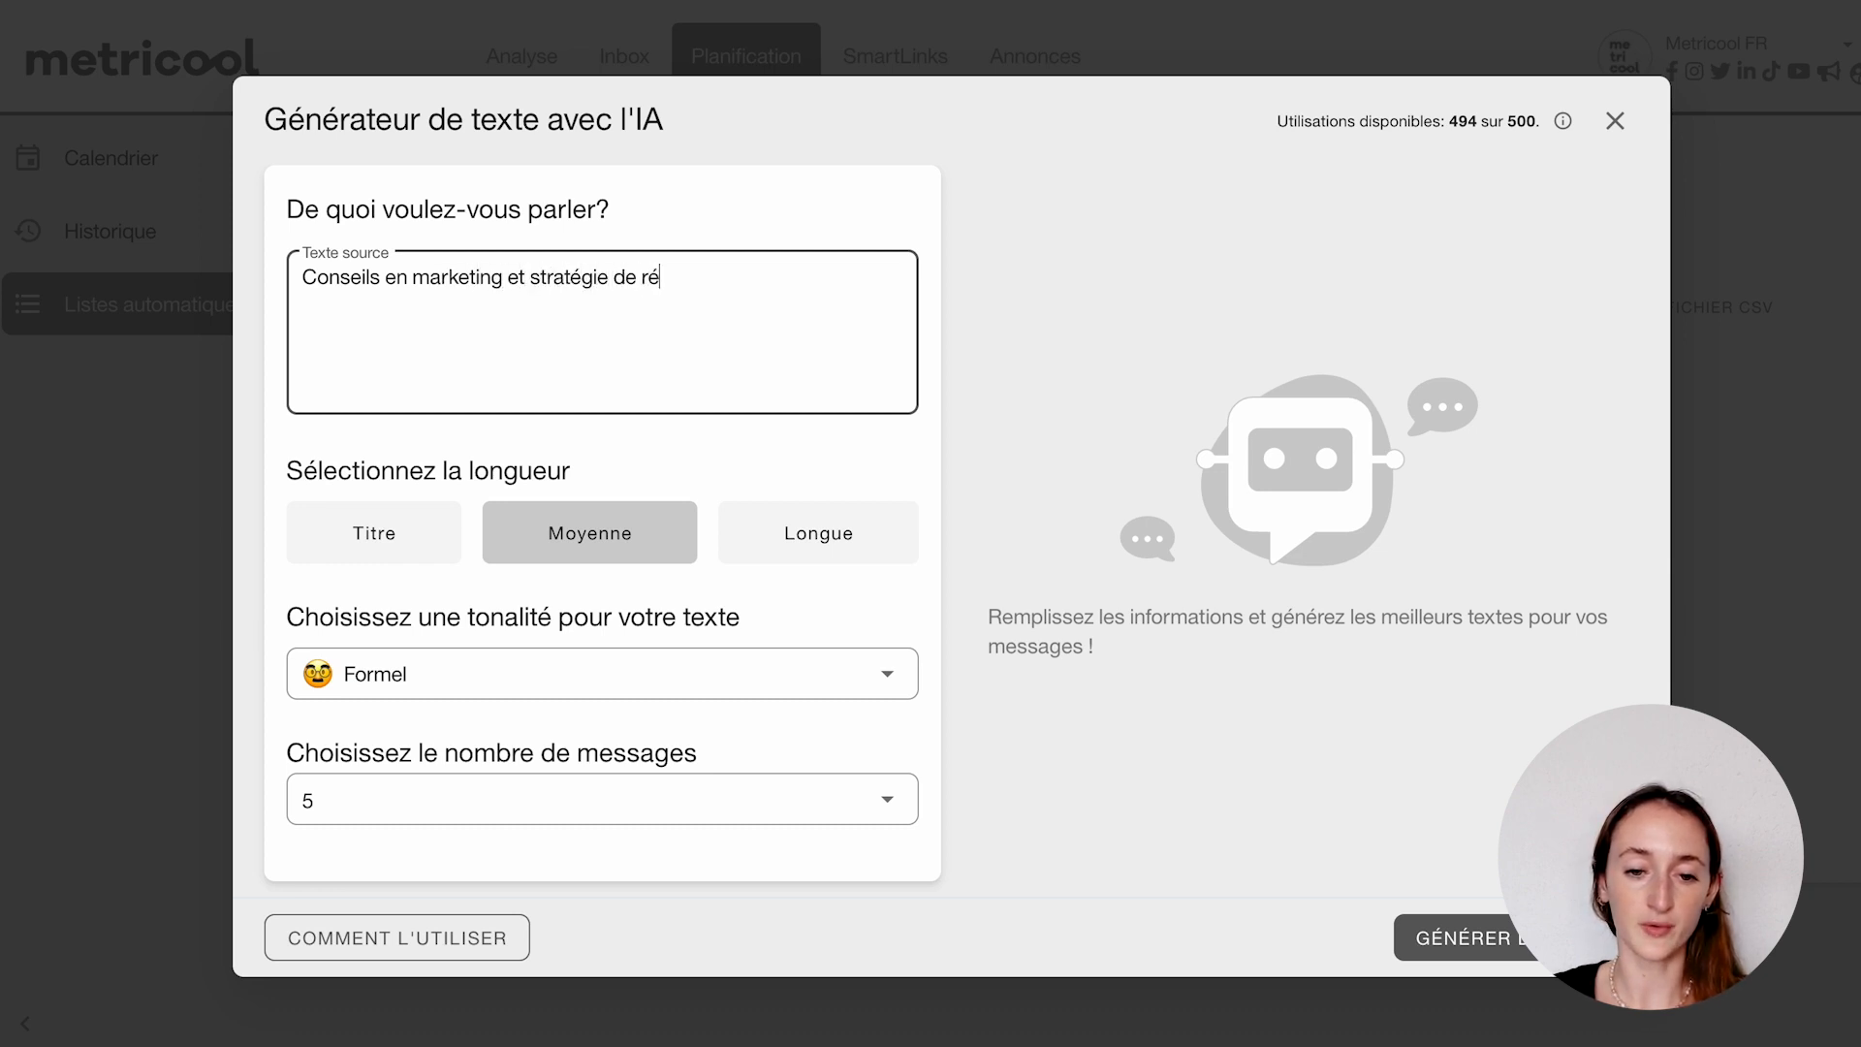
{"action": "type", "text": "seaux sociaux"}
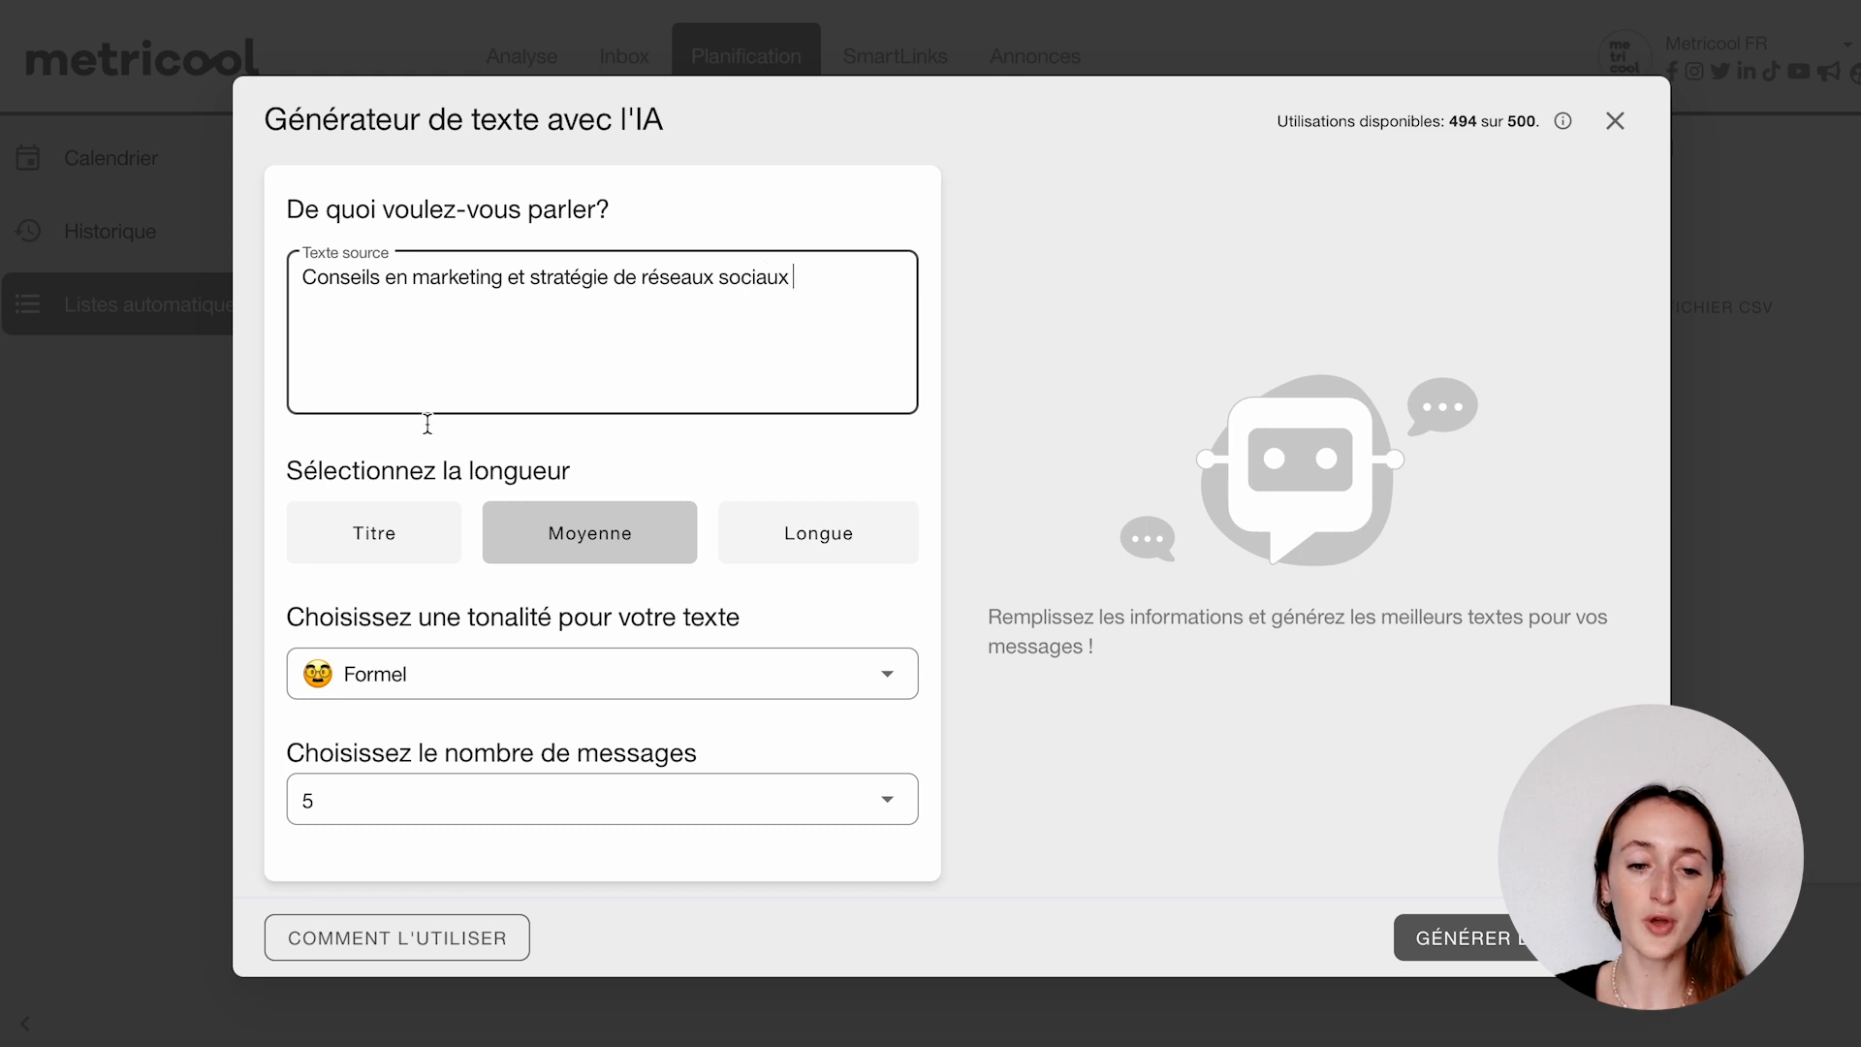
Set the text length to Titre, the tone to Éducatif and the number of messages to 3.
{"action": "left_click", "coordinate": [335, 532]}
{"action": "left_click", "coordinate": [478, 682]}
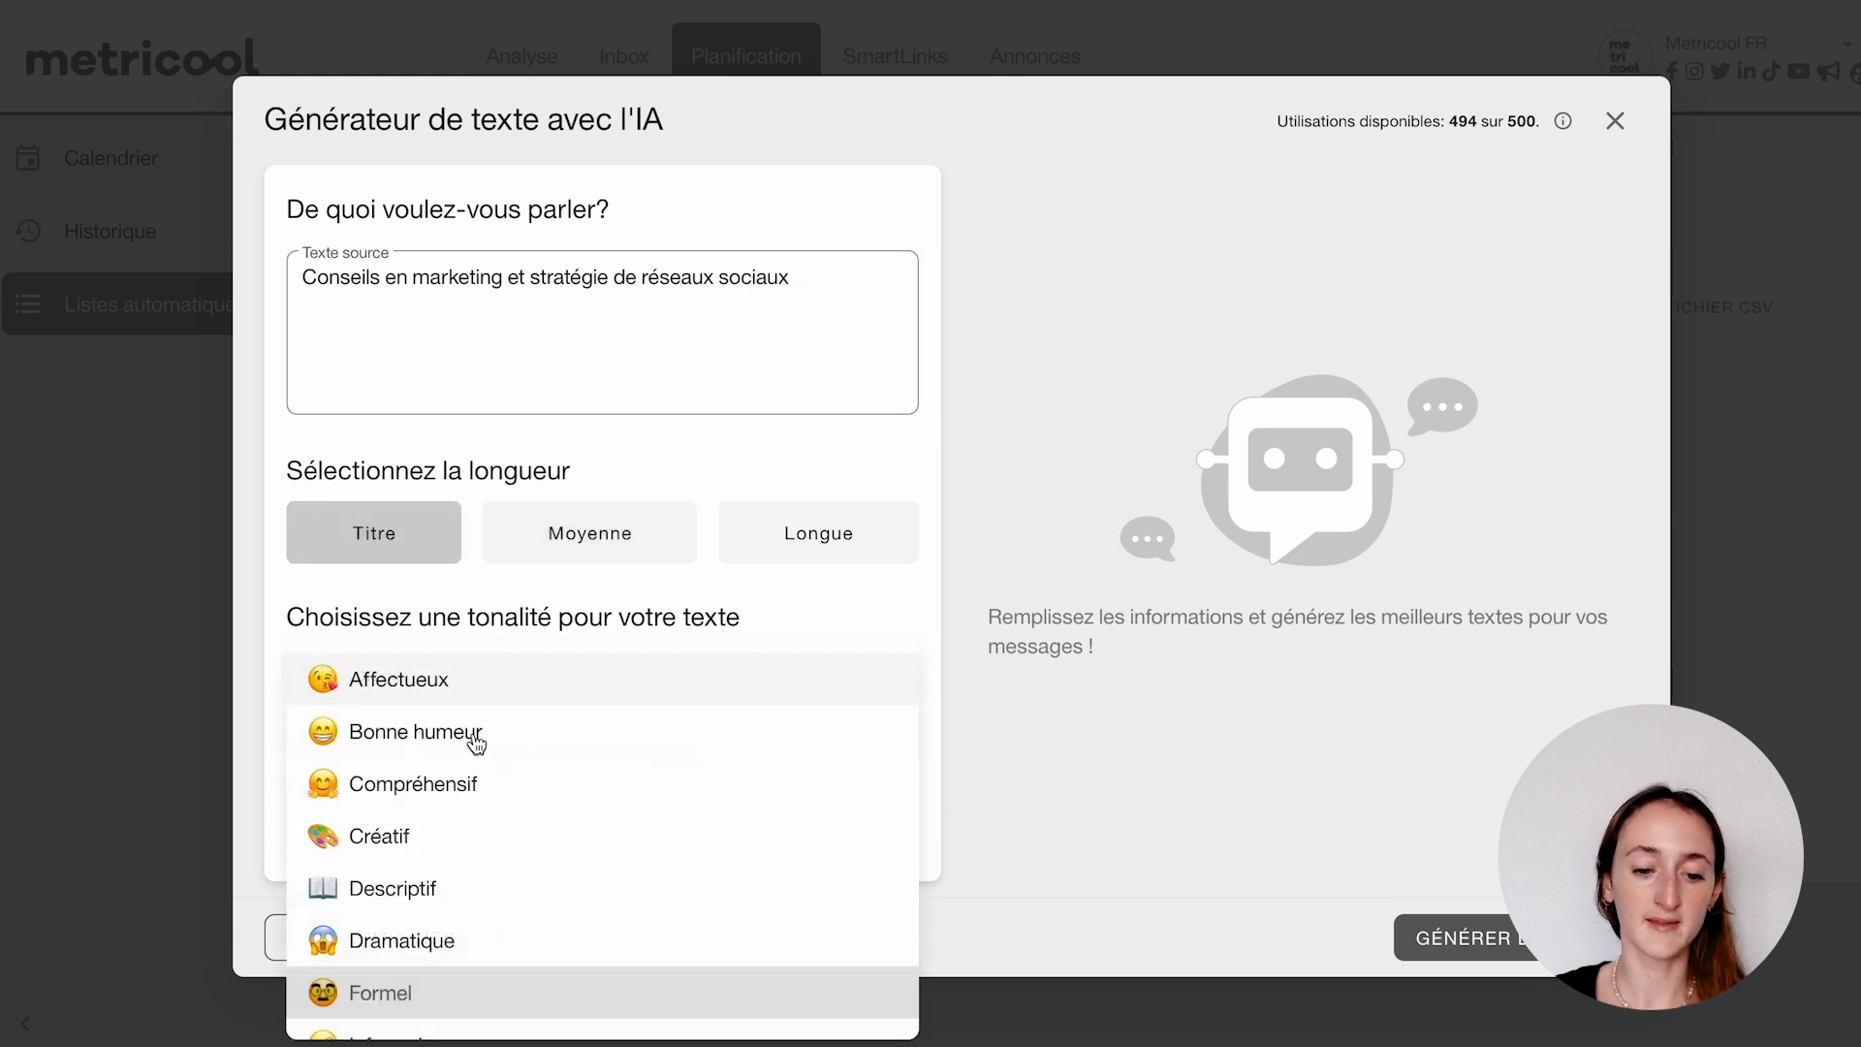
{"action": "scroll", "coordinate": [416, 768], "scroll_direction": "down", "scroll_amount": 5}
{"action": "left_click", "coordinate": [397, 1011]}
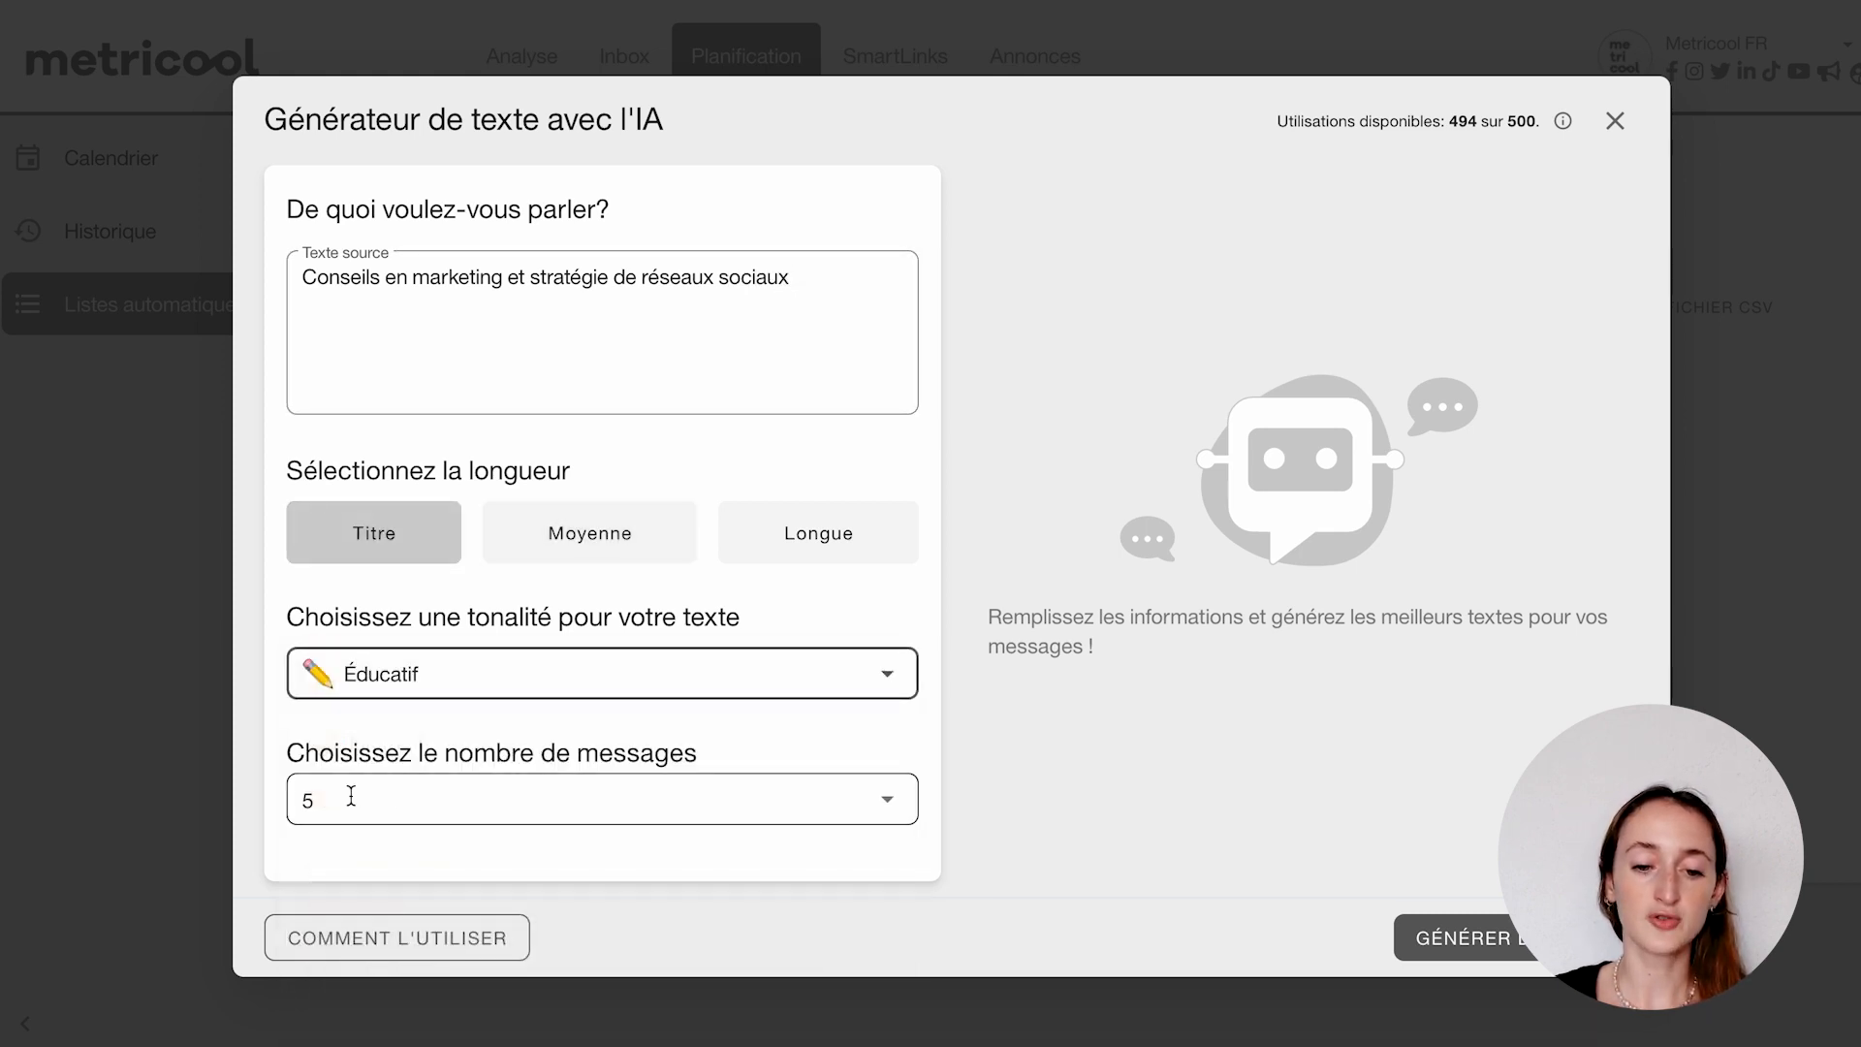
{"action": "left_click", "coordinate": [415, 787]}
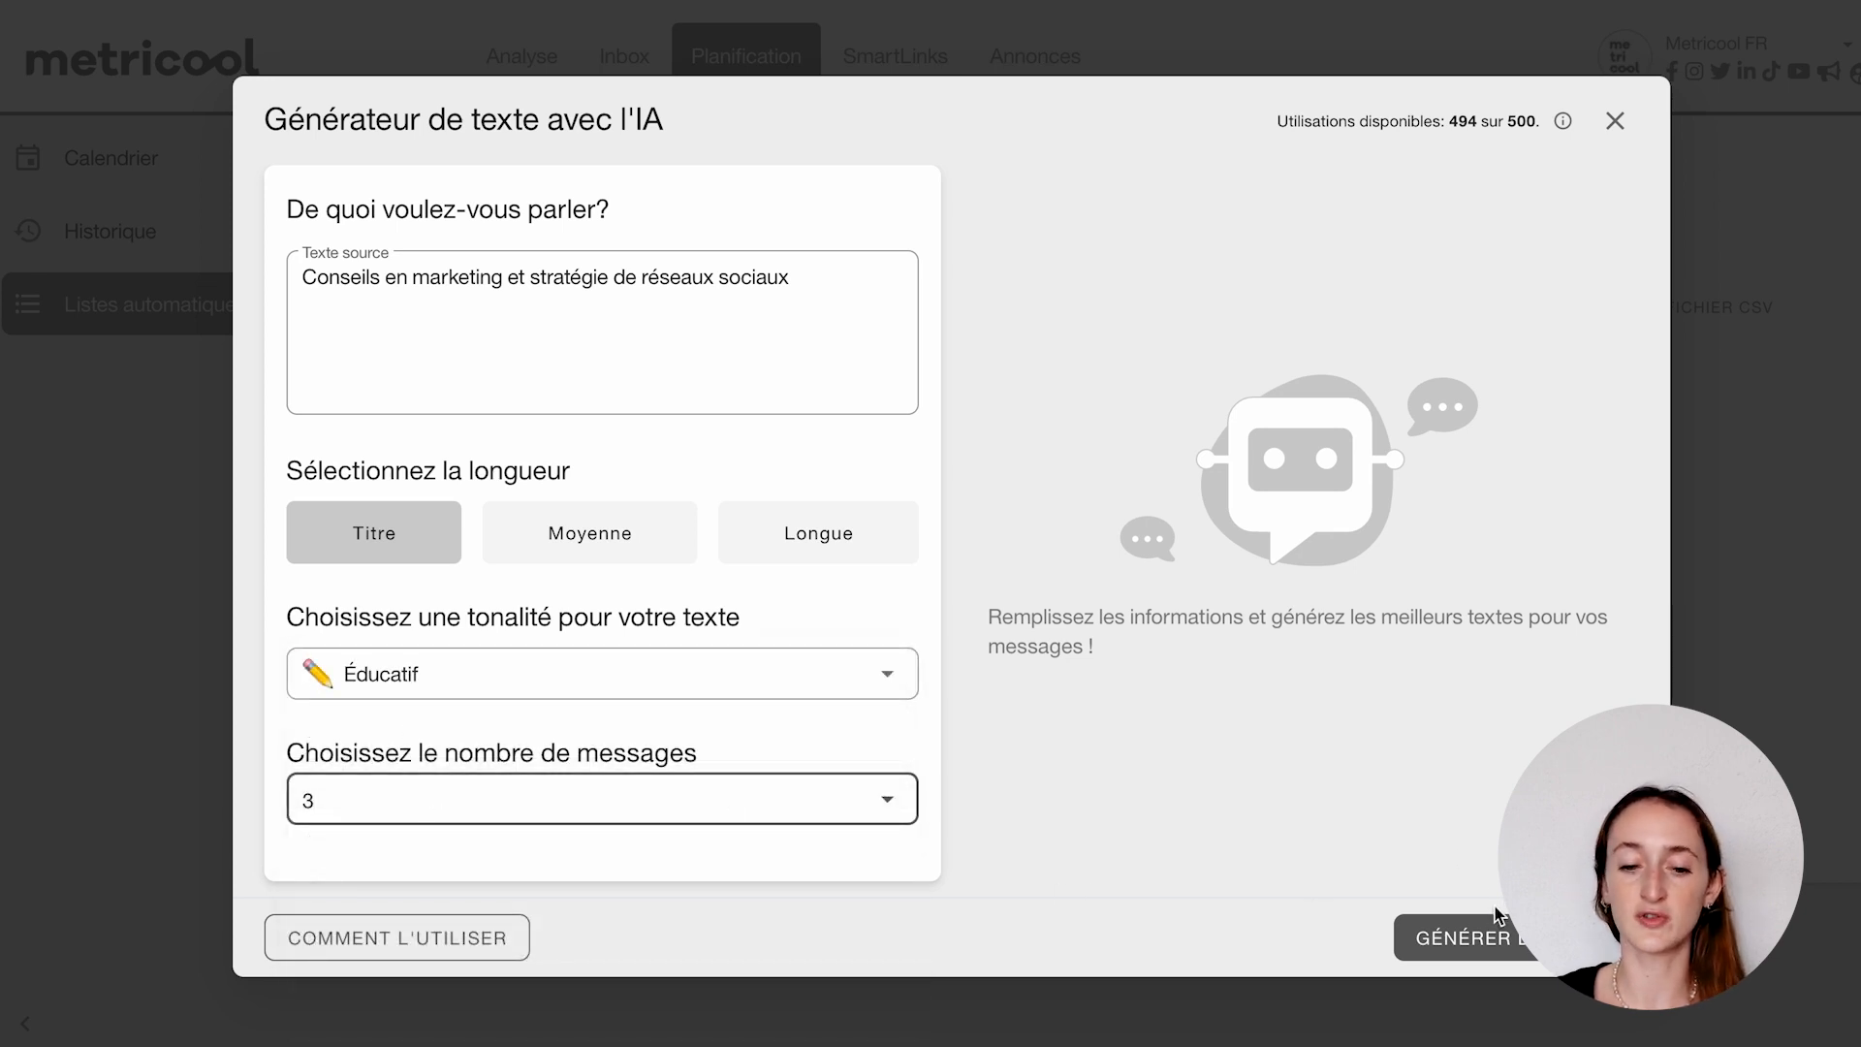
Generate the texts with the AI and use them as posts in the automatic list.
{"action": "left_click", "coordinate": [1498, 939]}
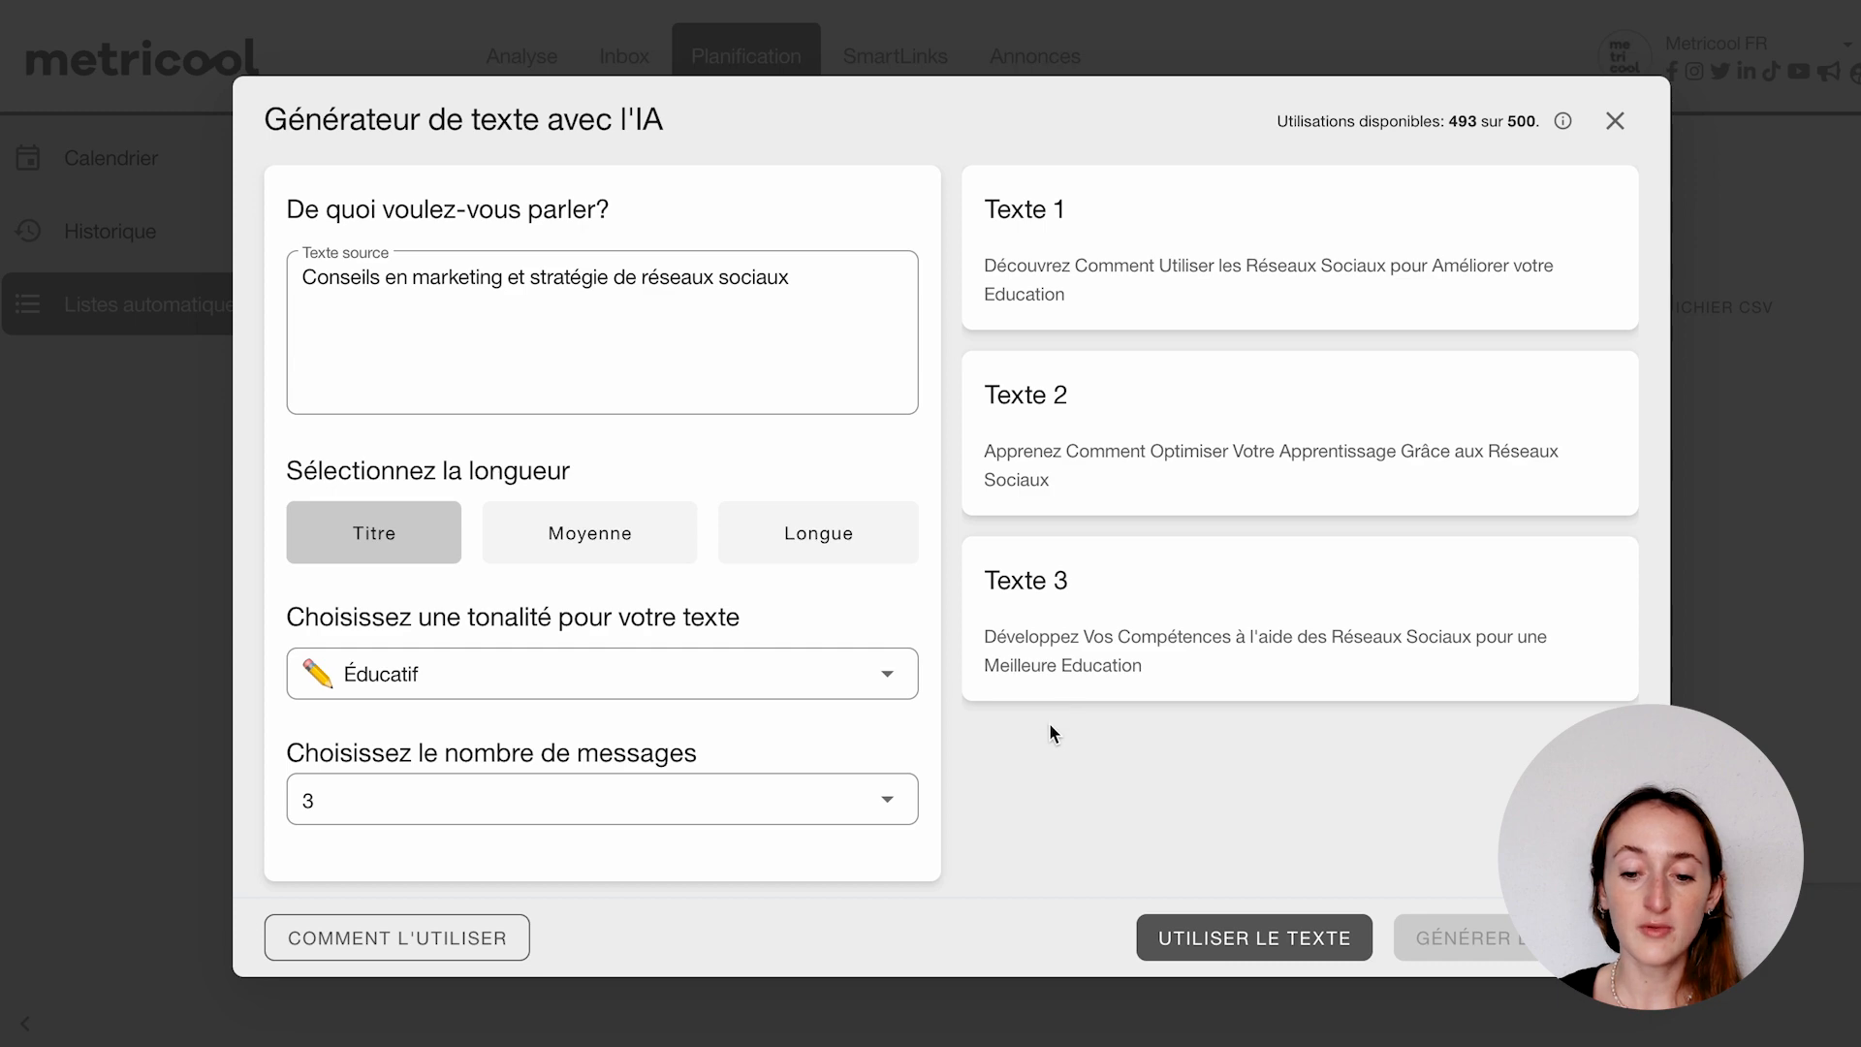
{"action": "left_click", "coordinate": [1209, 957]}
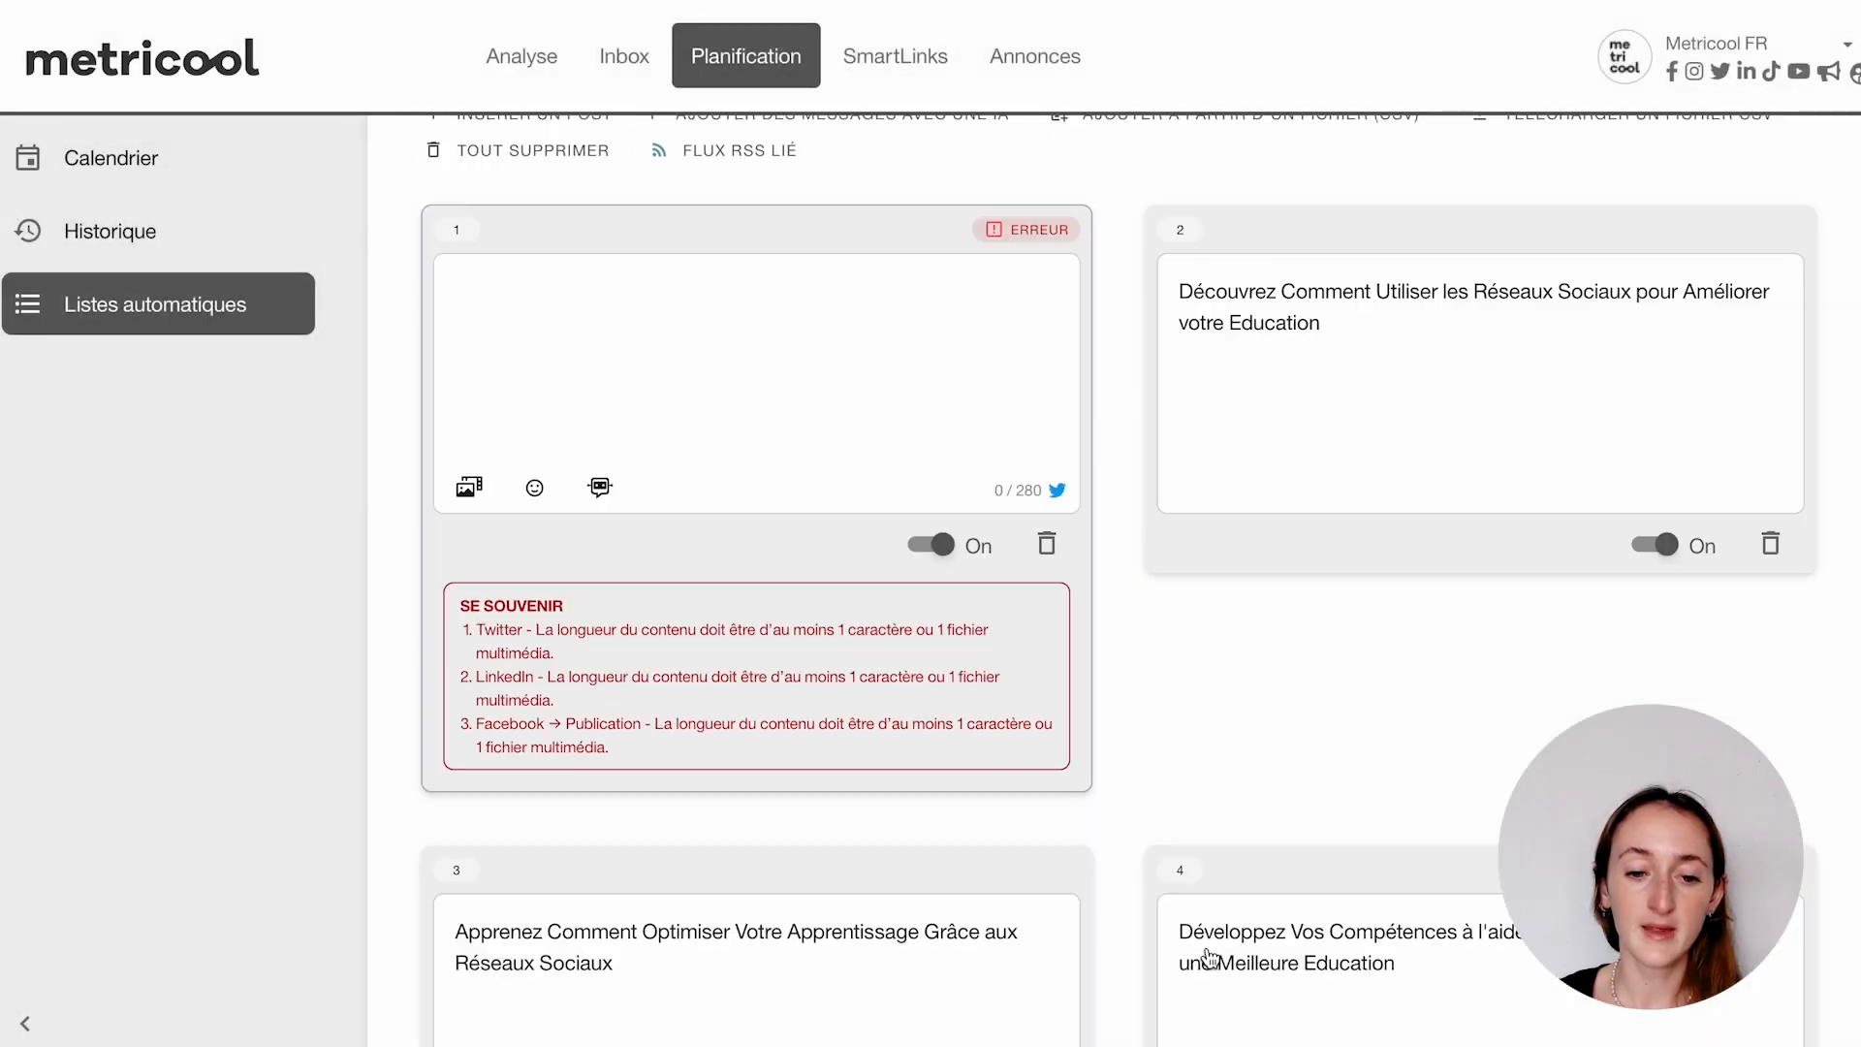
{"action": "scroll", "coordinate": [1391, 475], "scroll_direction": "down", "scroll_amount": 2}
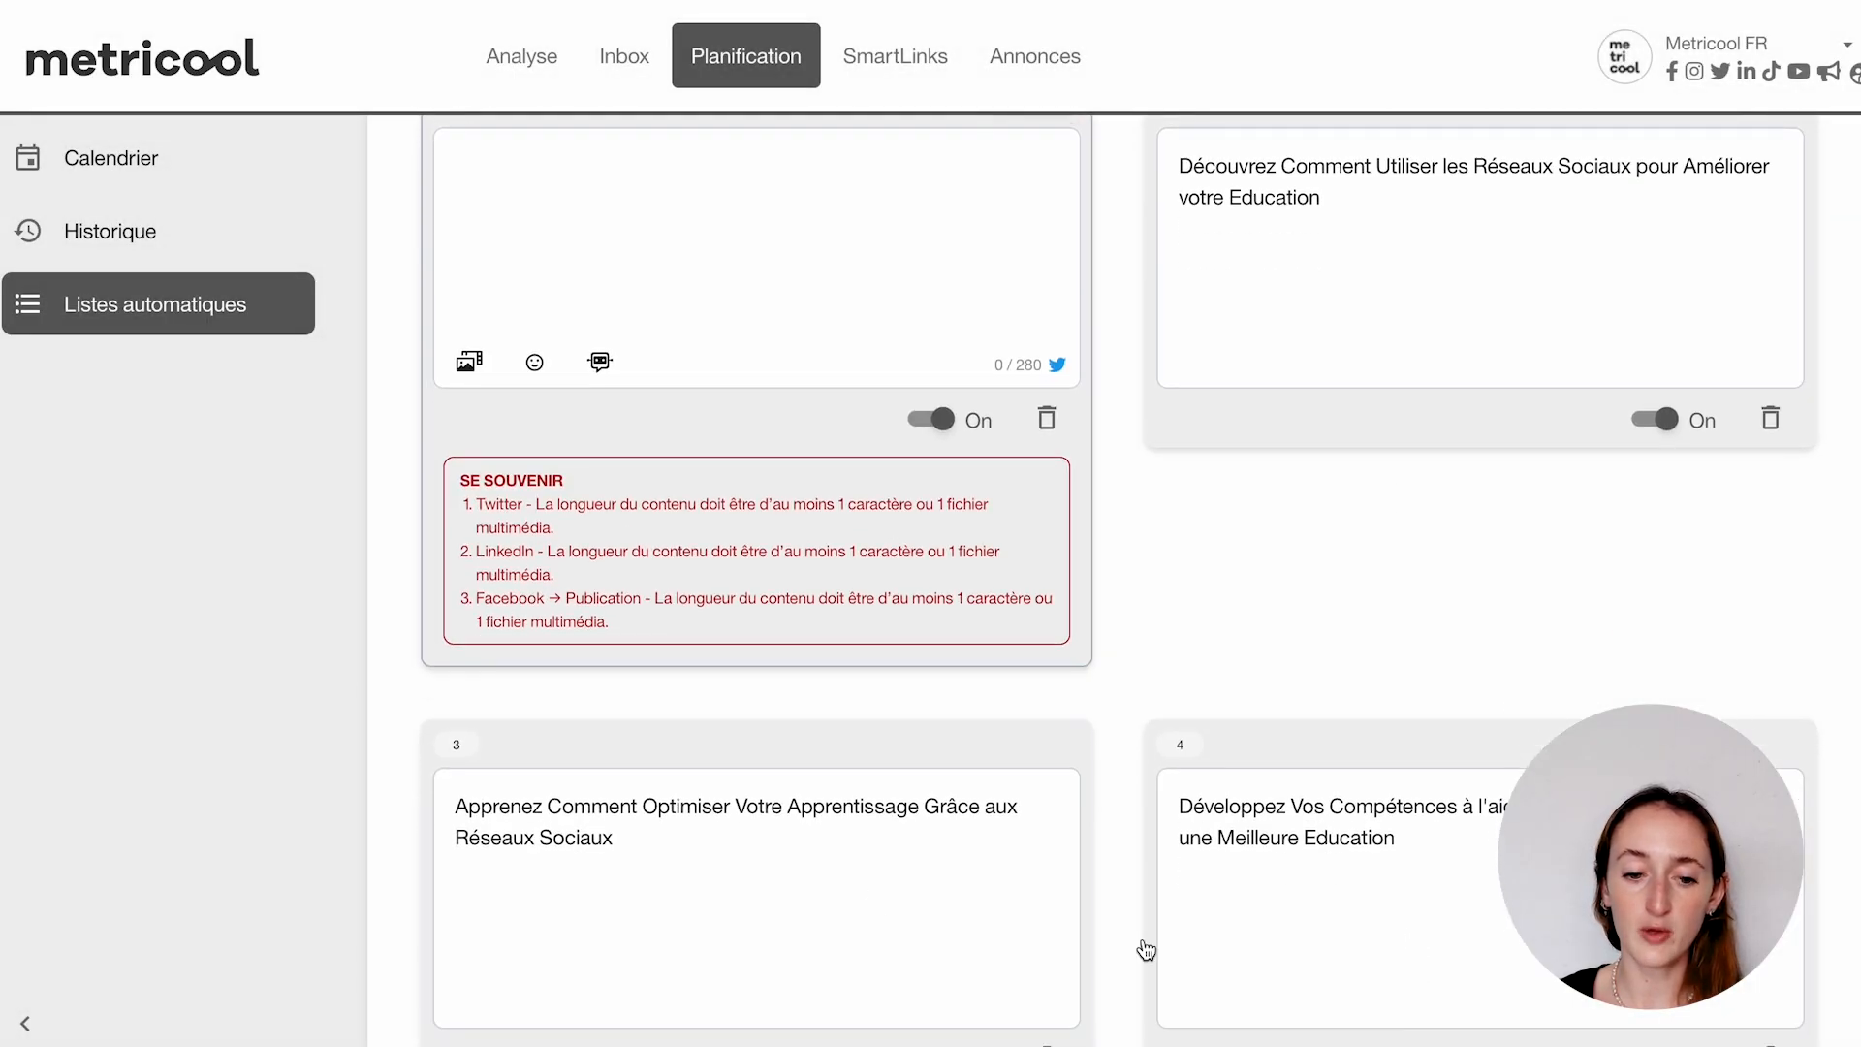
{"action": "scroll", "coordinate": [341, 845], "scroll_direction": "down", "scroll_amount": 2}
Delete the empty first post from the list and open the remaining first message for editing.
{"action": "scroll", "coordinate": [341, 845], "scroll_direction": "up", "scroll_amount": 5}
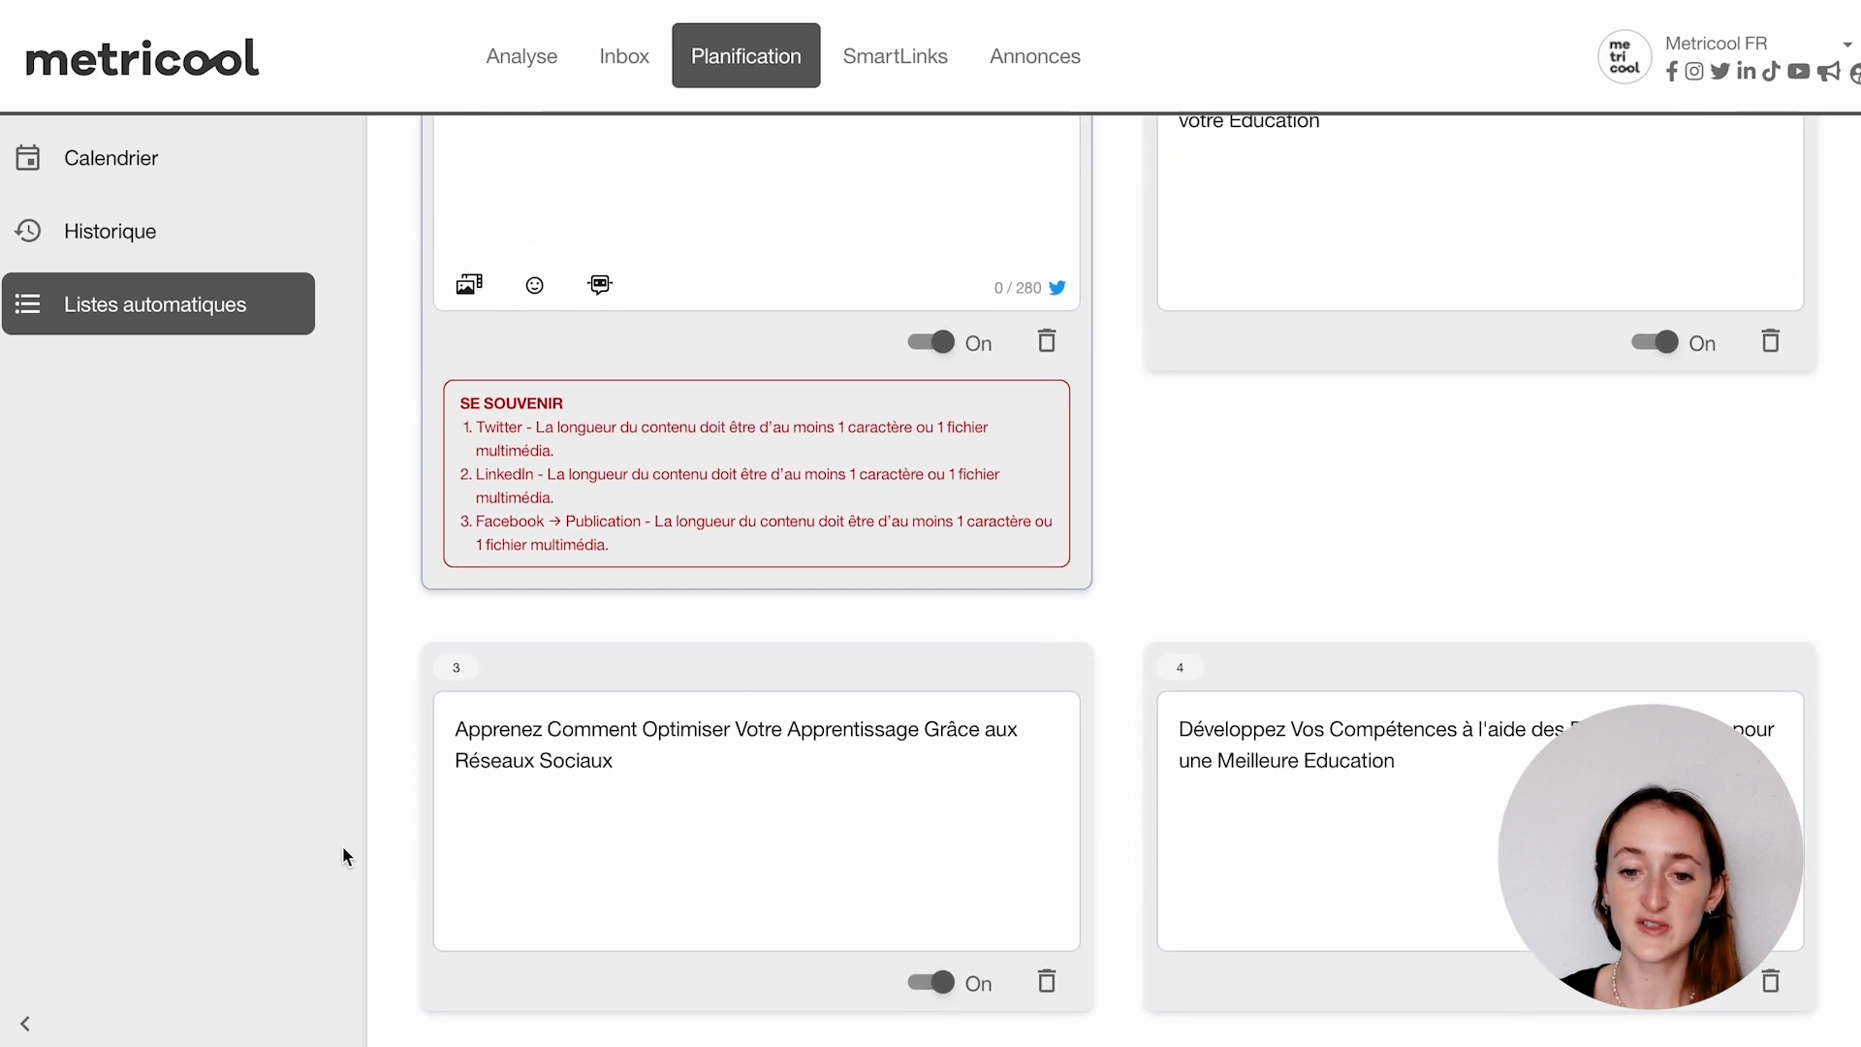
{"action": "left_click", "coordinate": [1047, 663]}
{"action": "scroll", "coordinate": [906, 686], "scroll_direction": "down", "scroll_amount": 1}
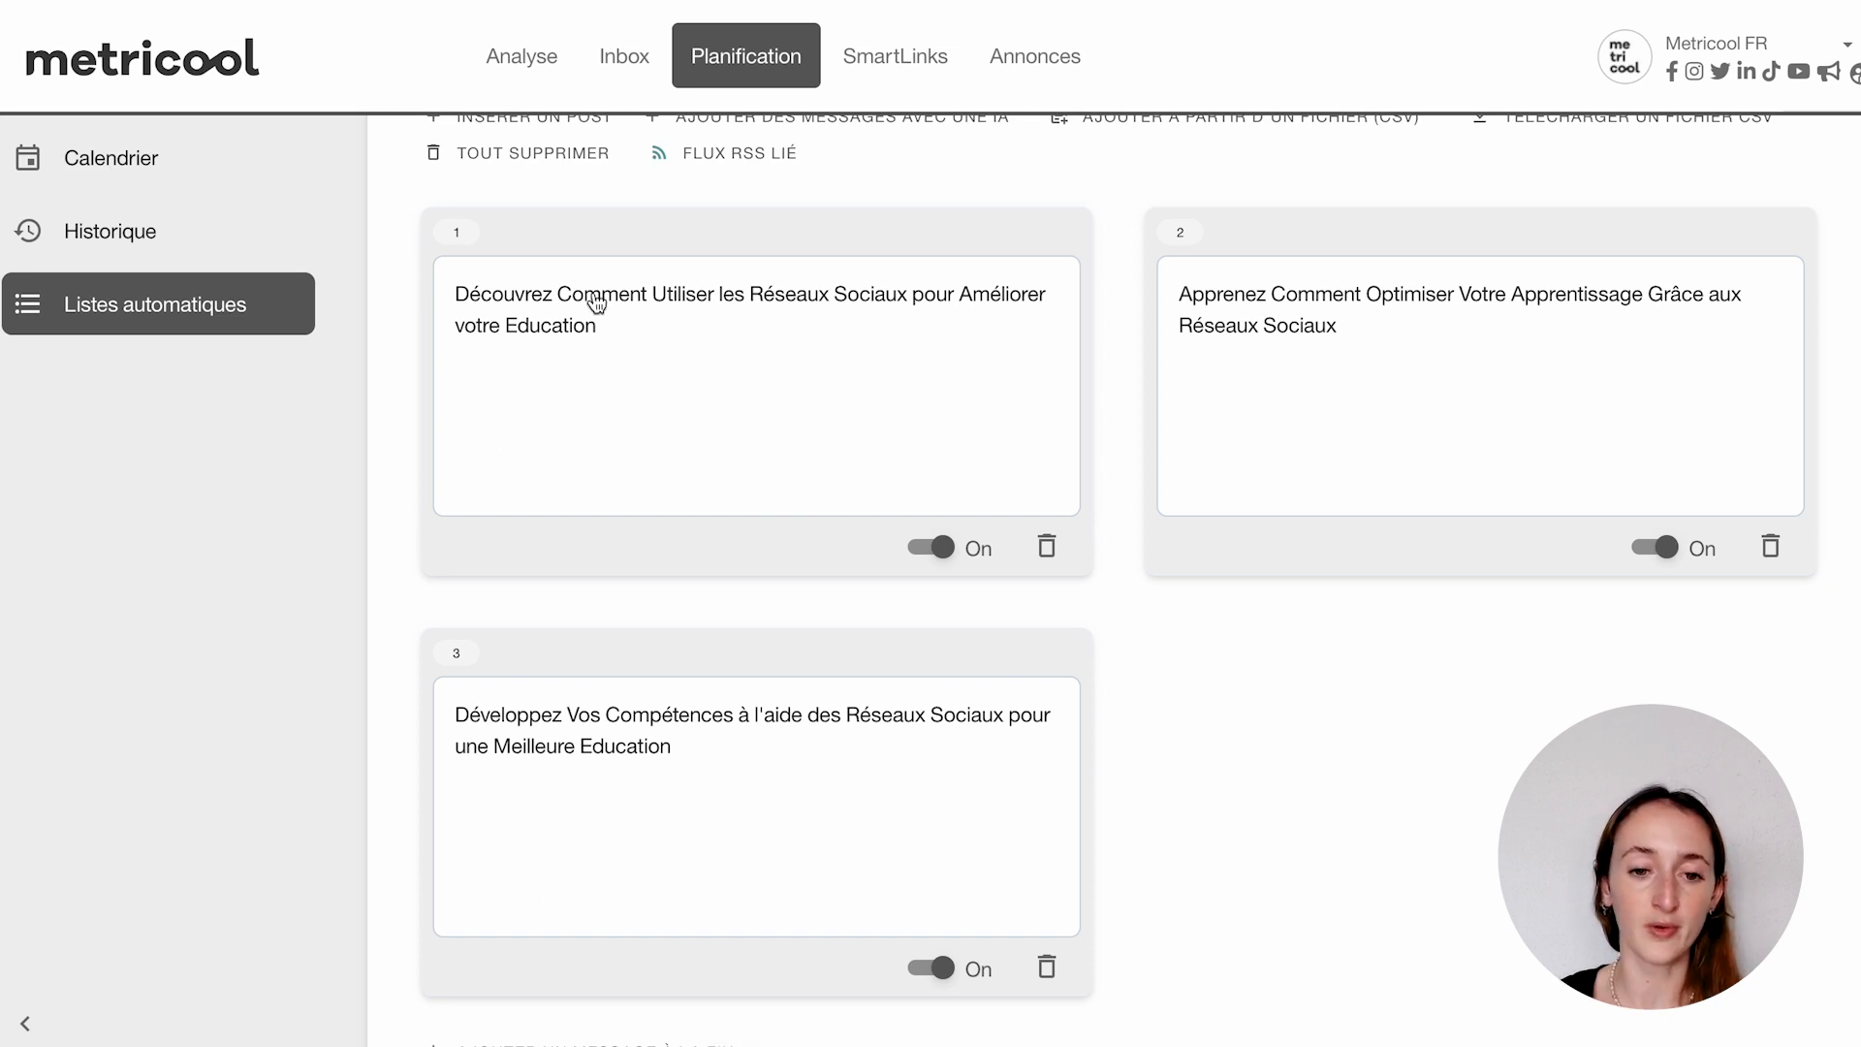
{"action": "left_click", "coordinate": [647, 328]}
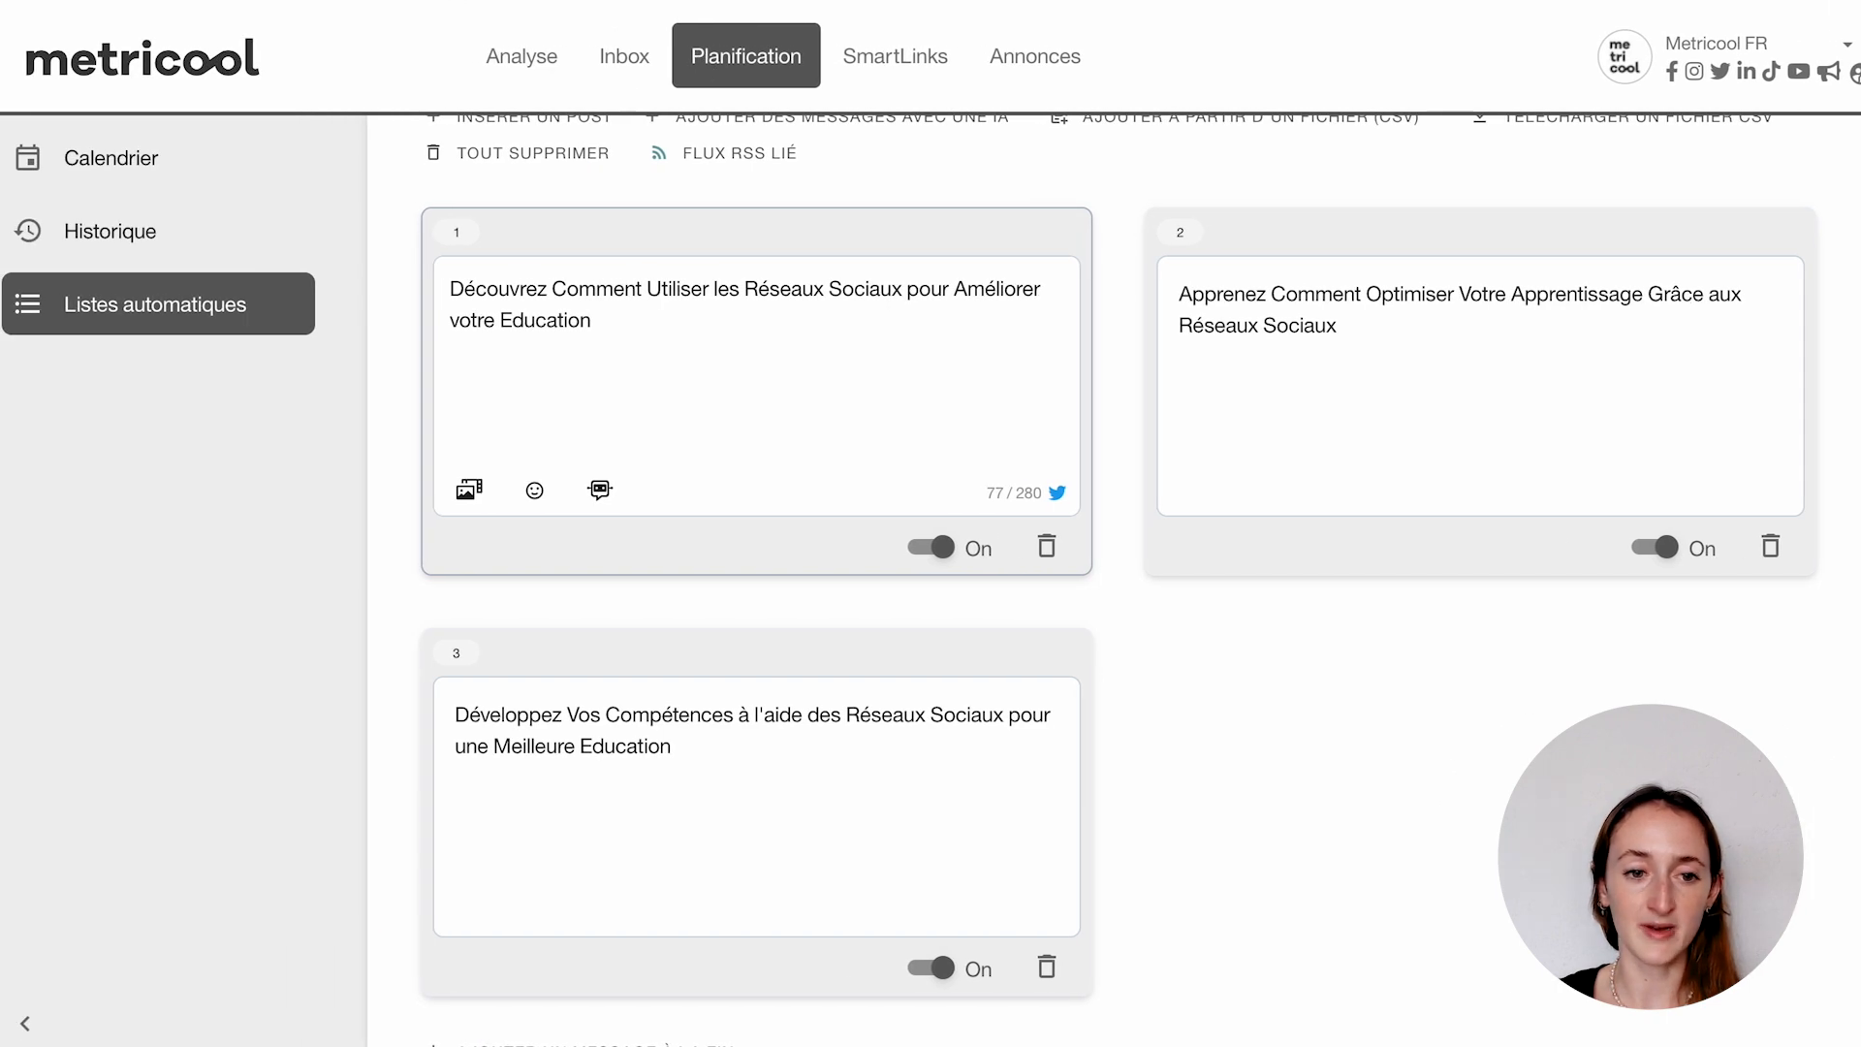
Search the Metricool blog for "stratégie des médias sociaux" and open the article "Qu'est-ce que la gestion des médias sociaux ?".
{"action": "key", "text": "super+t"}
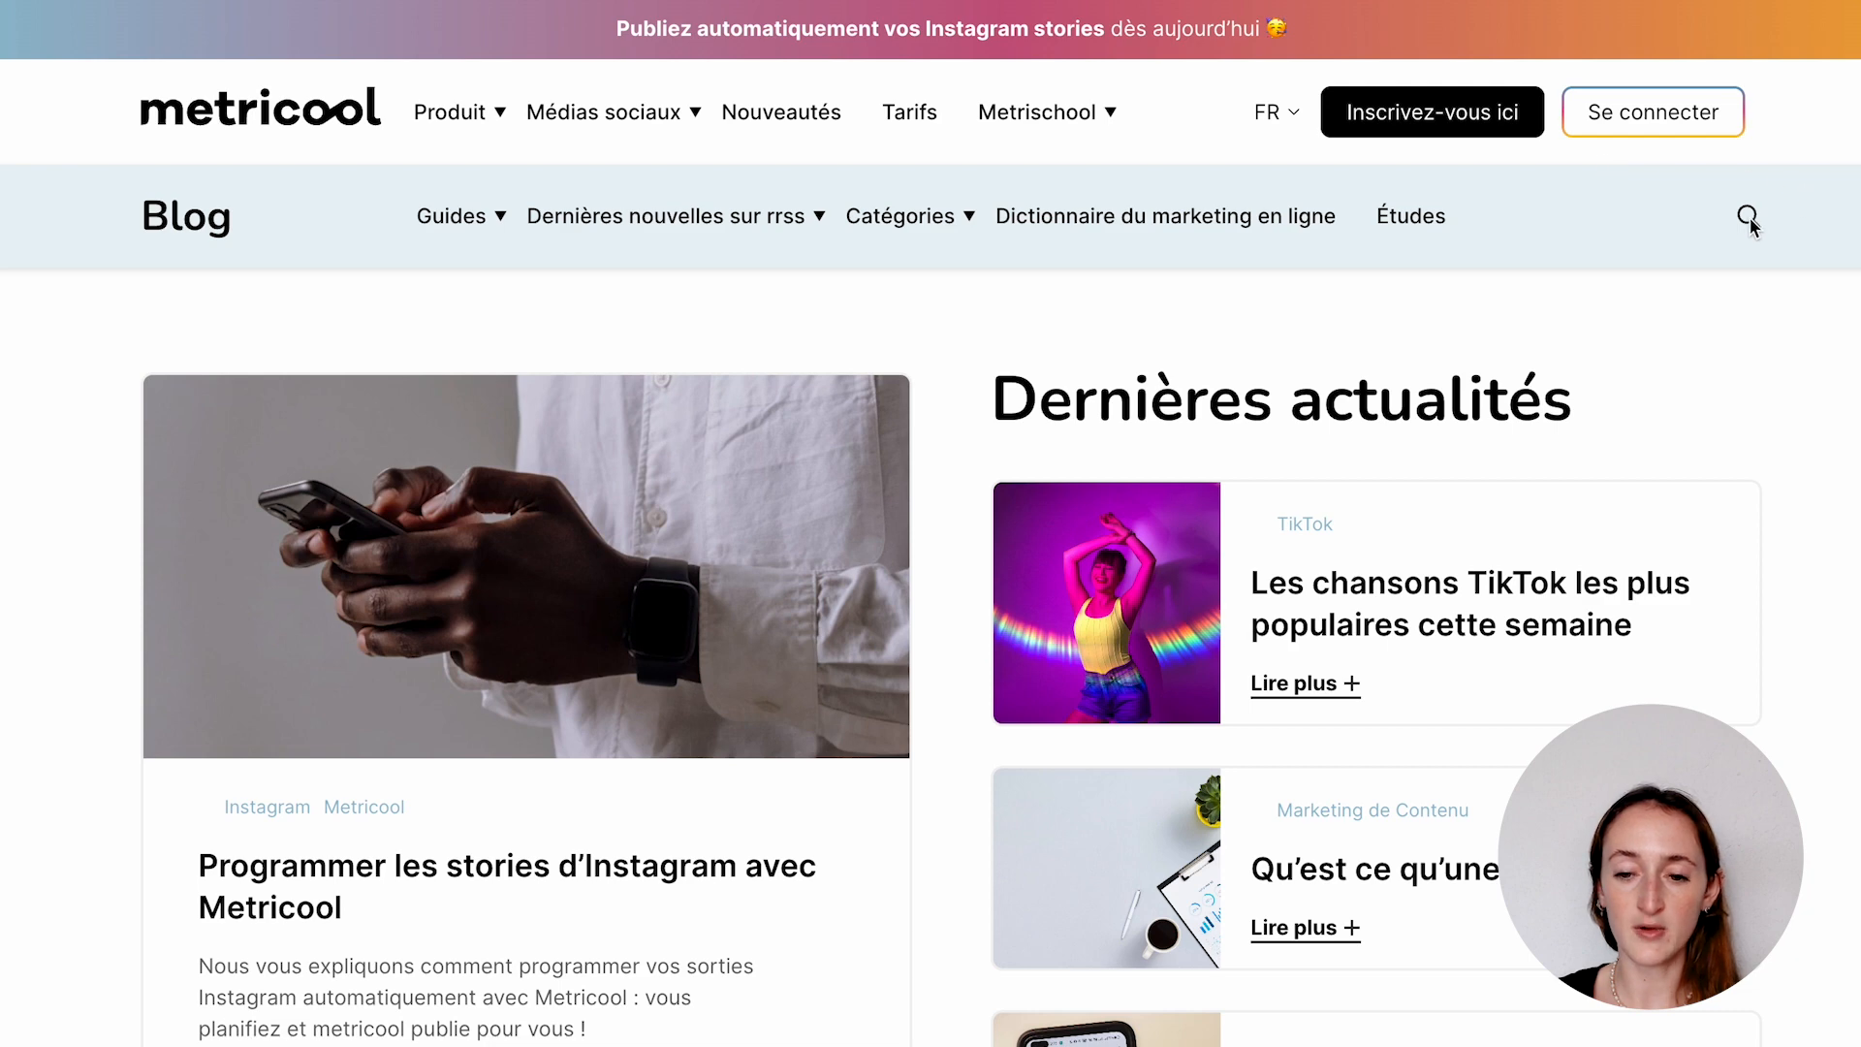
{"action": "left_click", "coordinate": [1748, 217]}
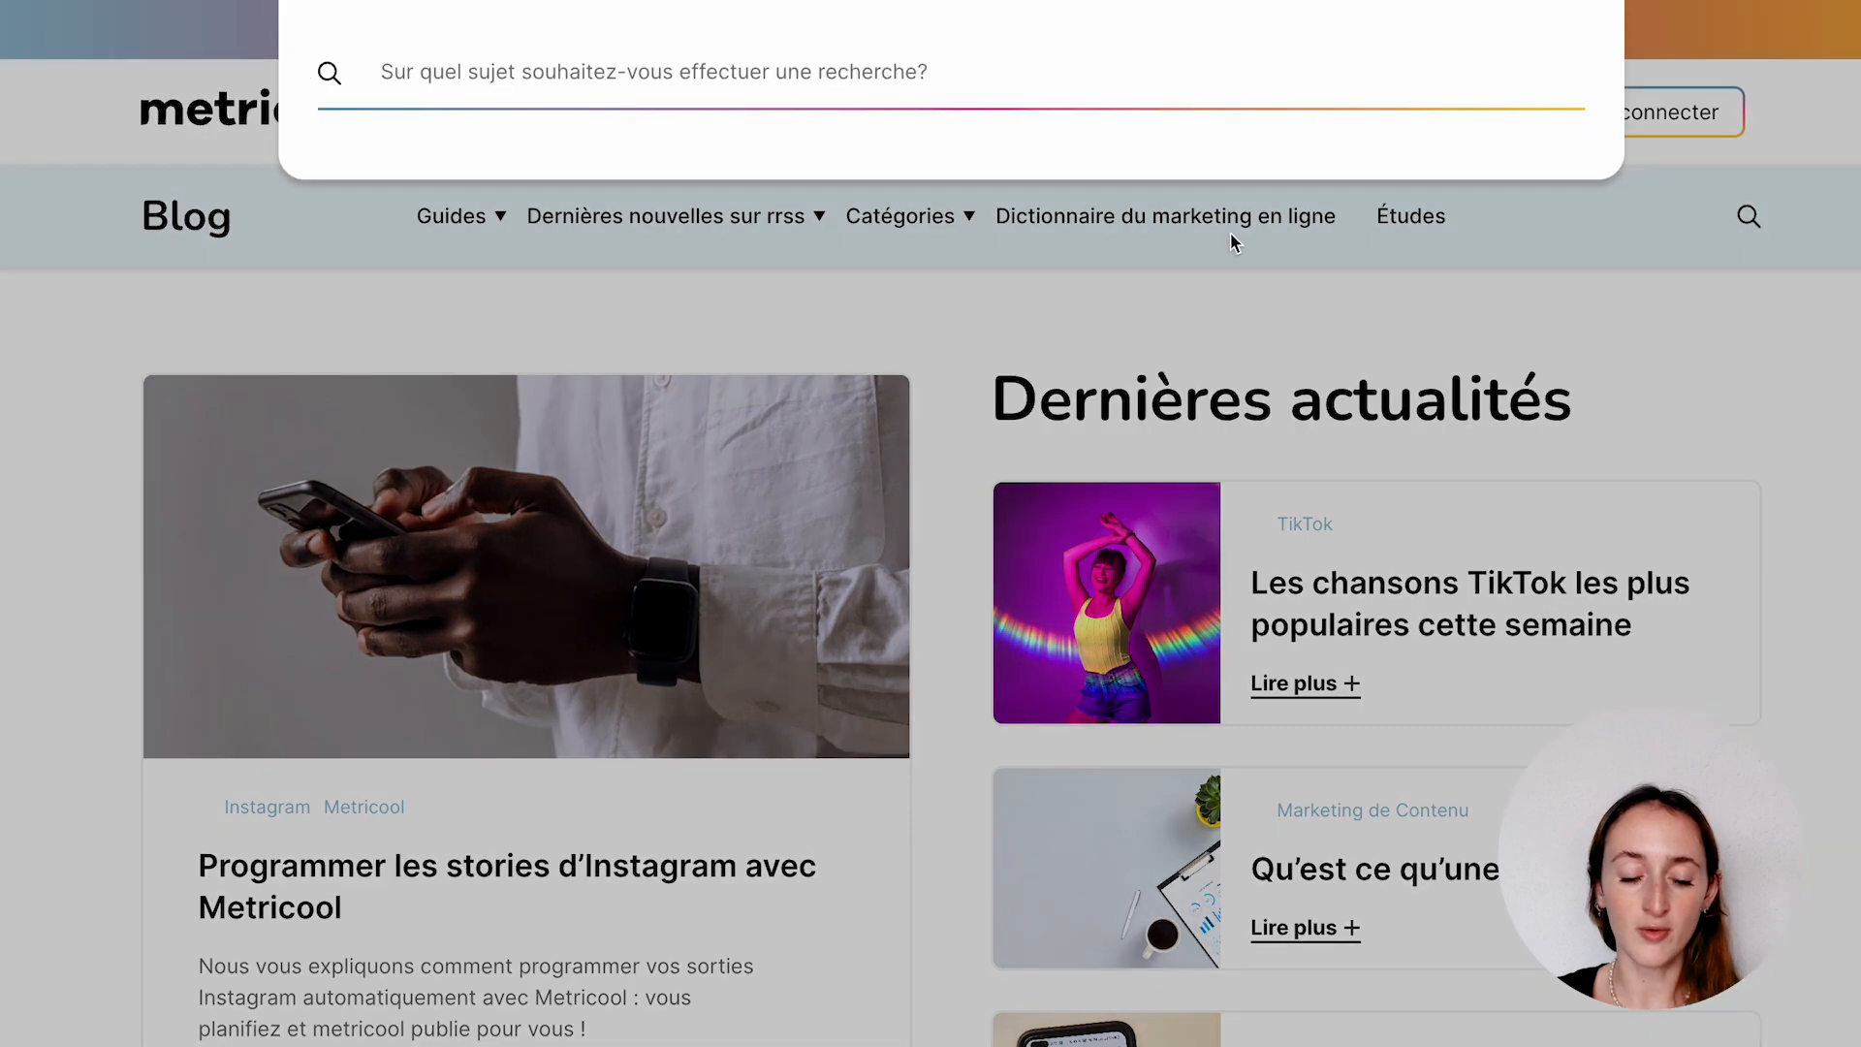
{"action": "left_click", "coordinate": [1013, 75]}
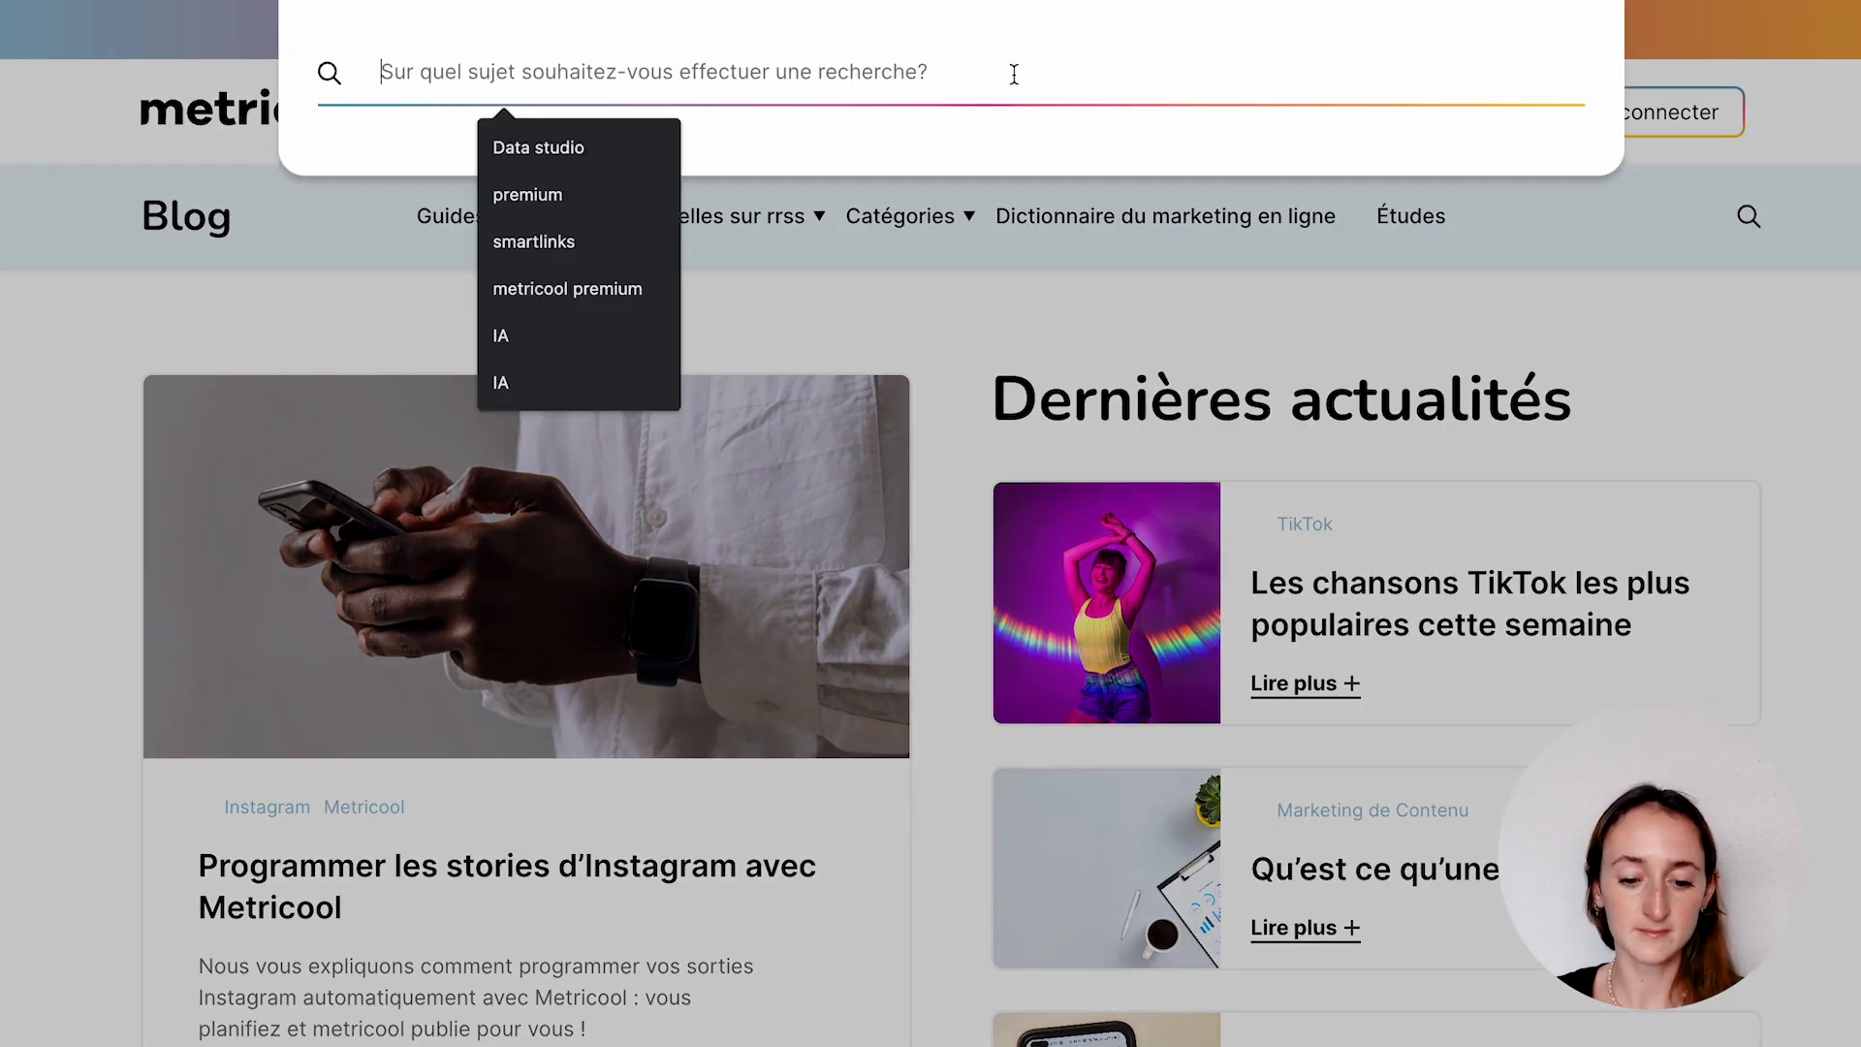
{"action": "type", "text": "stratégie des médias socia"}
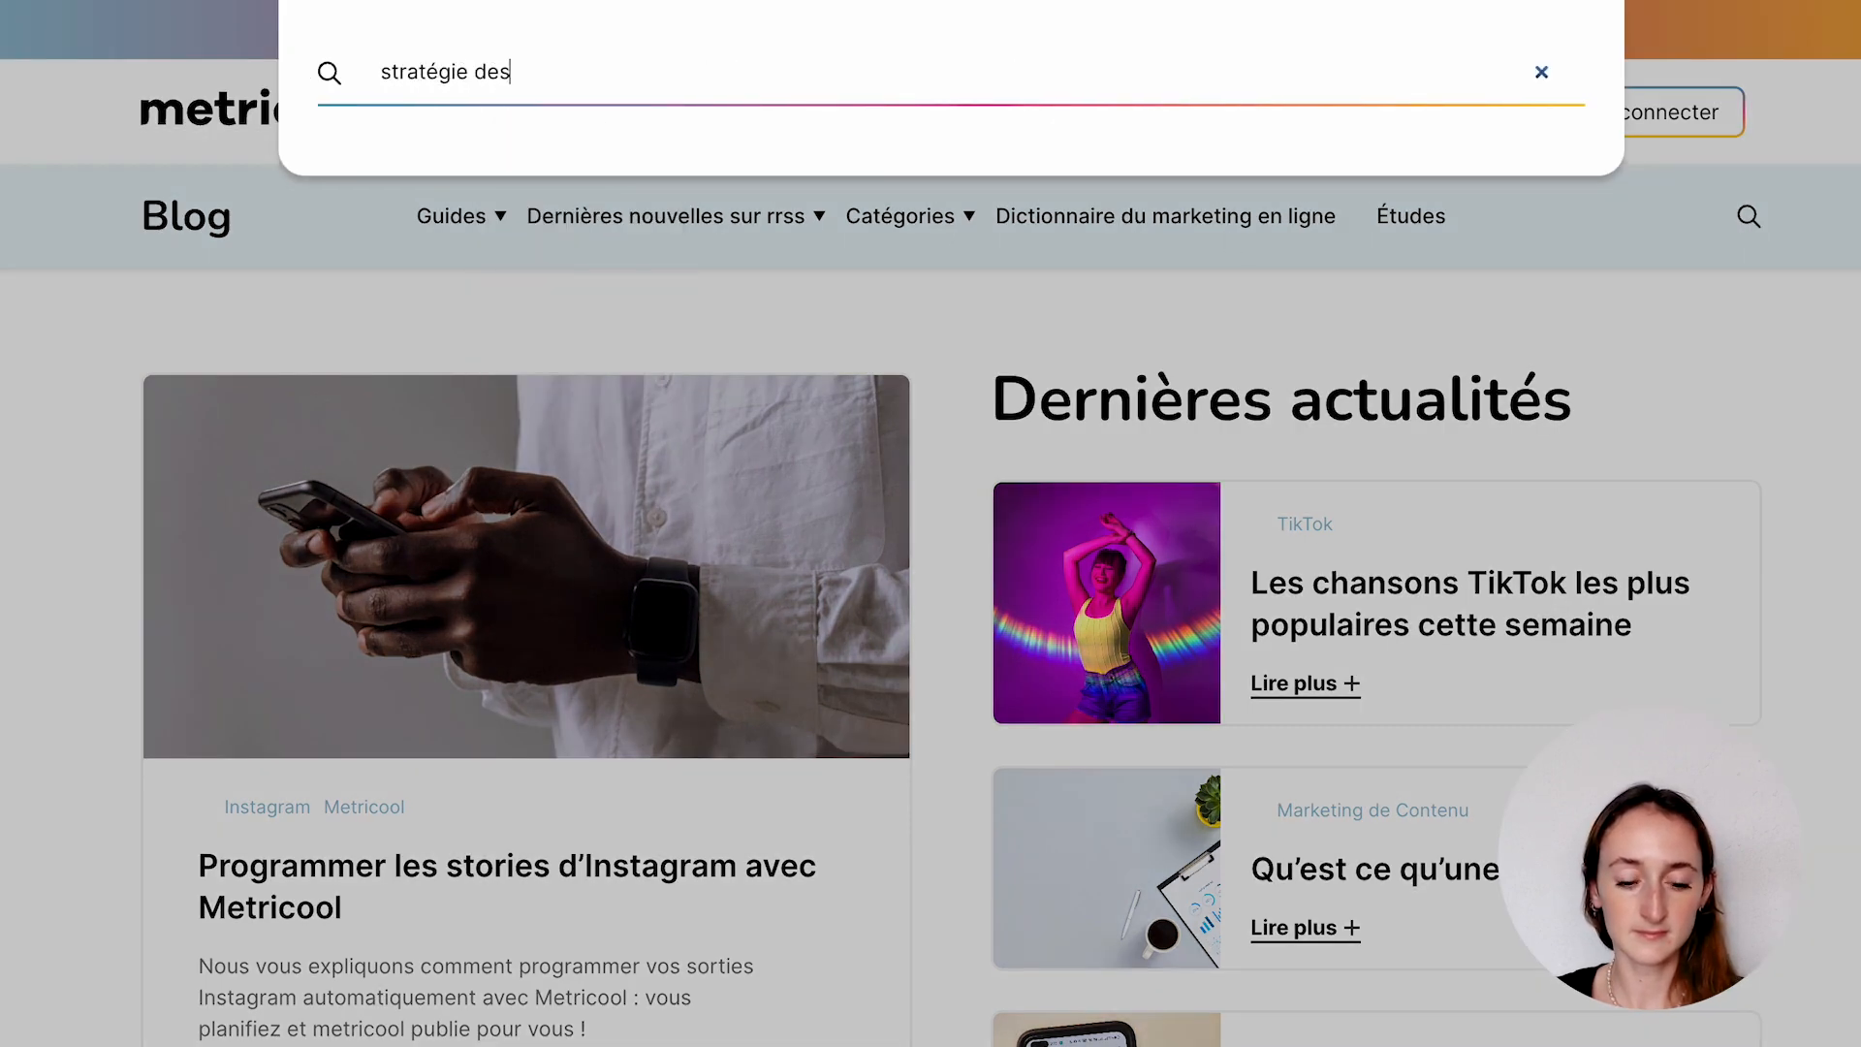
{"action": "type", "text": "ux"}
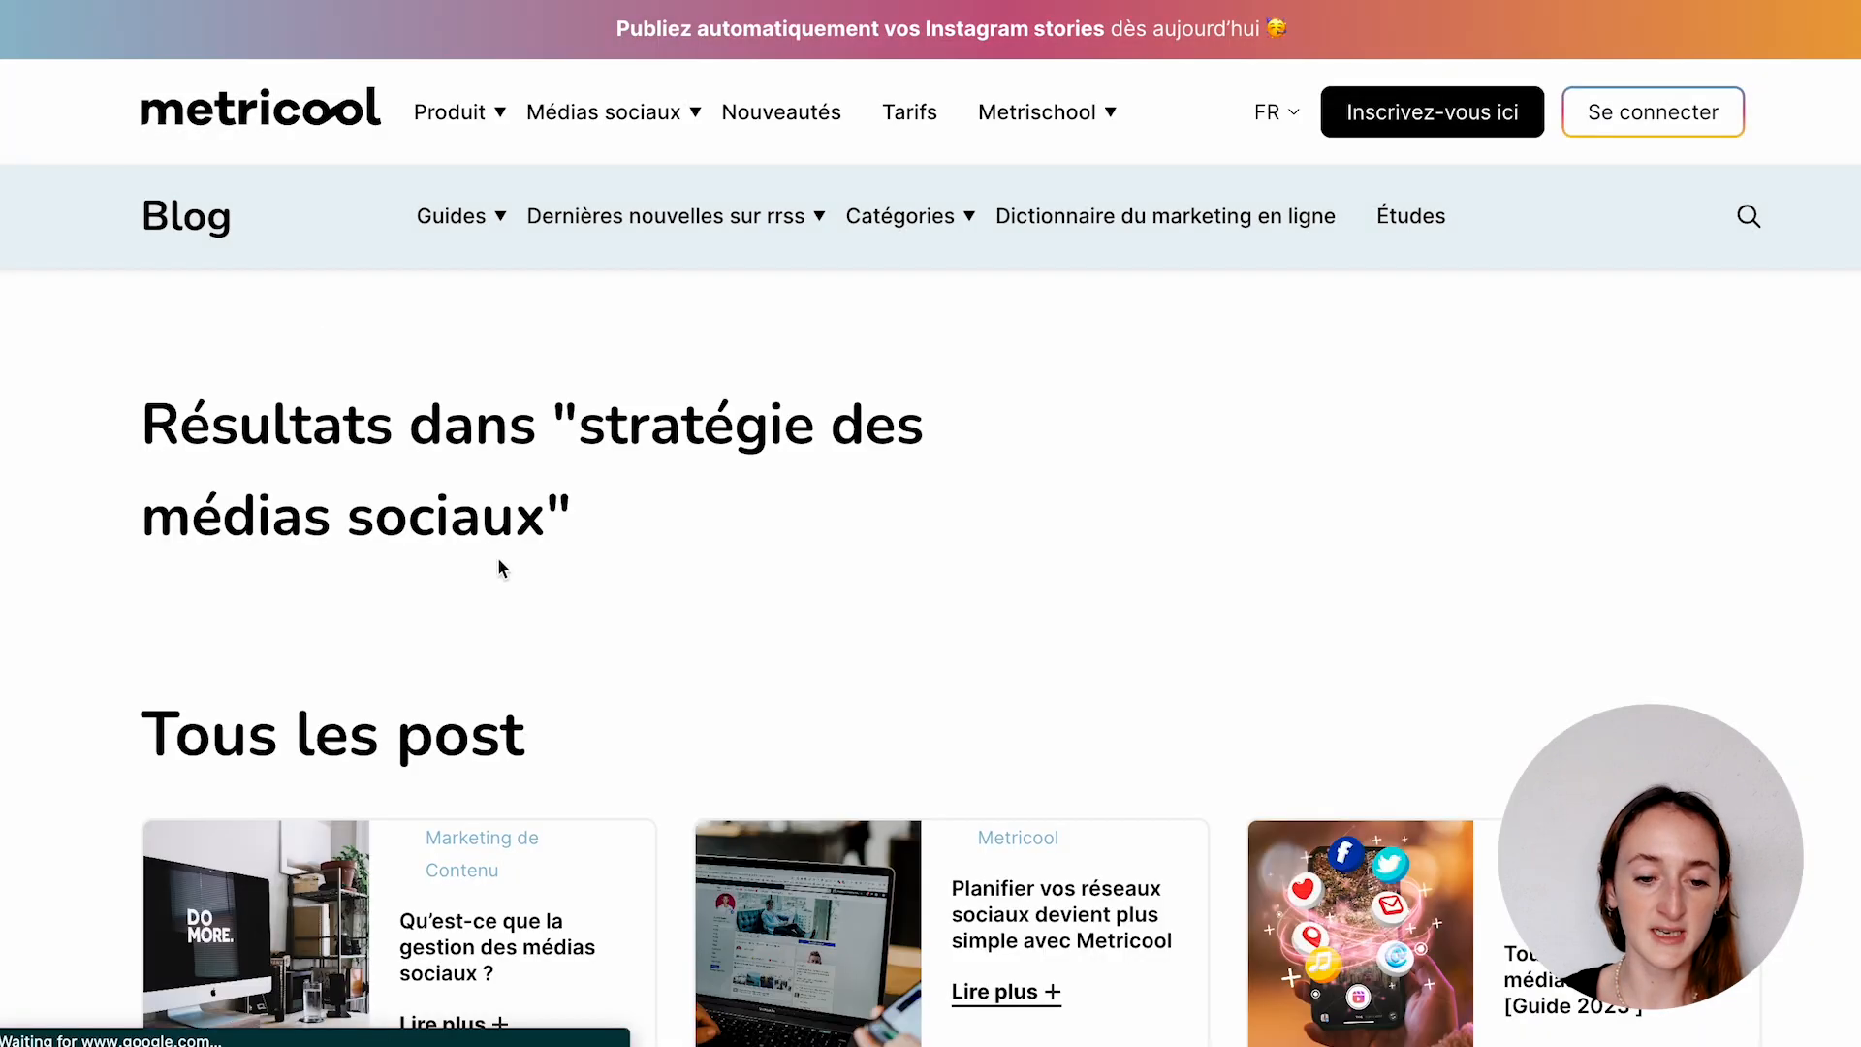
{"action": "scroll", "coordinate": [499, 569], "scroll_direction": "down", "scroll_amount": 5}
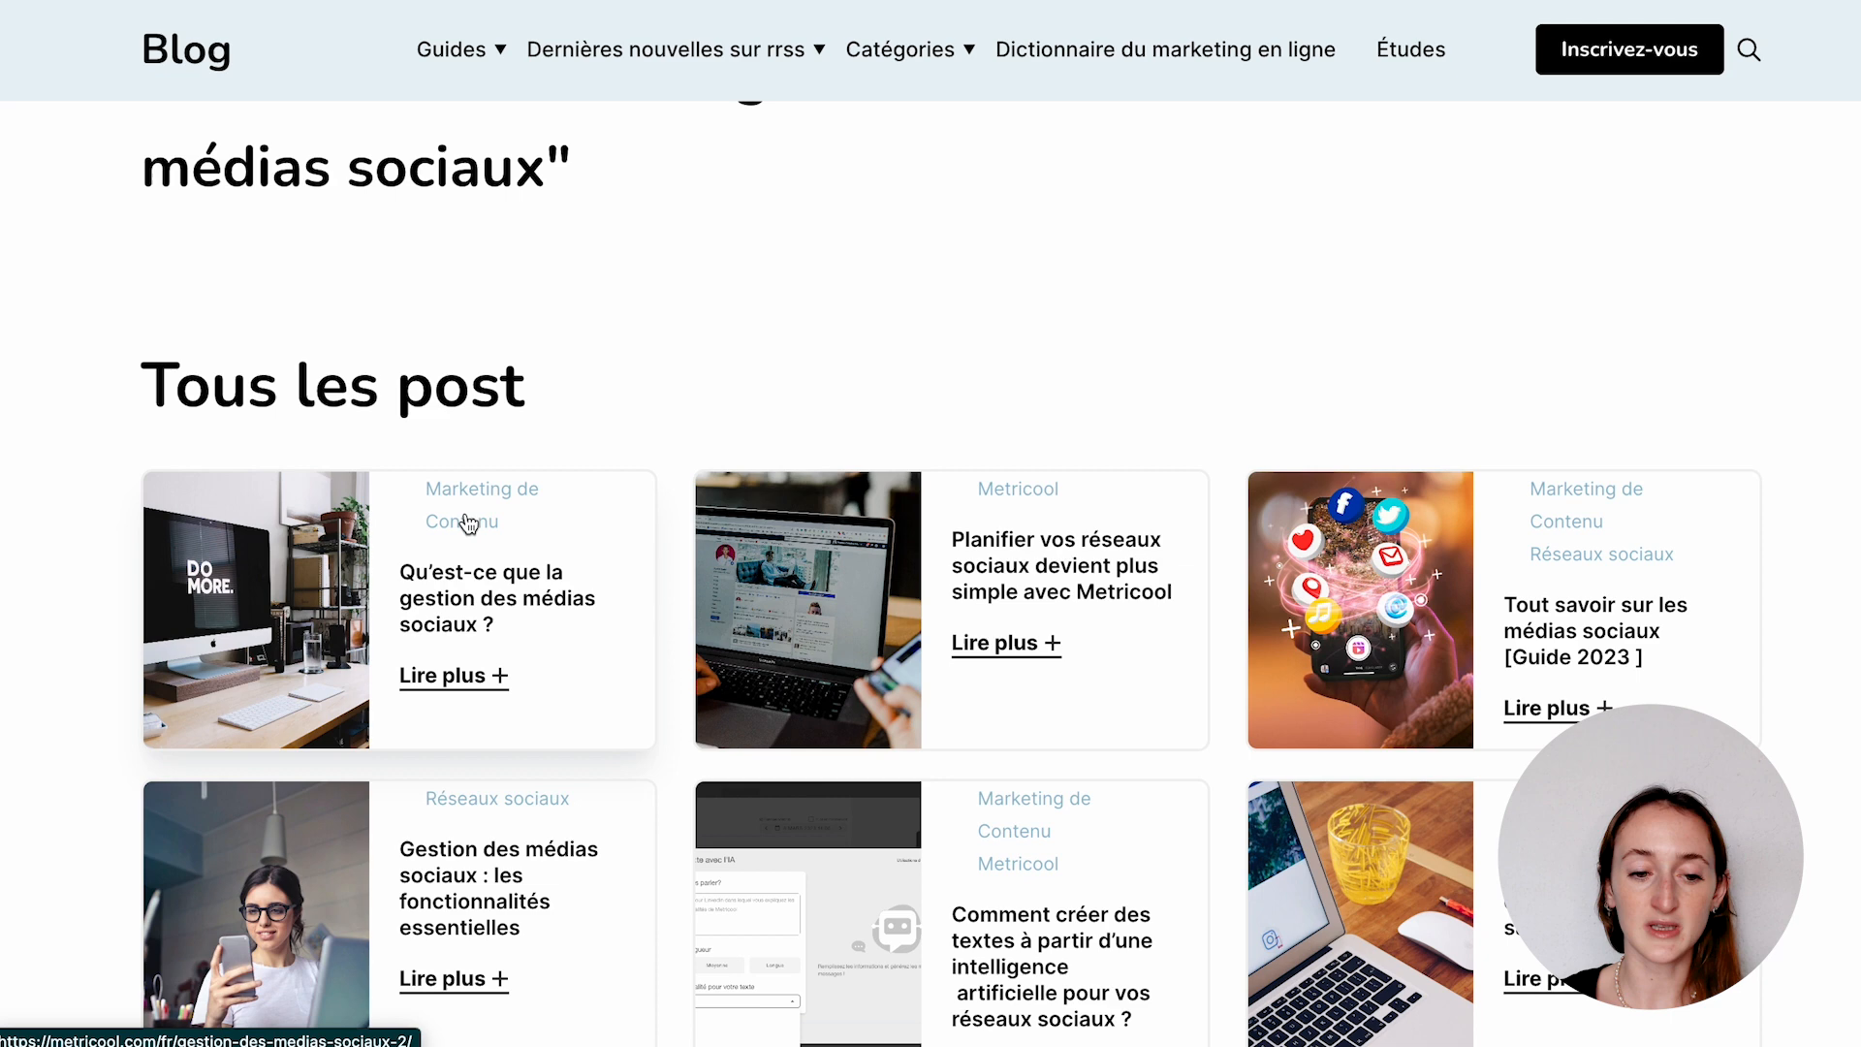
{"action": "left_click", "coordinate": [499, 599]}
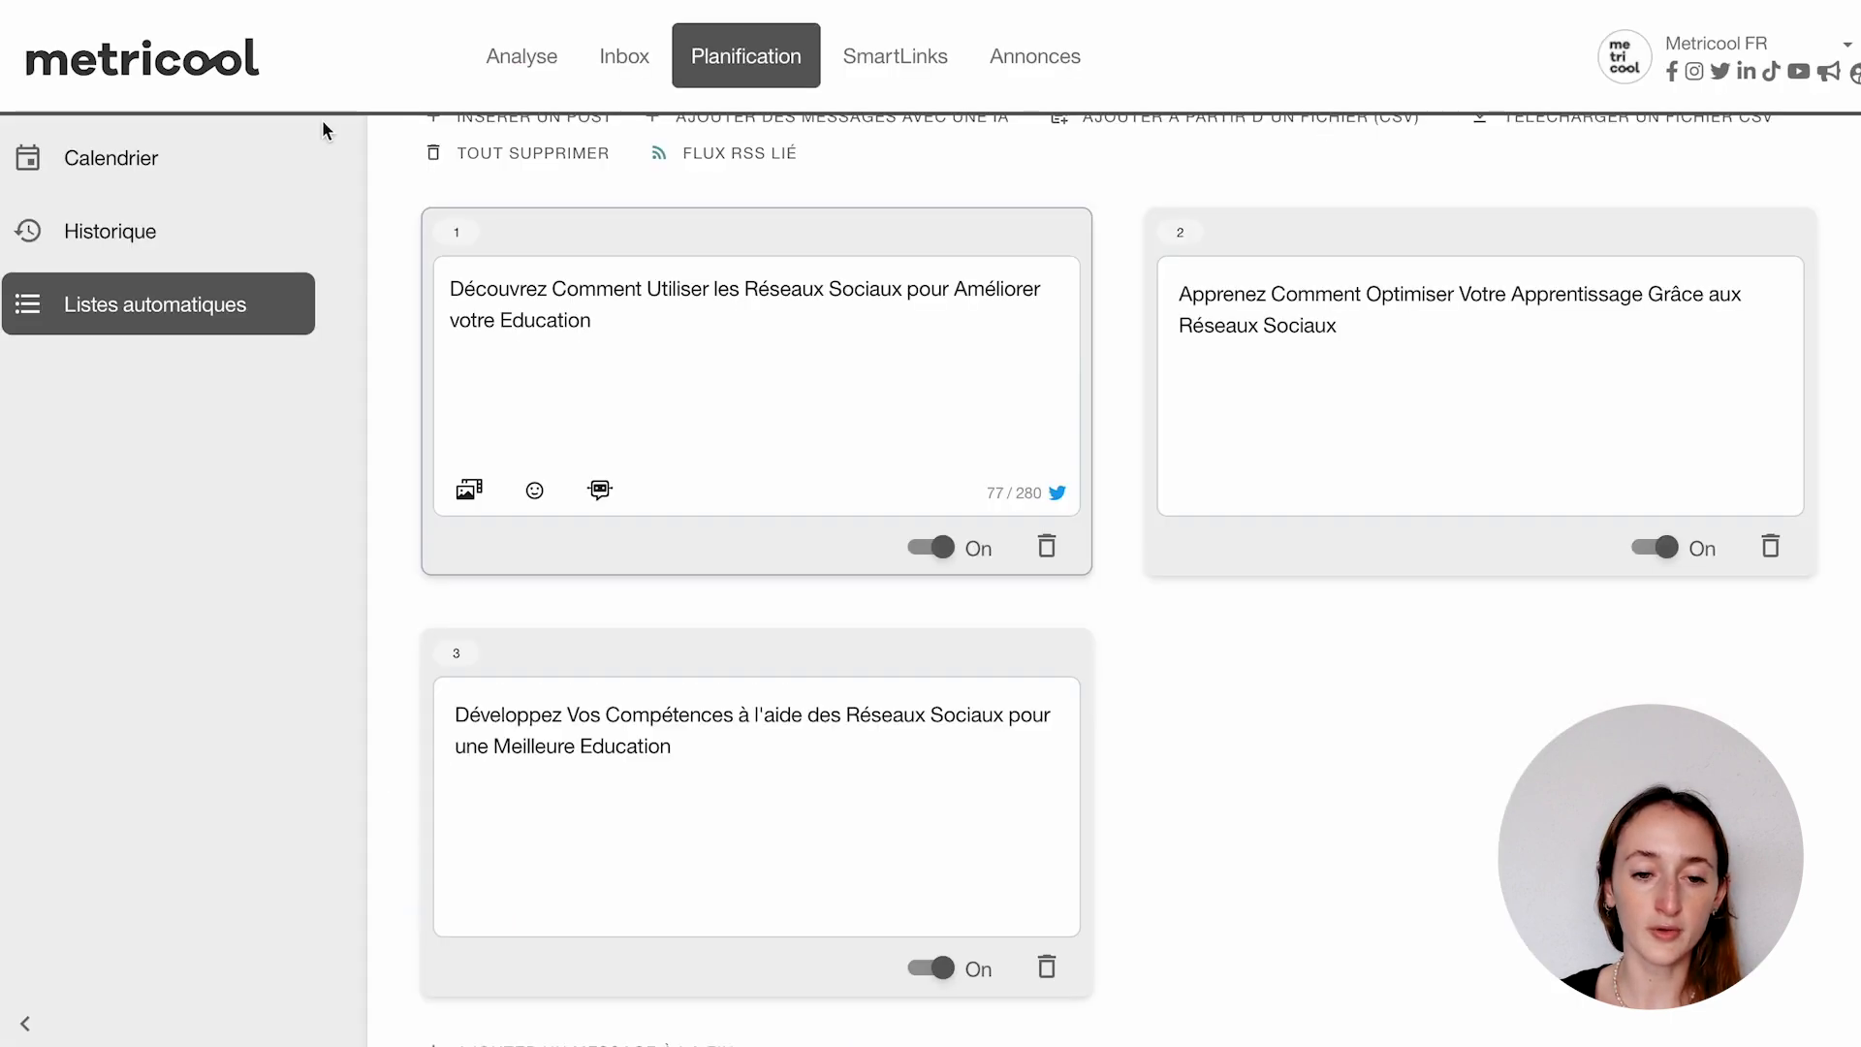
{"action": "left_click", "coordinate": [644, 320]}
{"action": "key", "text": "Return"}
{"action": "key", "text": "Return"}
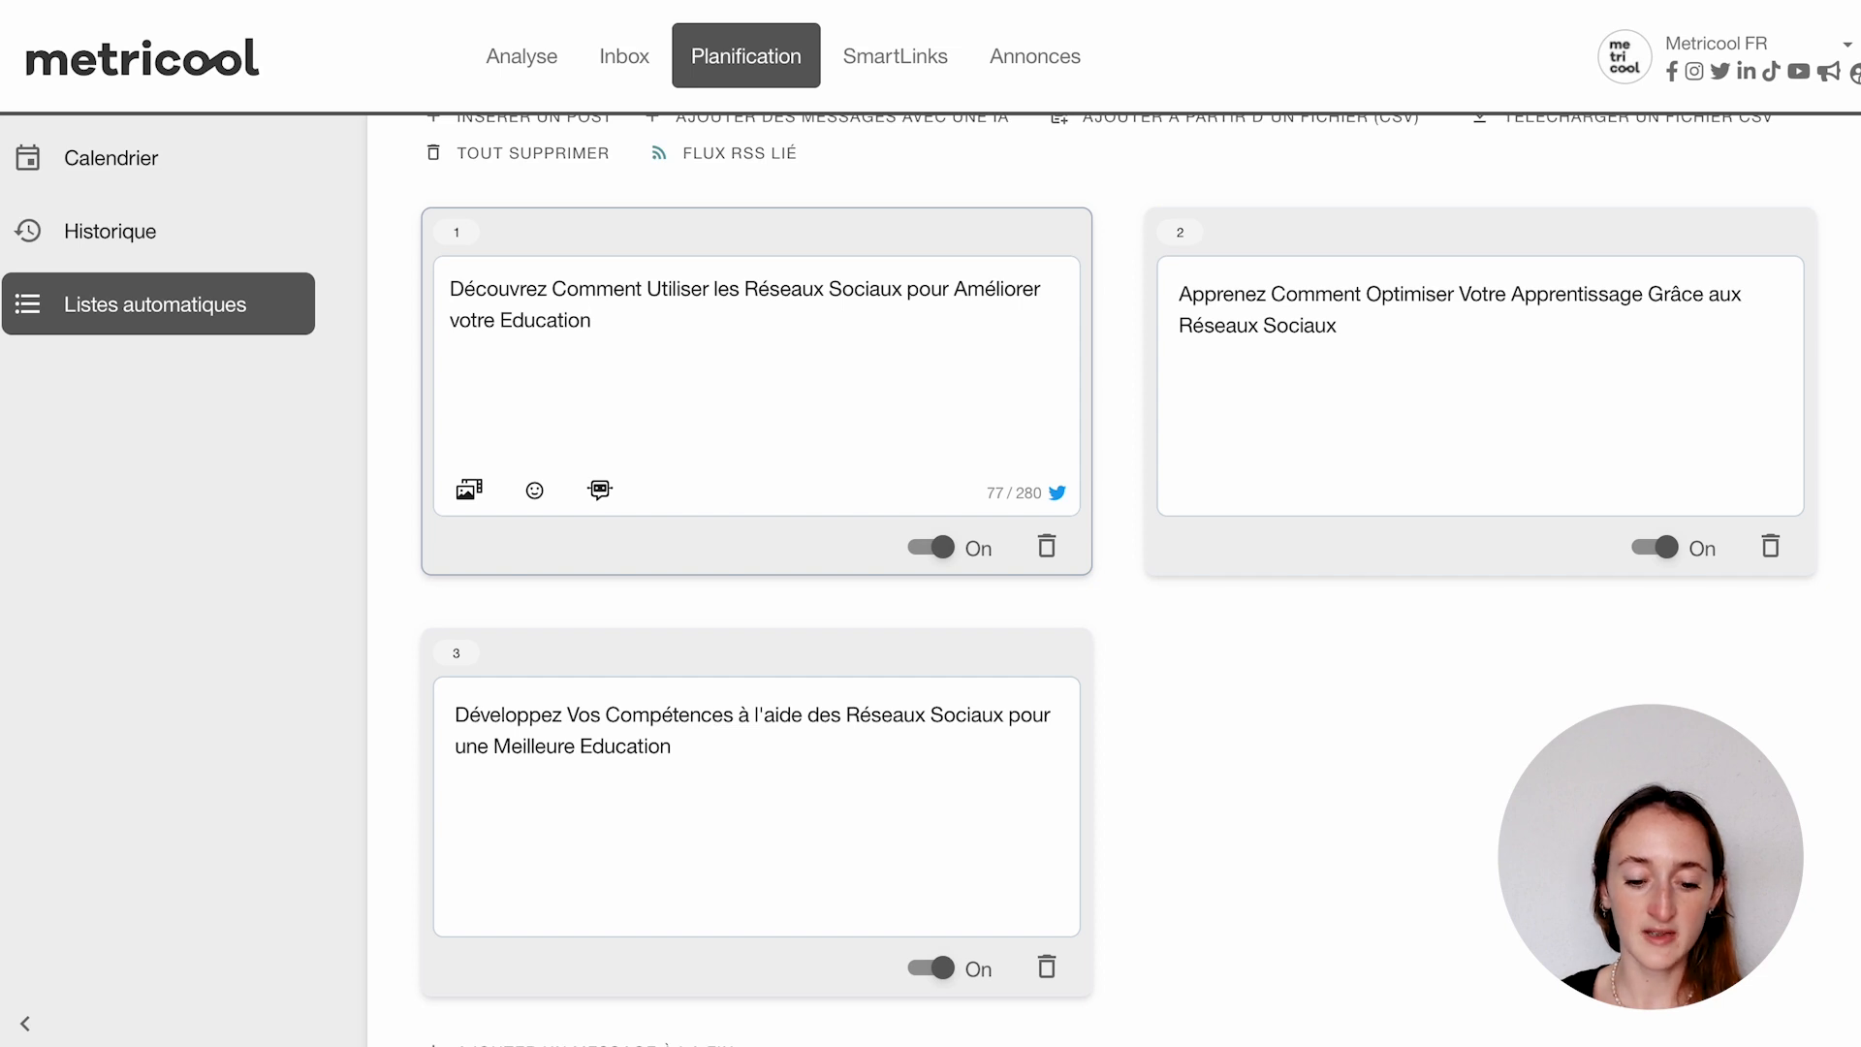
{"action": "left_click", "coordinate": [628, 328]}
{"action": "key", "text": "Return"}
{"action": "key", "text": "Return"}
{"action": "type", "text": "https://metricool.com/fr/gestion-des-medias-sociaux-2/"}
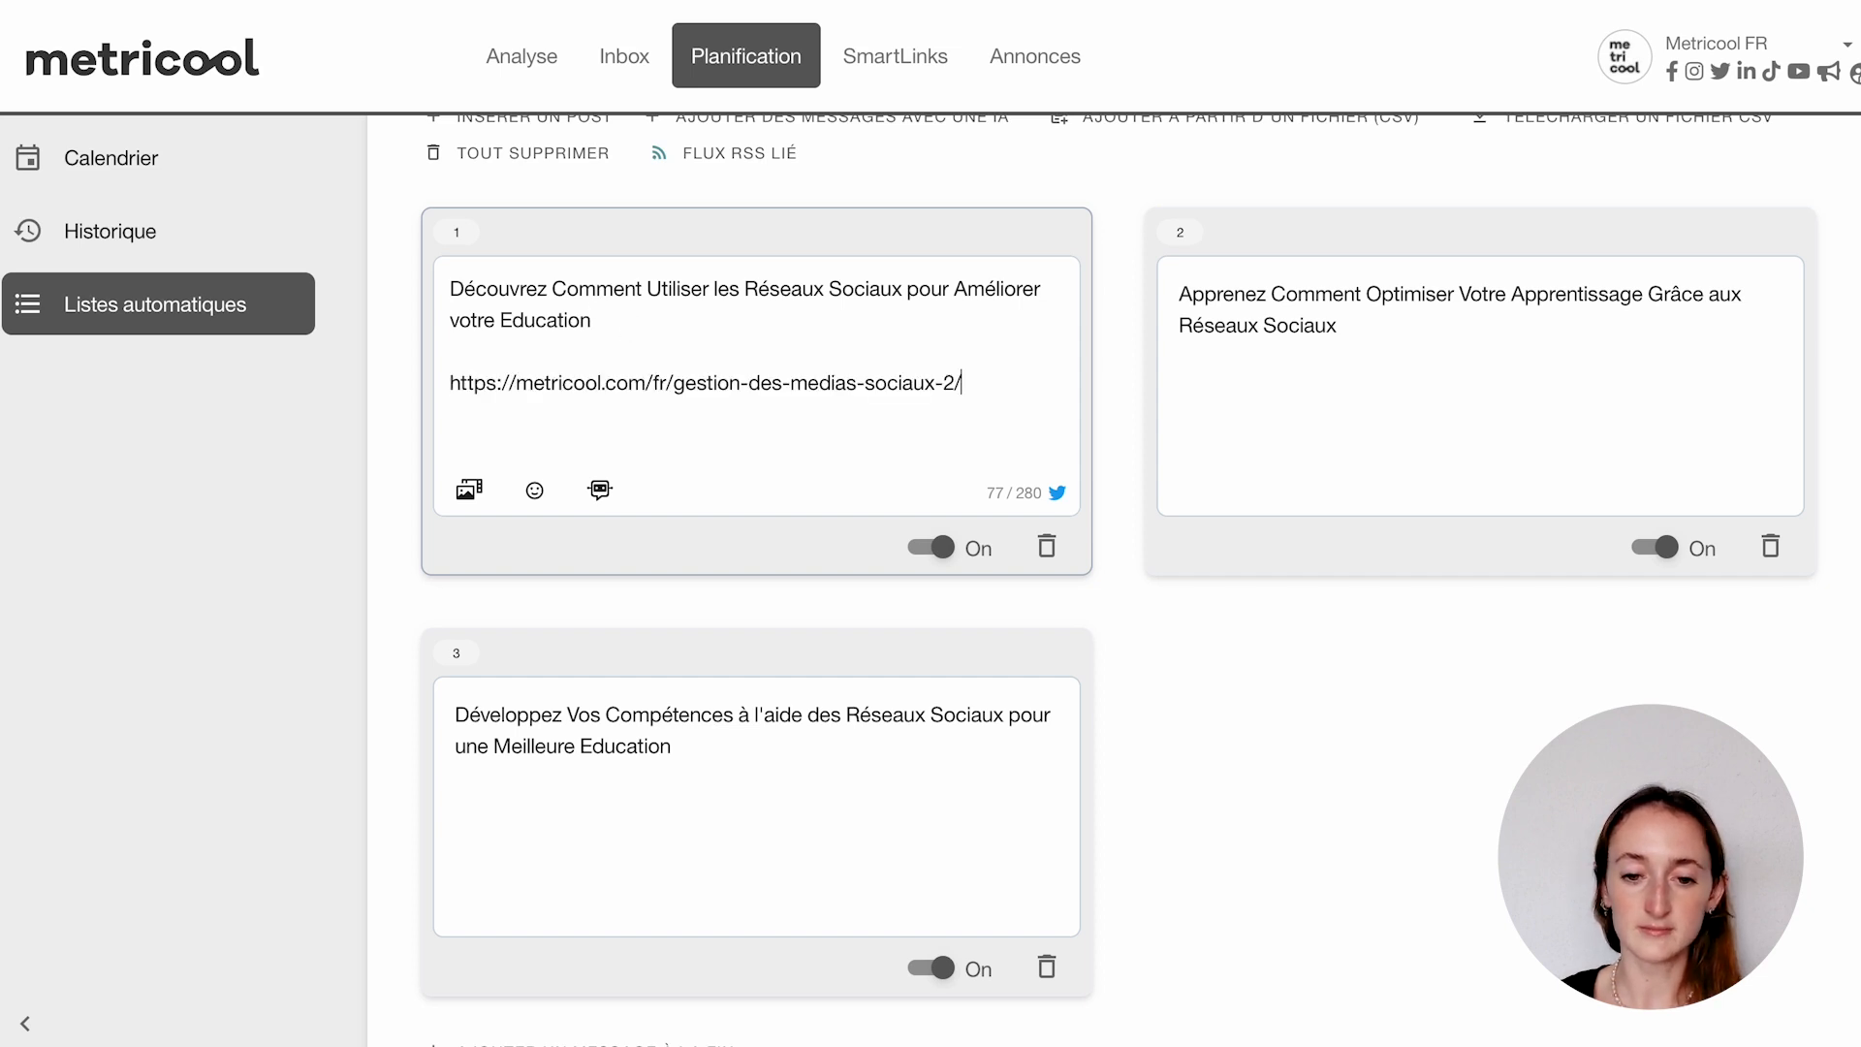
Paste the copied blog article link into the second message, below its text and a blank line.
{"action": "scroll", "coordinate": [969, 417], "scroll_direction": "down", "scroll_amount": 1}
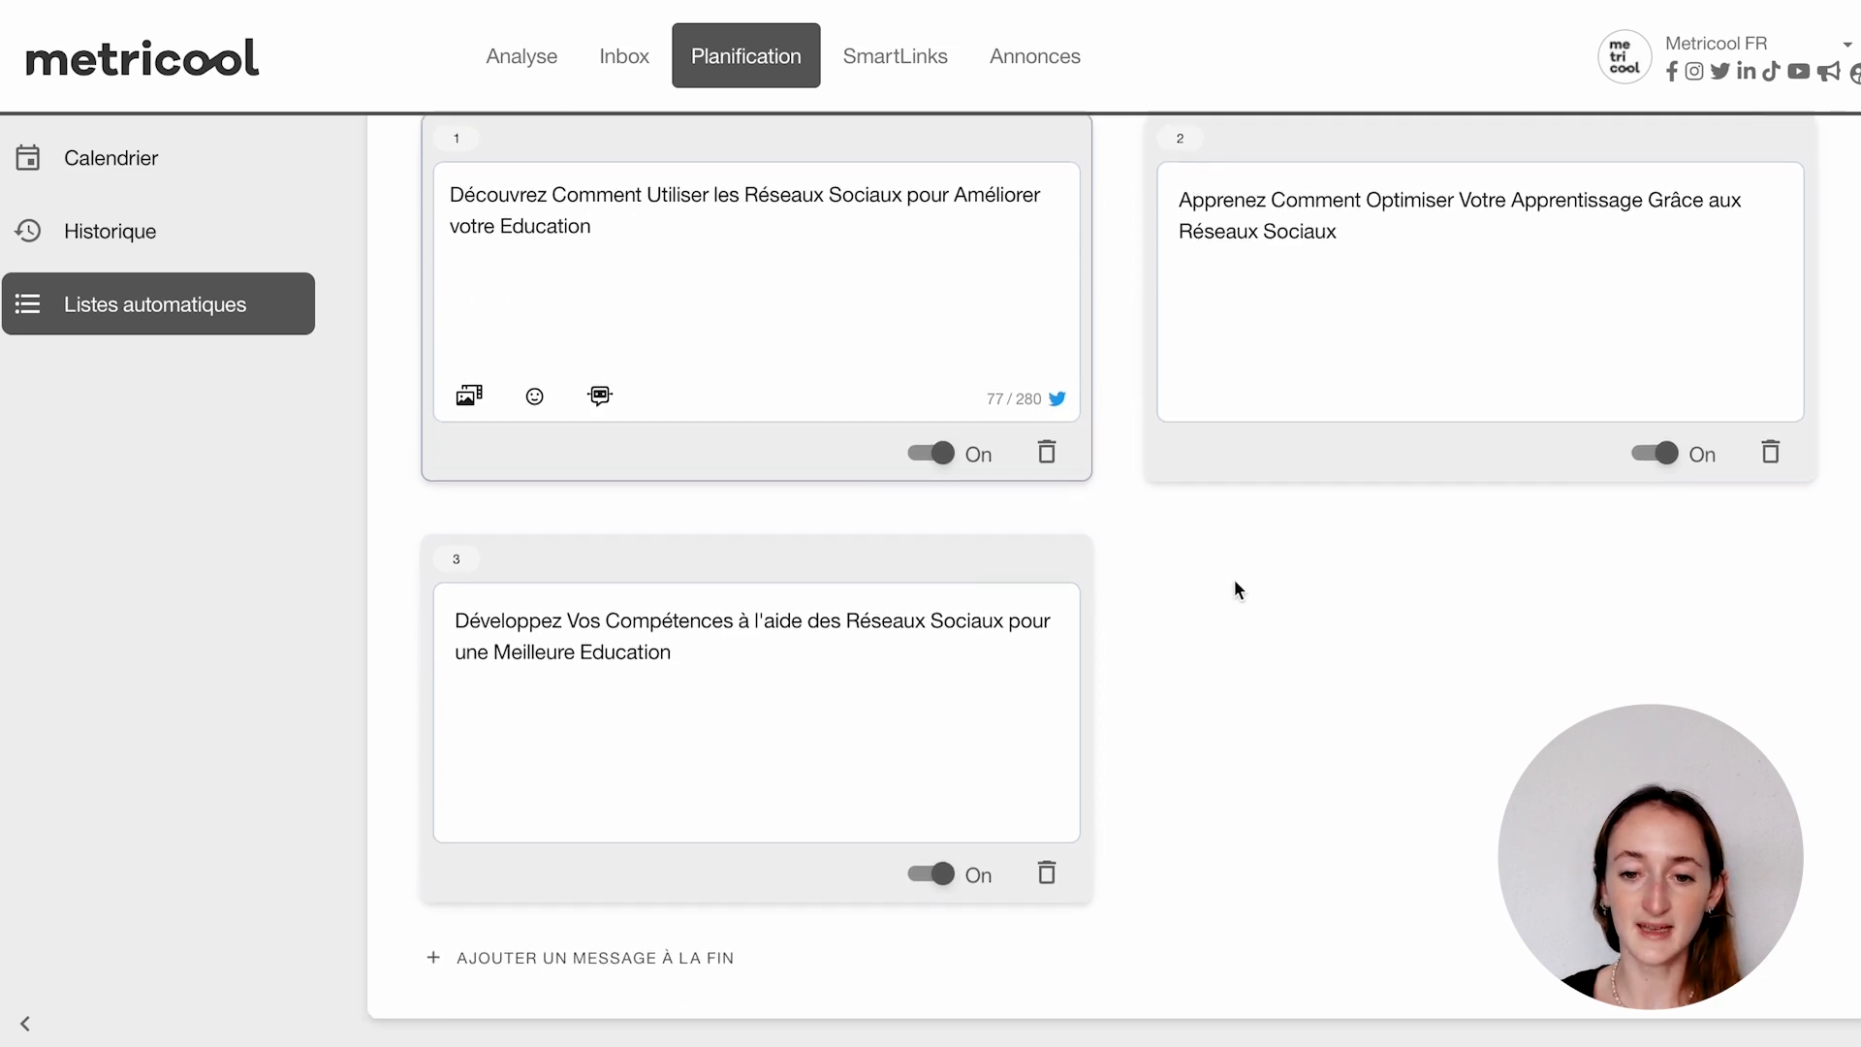
{"action": "left_click", "coordinate": [1388, 279]}
{"action": "scroll", "coordinate": [1384, 272], "scroll_direction": "up", "scroll_amount": 5}
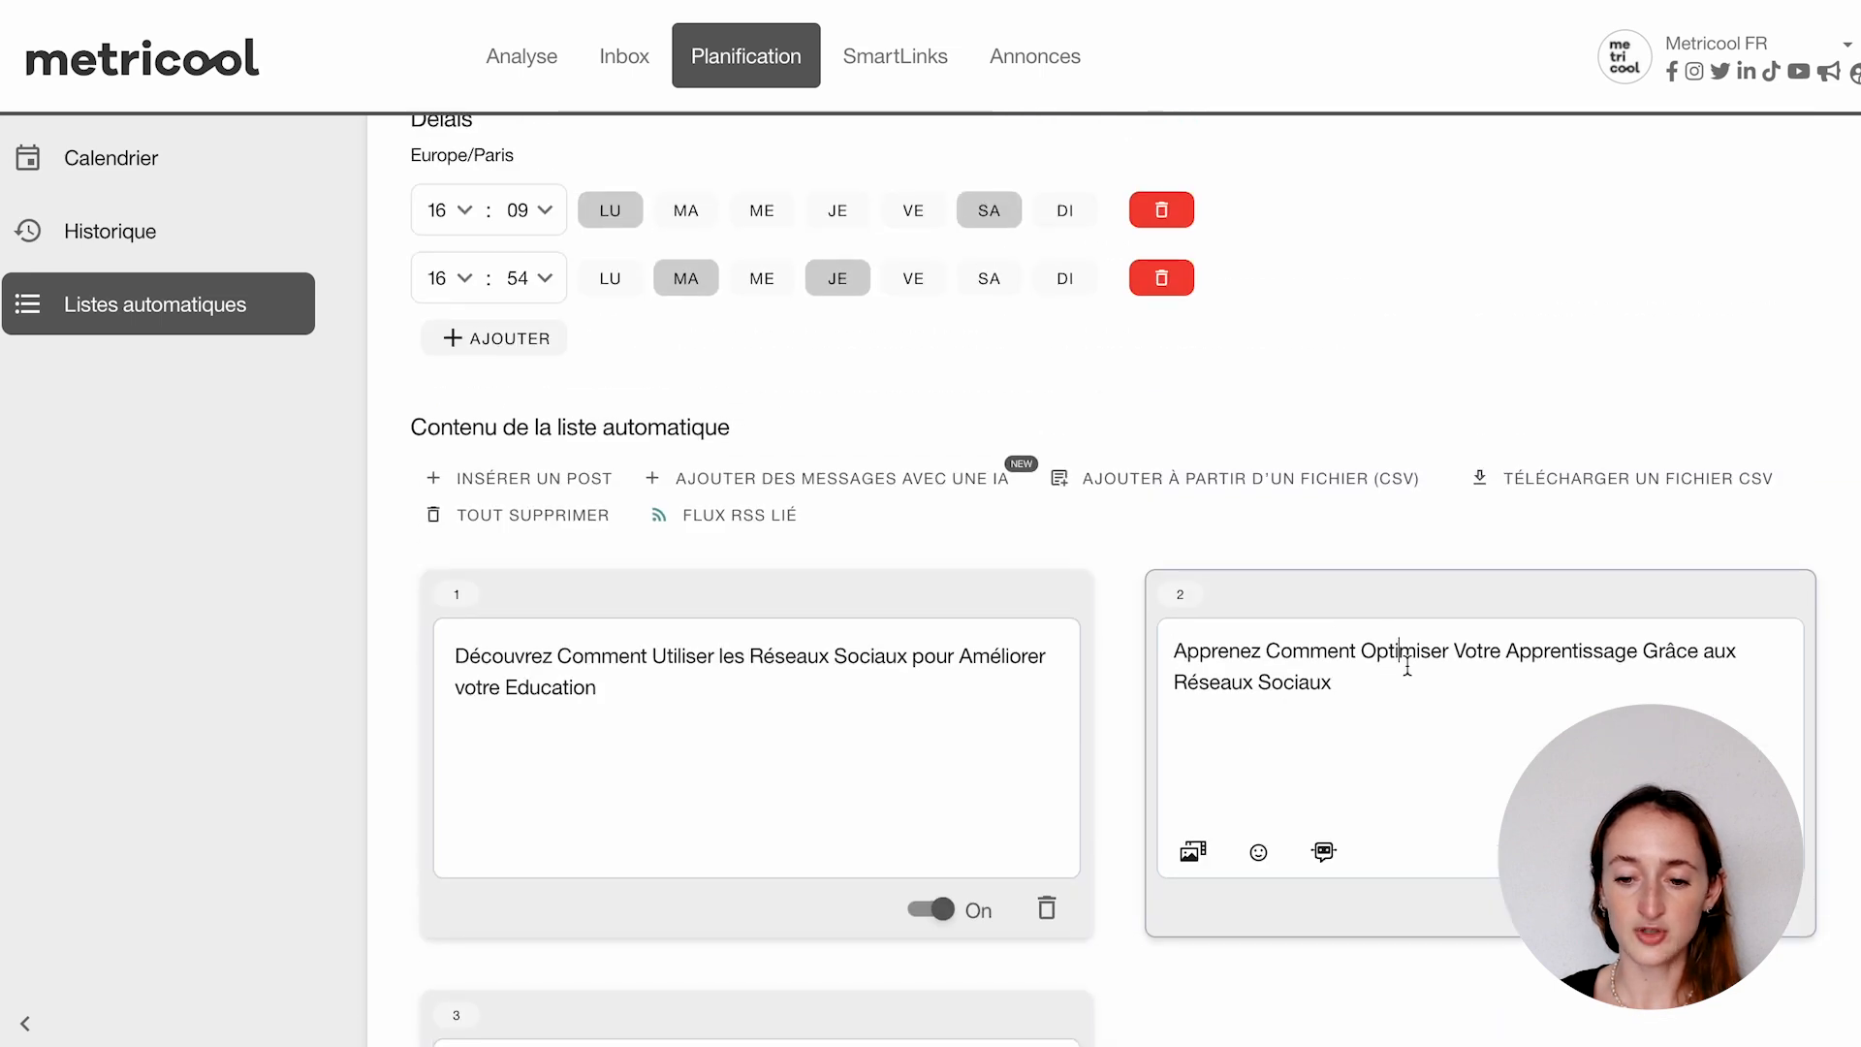
{"action": "key", "text": "Return"}
{"action": "key", "text": "Return"}
{"action": "key", "text": "super+v"}
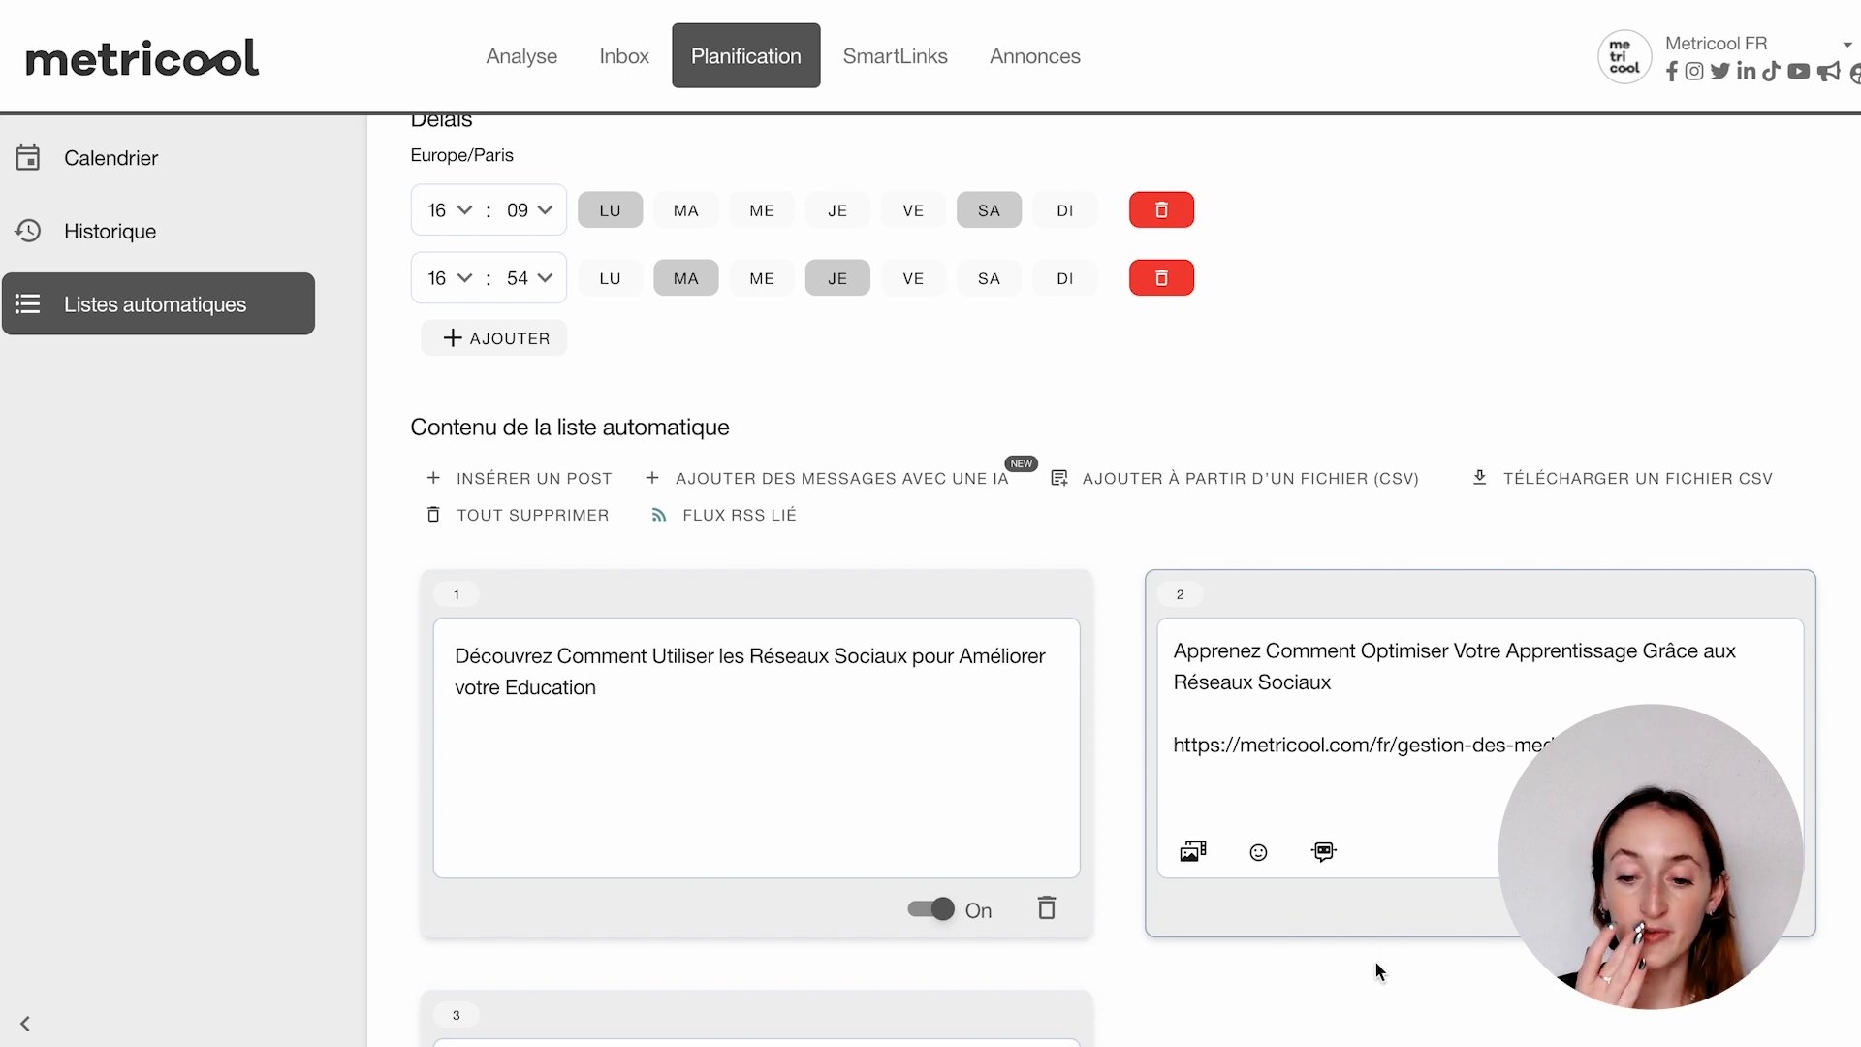
Open the AI text generator for the second message and replace its source text with "Je veux un texte pour parler de Chat GPT".
{"action": "left_click", "coordinate": [1324, 852]}
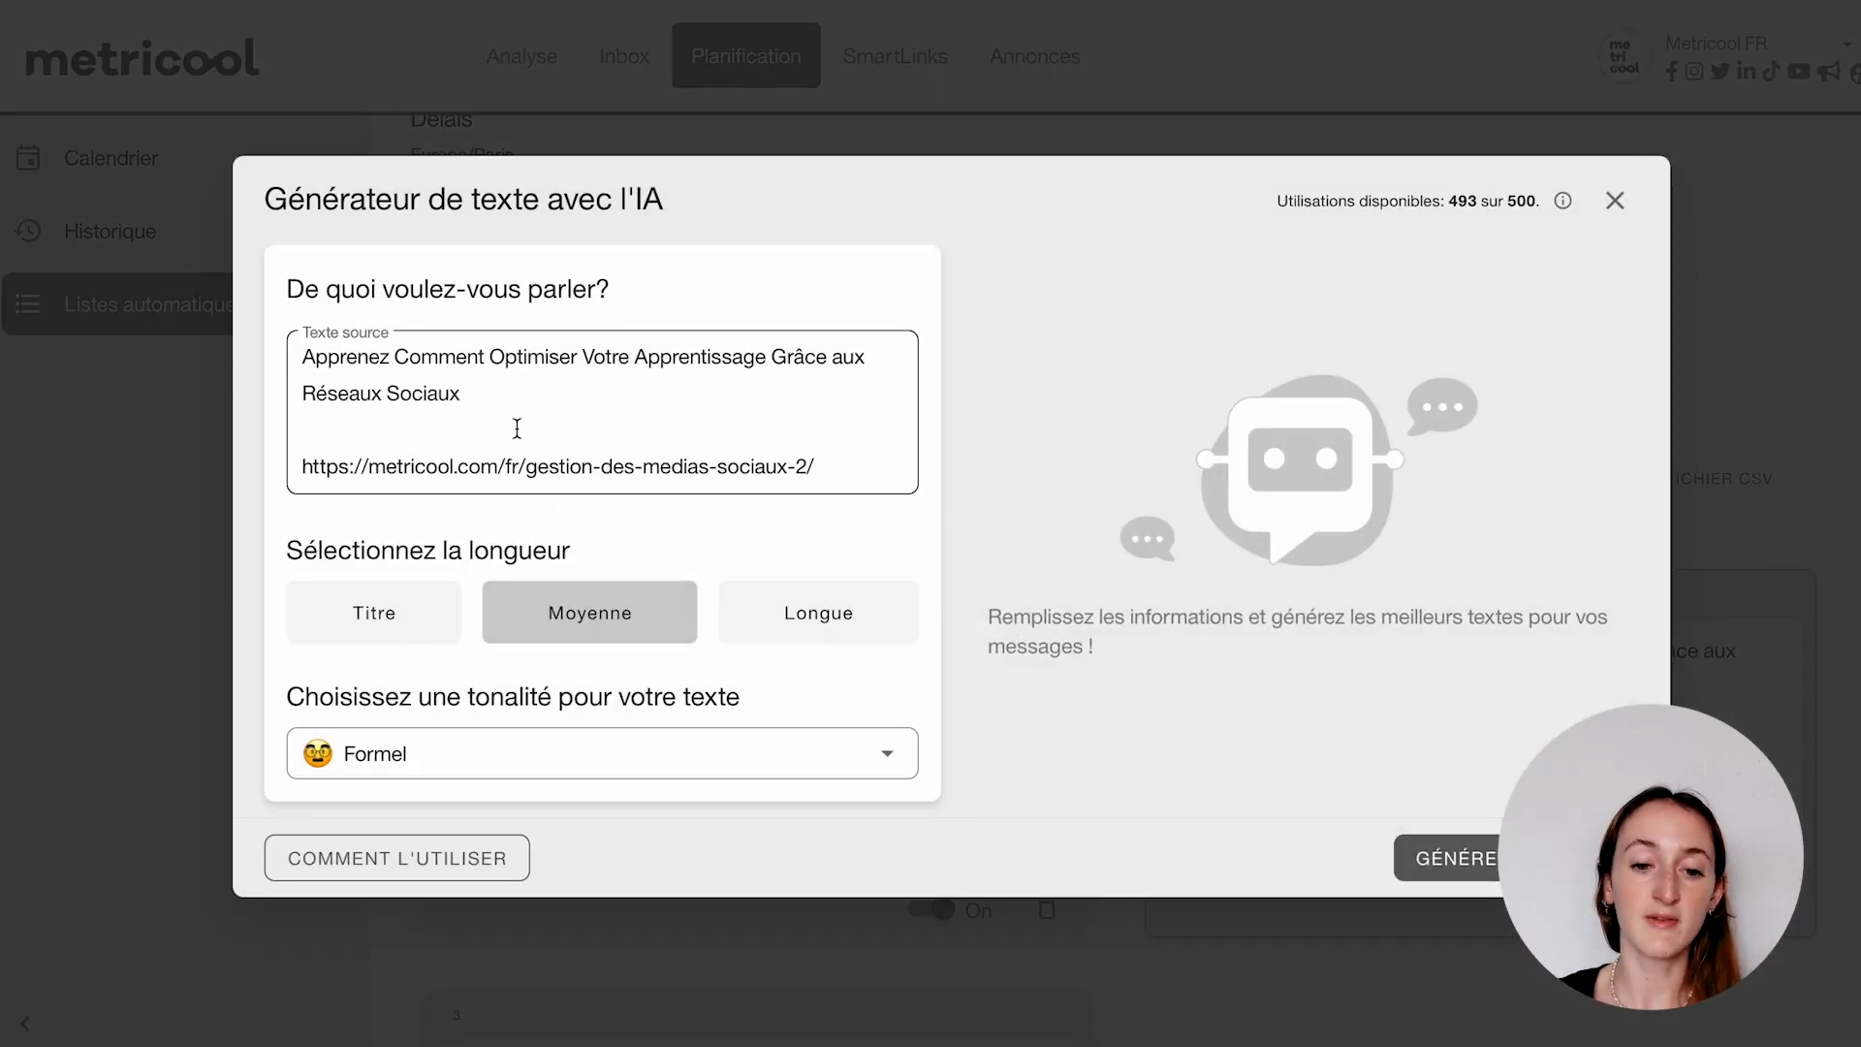
{"action": "left_click_drag", "start_coordinate": [829, 470], "coordinate": [285, 355]}
{"action": "key", "text": "BackSpace"}
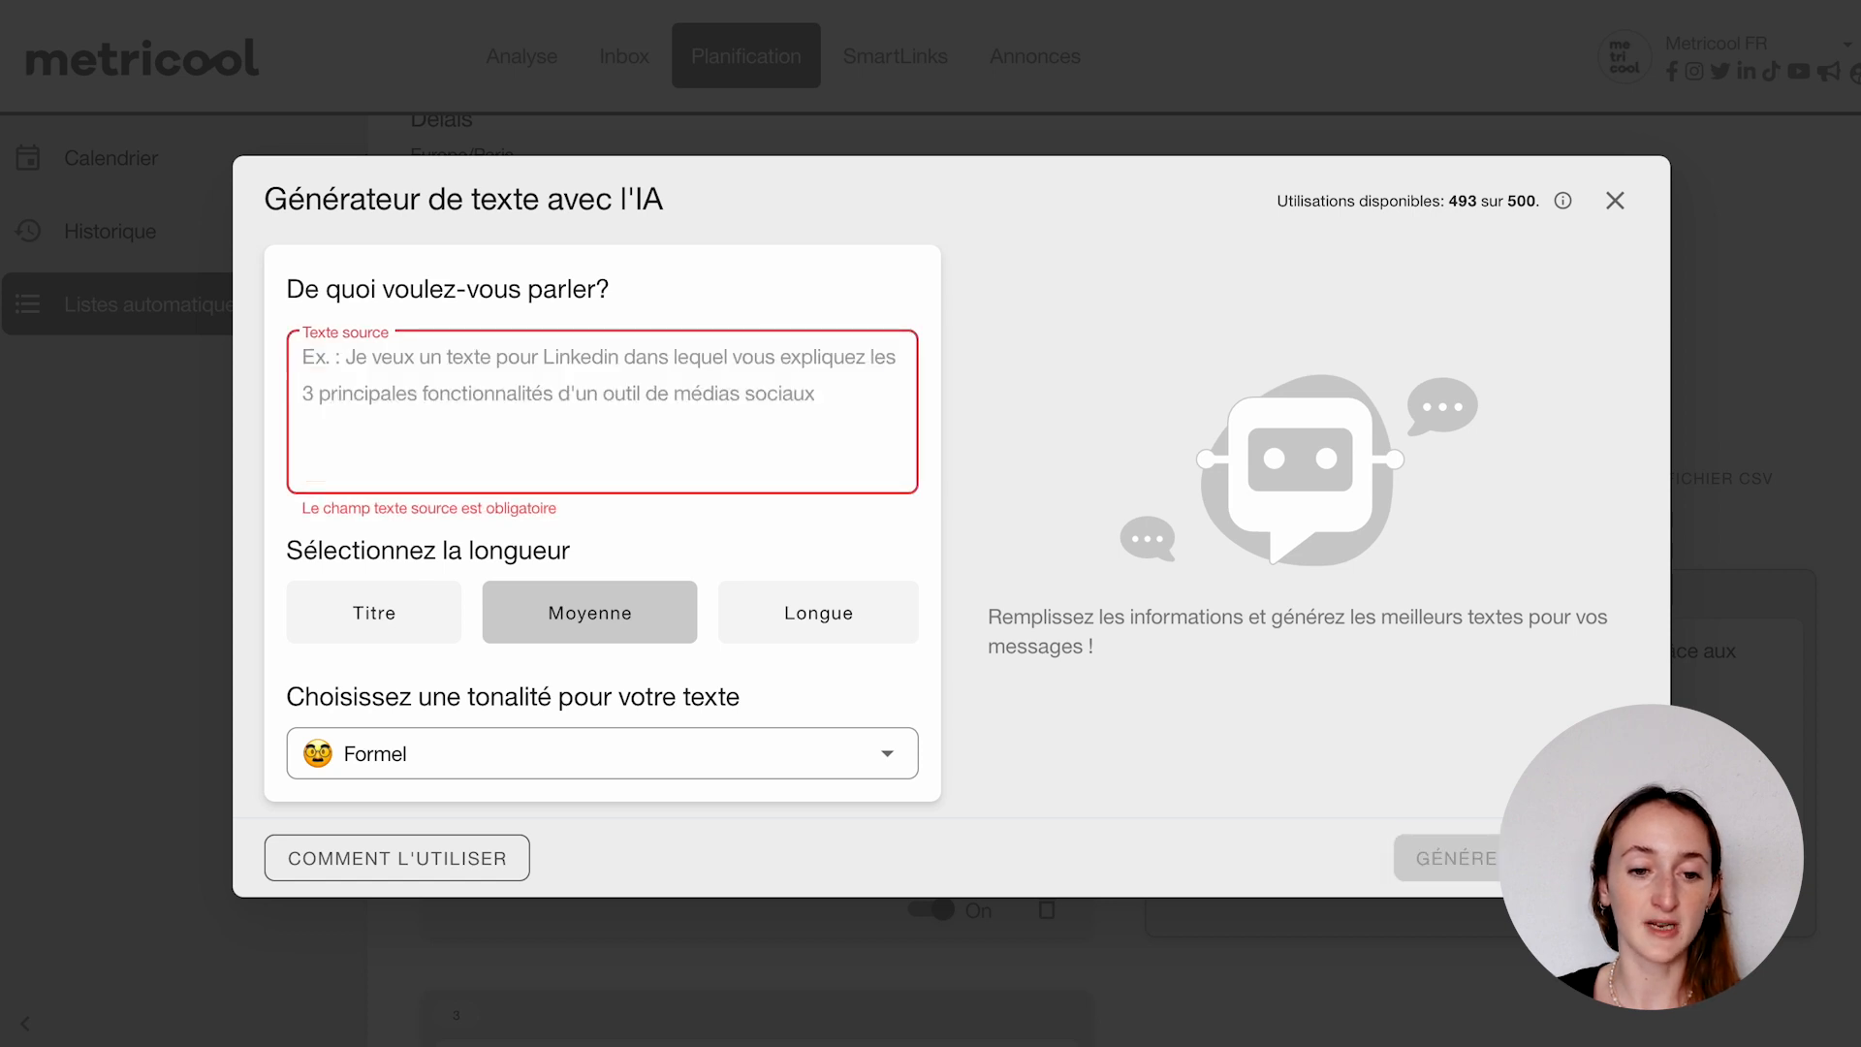
{"action": "type", "text": "Je veu"}
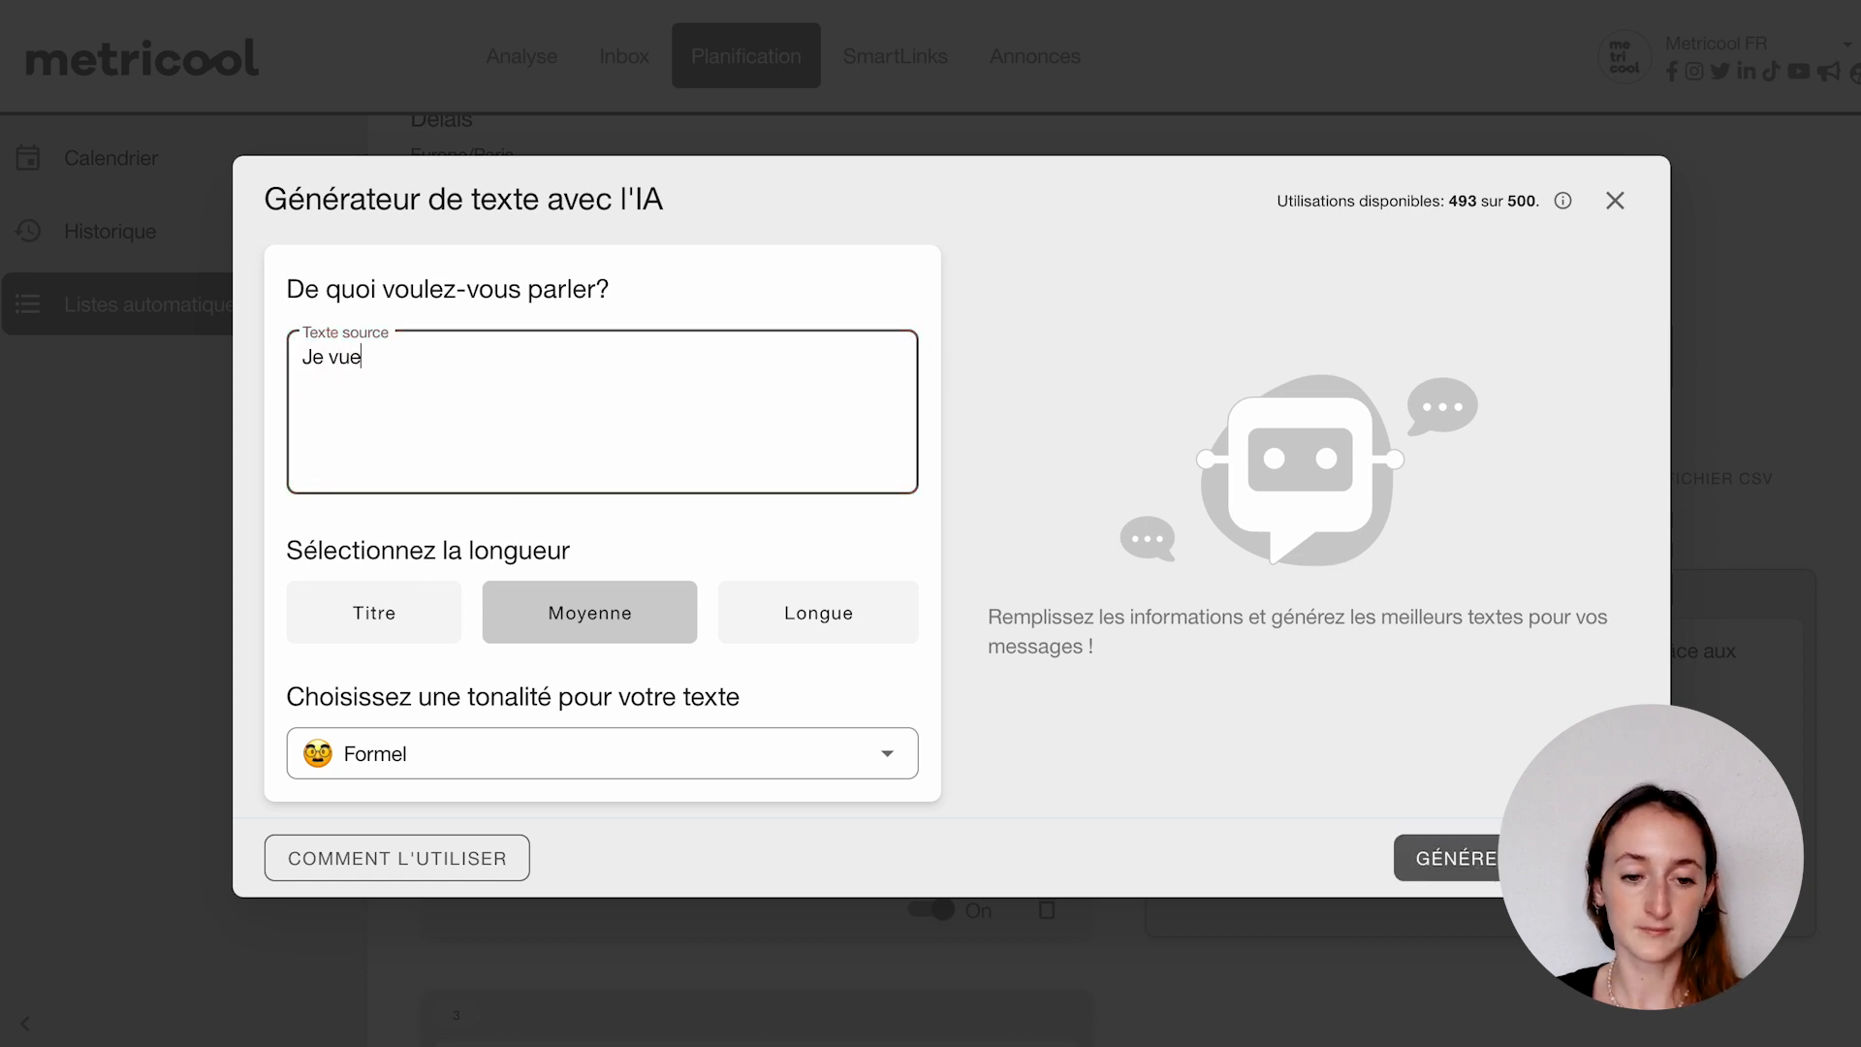
{"action": "type", "text": "x un texte po"}
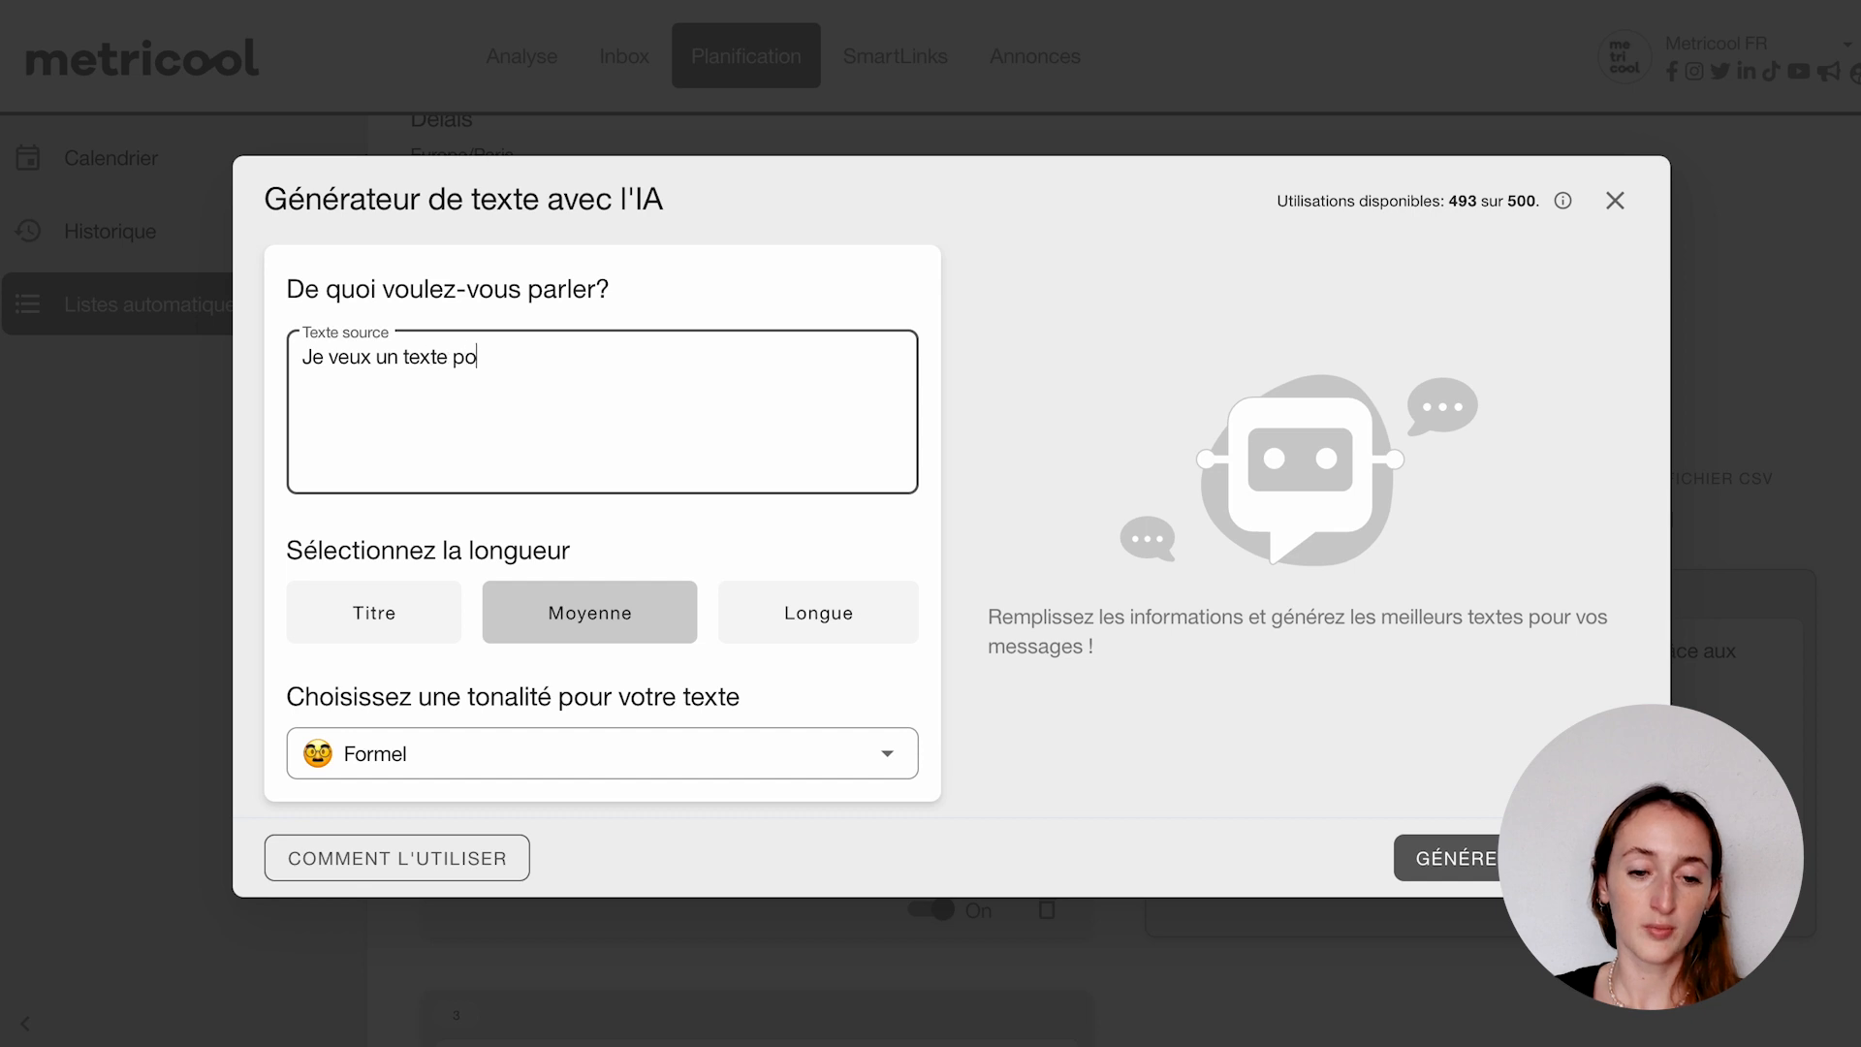
{"action": "type", "text": "ur parler de"}
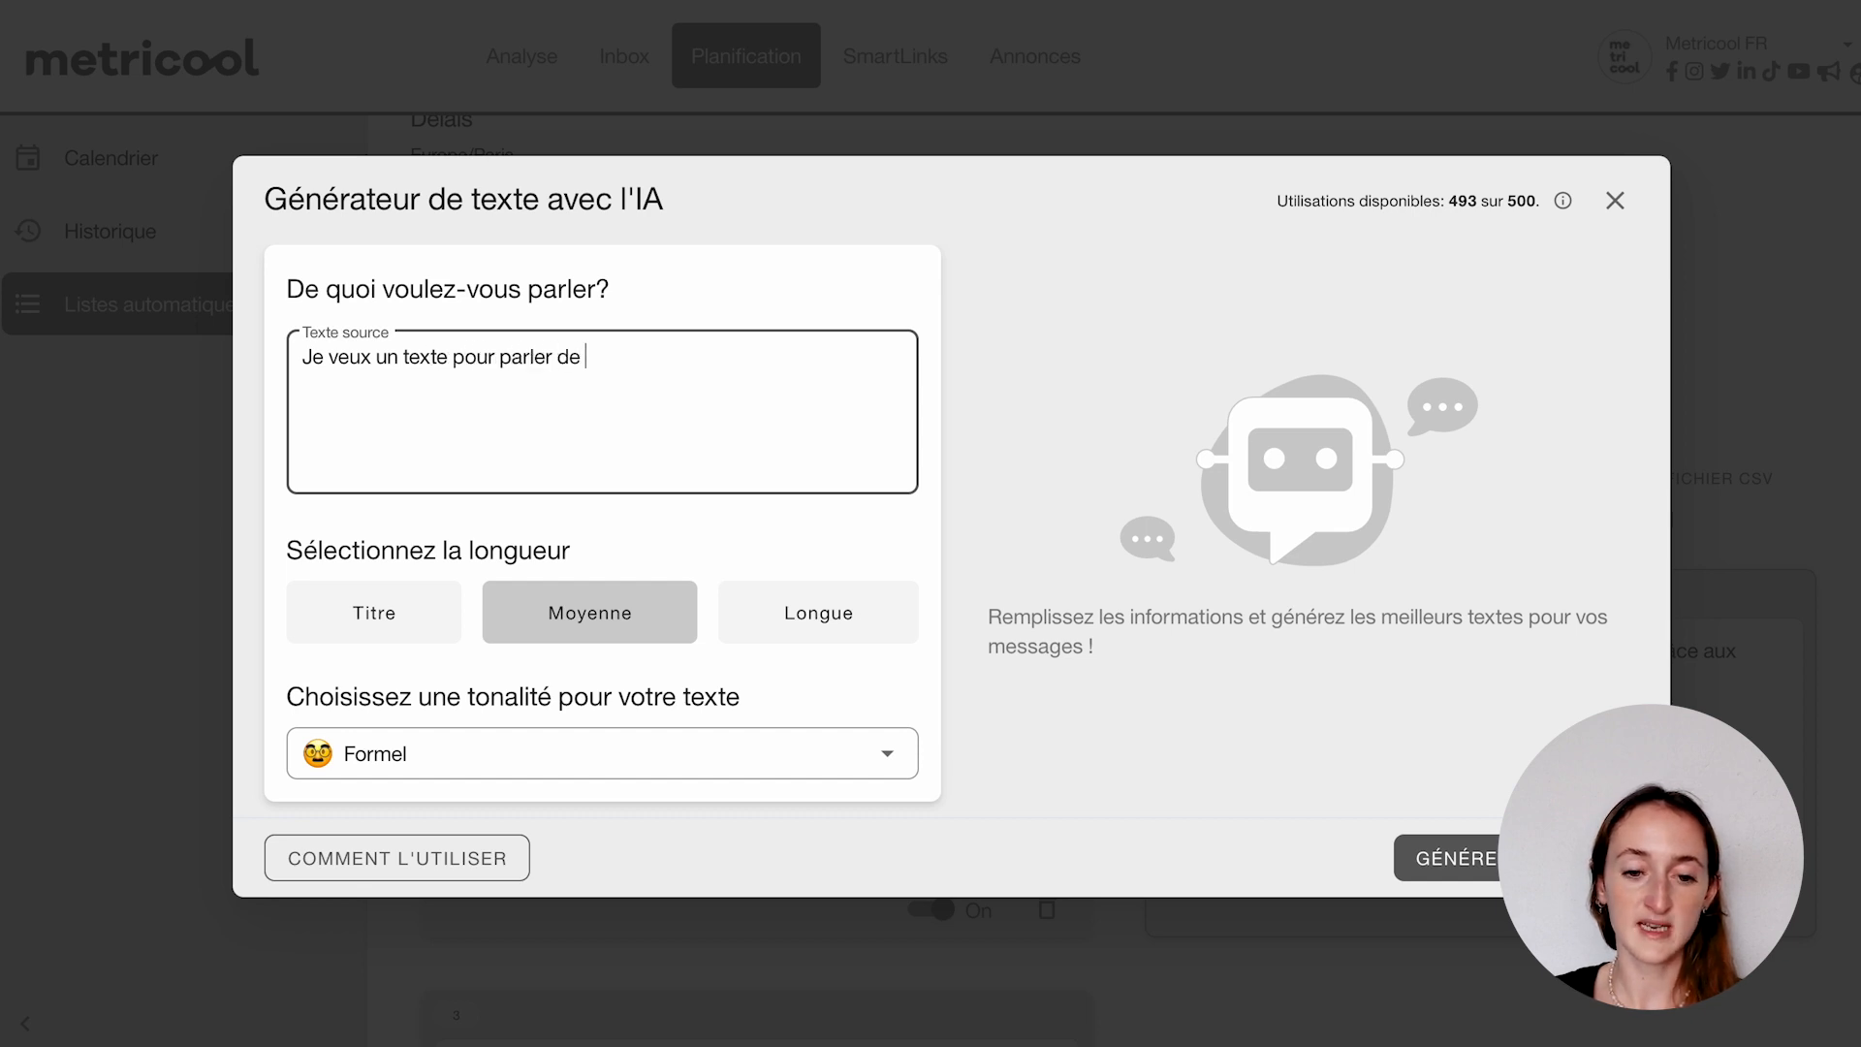
{"action": "type", "text": " Chat"}
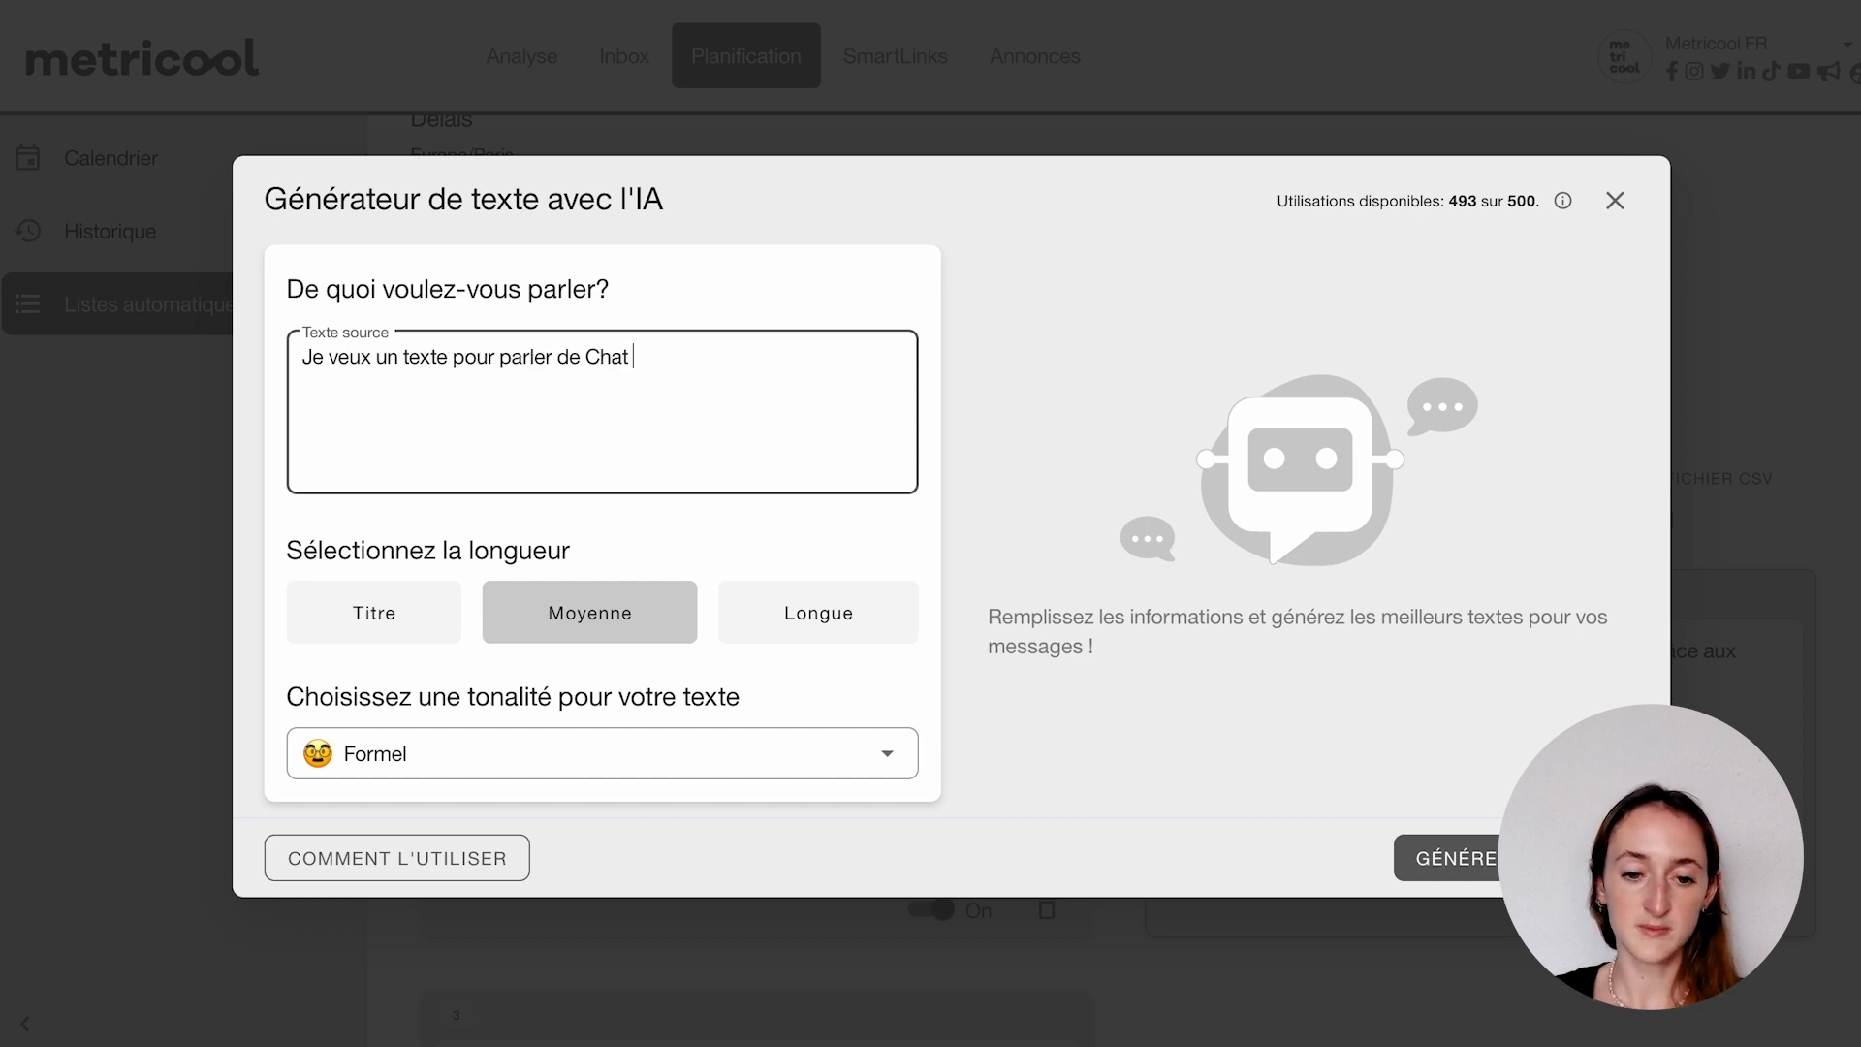
{"action": "type", "text": " GPT"}
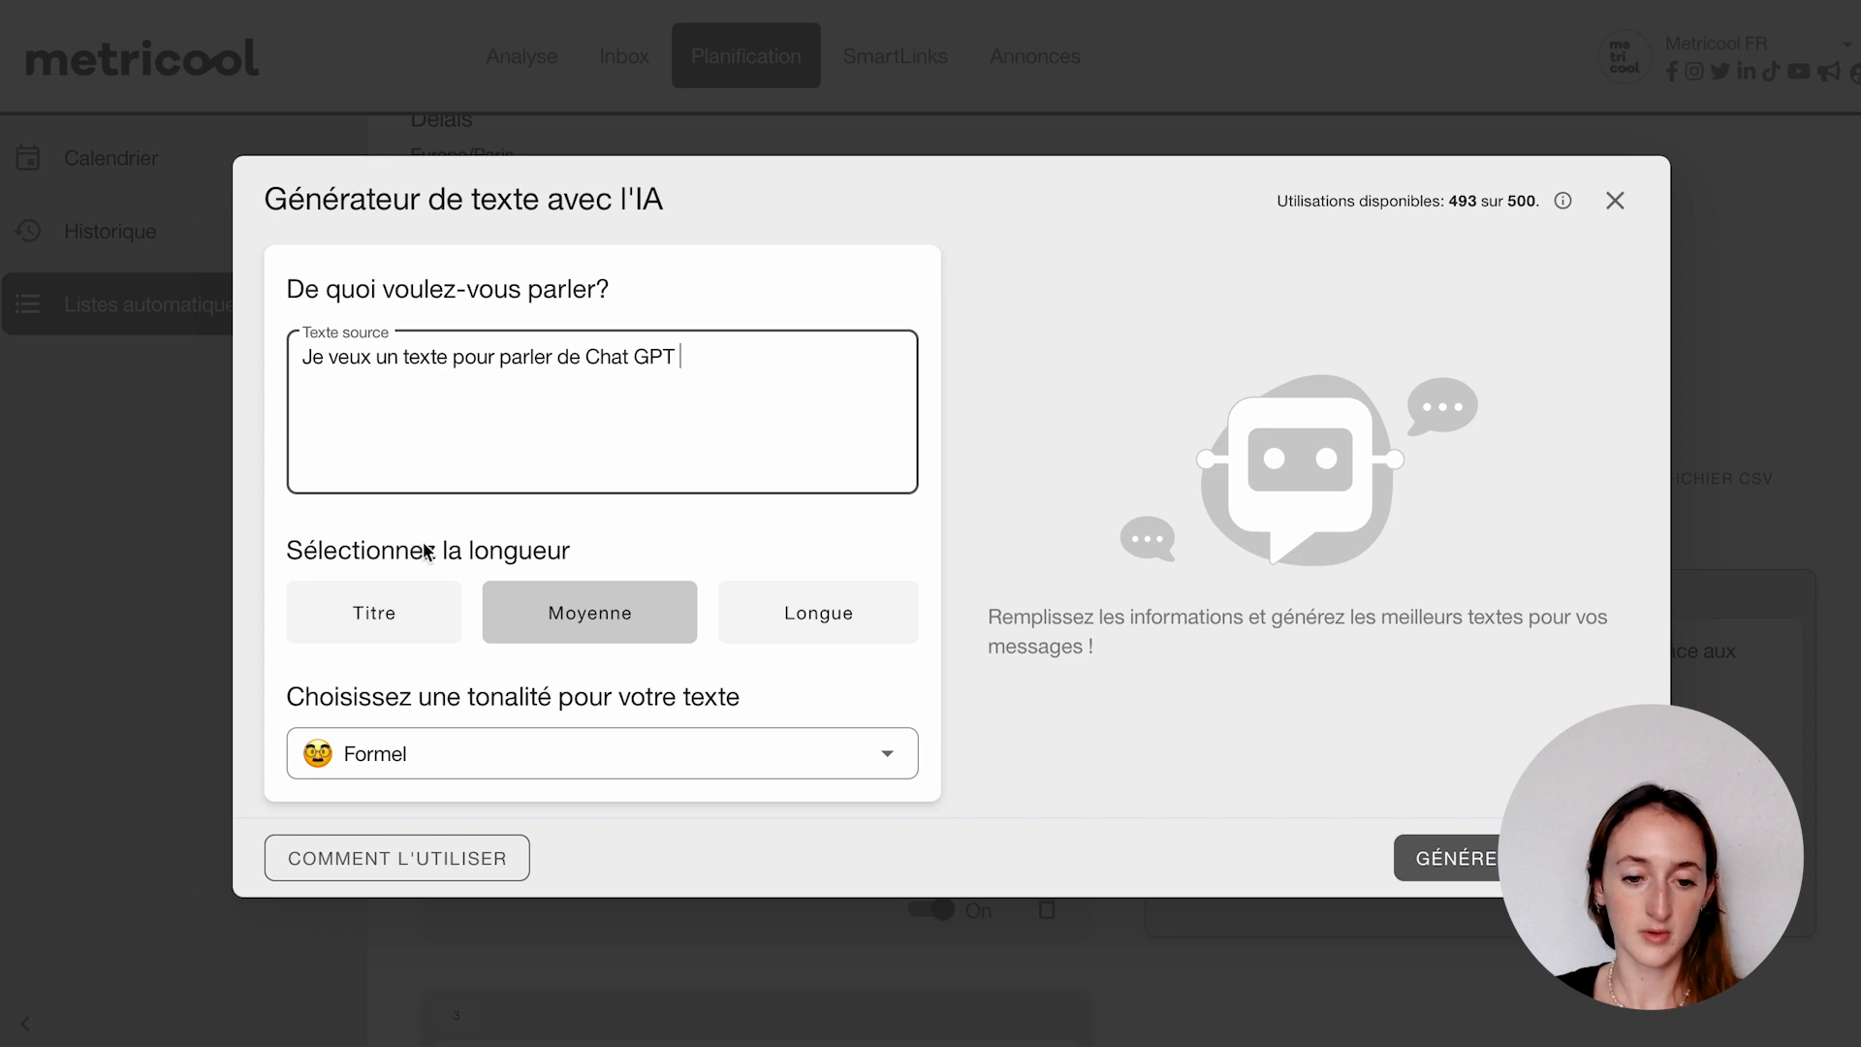
Set the text length to Titre, generate the texts and use Texte 1 as the second message.
{"action": "left_click", "coordinate": [351, 613]}
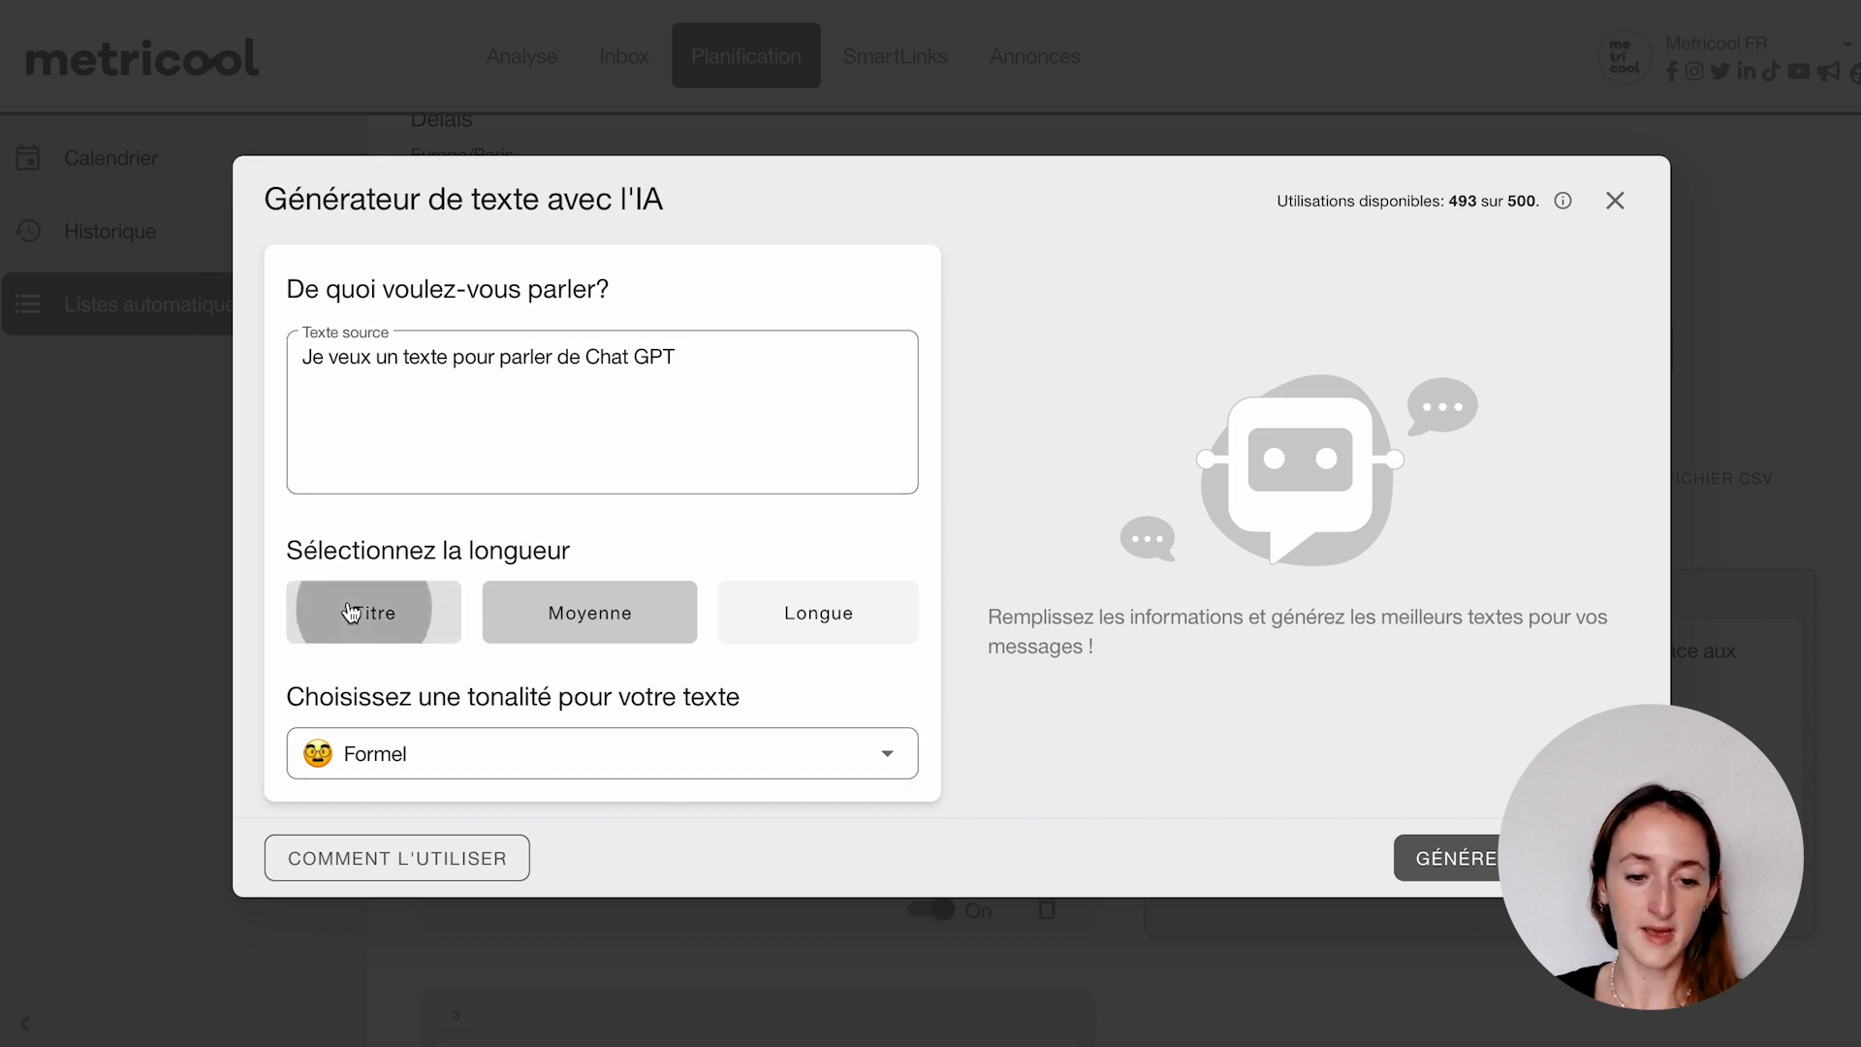
{"action": "left_click", "coordinate": [1454, 863]}
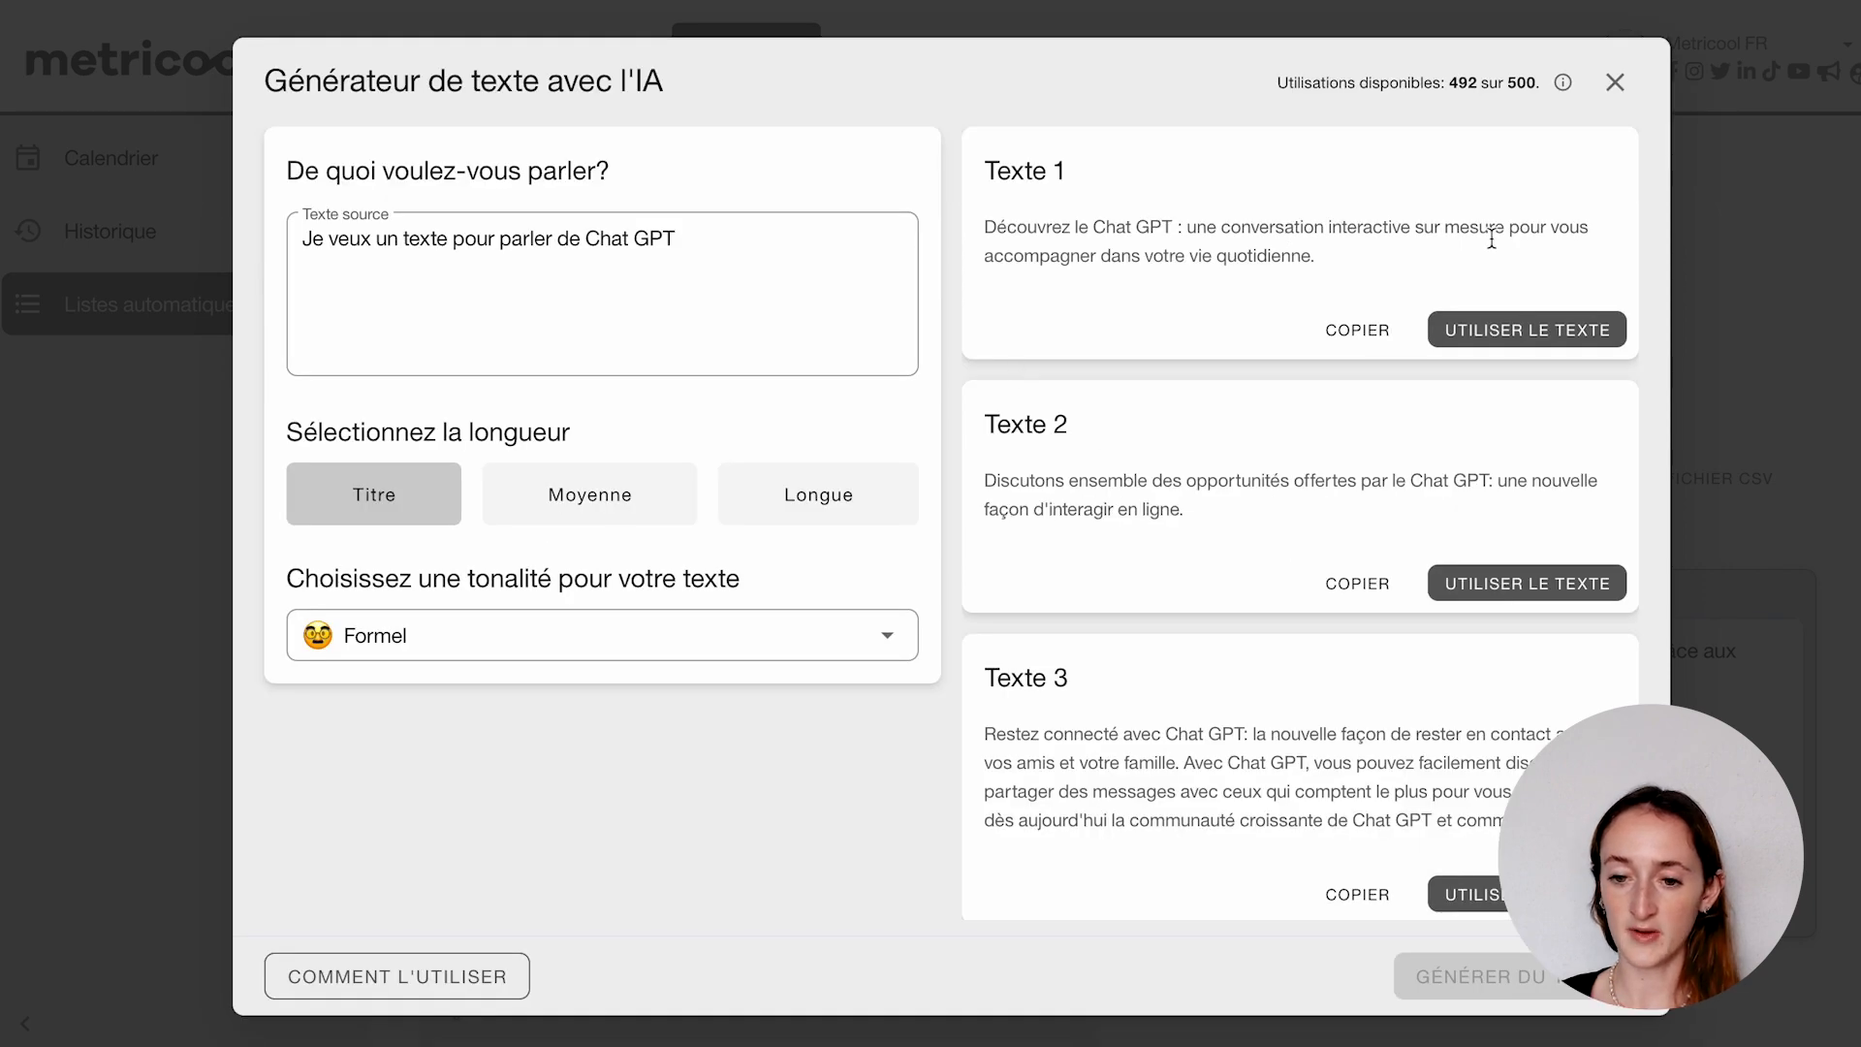
{"action": "left_click", "coordinate": [1458, 335]}
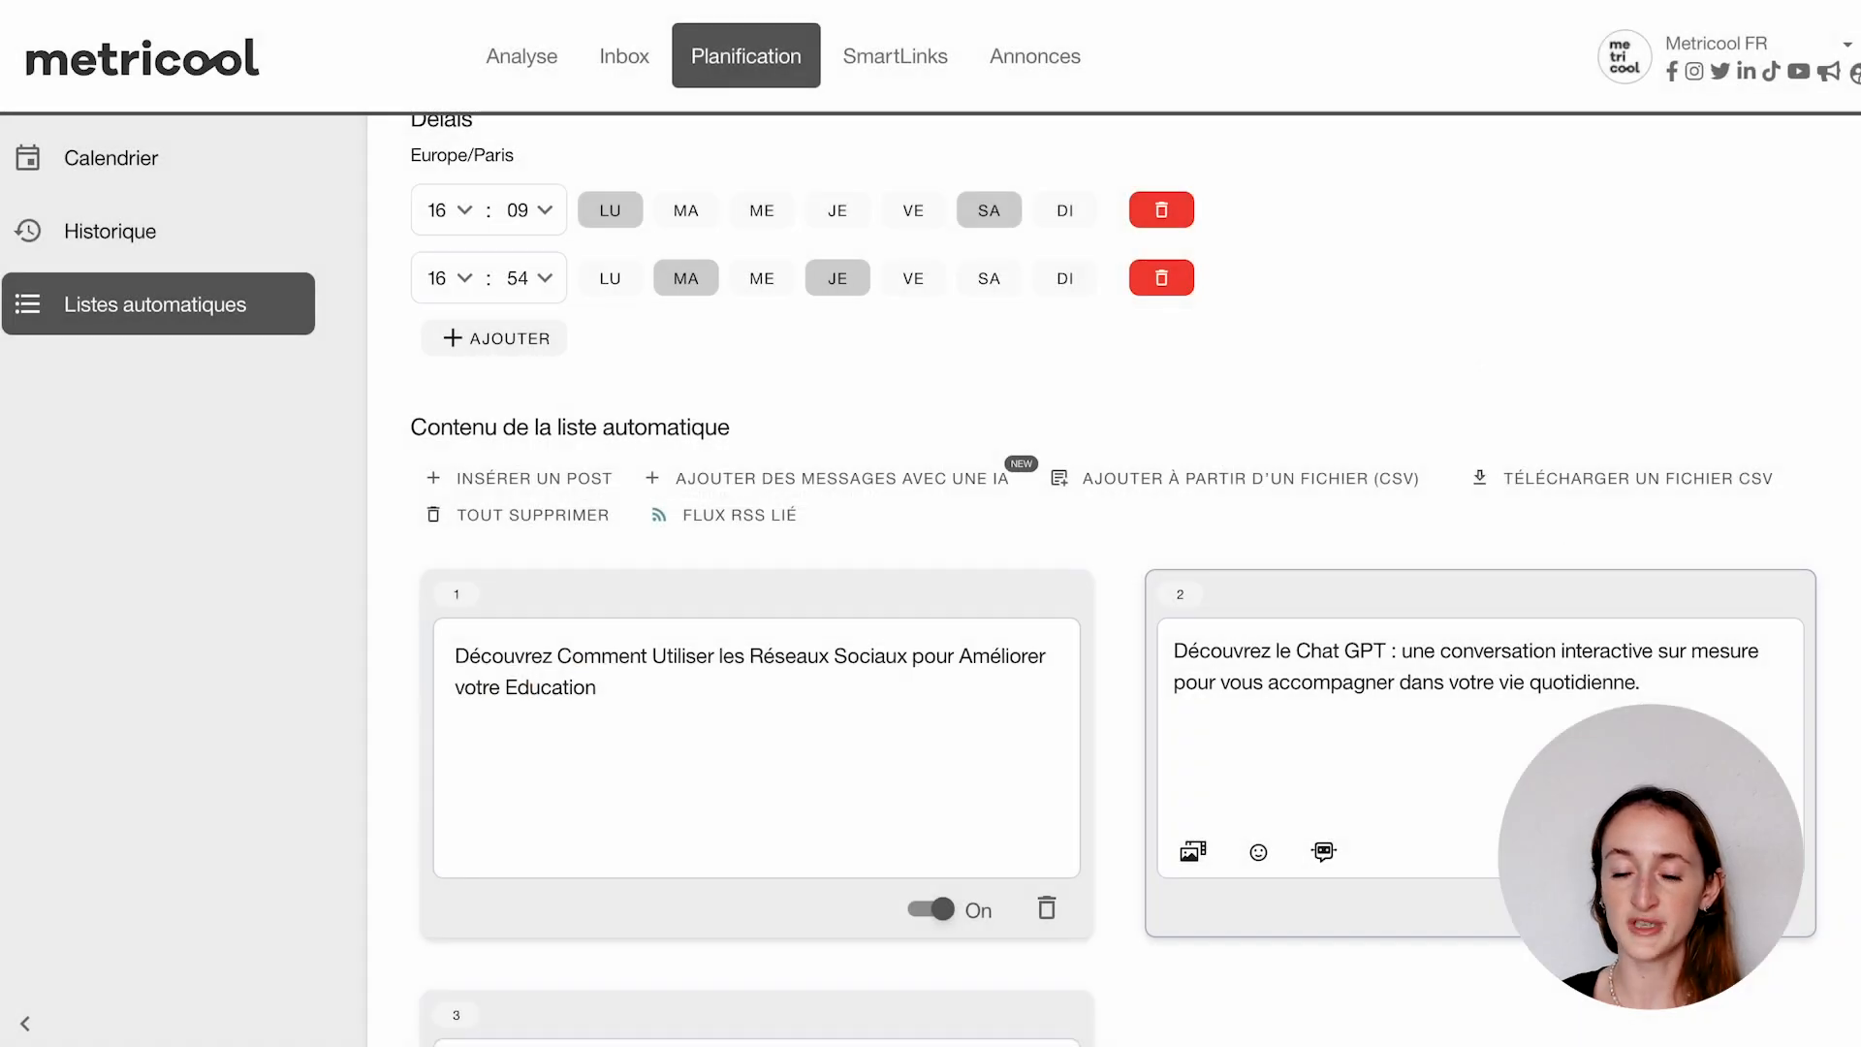